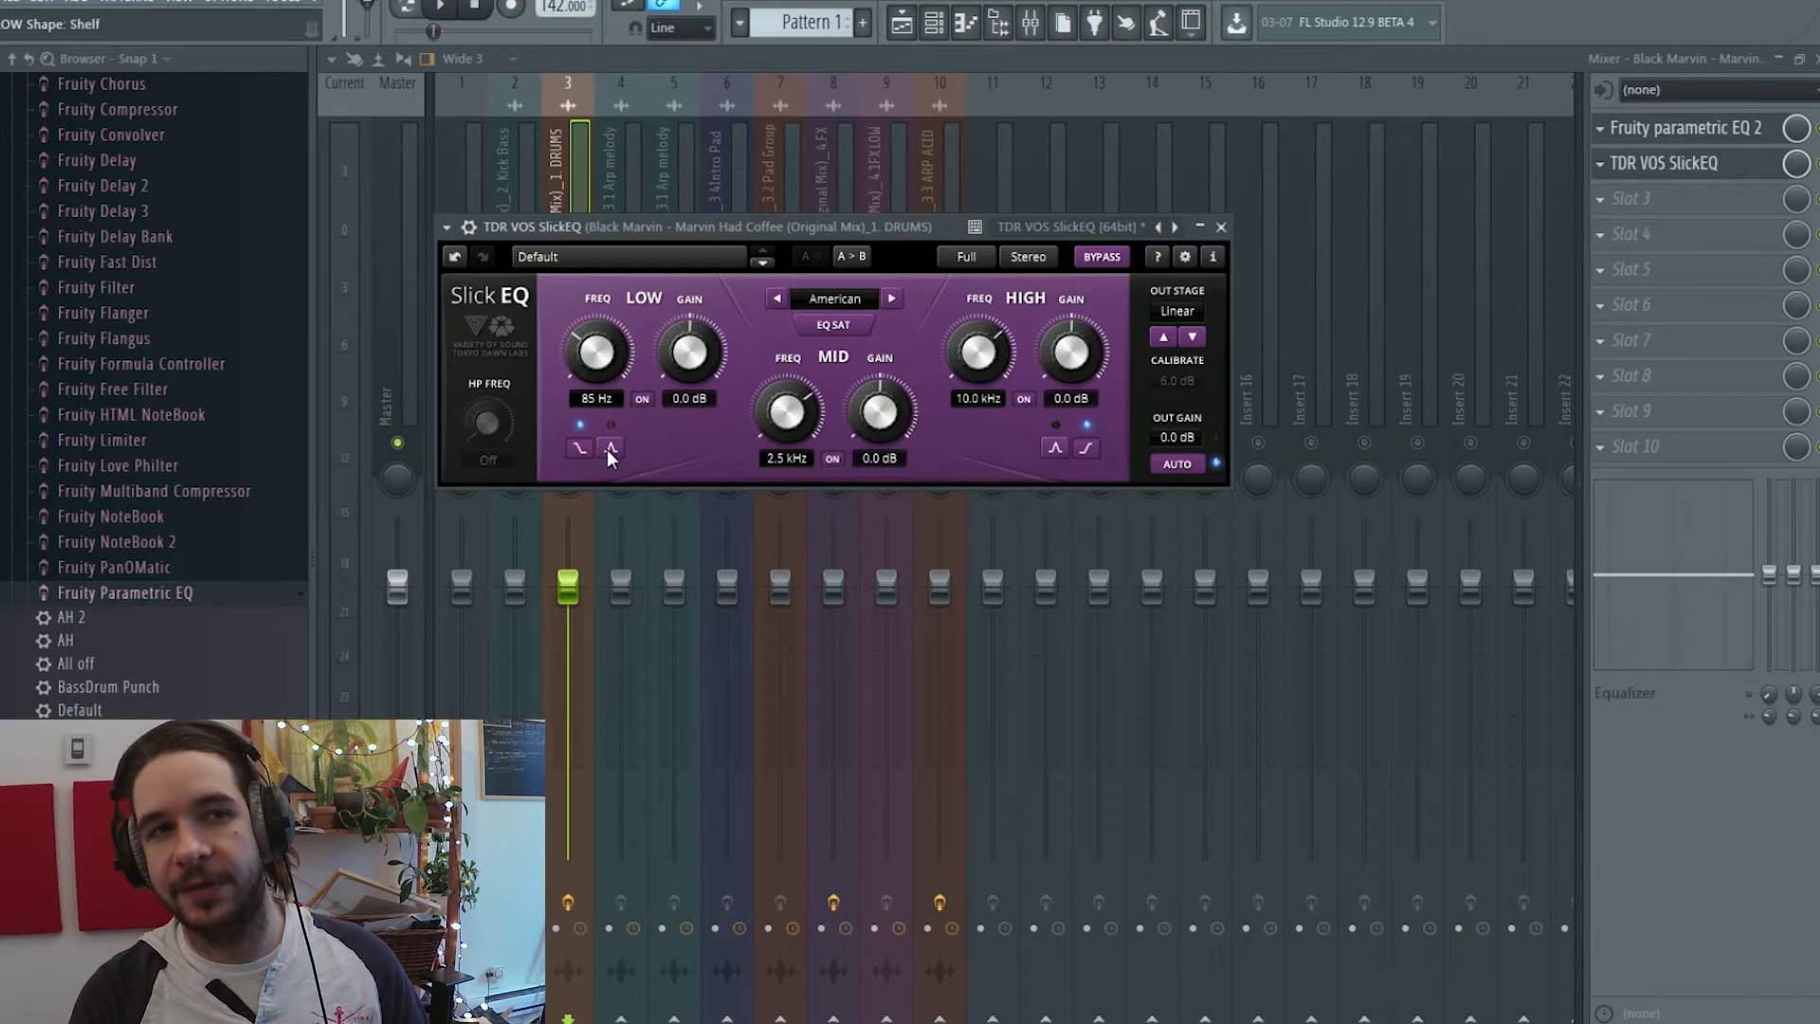
Try the bell shape on the low band, return it to shelf, and set the high-pass frequency to 11 Hz
left_click(608, 448)
left_click(579, 448)
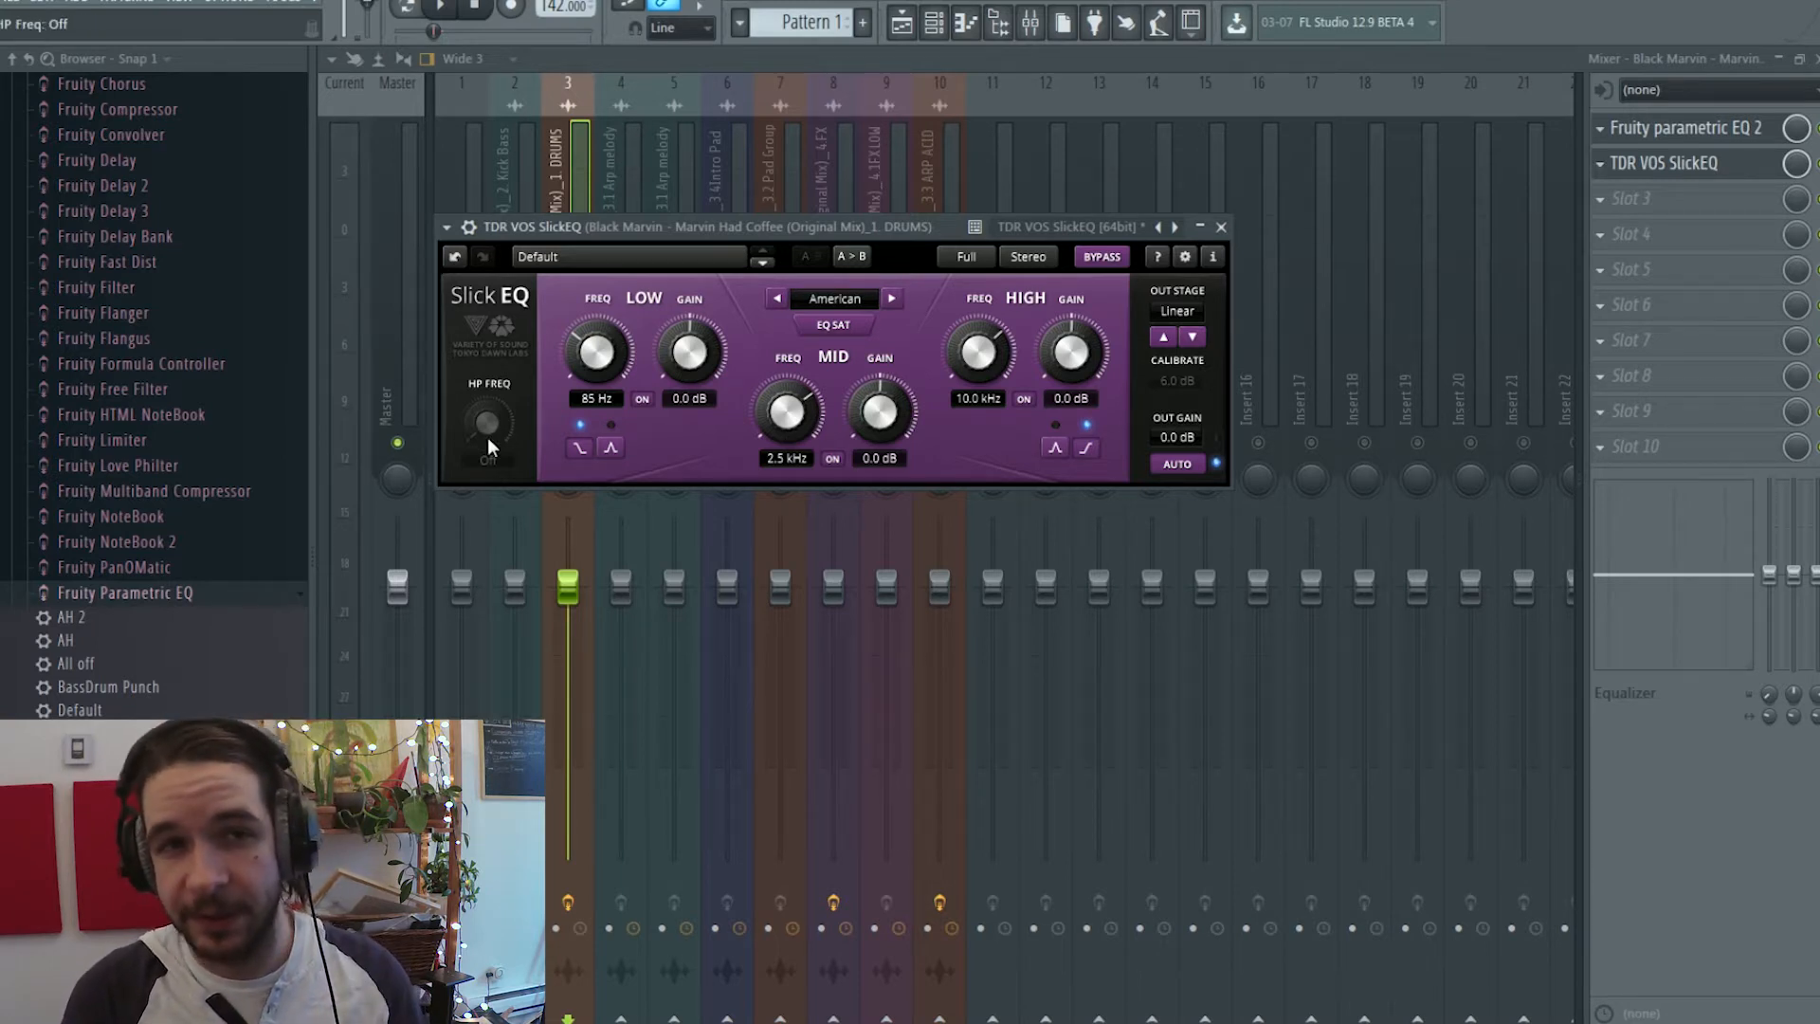
left_click_drag(487, 436, 488, 432)
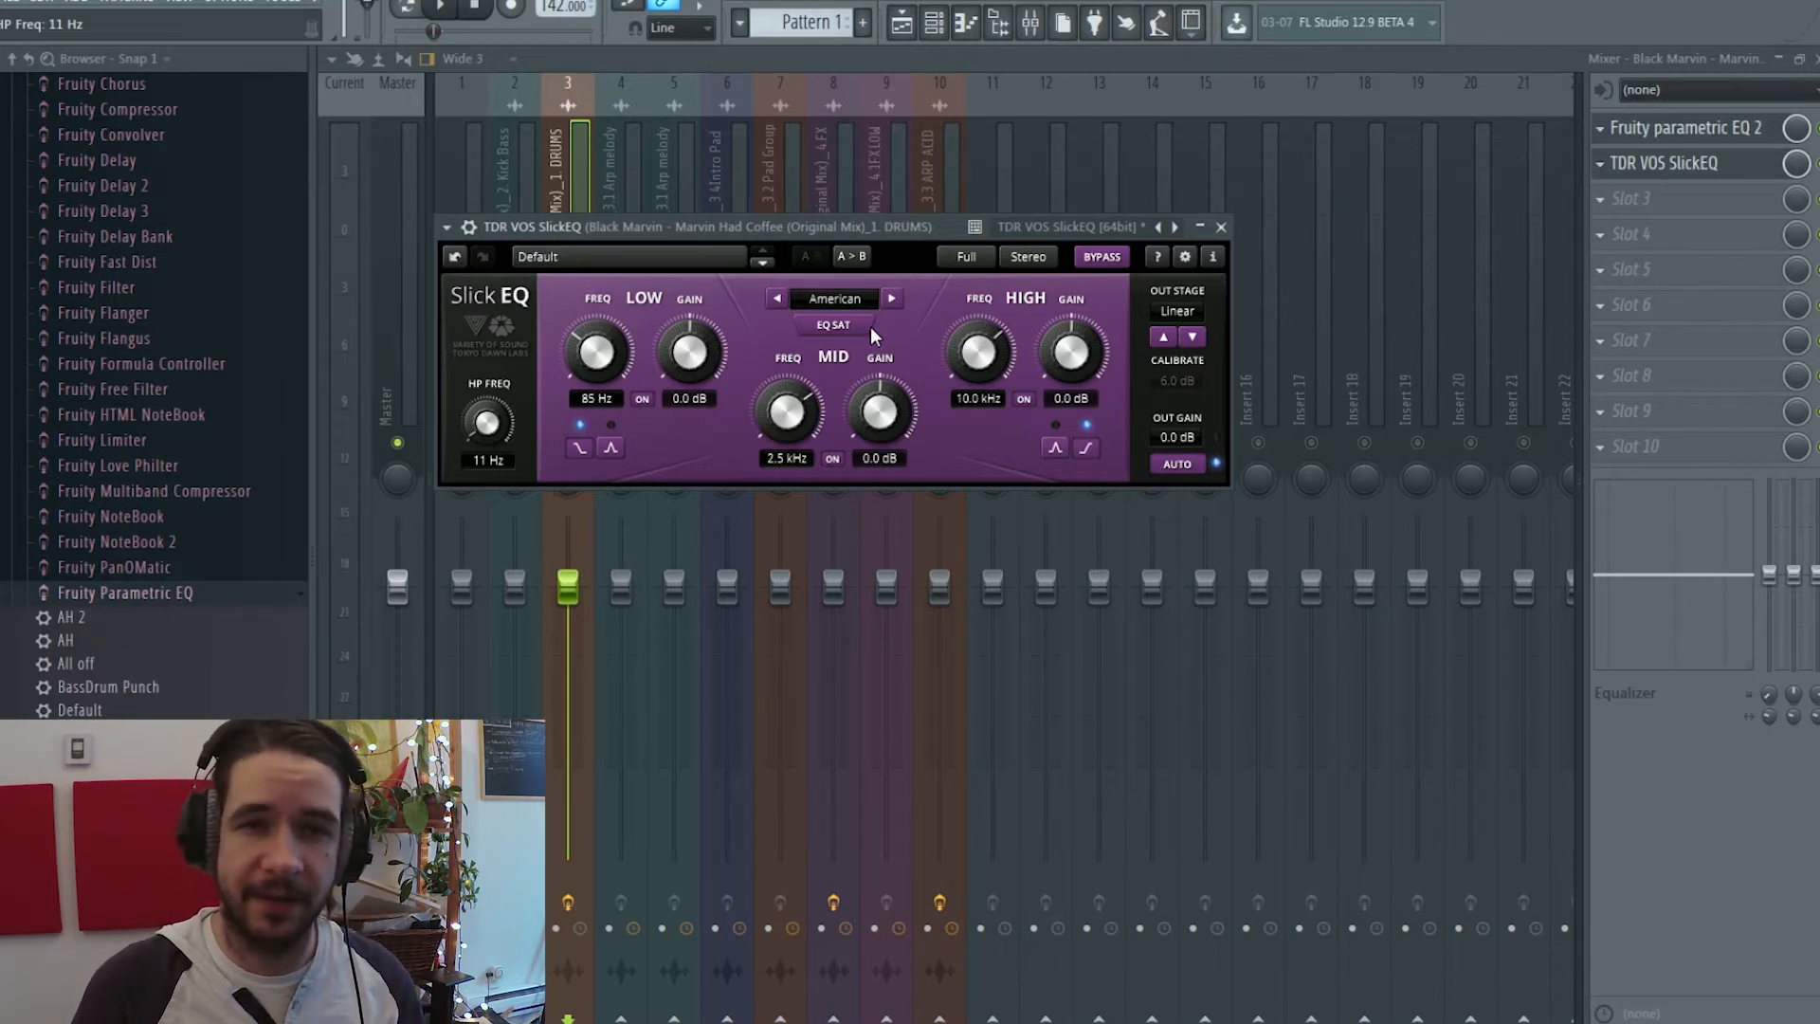
Cycle through the EQ models, including German and British, and return to American
left_click(892, 298)
left_click(894, 297)
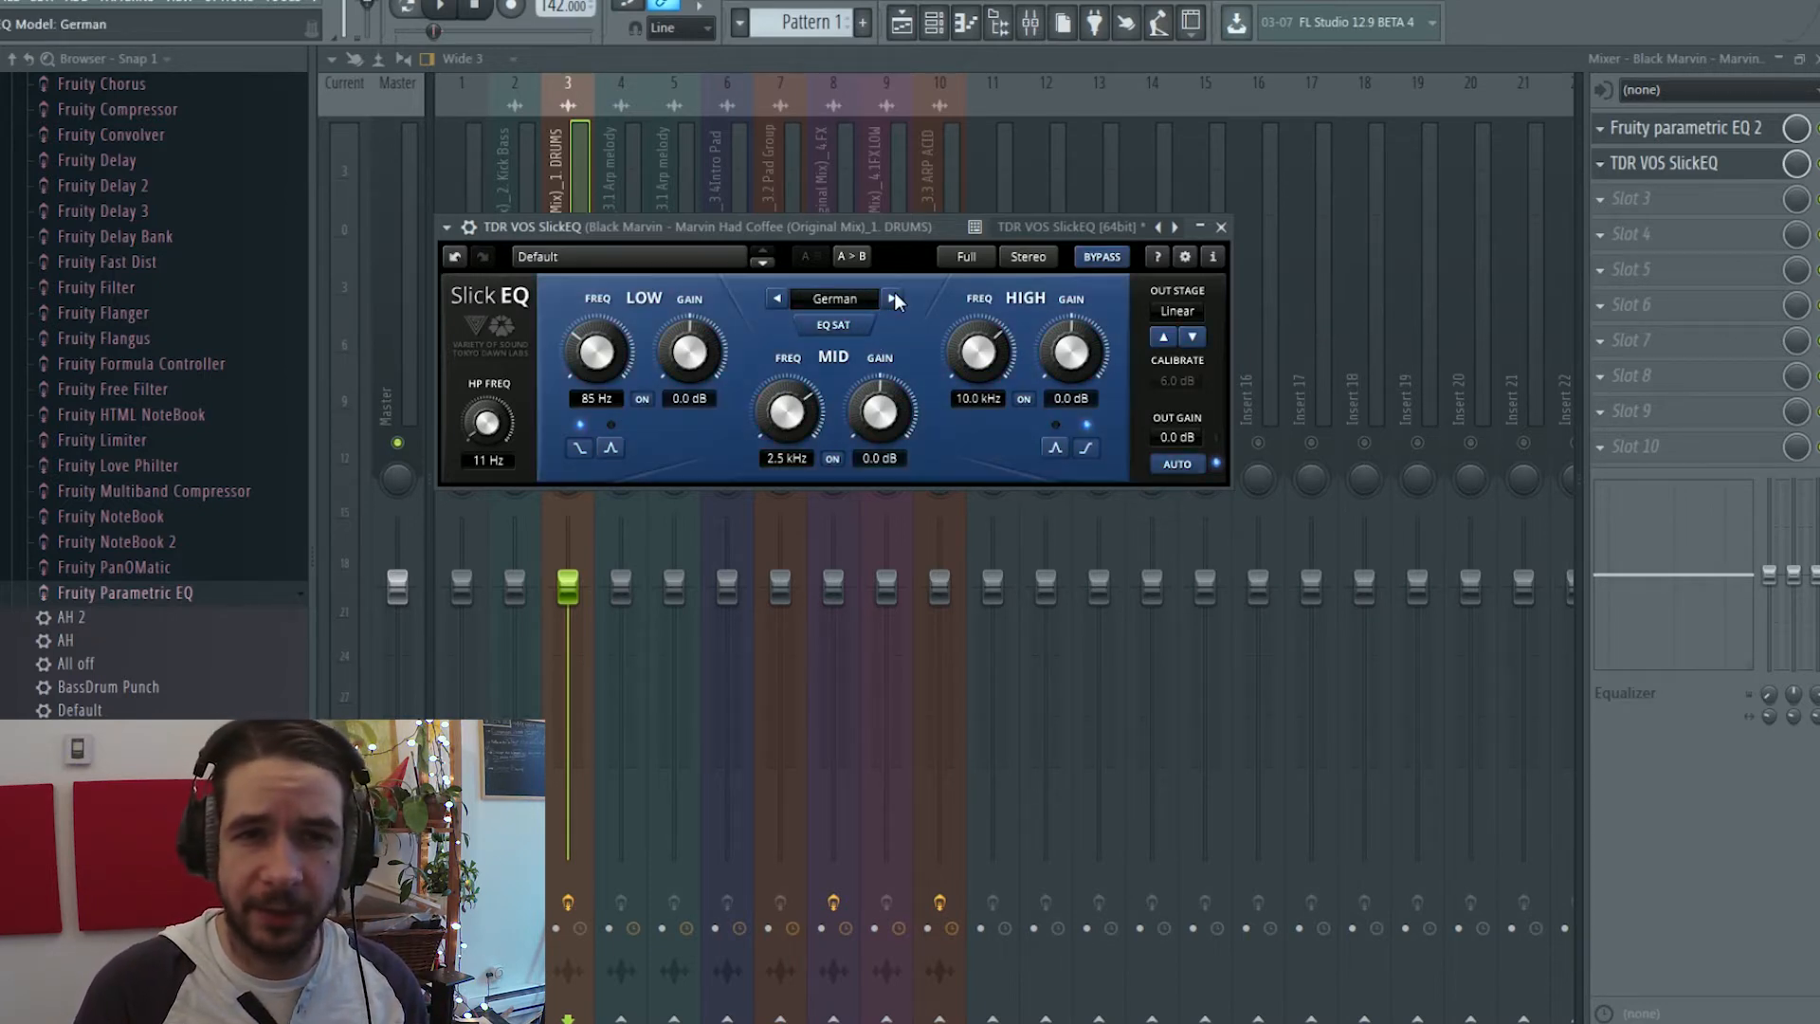
left_click(776, 298)
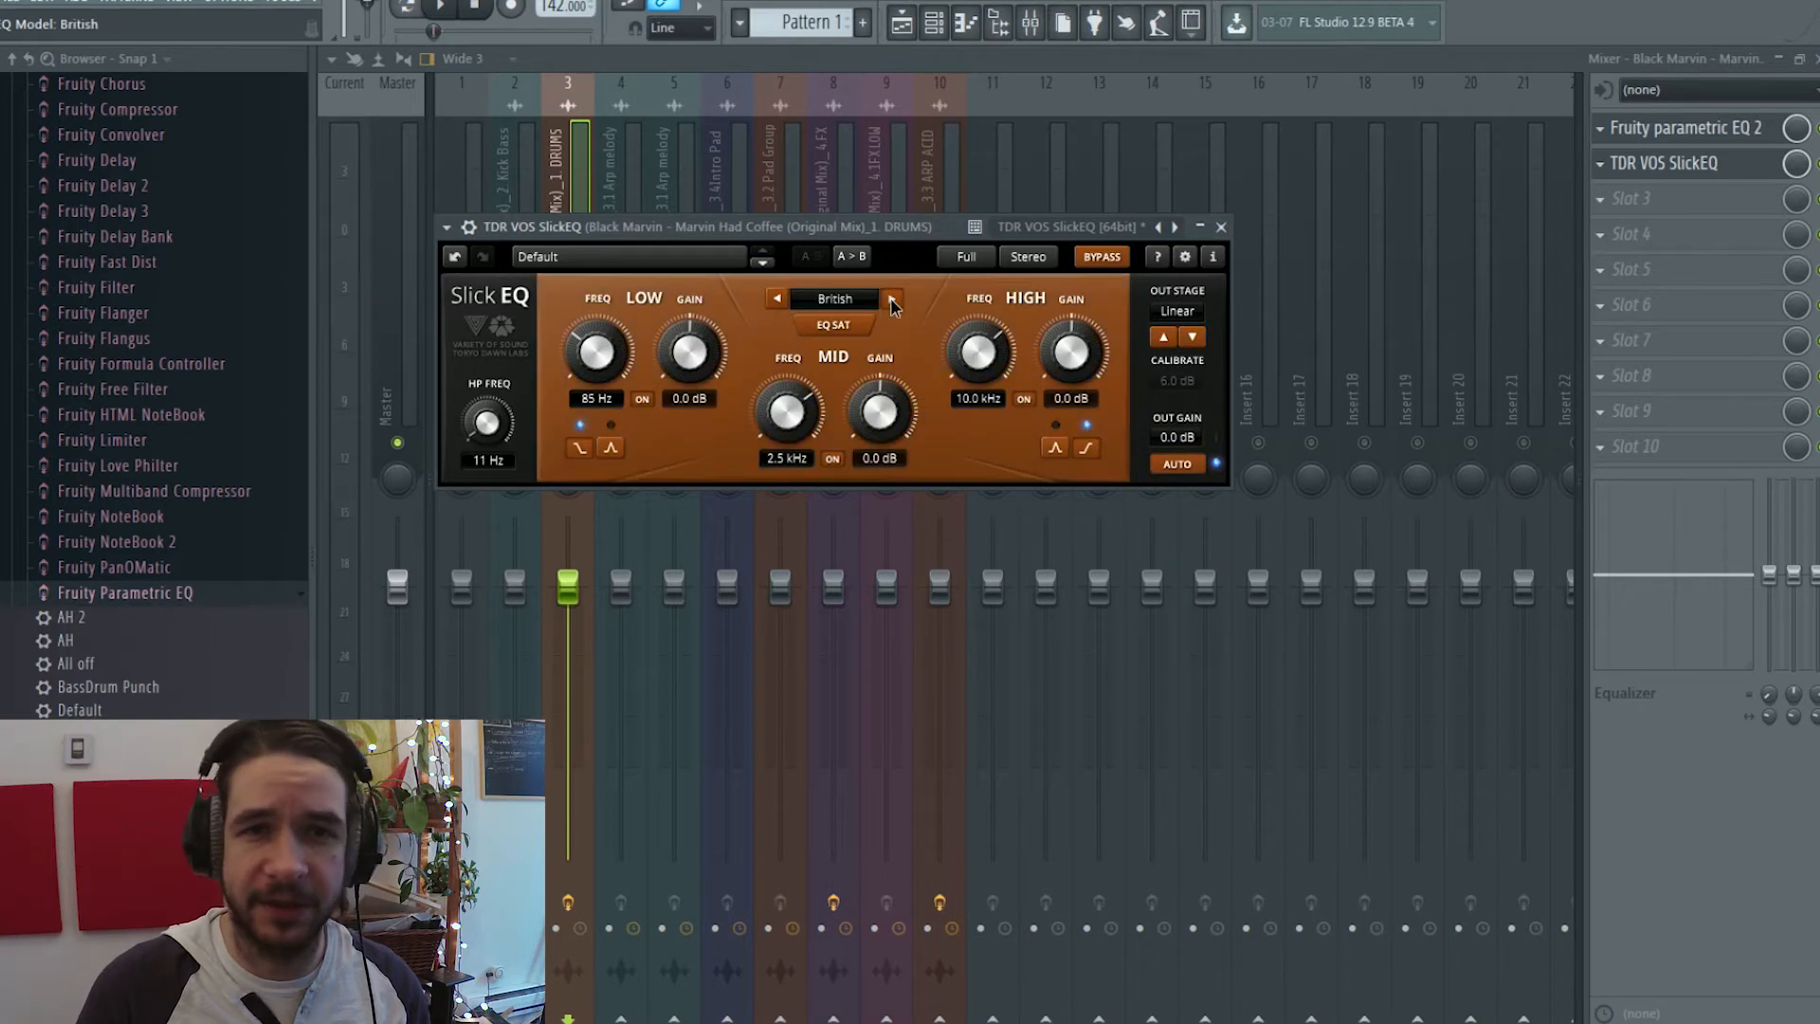
left_click(891, 298)
left_click(891, 297)
left_click(890, 298)
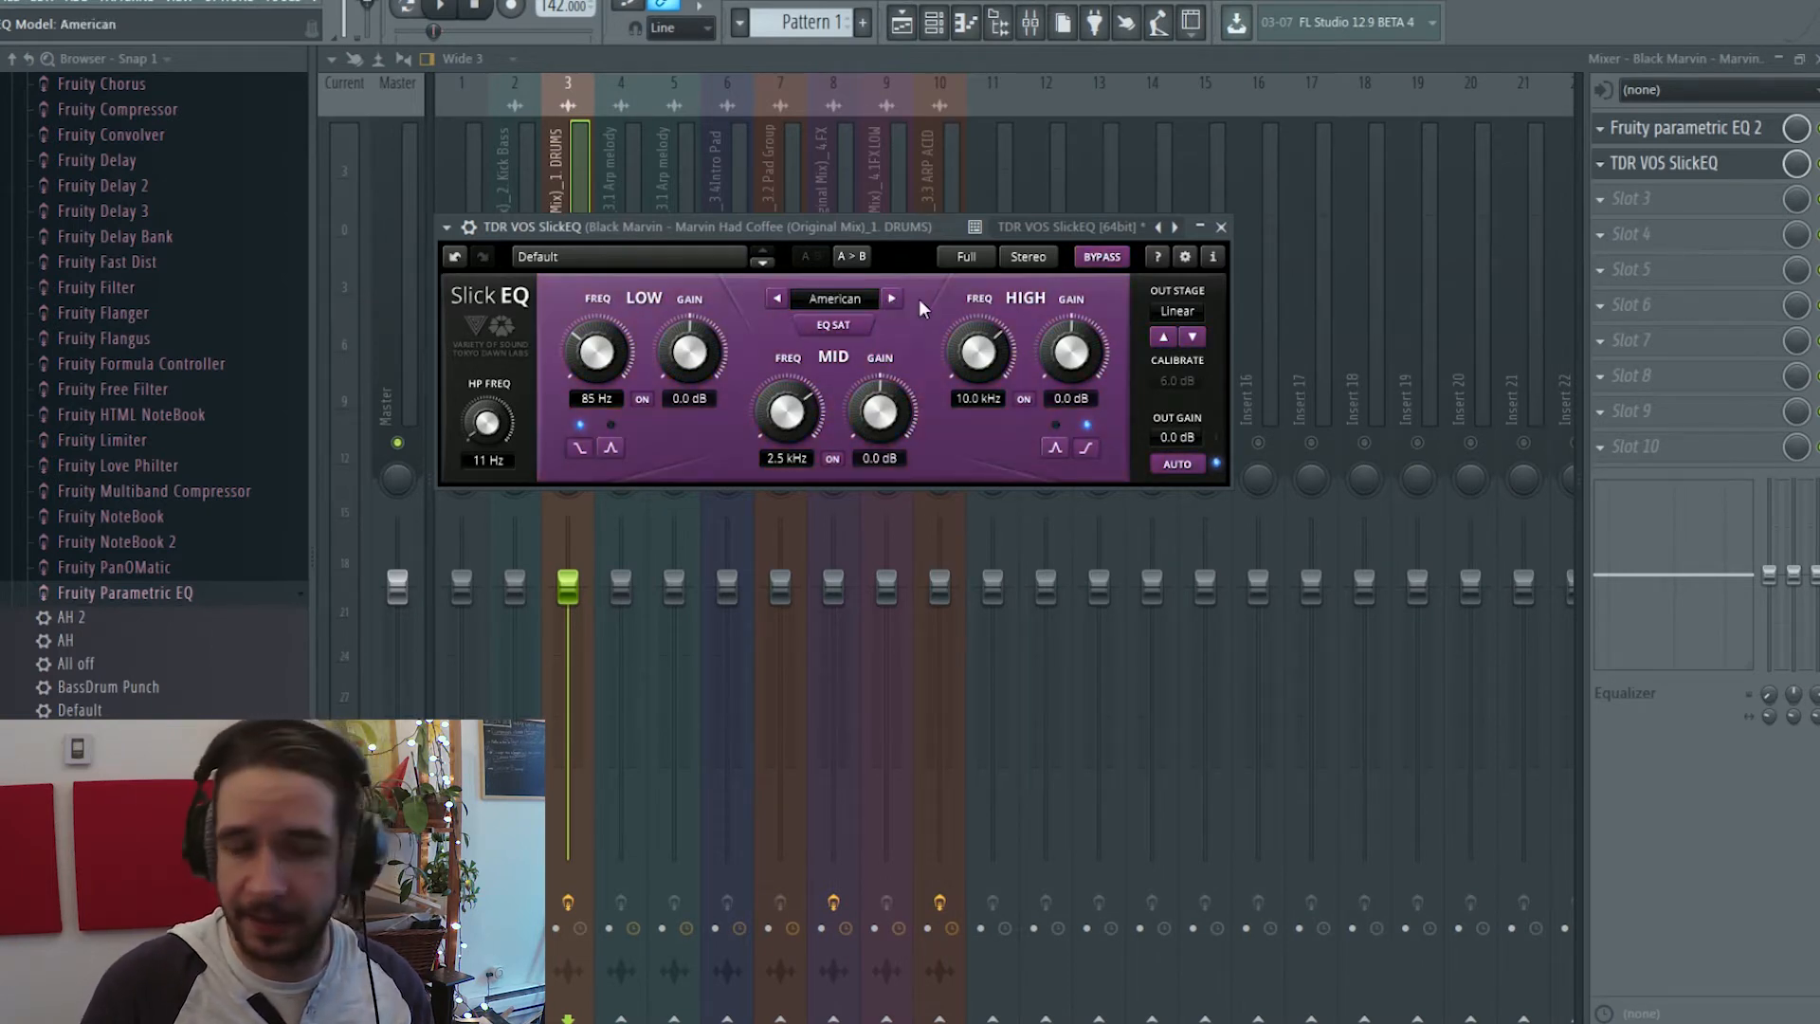
left_click(840, 332)
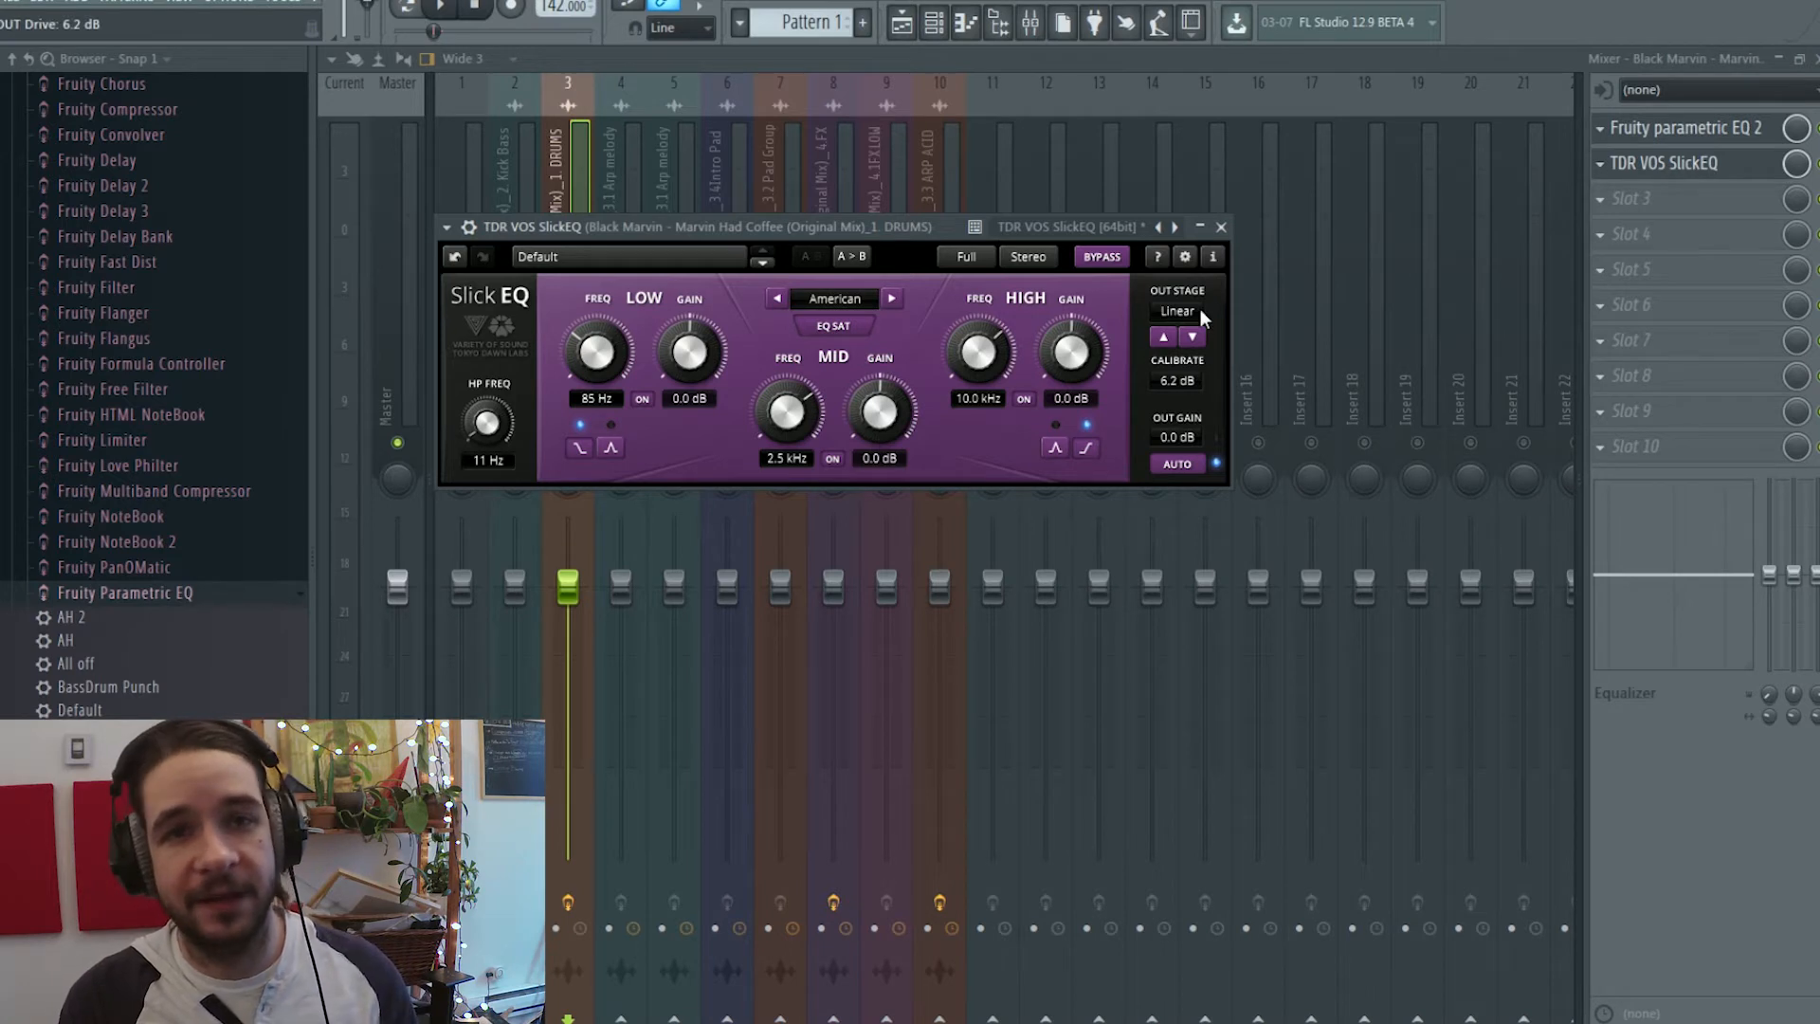
Keep the output stage on Linear and set its calibration to 18.0 dB
left_click(1200, 309)
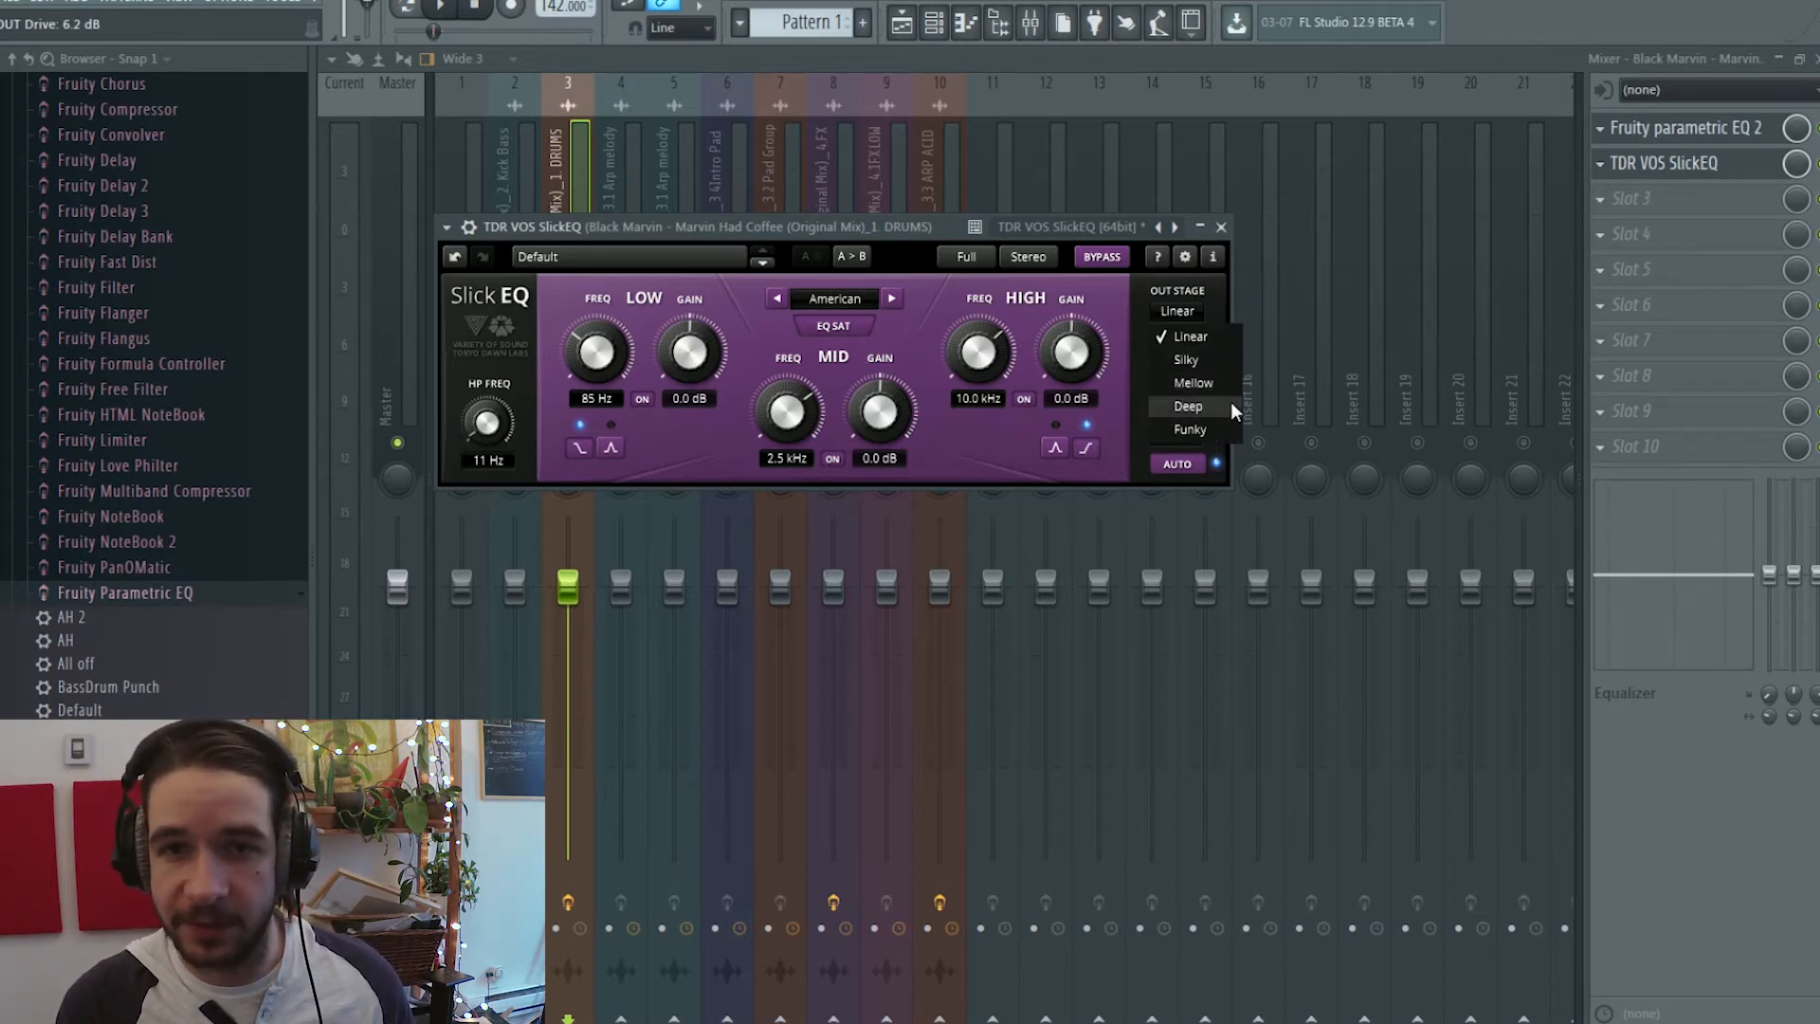
left_click(1213, 335)
mouse_move(1180, 381)
left_mouse_down()
mouse_move(1199, 331)
mouse_move(1204, 376)
left_mouse_up()
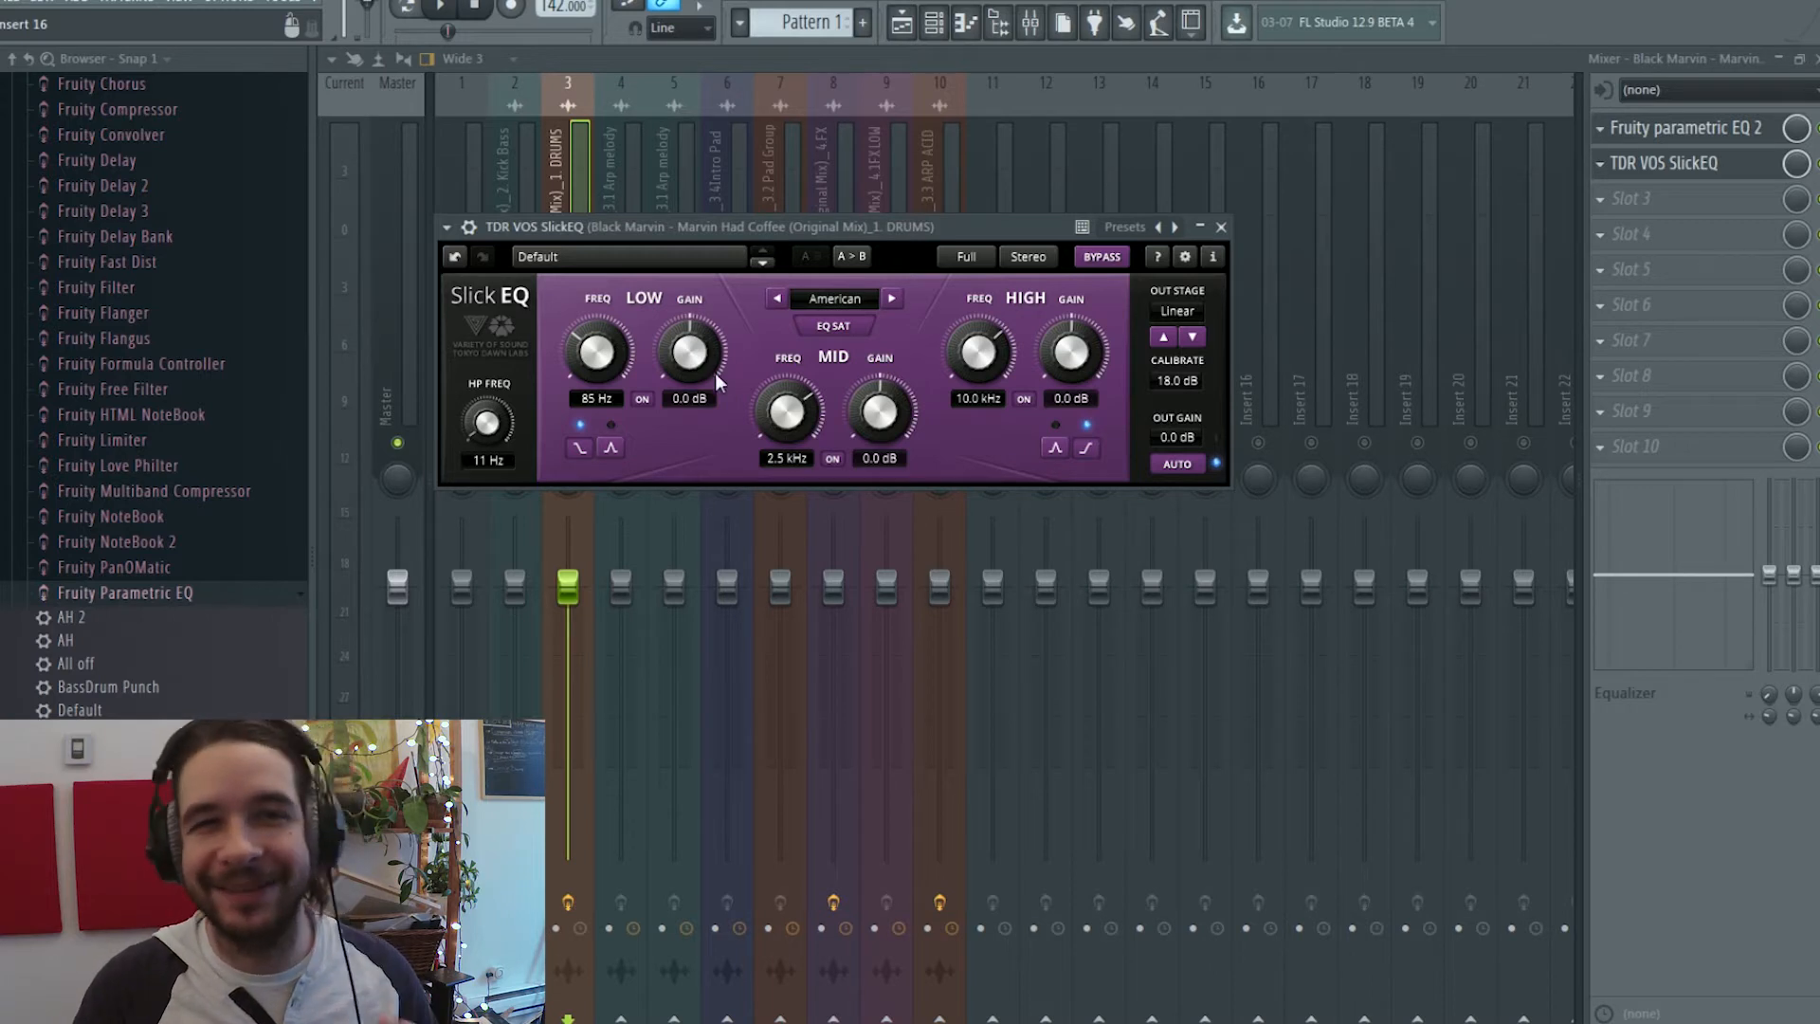
Set the low band to a bell shape and boost the mid gain to 17.1 dB while playing the drums
left_click(608, 446)
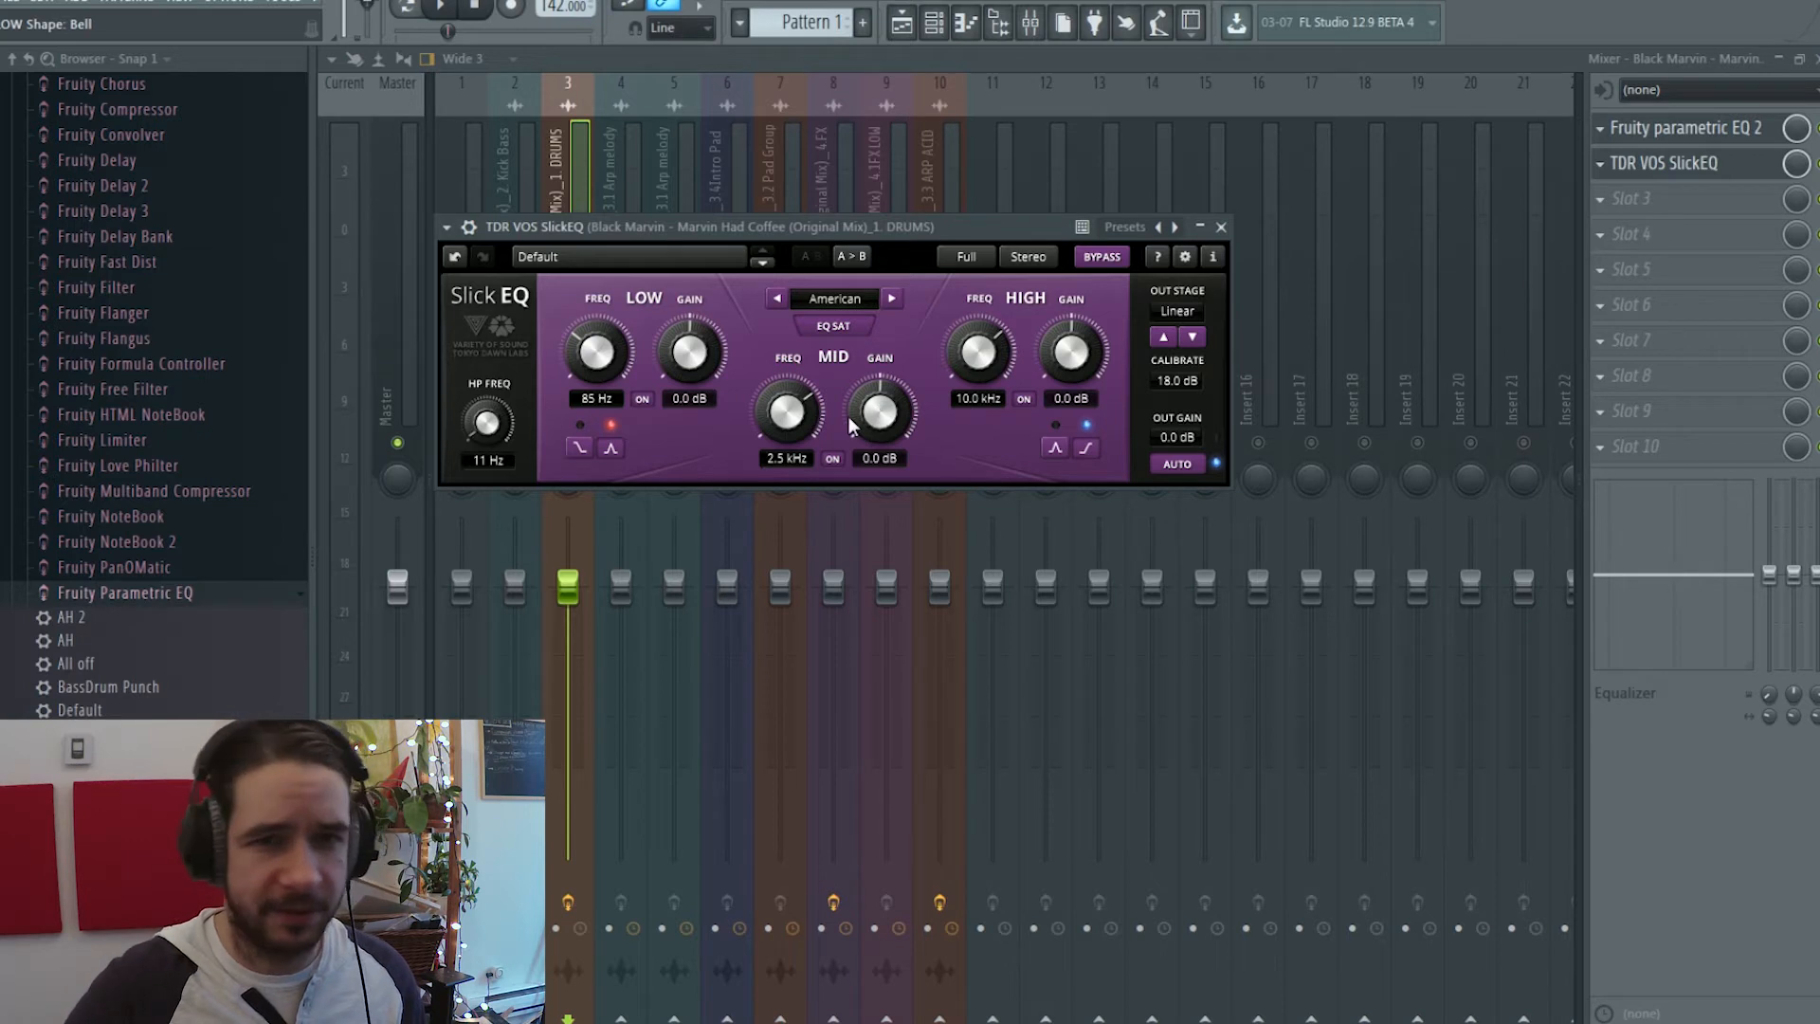
left_click_drag(849, 417, 885, 374)
key("space")
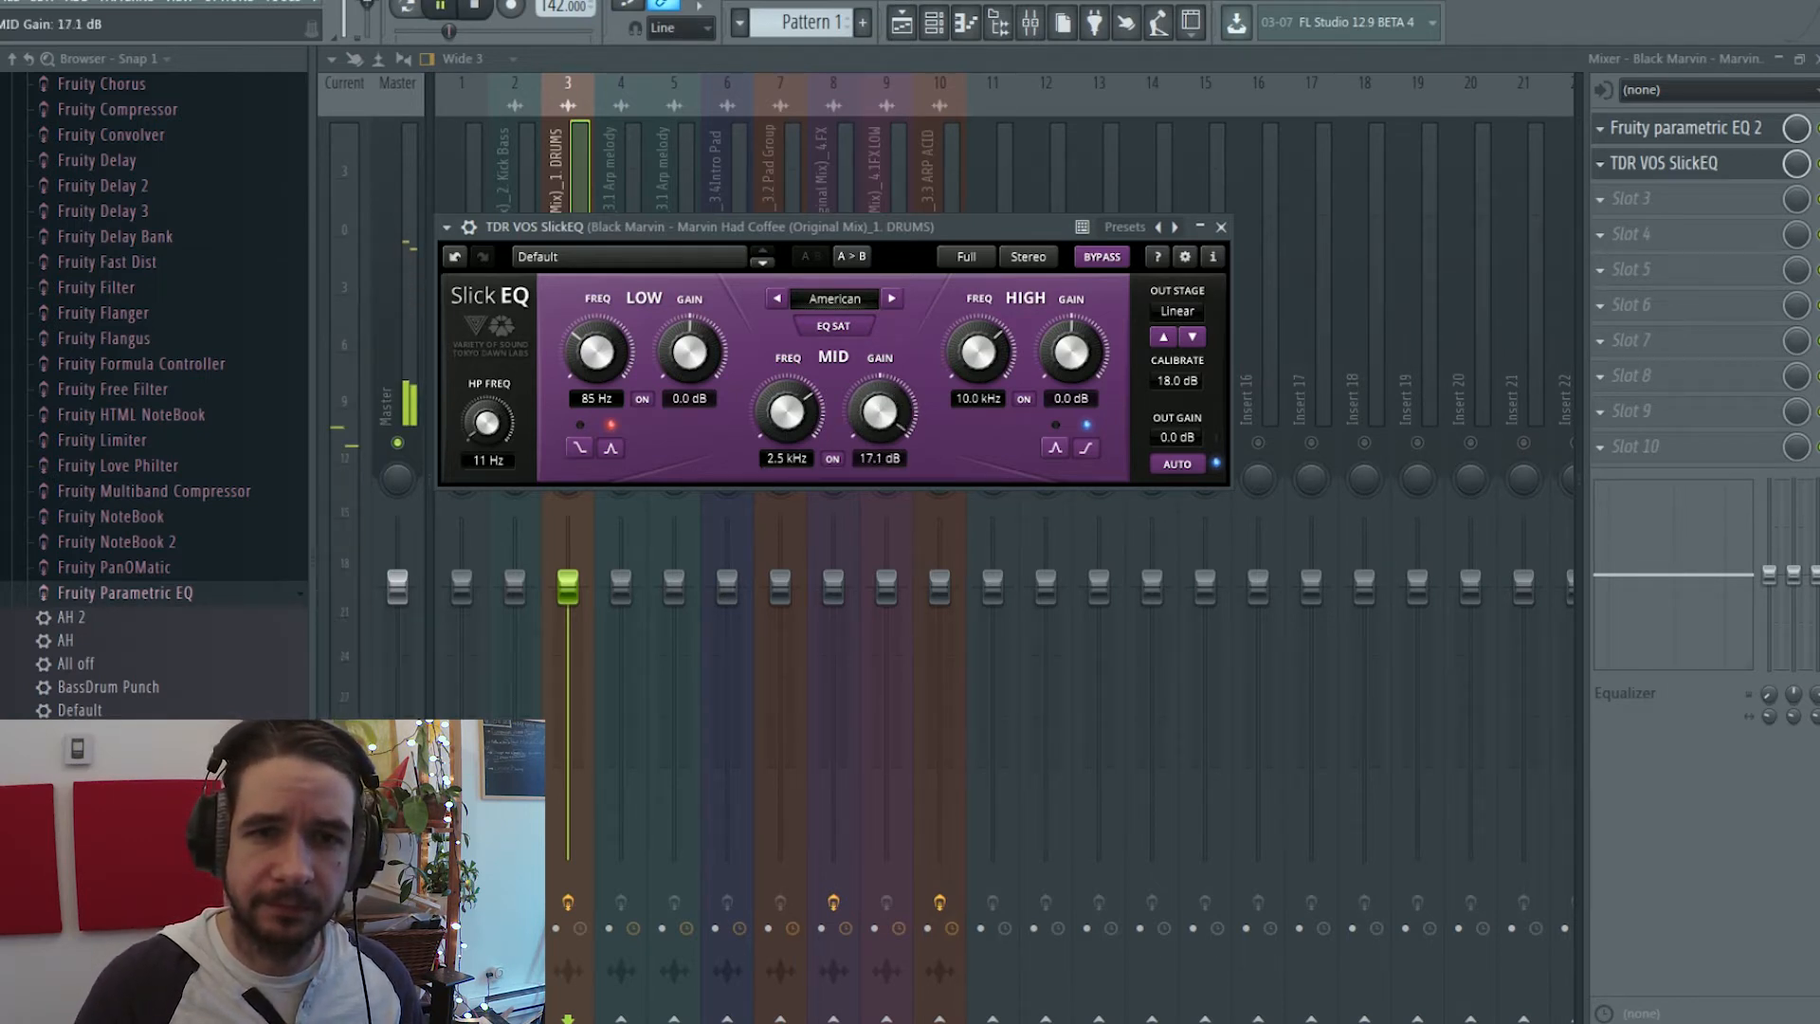
key("space")
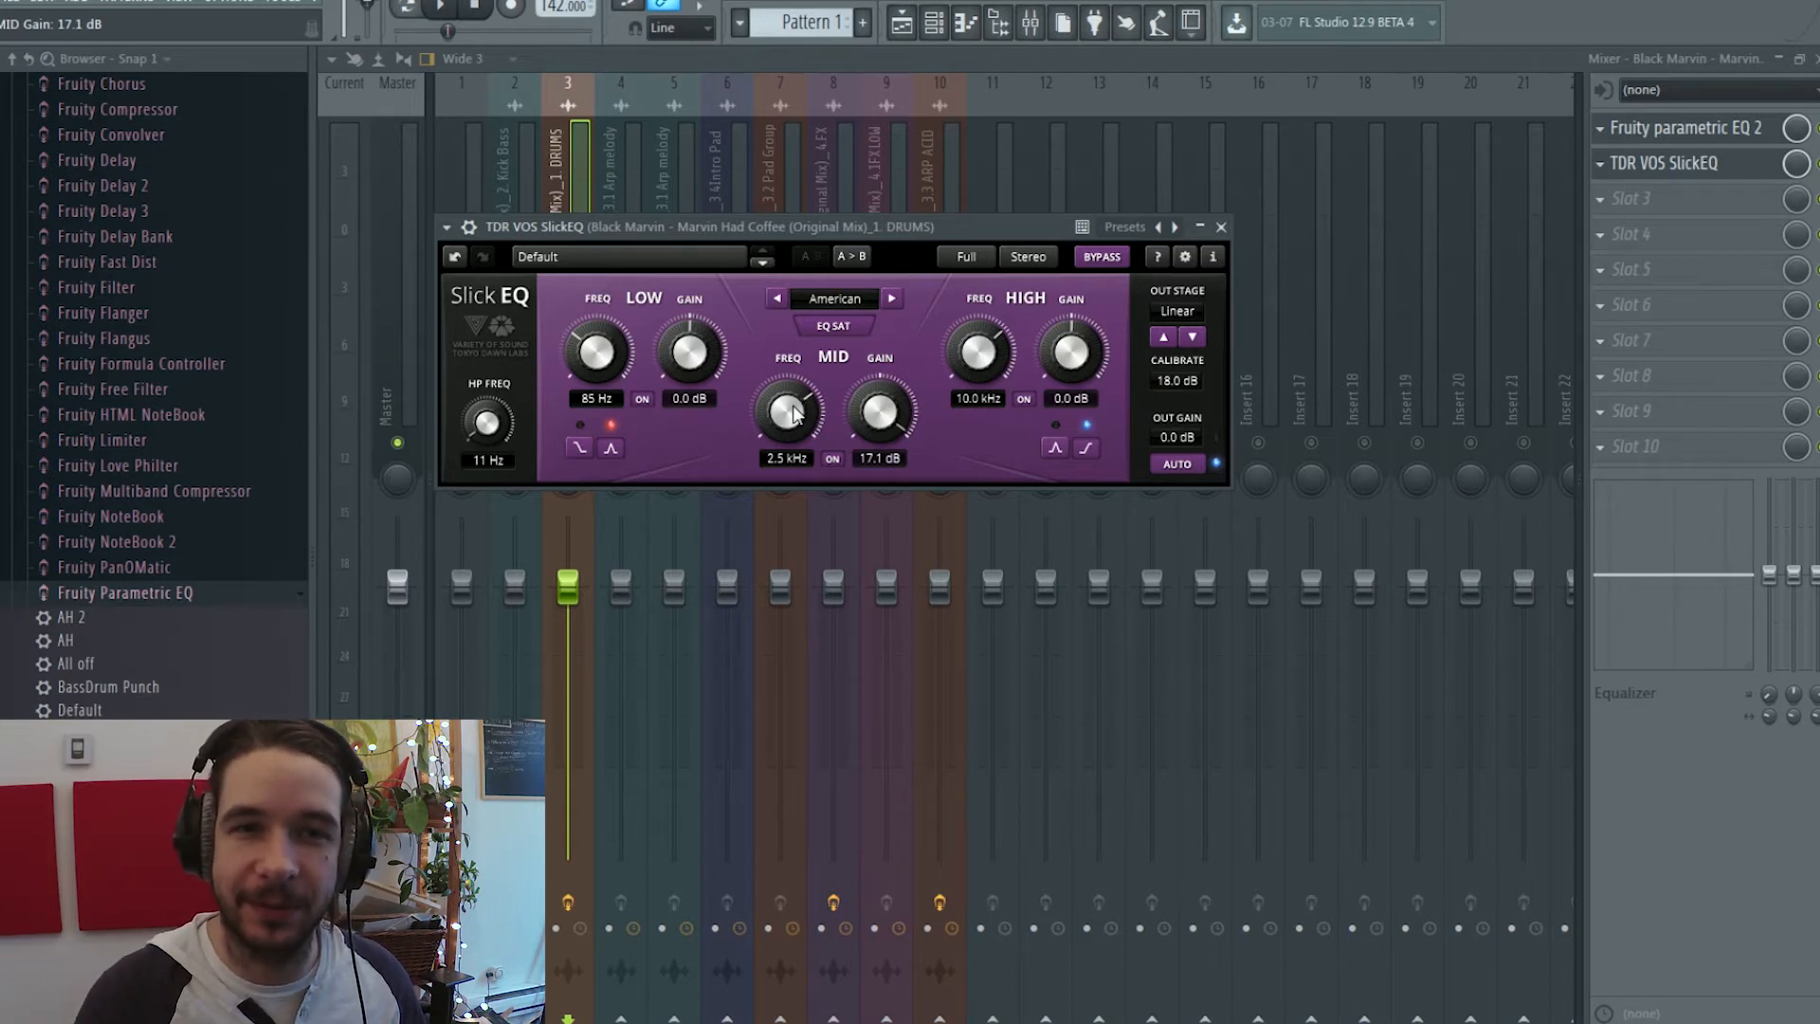
Sweep the boosted mid band's frequency down to 627 Hz during playback
key("space")
left_click_drag(794, 410, 797, 427)
key("space")
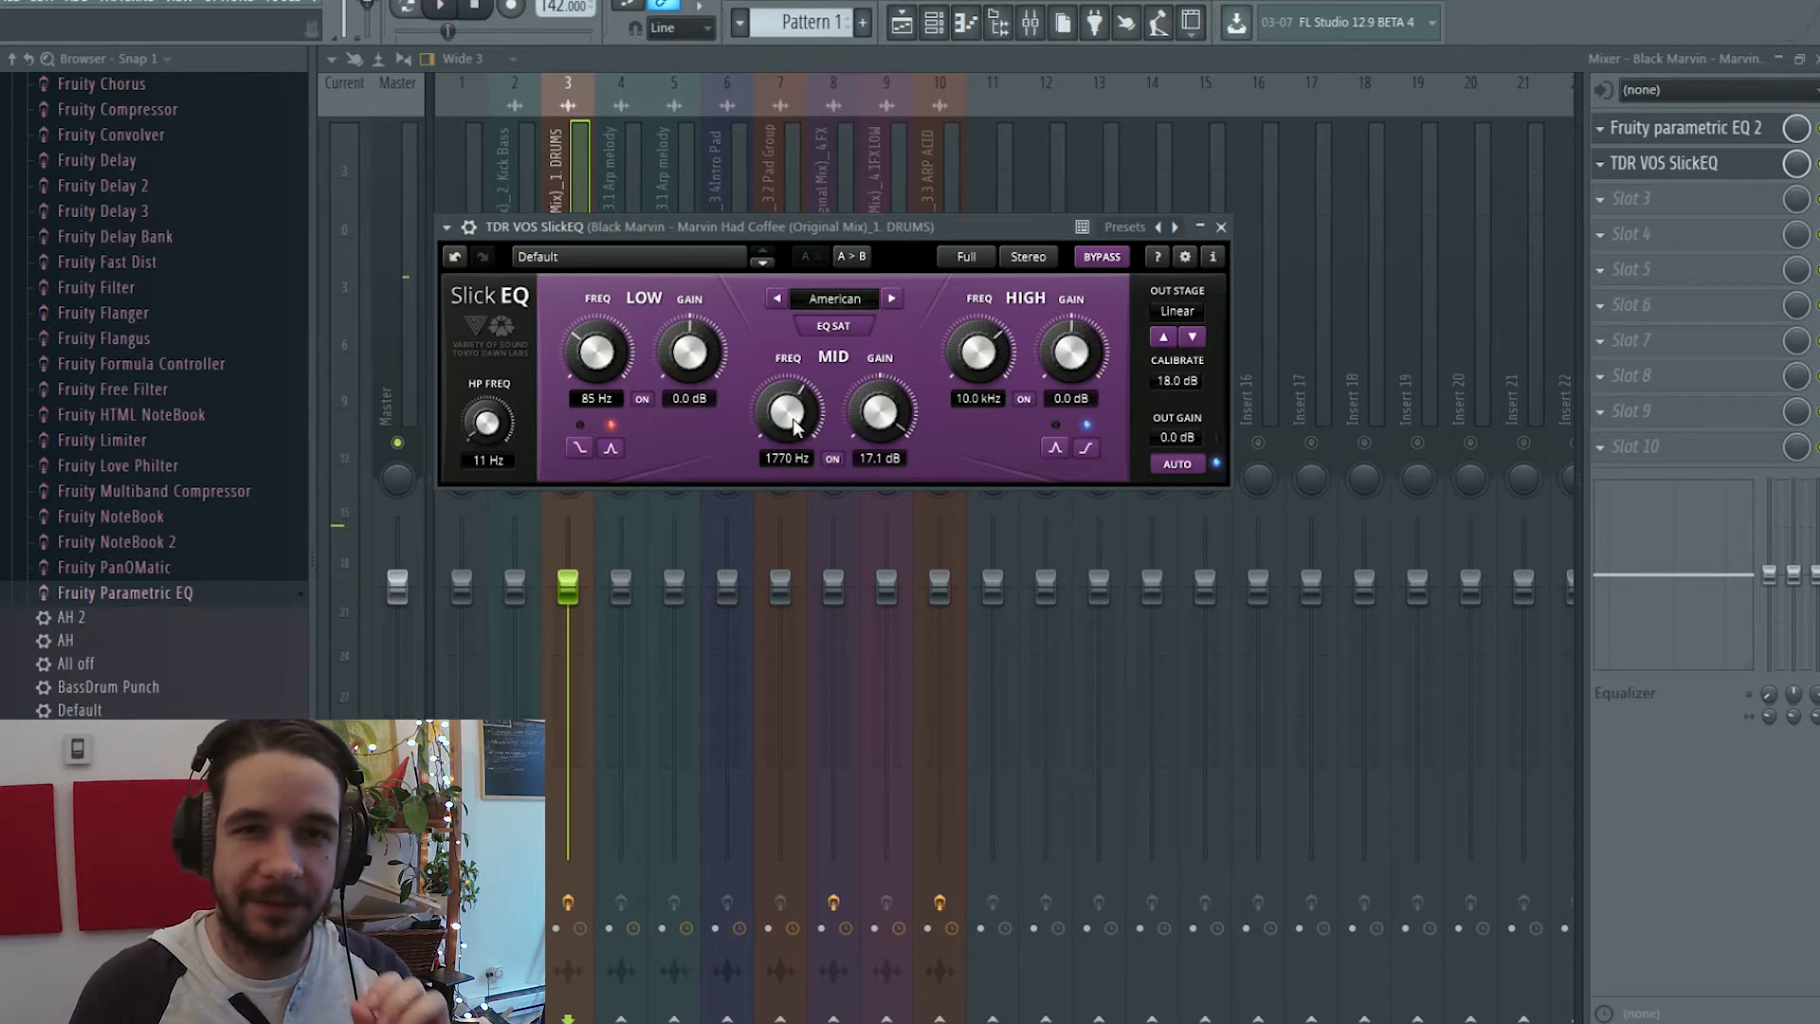
key("space")
left_click_drag(794, 427, 795, 449)
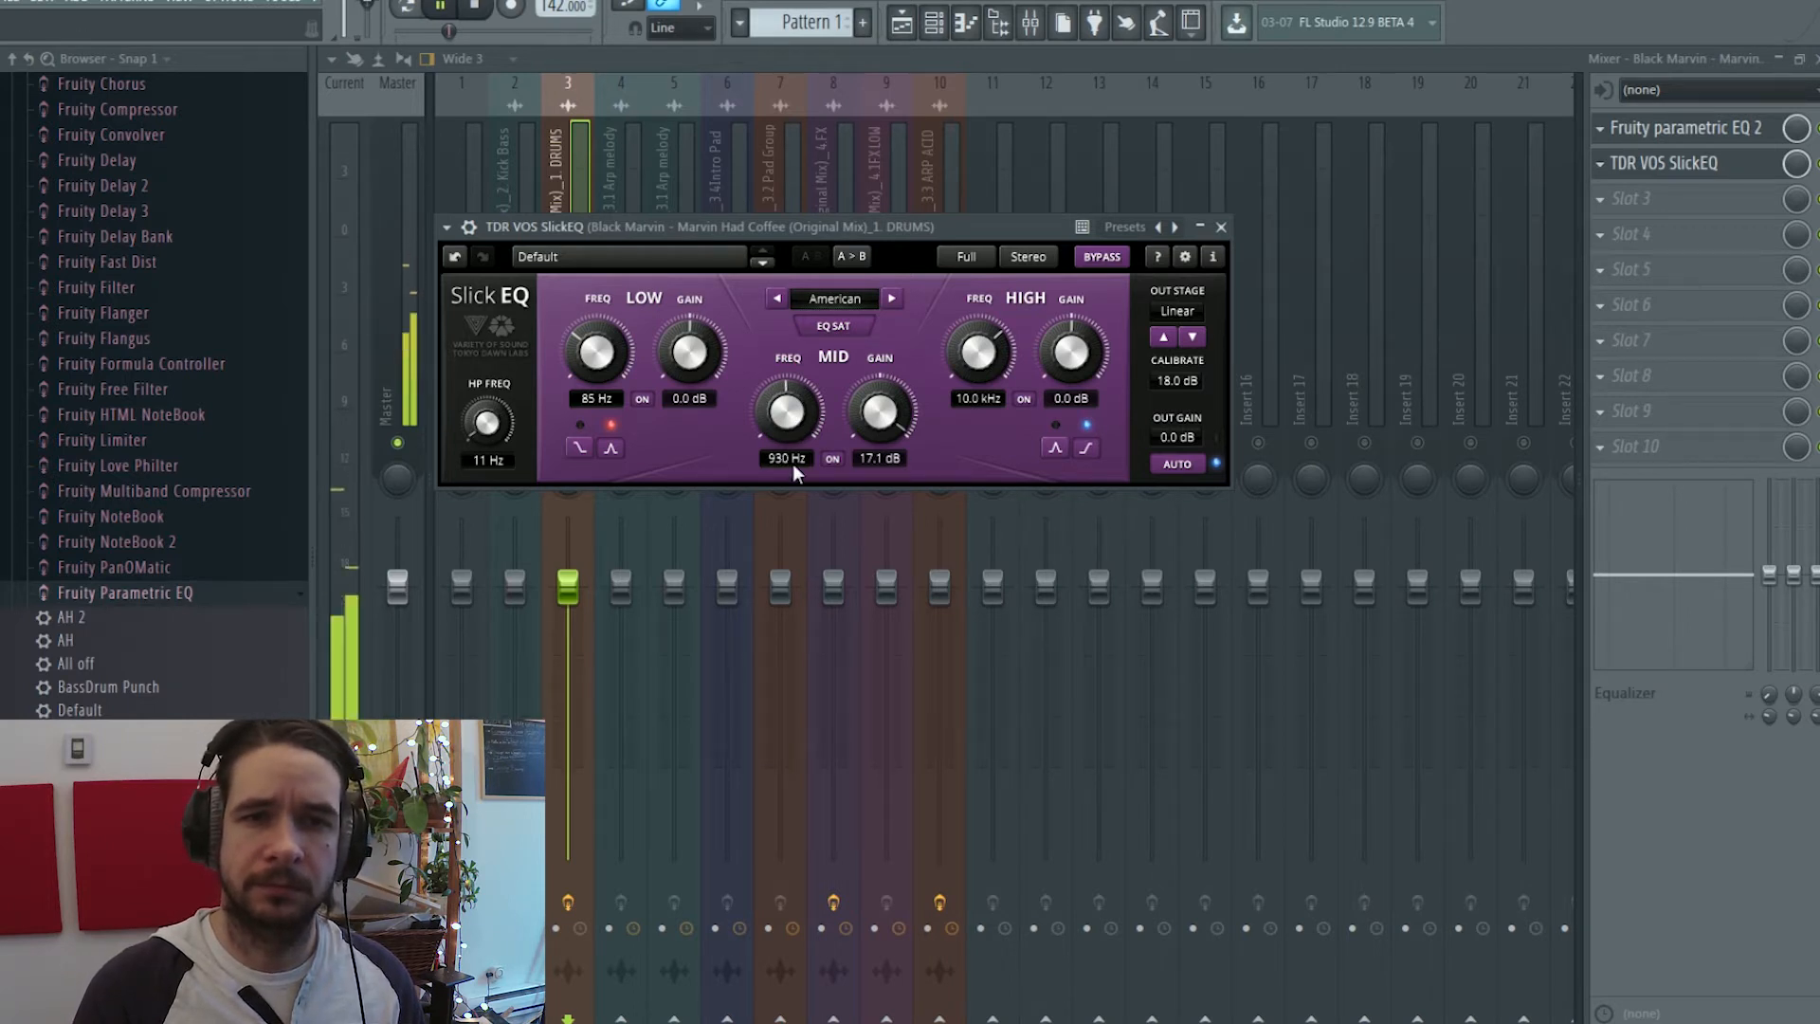
left_click_drag(787, 423, 788, 433)
key("space")
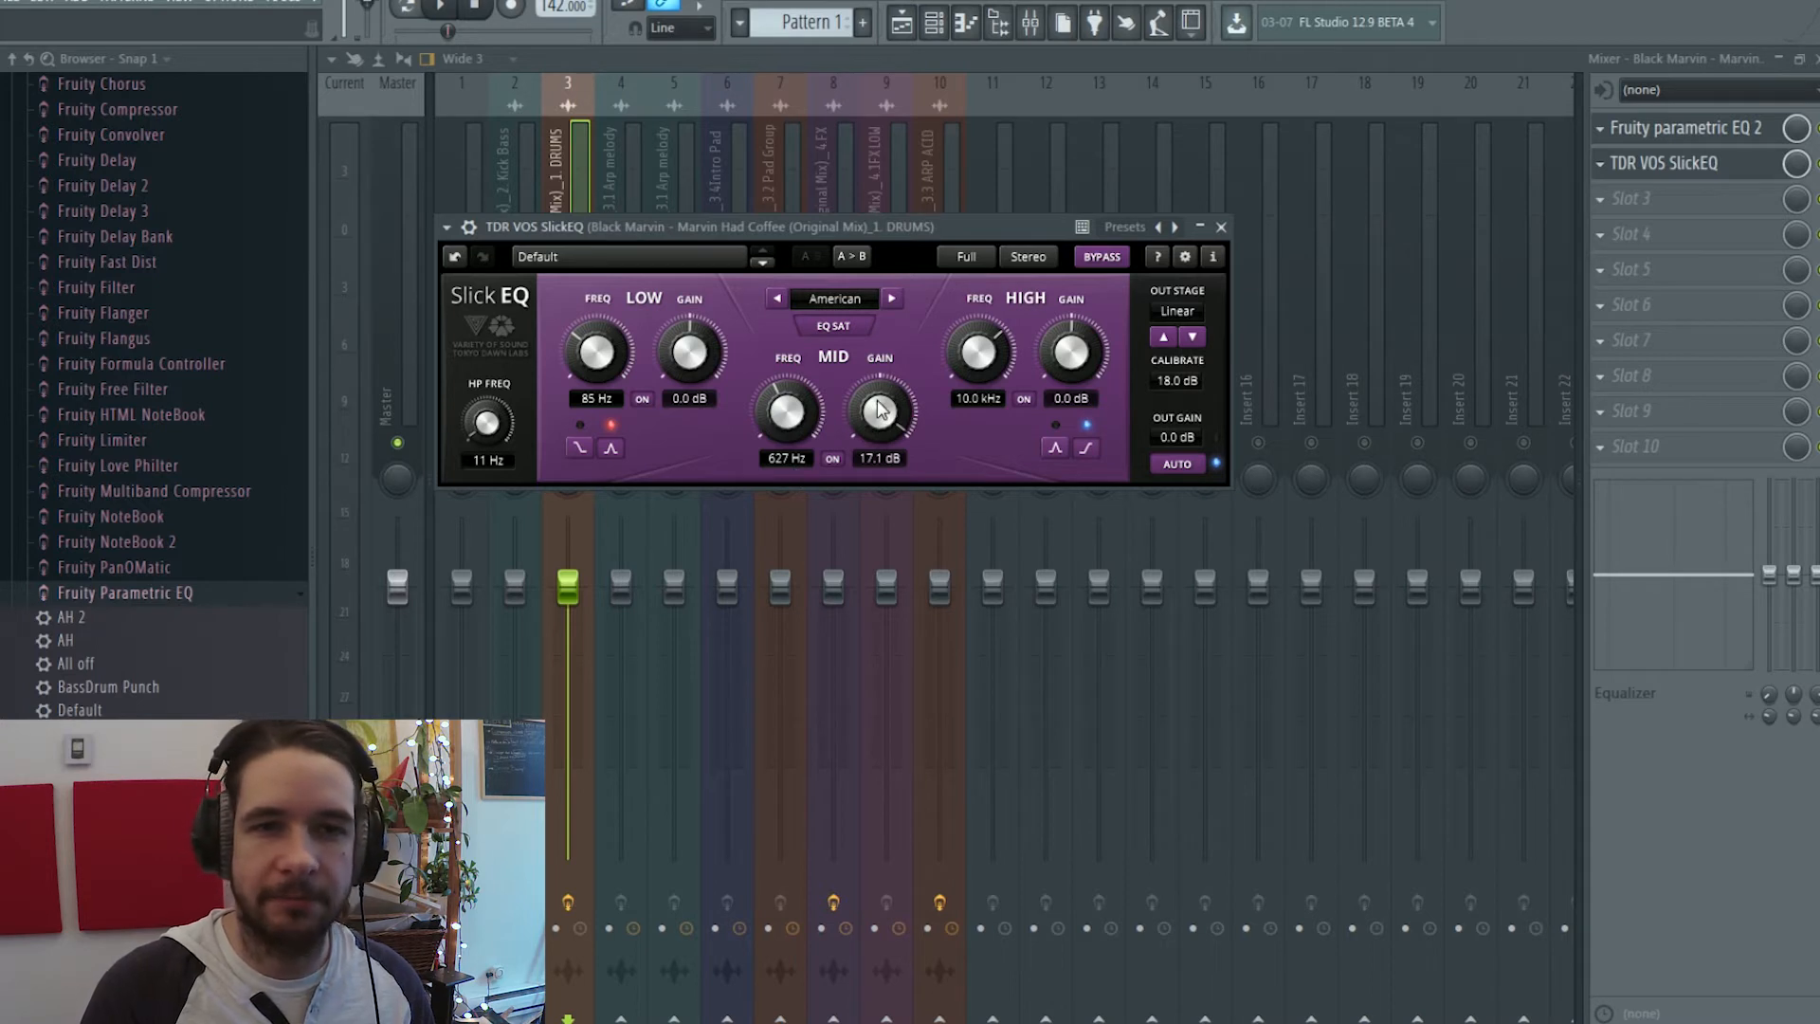
Cut the mid band's gain to -2.0 dB
left_click_drag(881, 410, 881, 472)
left_click_drag(885, 389, 885, 361)
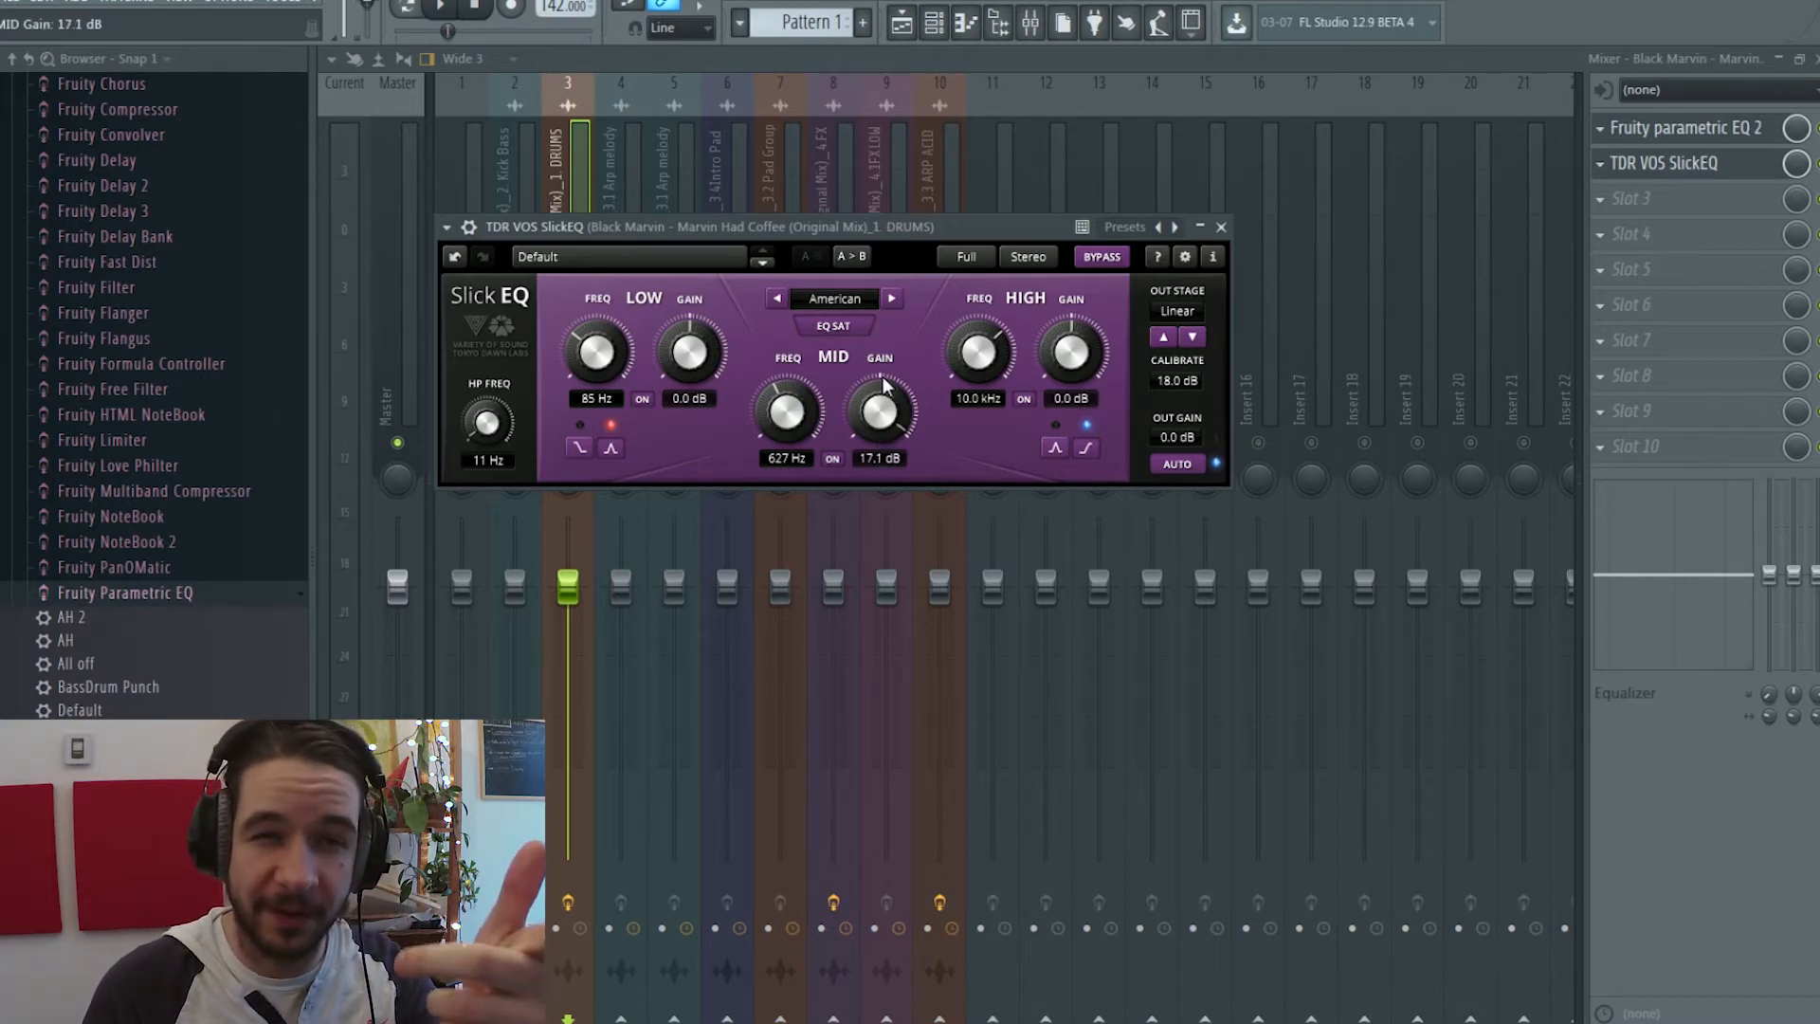
mouse_move(884, 391)
left_mouse_down()
mouse_move(889, 429)
mouse_move(879, 400)
left_mouse_up()
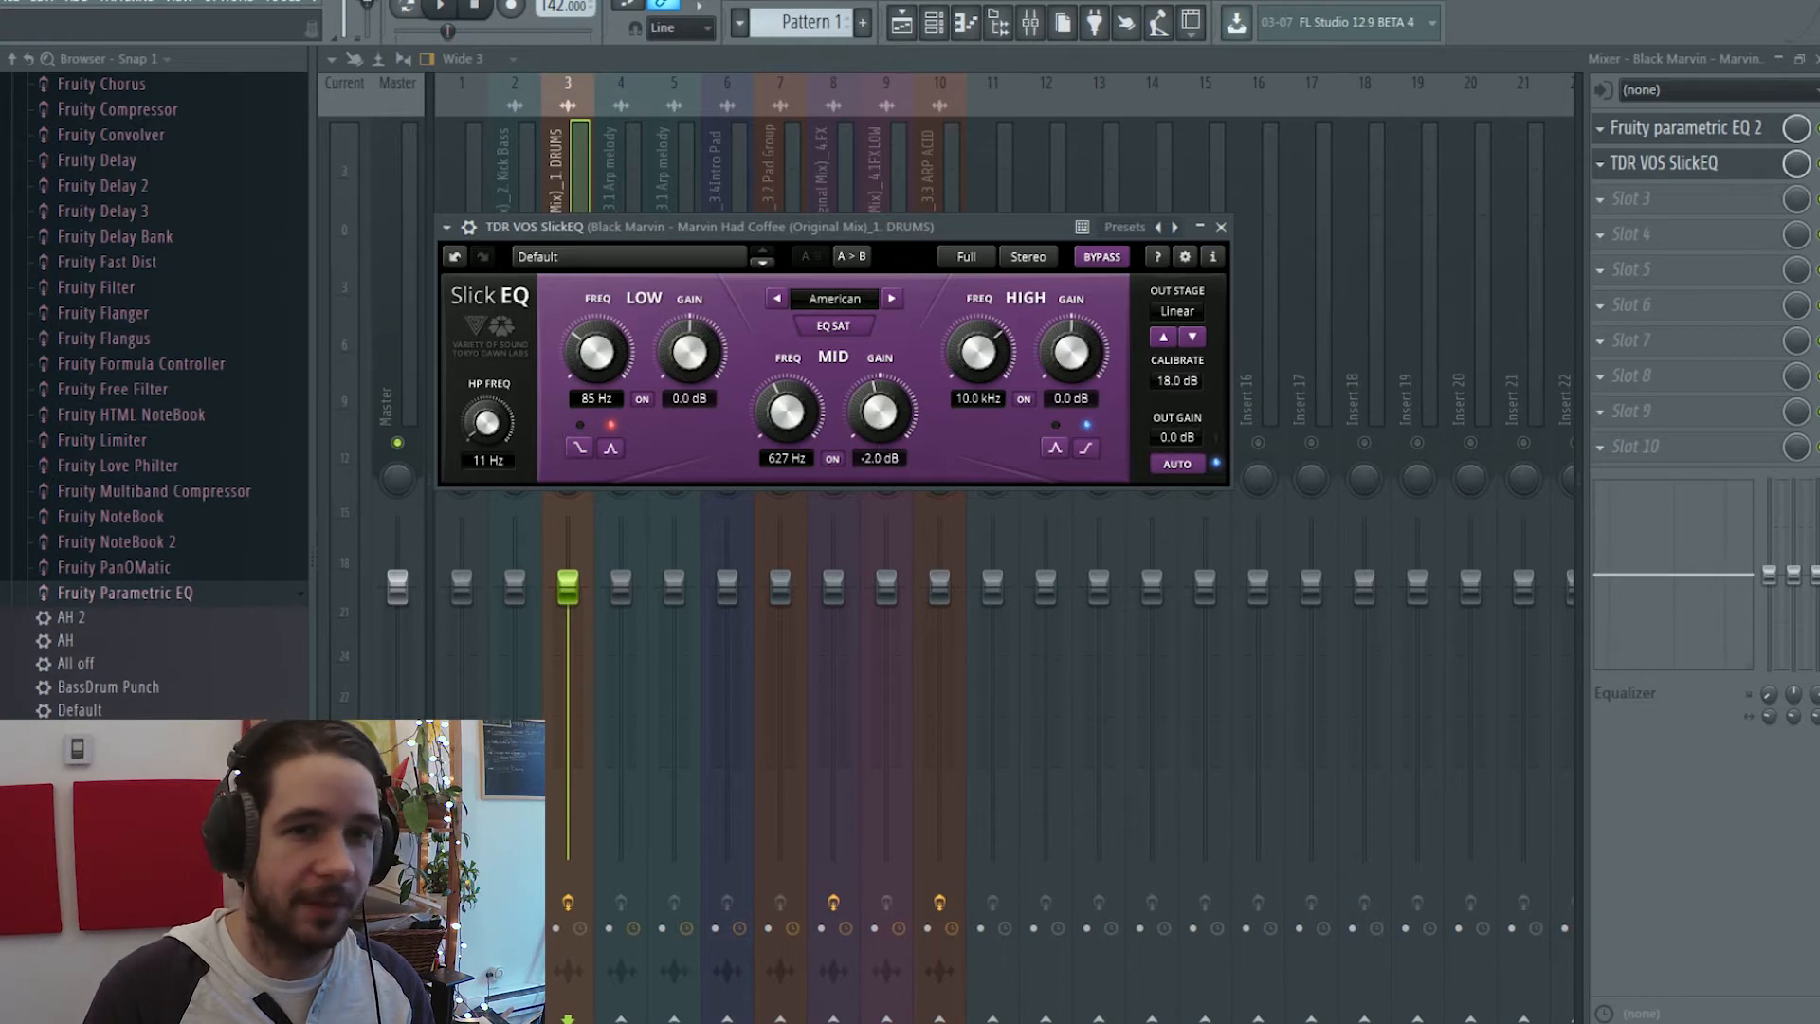
left_click_drag(879, 417, 879, 419)
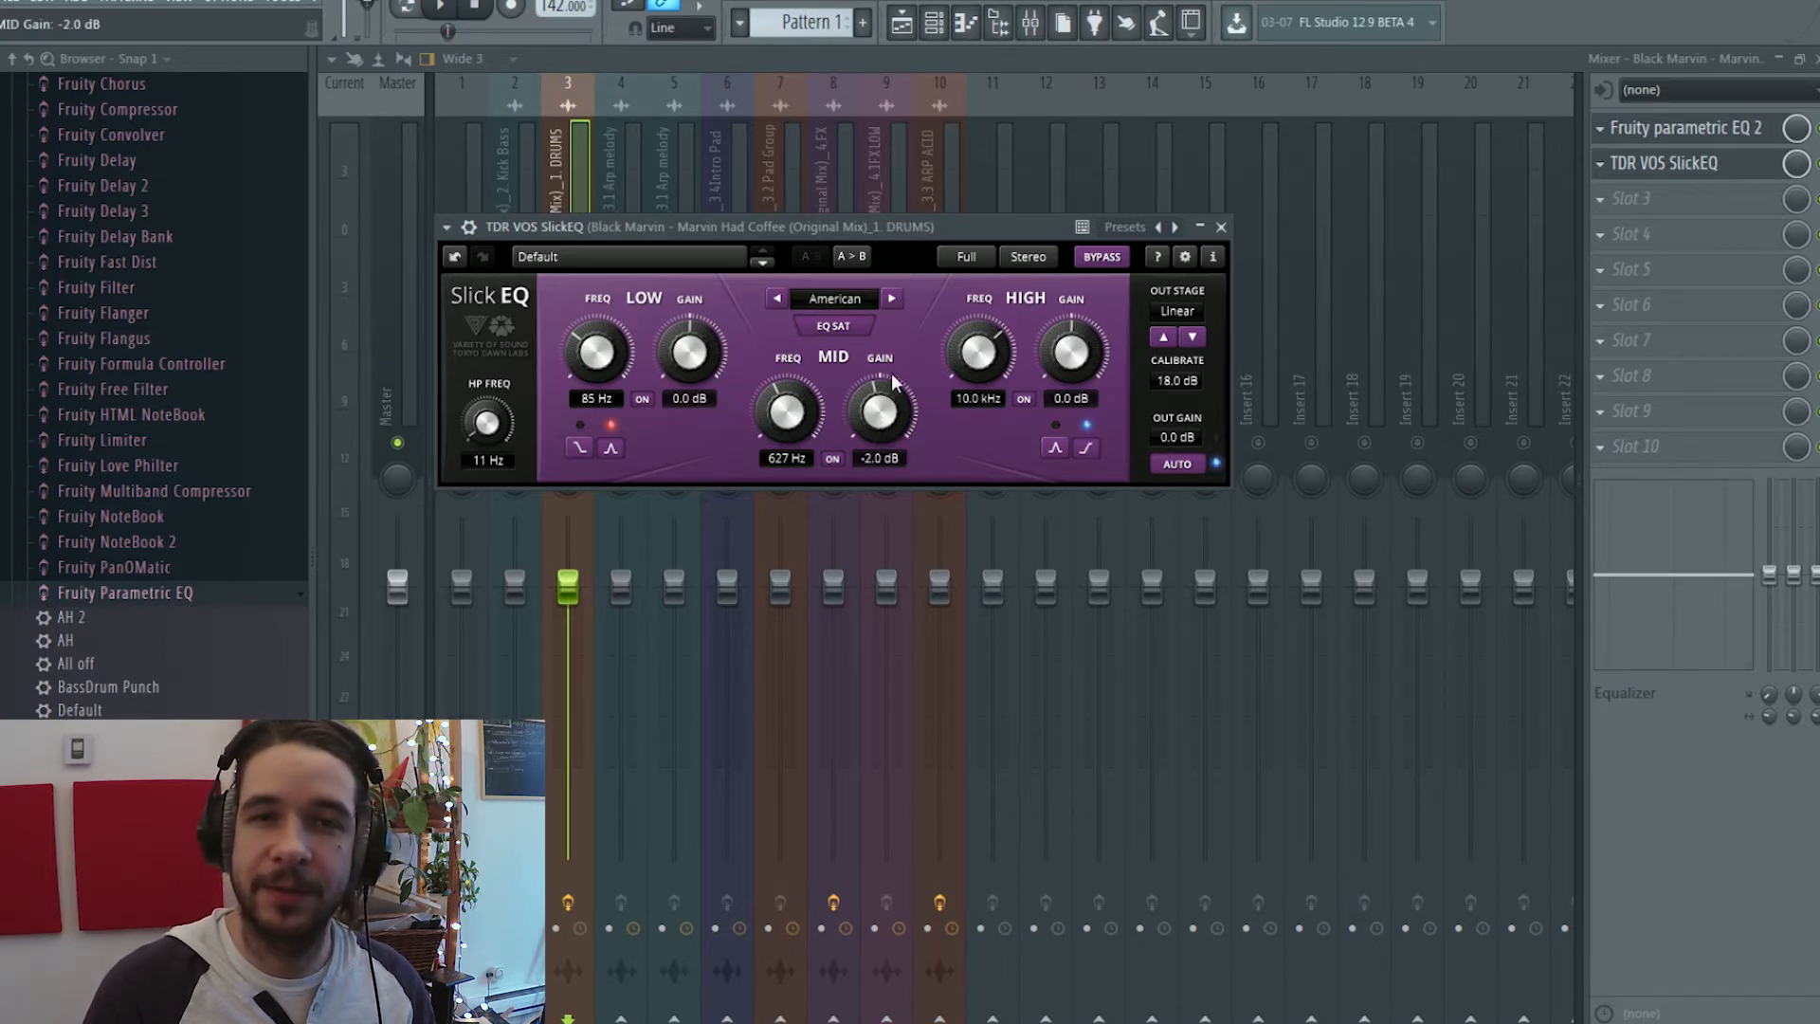
Play the drums and compare the sound with the mid band switched off and on
key("space")
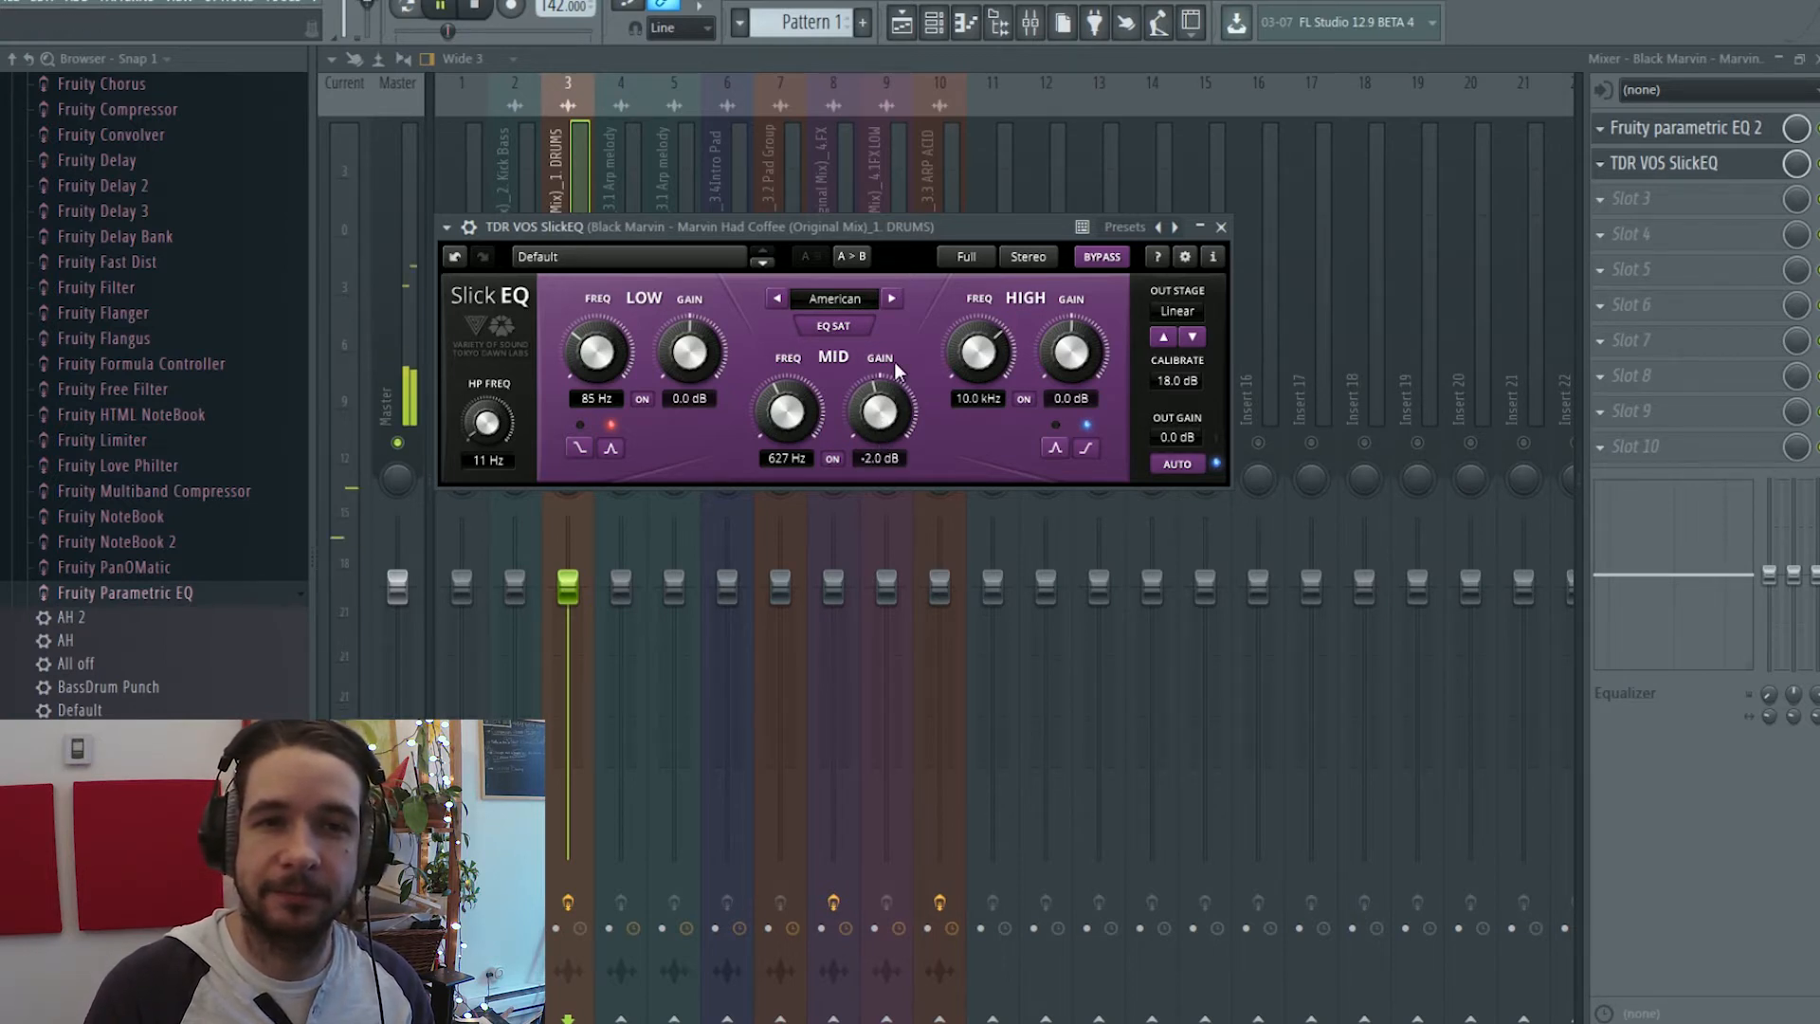
left_click(843, 460)
left_click(842, 460)
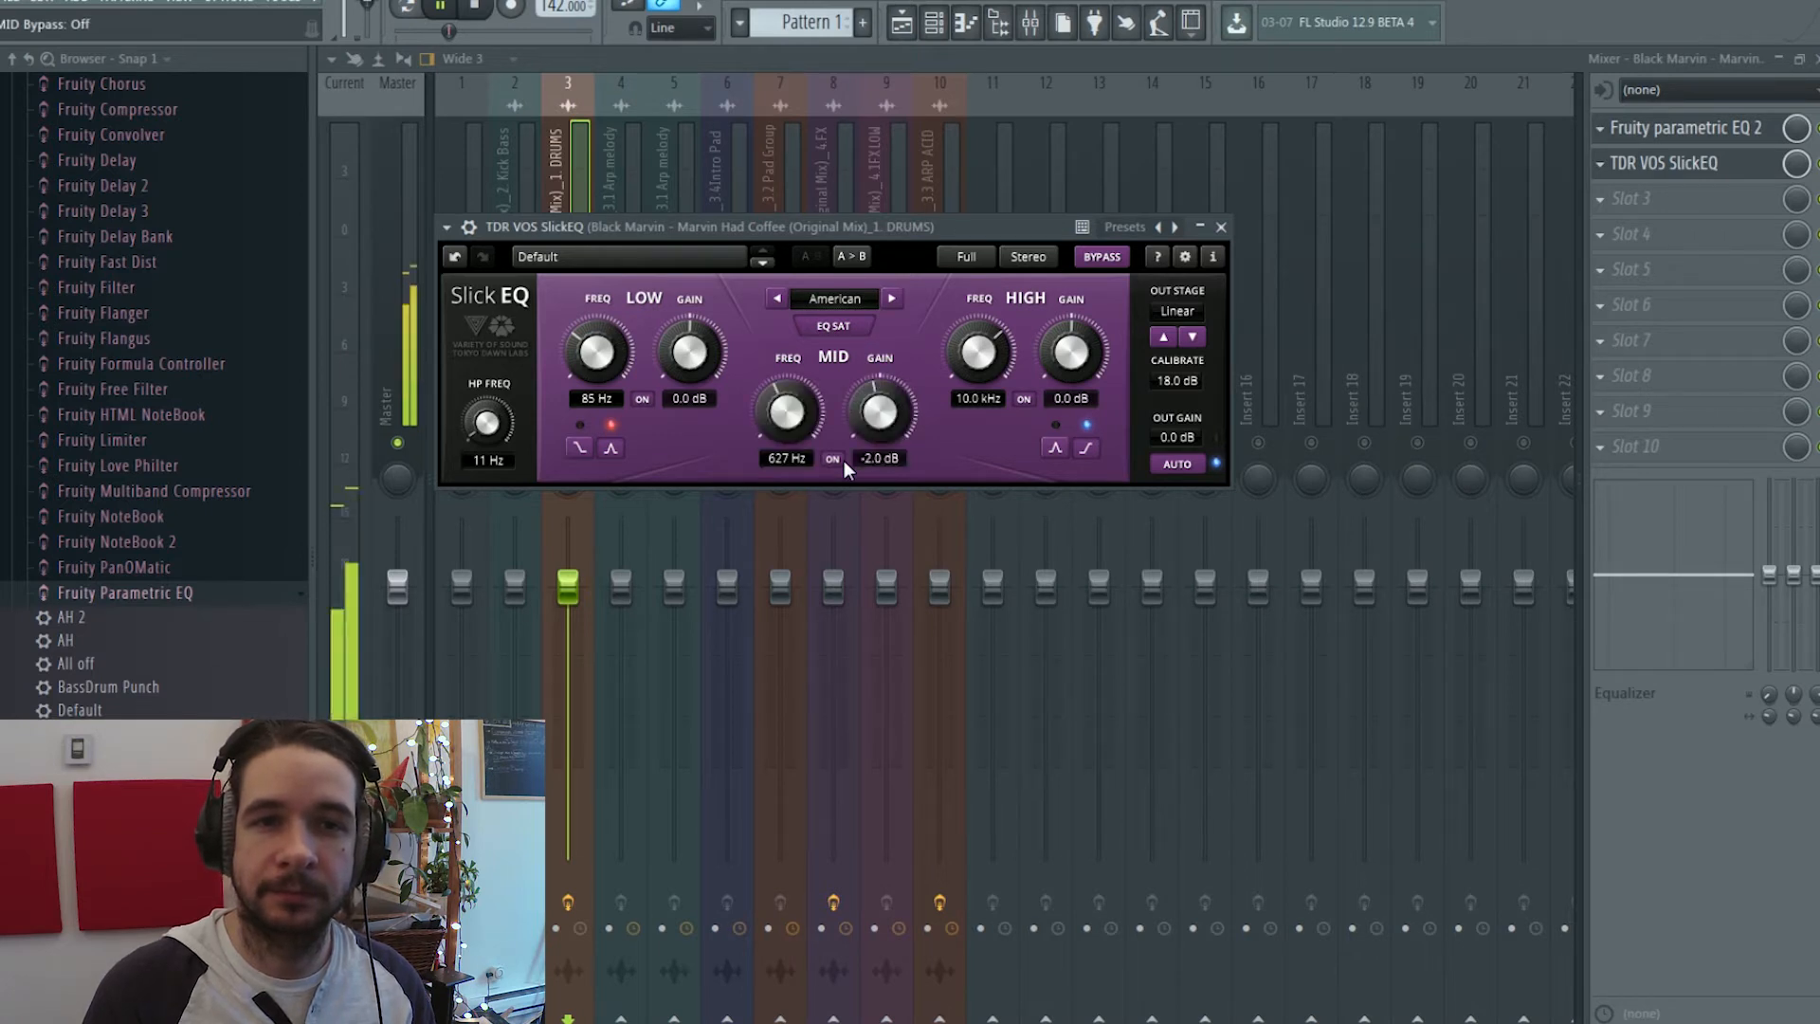
key("space")
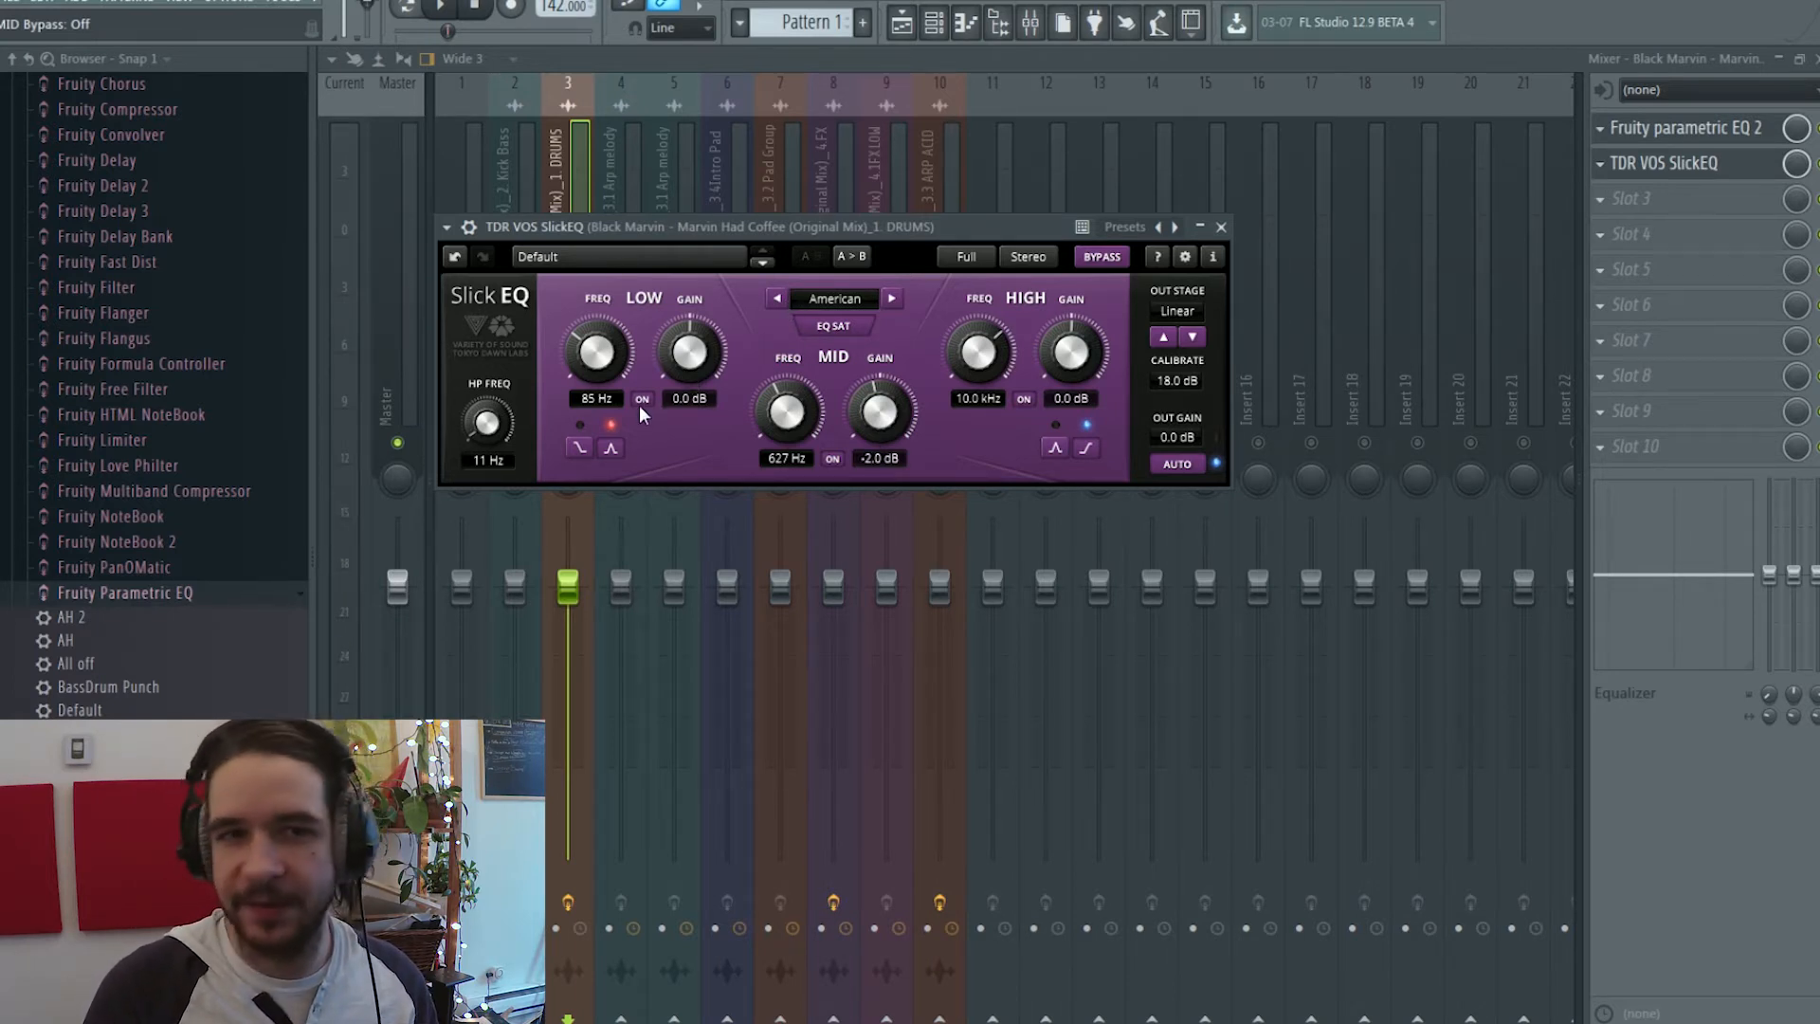
Set the low band's frequency to 104 Hz by ear and return its gain to 0.0 dB
key("space")
mouse_move(689, 355)
left_mouse_down()
mouse_move(686, 324)
mouse_move(596, 335)
mouse_move(689, 381)
left_mouse_up()
key("space")
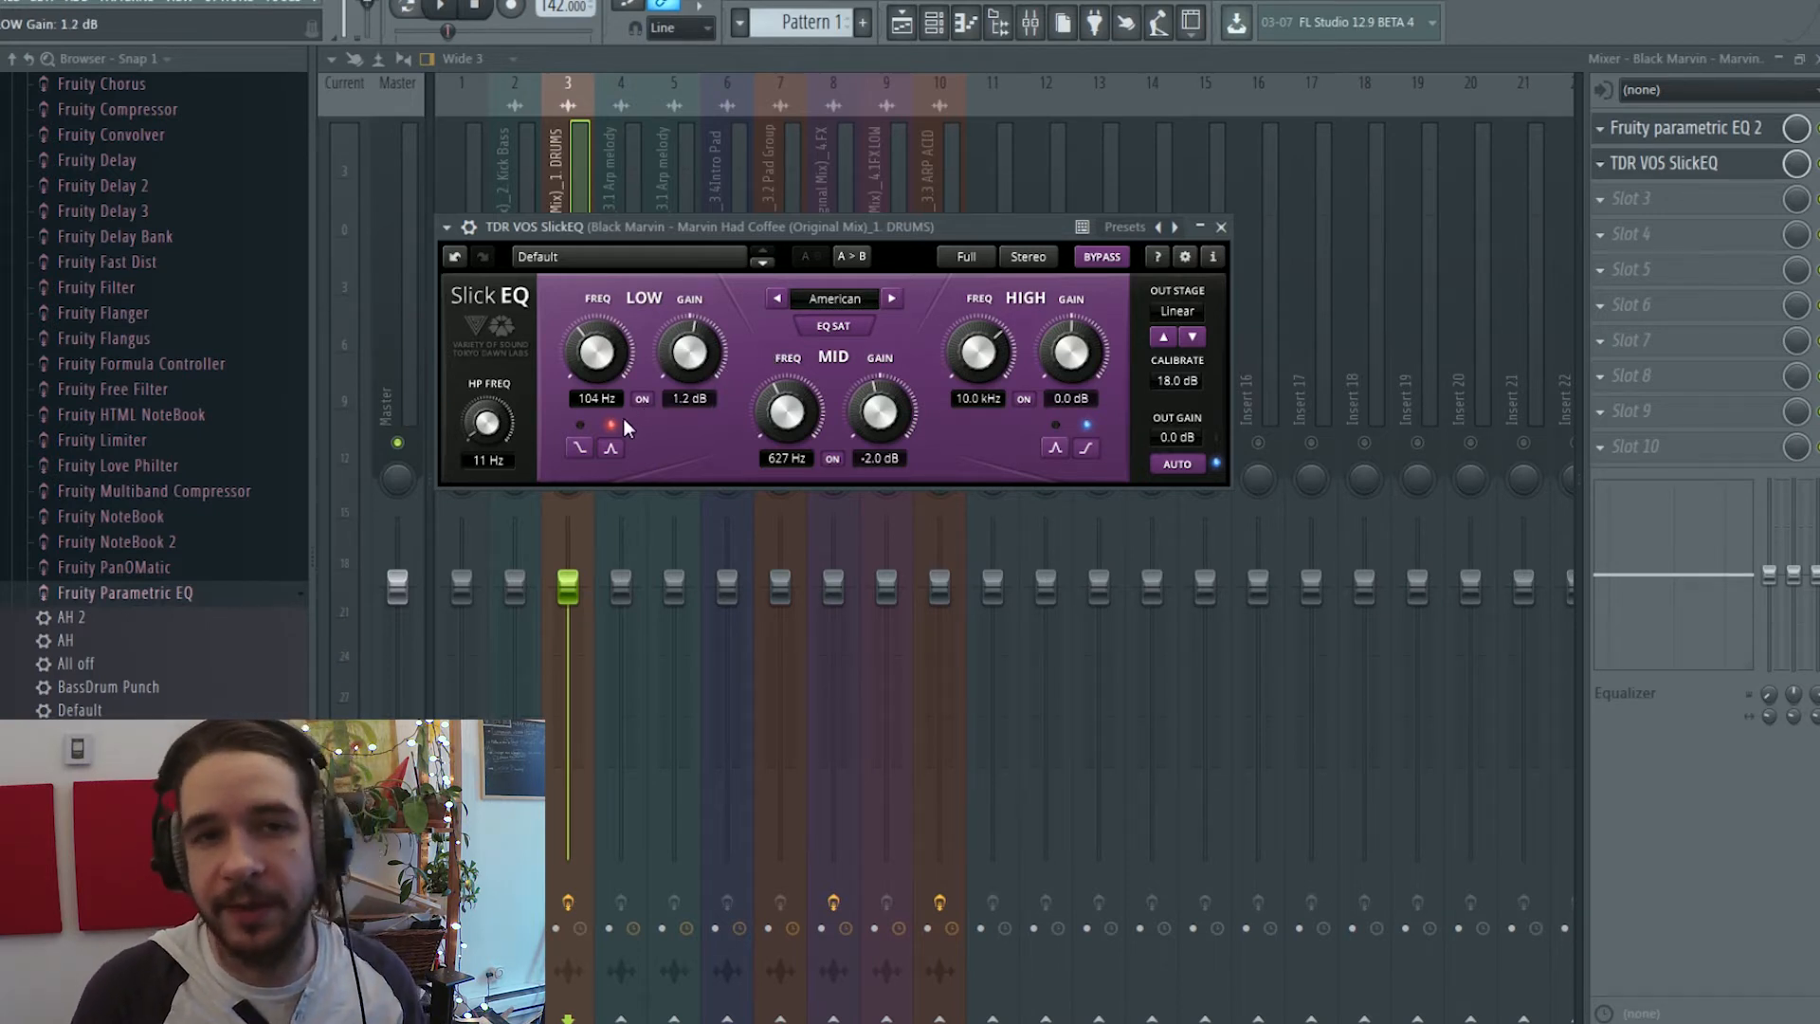
left_click_drag(662, 385, 662, 393)
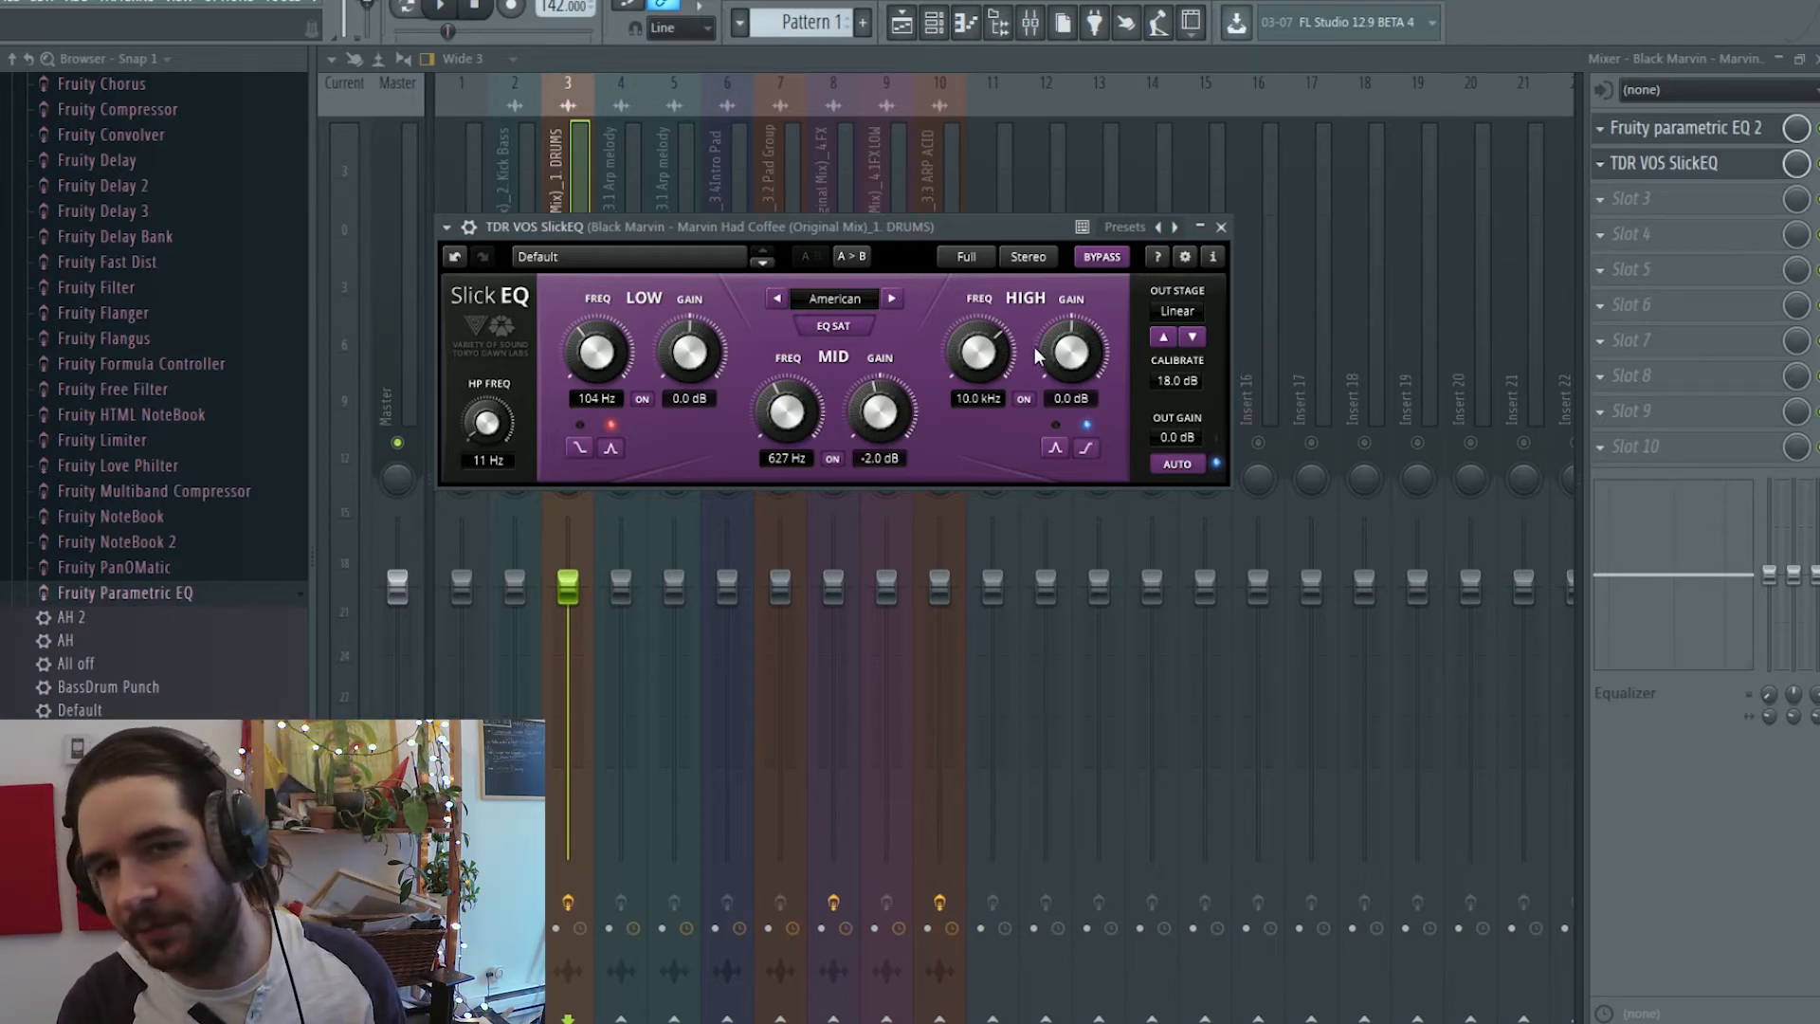
Sweep the boosted high band to 8.9 kHz during playback and reduce its gain to 1.9 dB
key("space")
left_click_drag(1070, 349, 979, 354)
key("space")
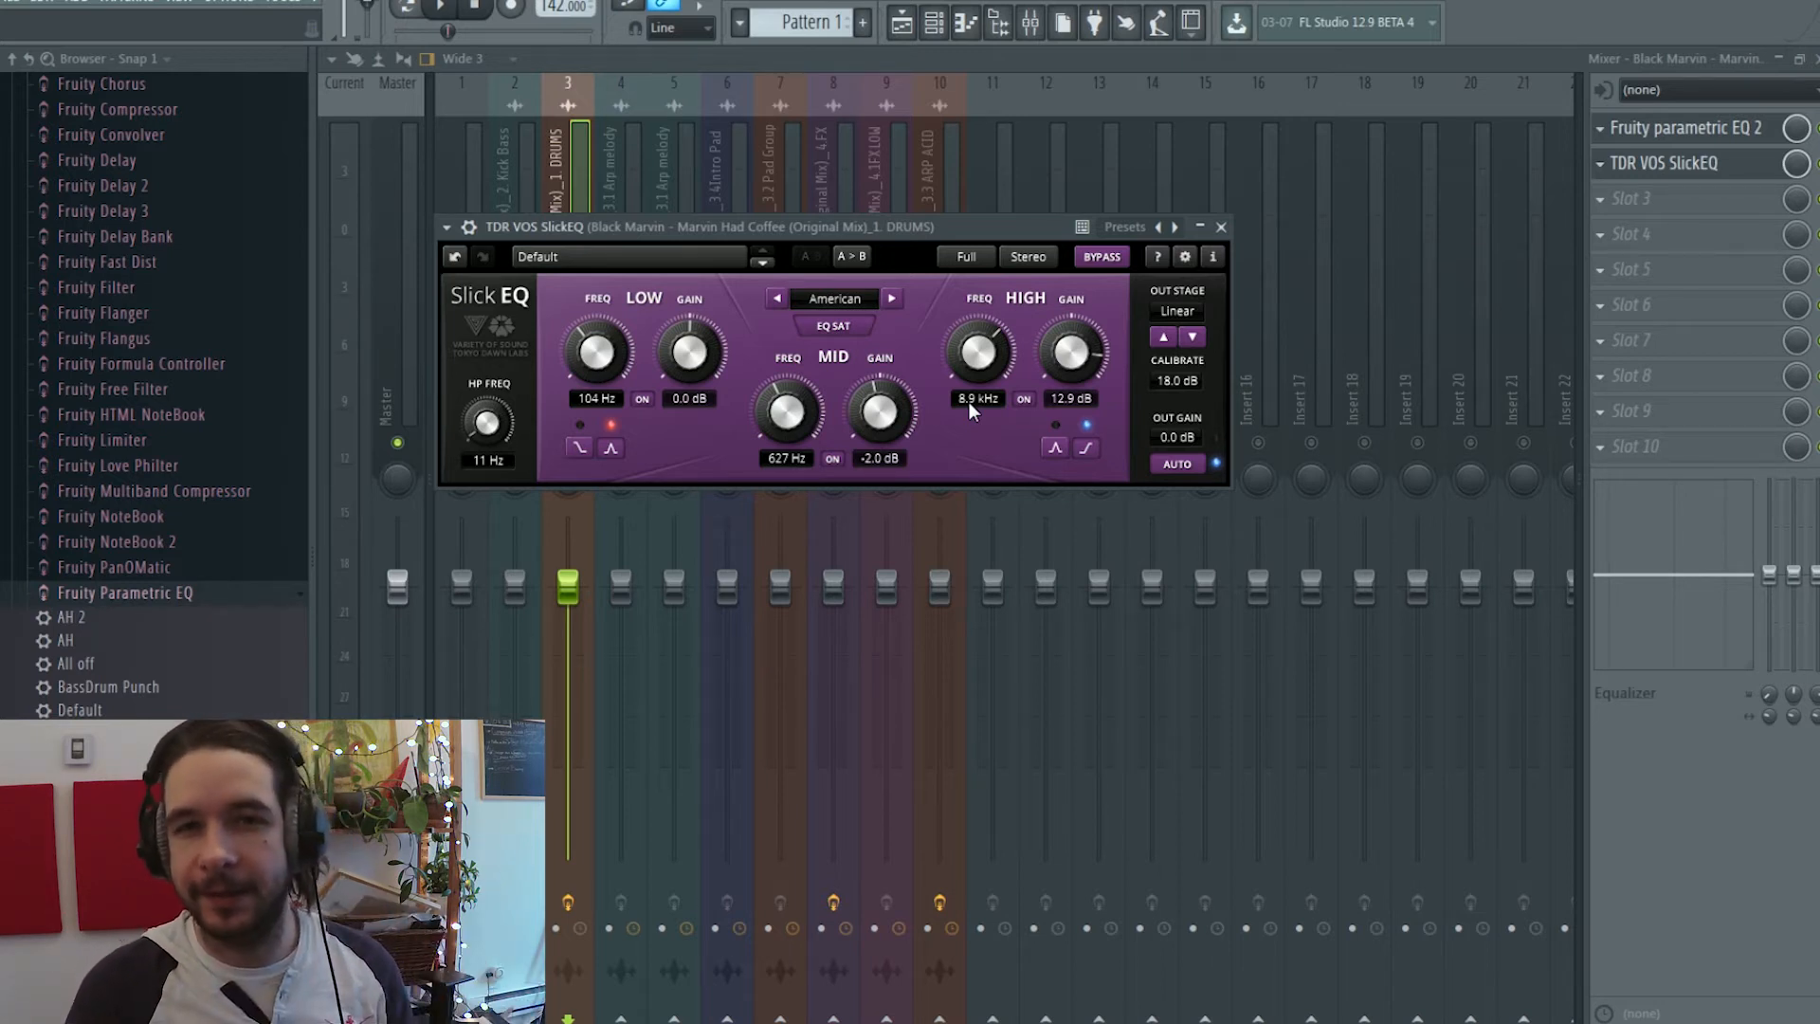
left_click_drag(1071, 319, 1073, 390)
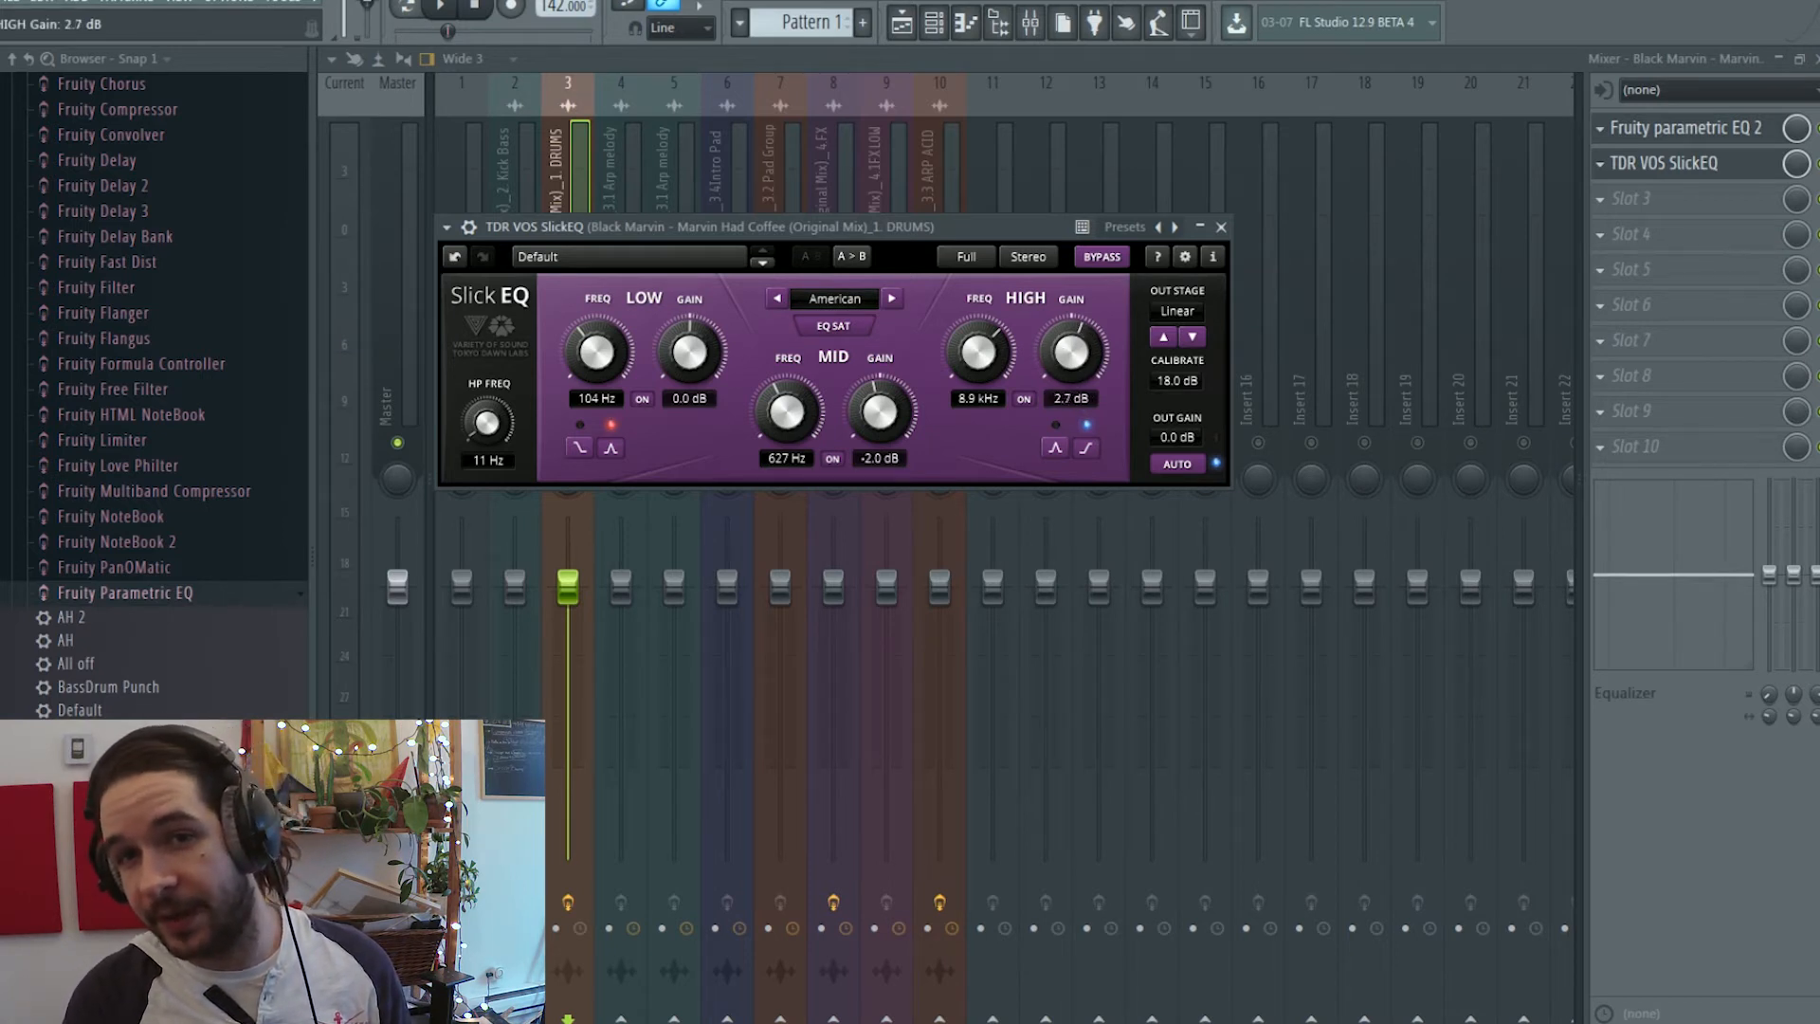
left_click_drag(1071, 360, 1071, 365)
Compare the drums with the high band switched off and on during playback, leaving the band enabled
key("space")
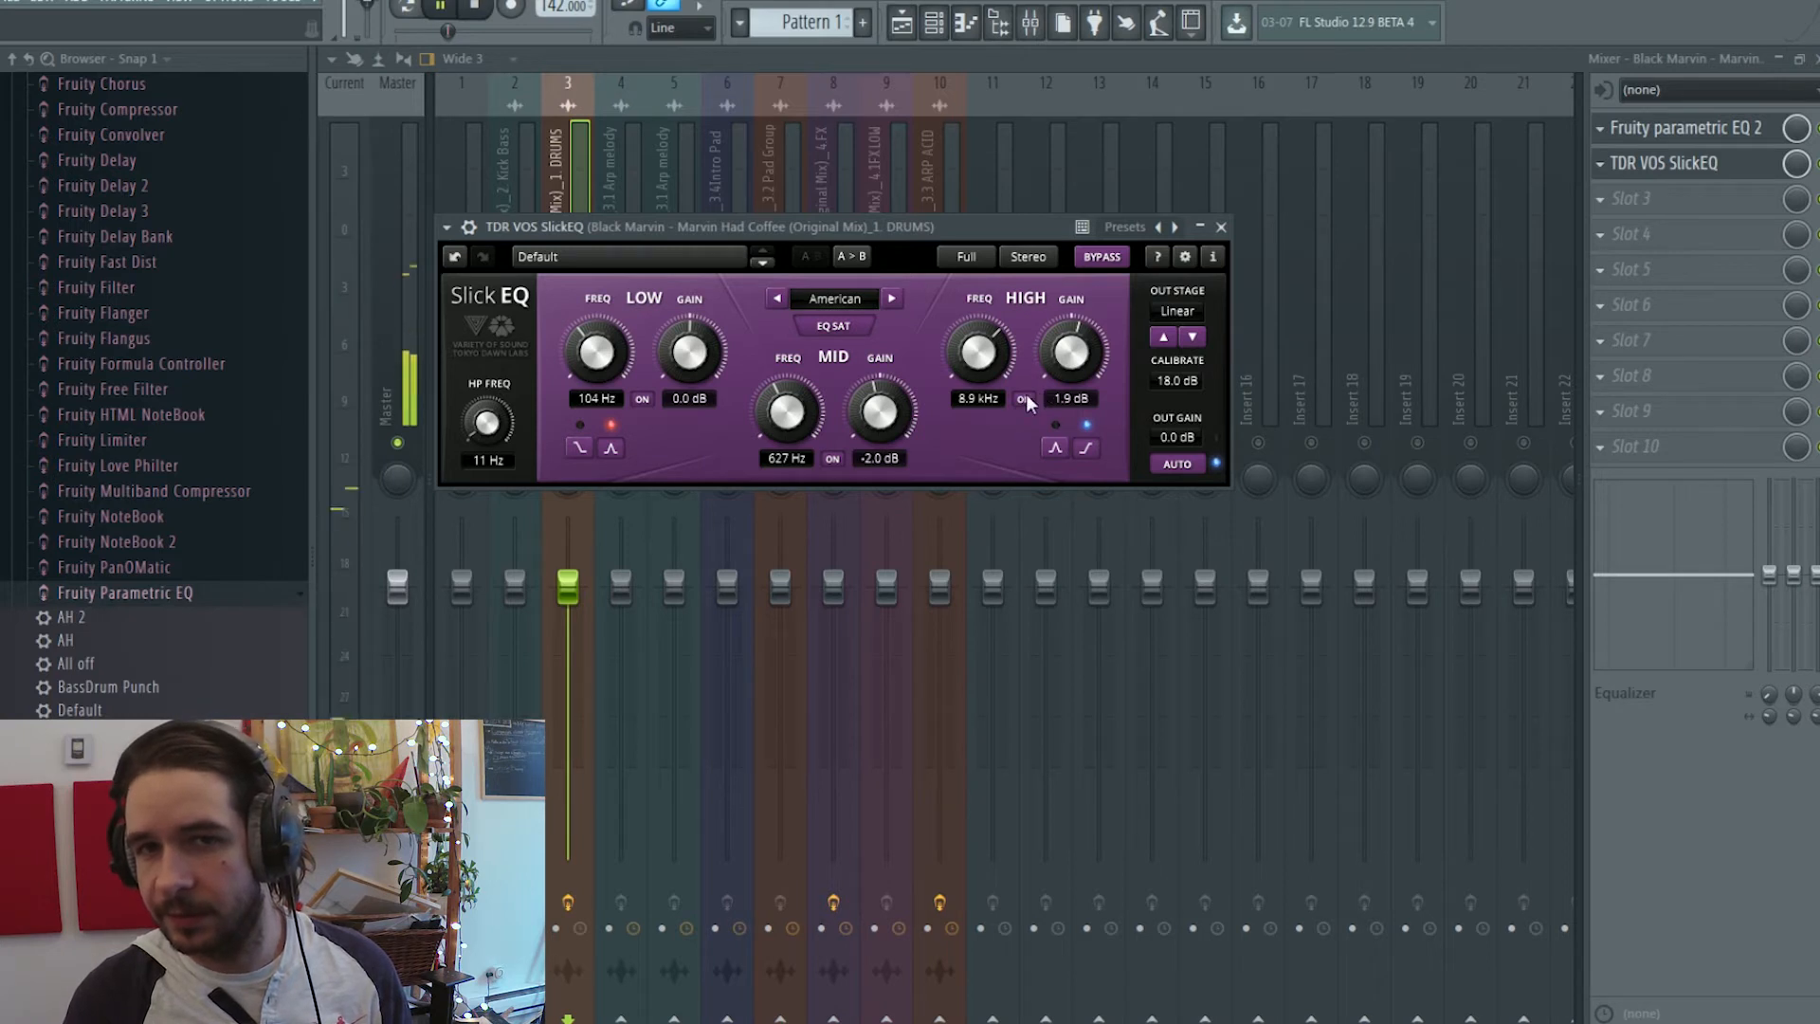
left_click(1025, 399)
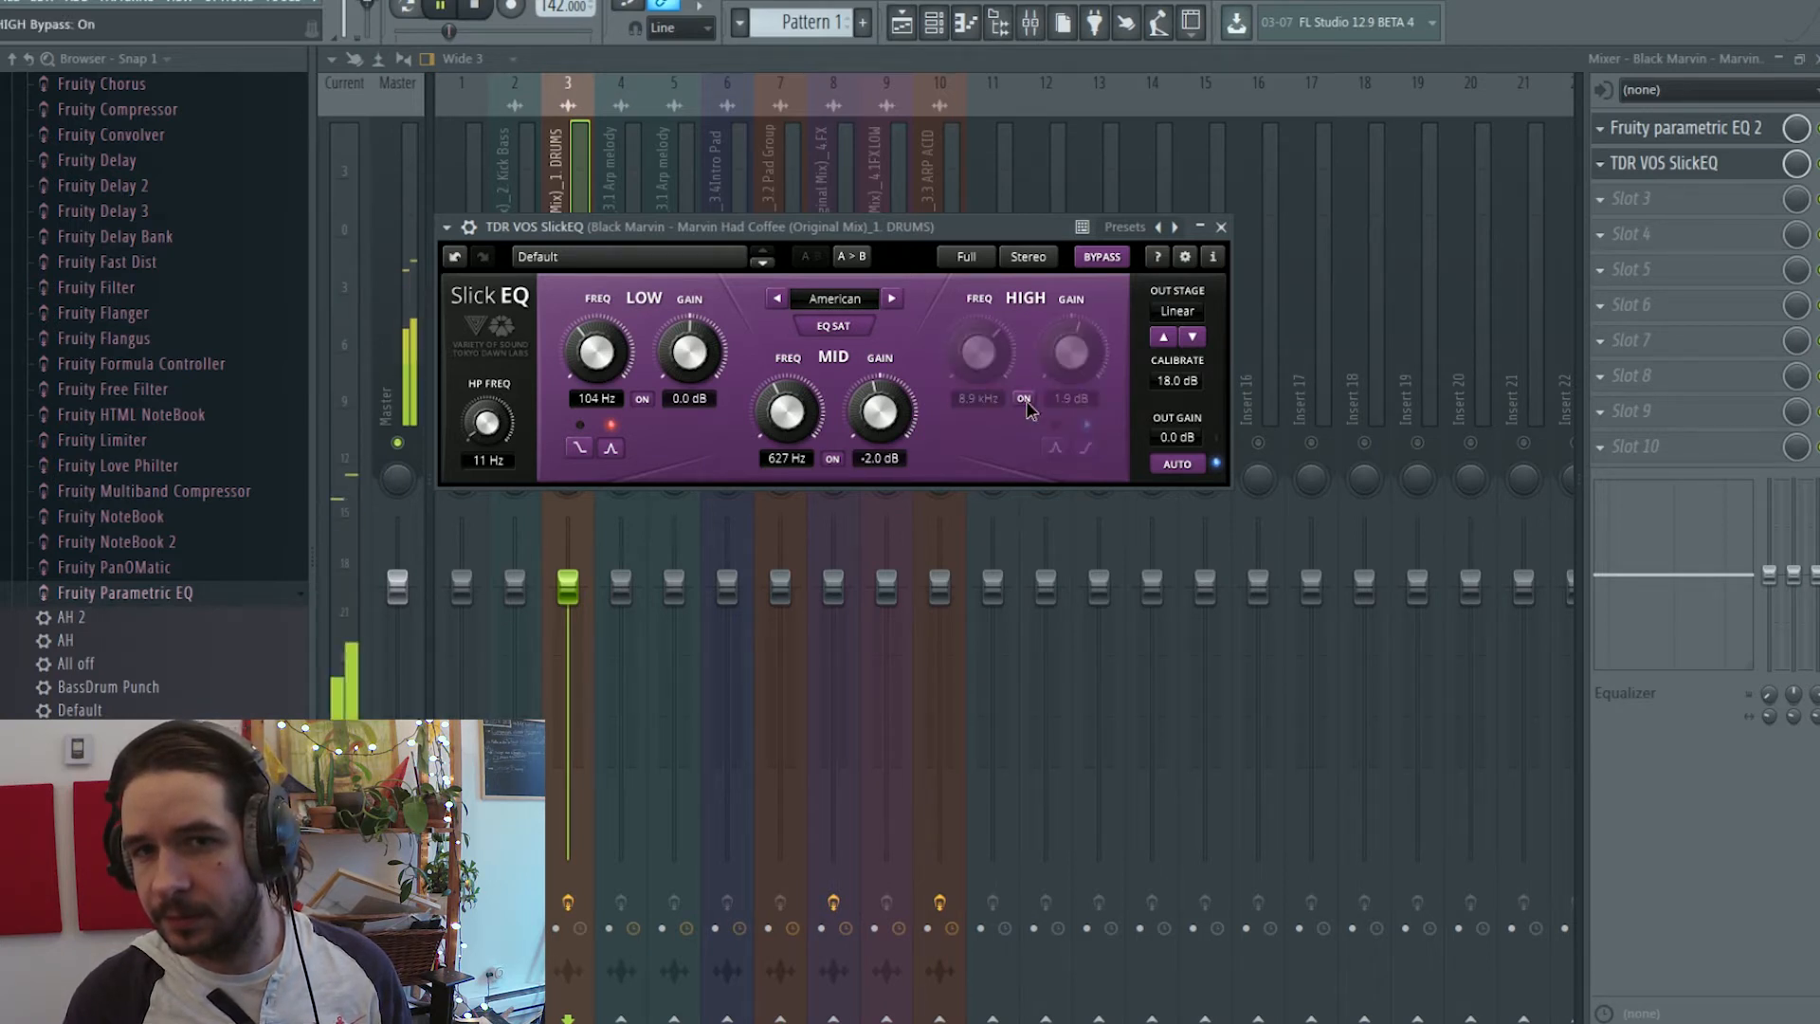
left_click(1024, 399)
left_click(1025, 399)
key("space")
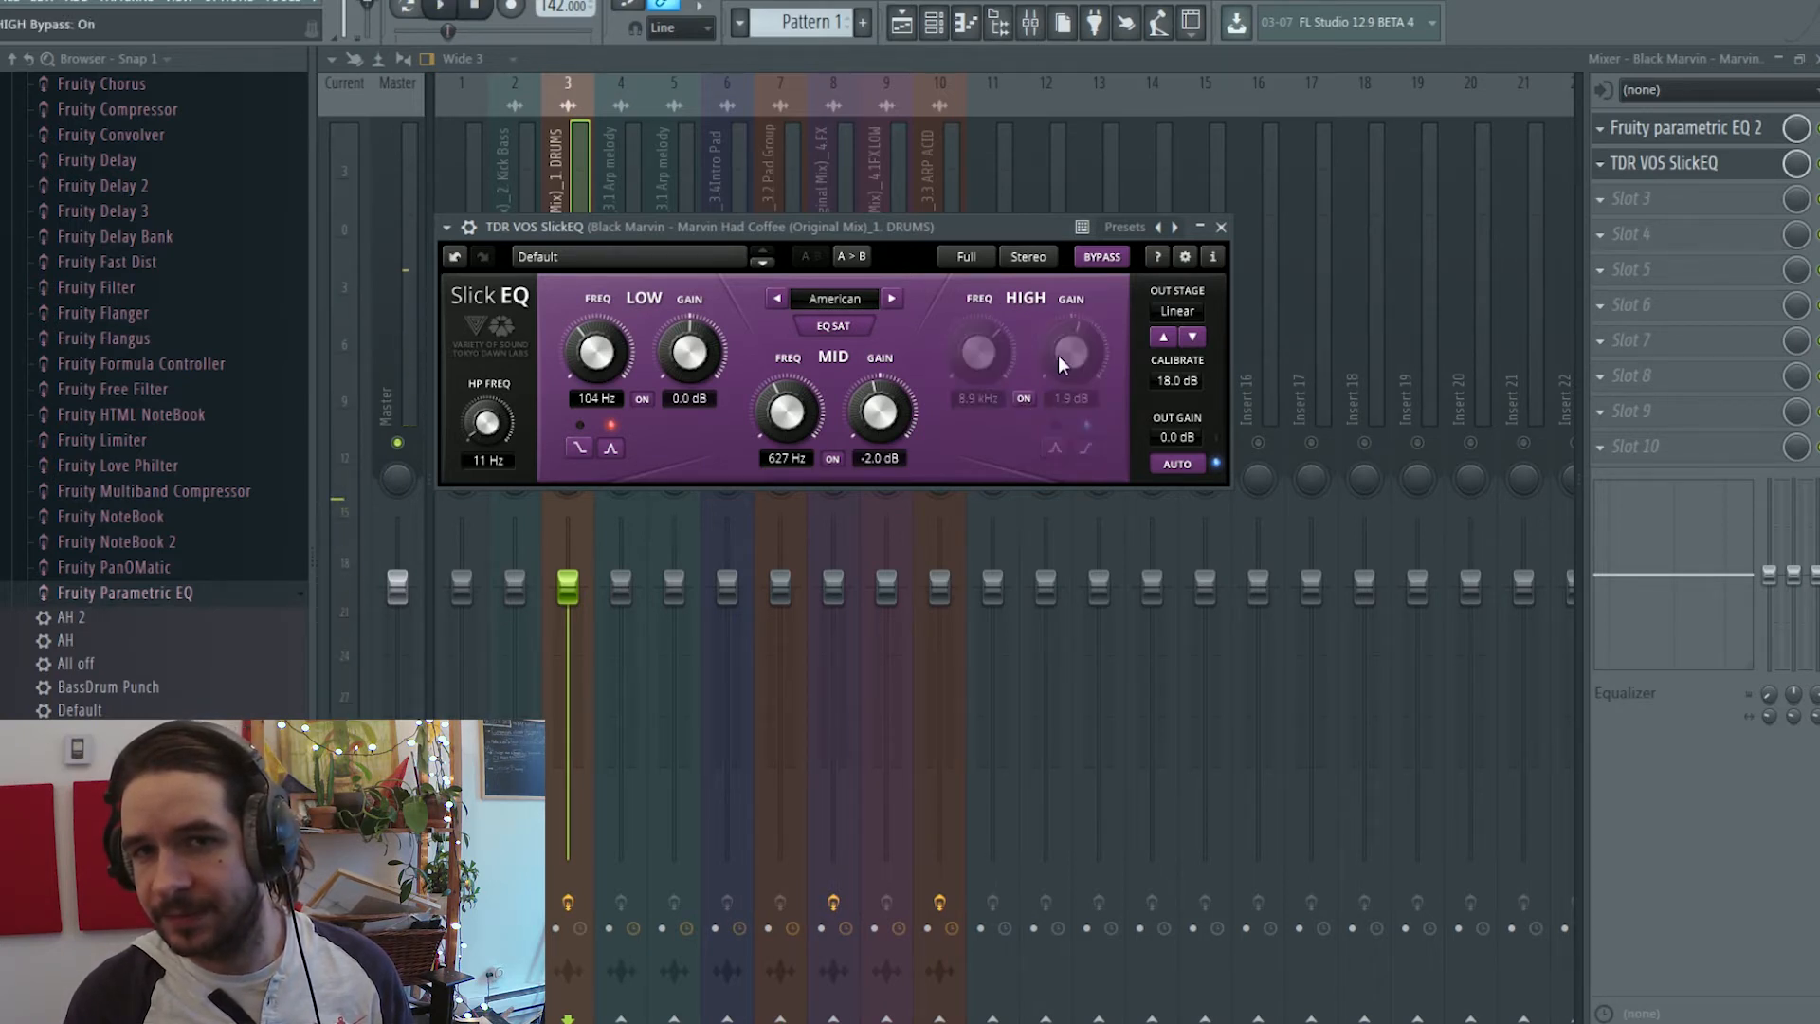
left_click(1025, 399)
Switch the high band to a bell shape and adjust its gain by ear to 2.0 dB
left_click_drag(1071, 354, 1071, 360)
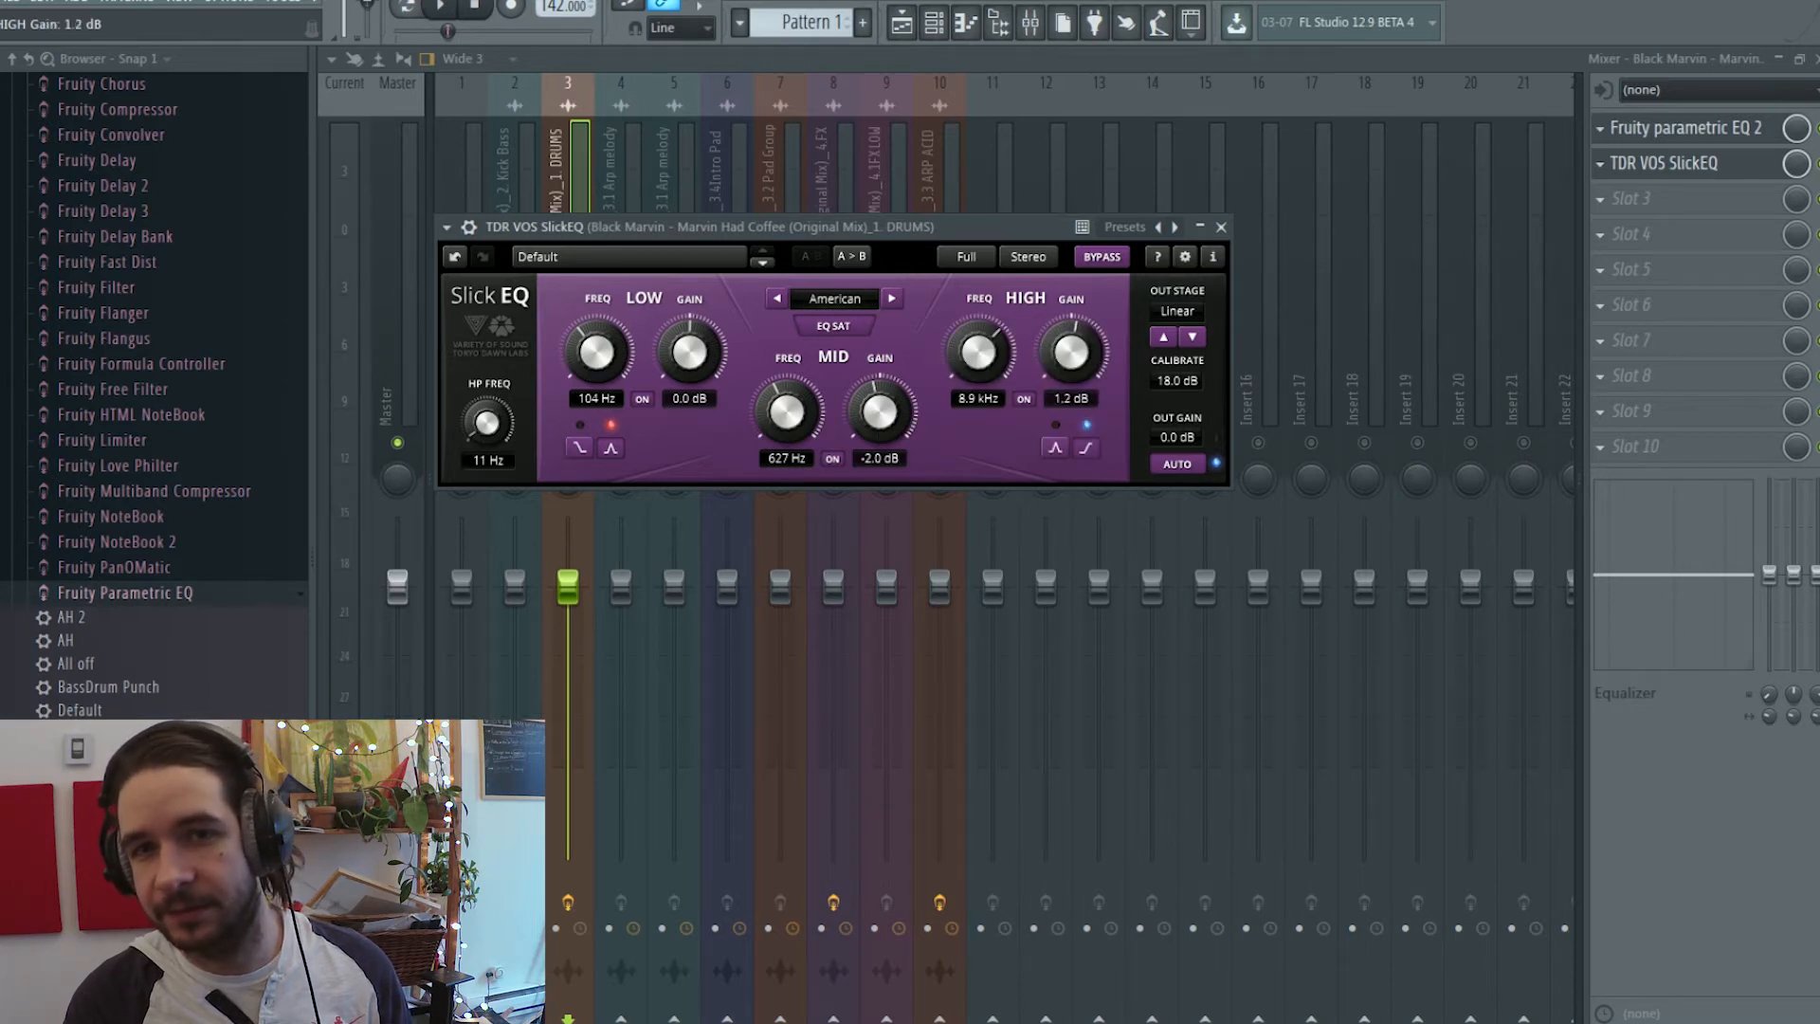
key("space")
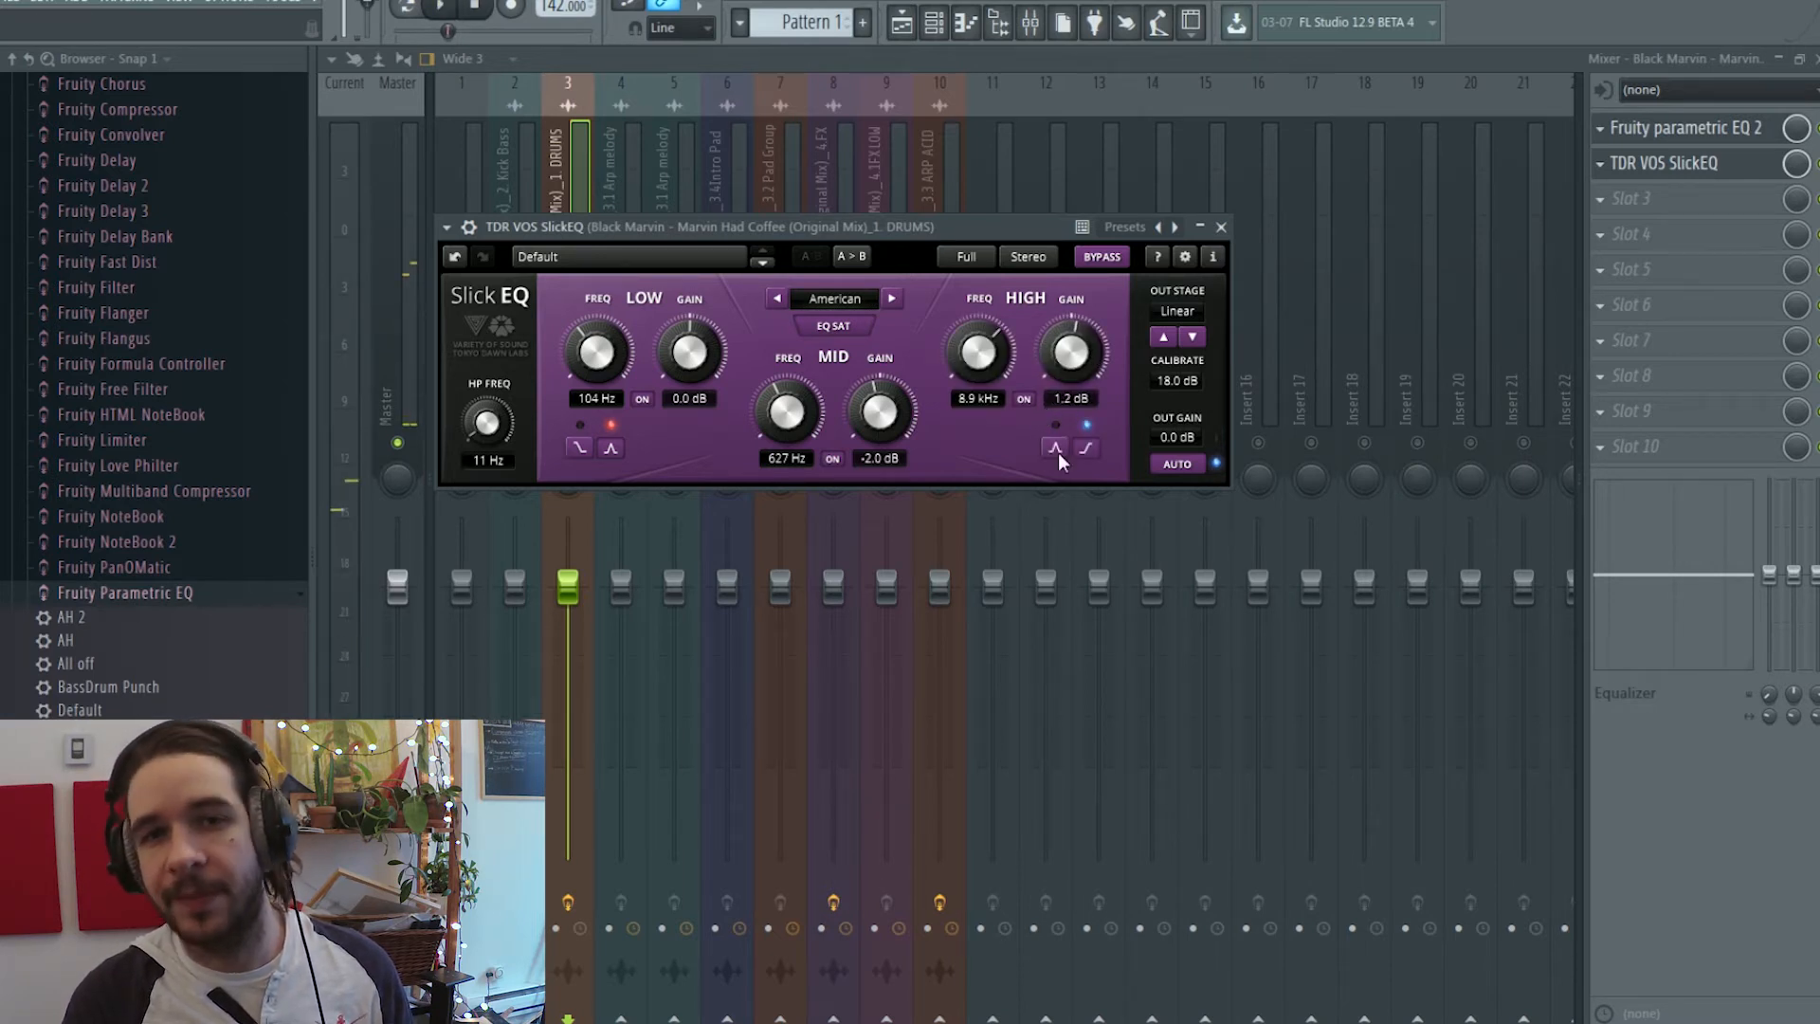
left_click(1055, 448)
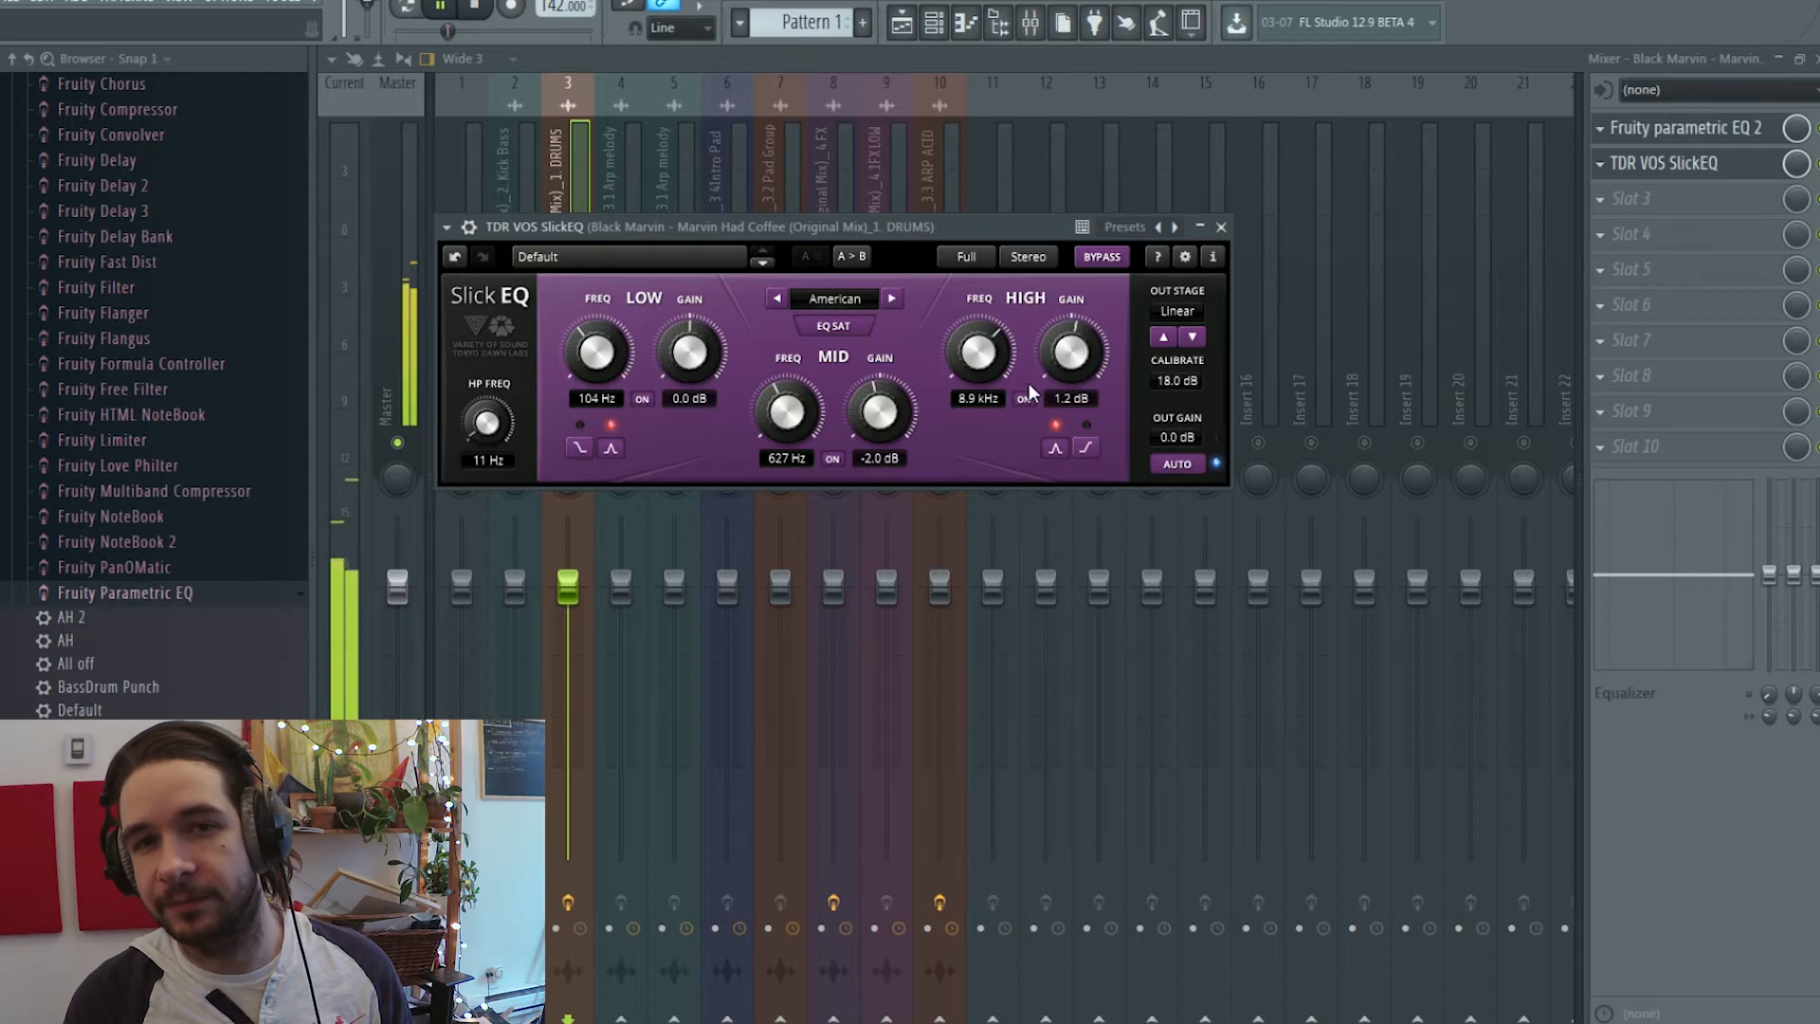
left_click_drag(1062, 369, 1062, 361)
key("space")
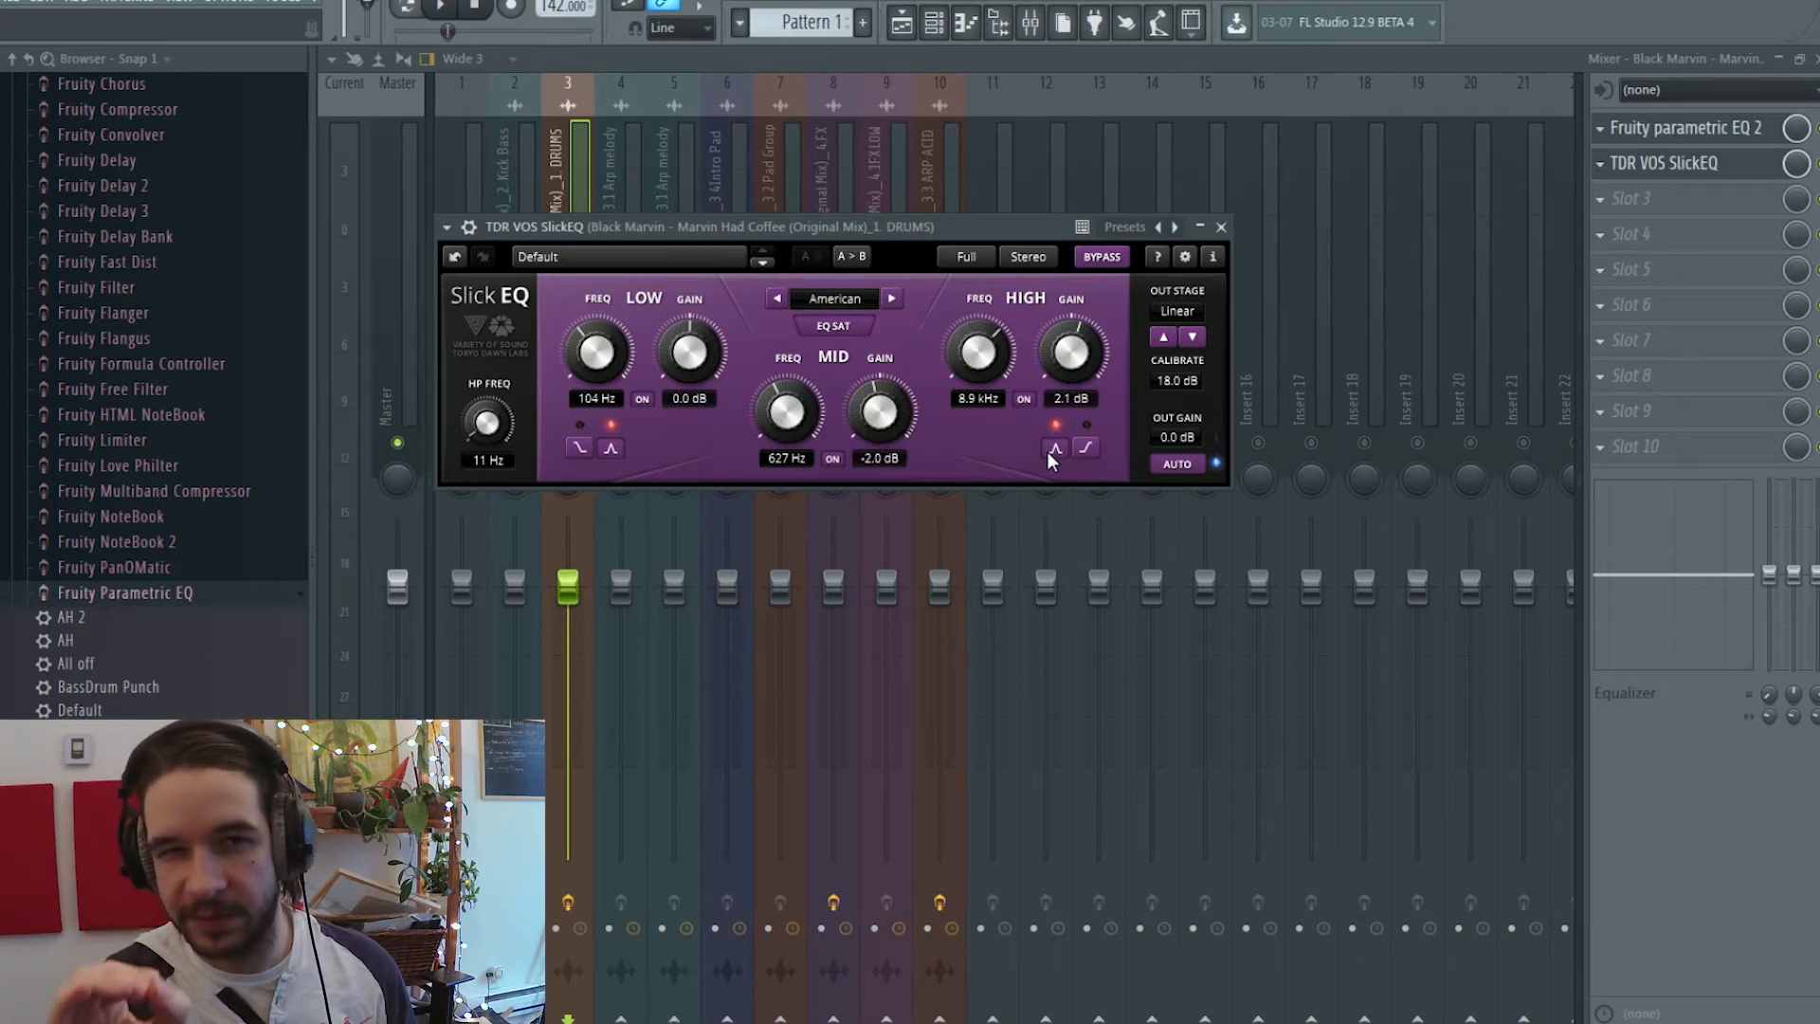
key("space")
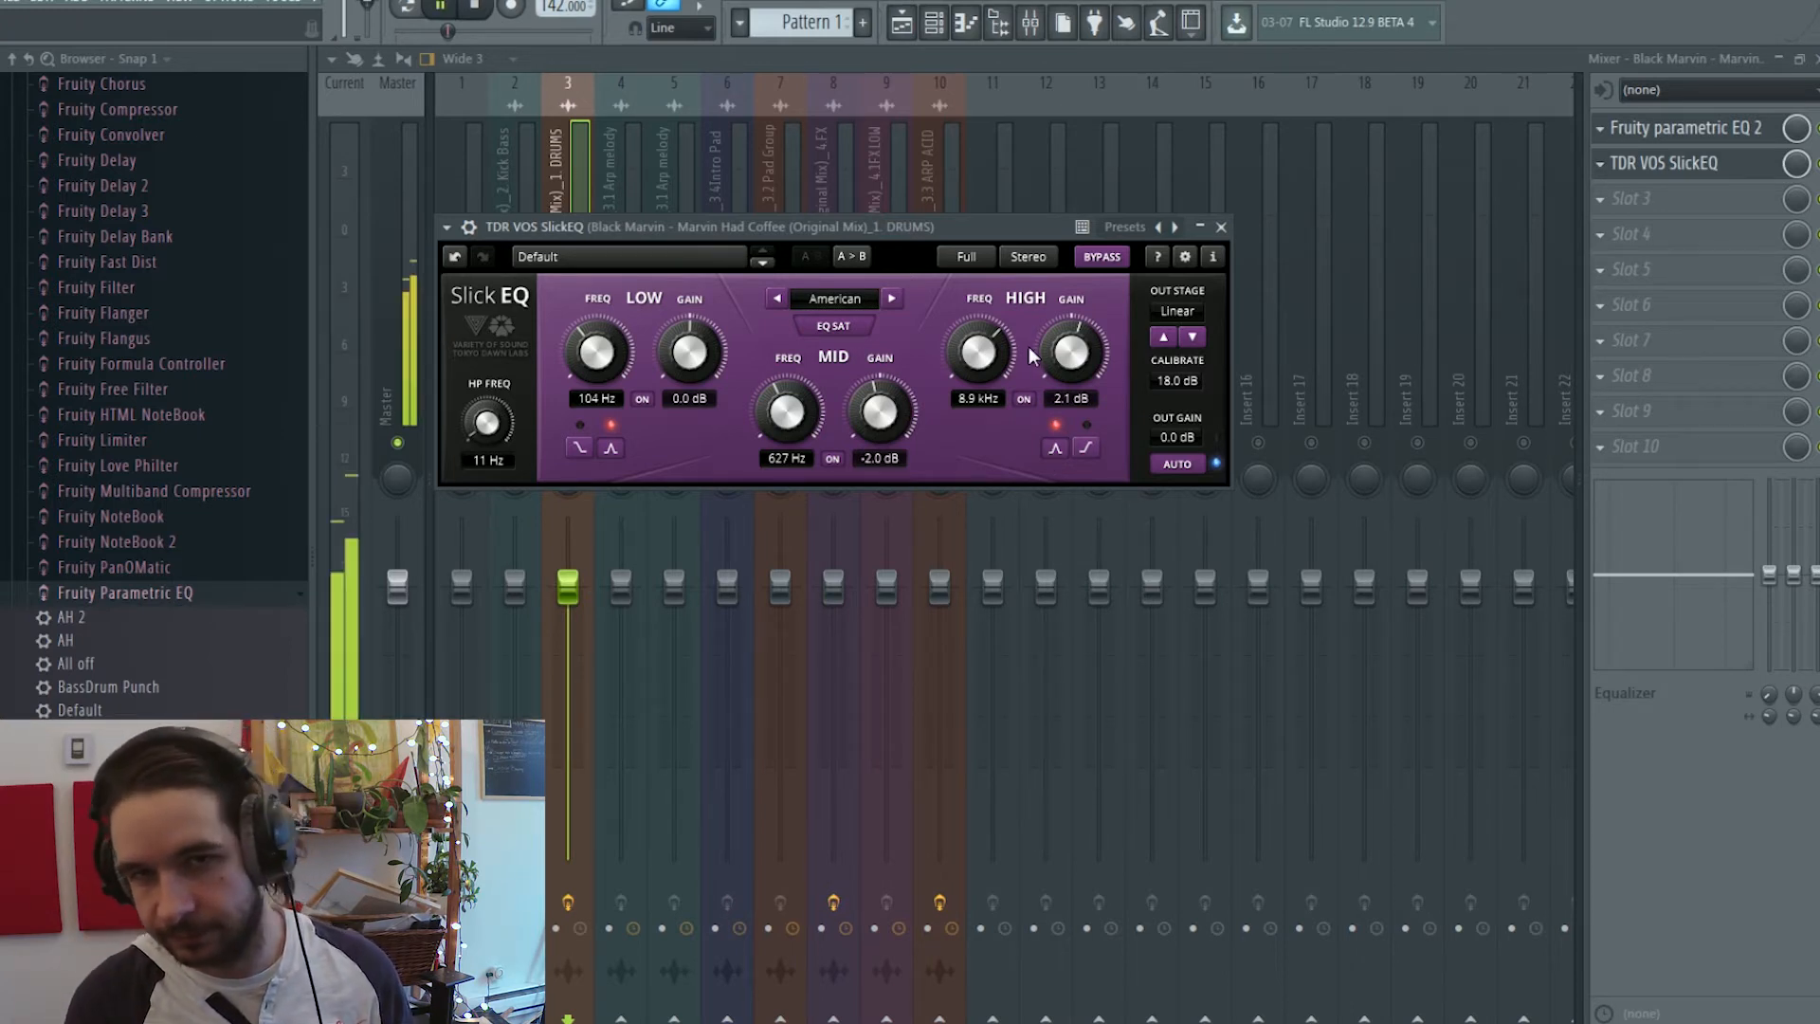
left_click_drag(1049, 358, 1048, 360)
key("space")
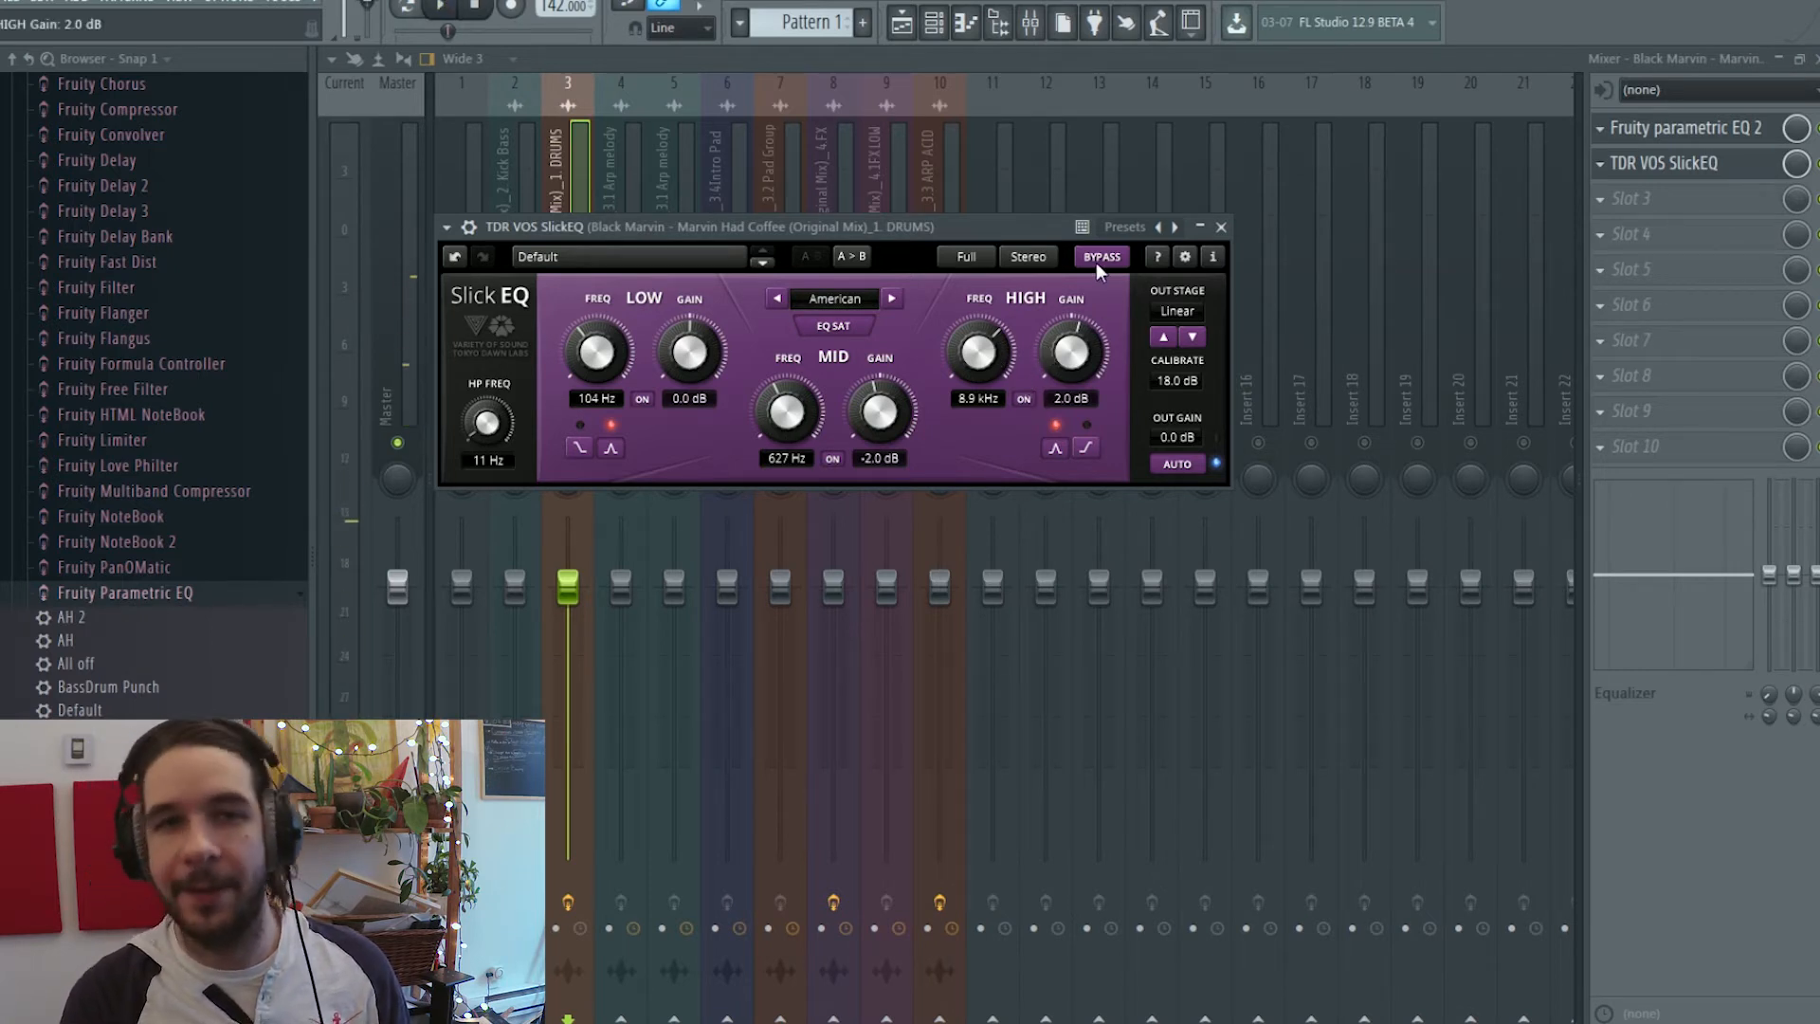
Compare the drums with the whole SlickEQ bypassed and active during playback, leaving the plugin active
key("space")
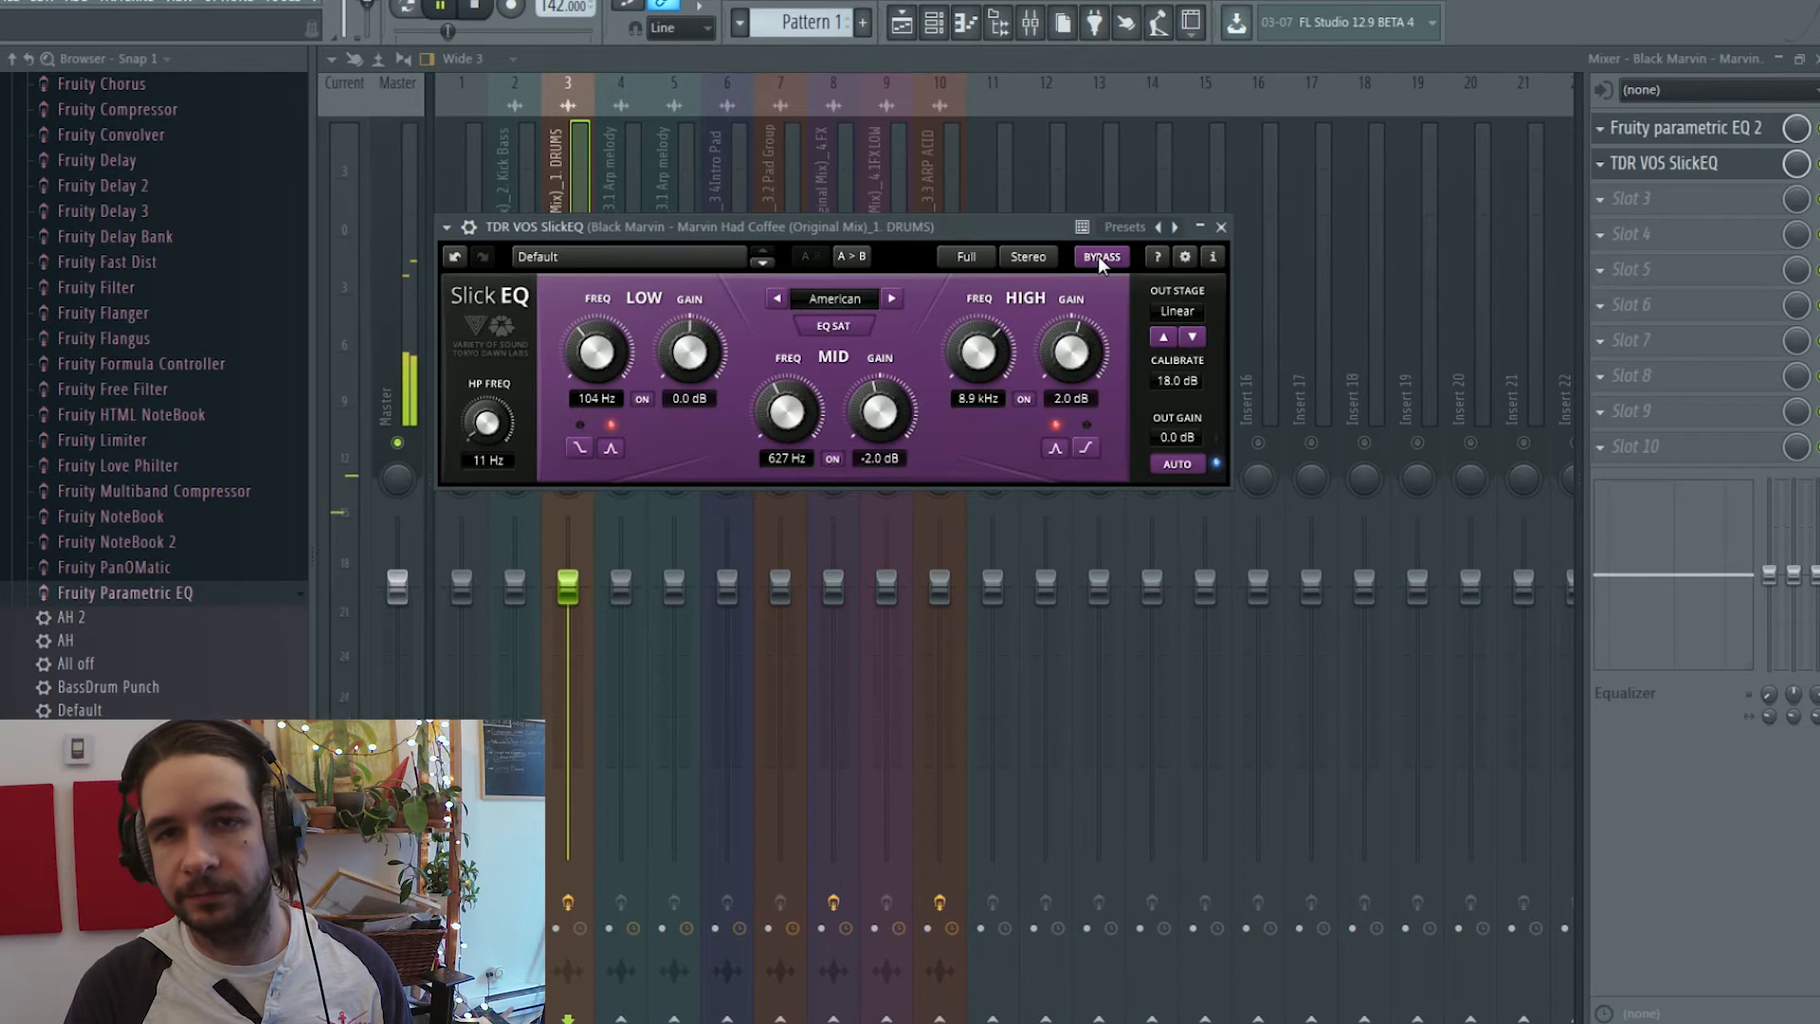
left_click(1098, 256)
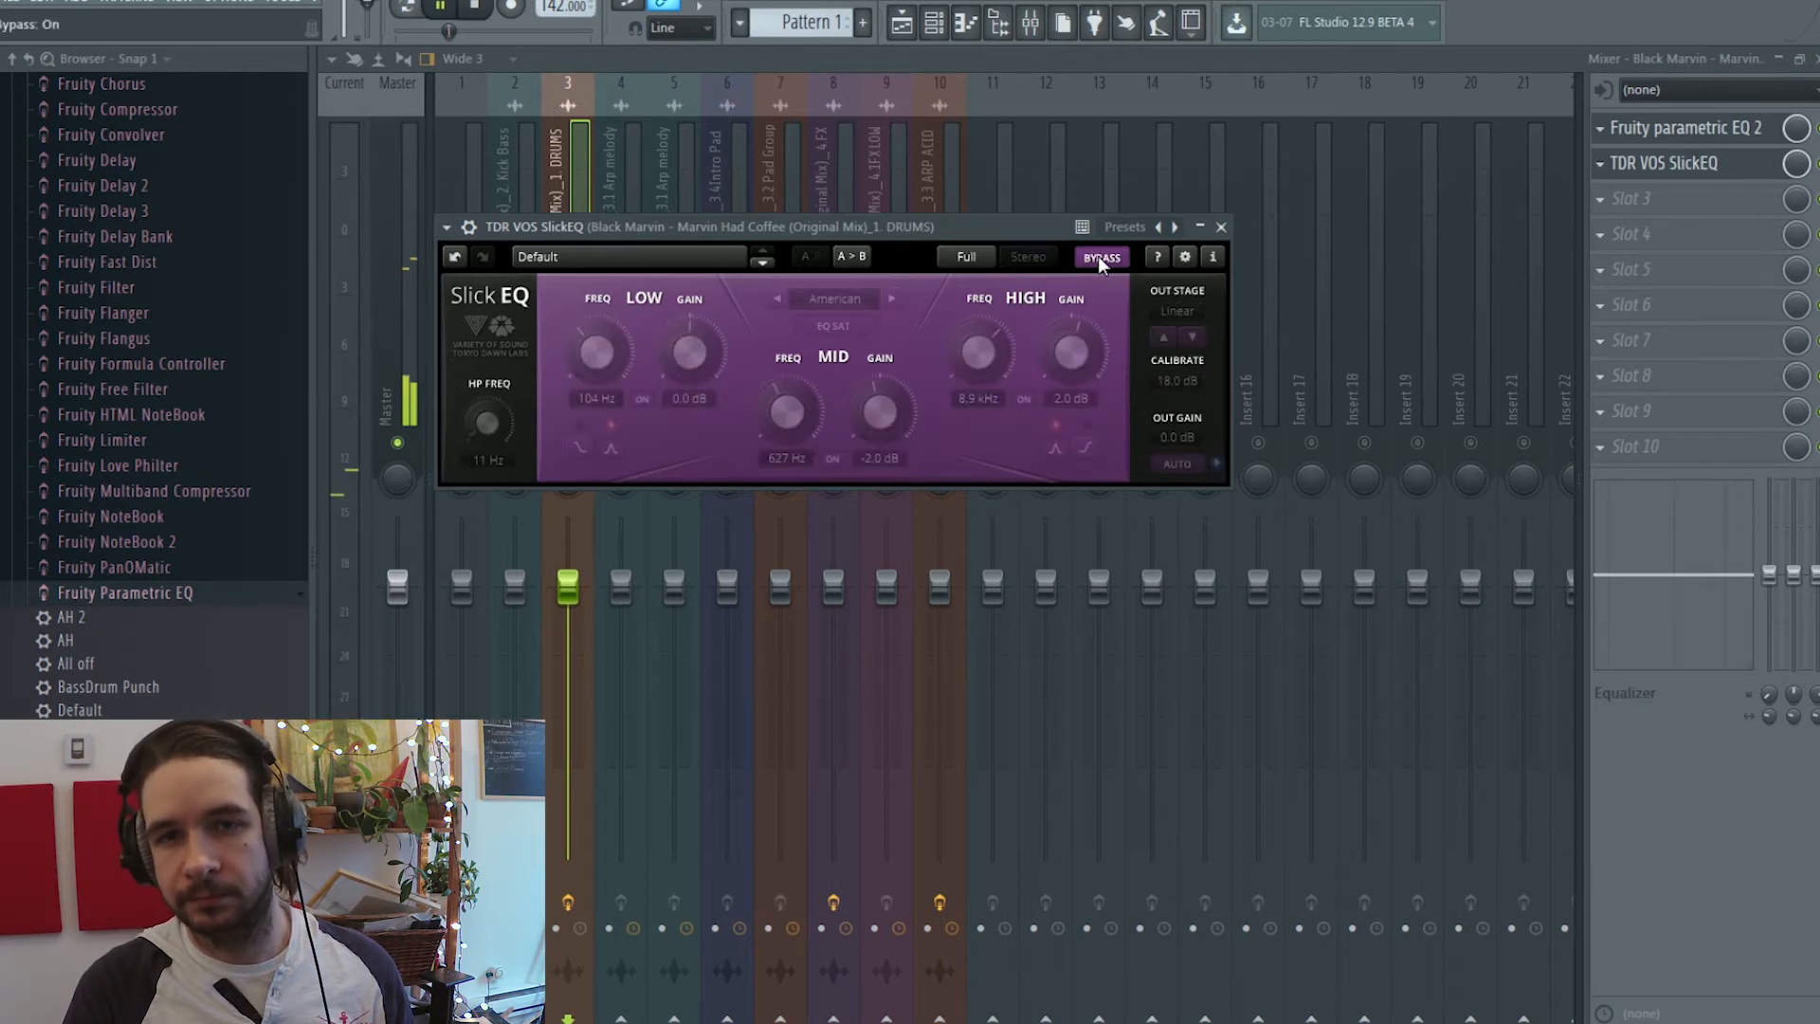
left_click(1098, 256)
key("space")
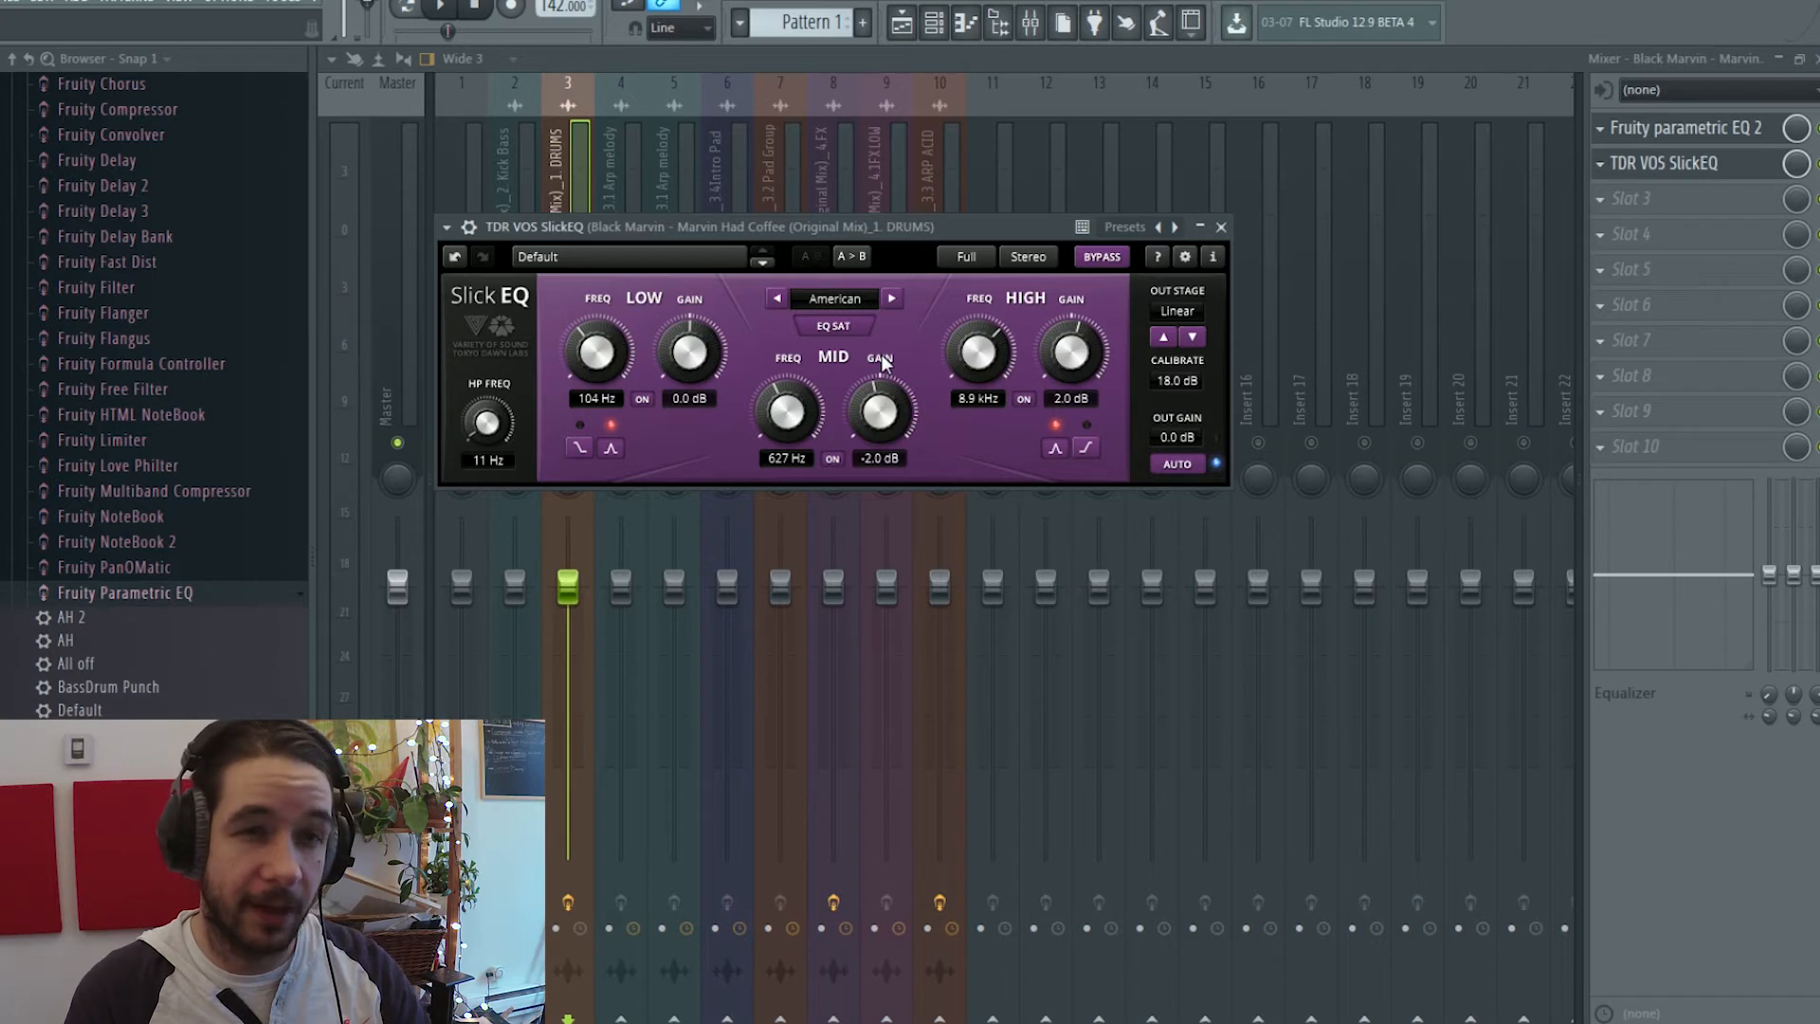
Audition the British, German, Soviet and American EQ models on the drums during playback
left_click(891, 298)
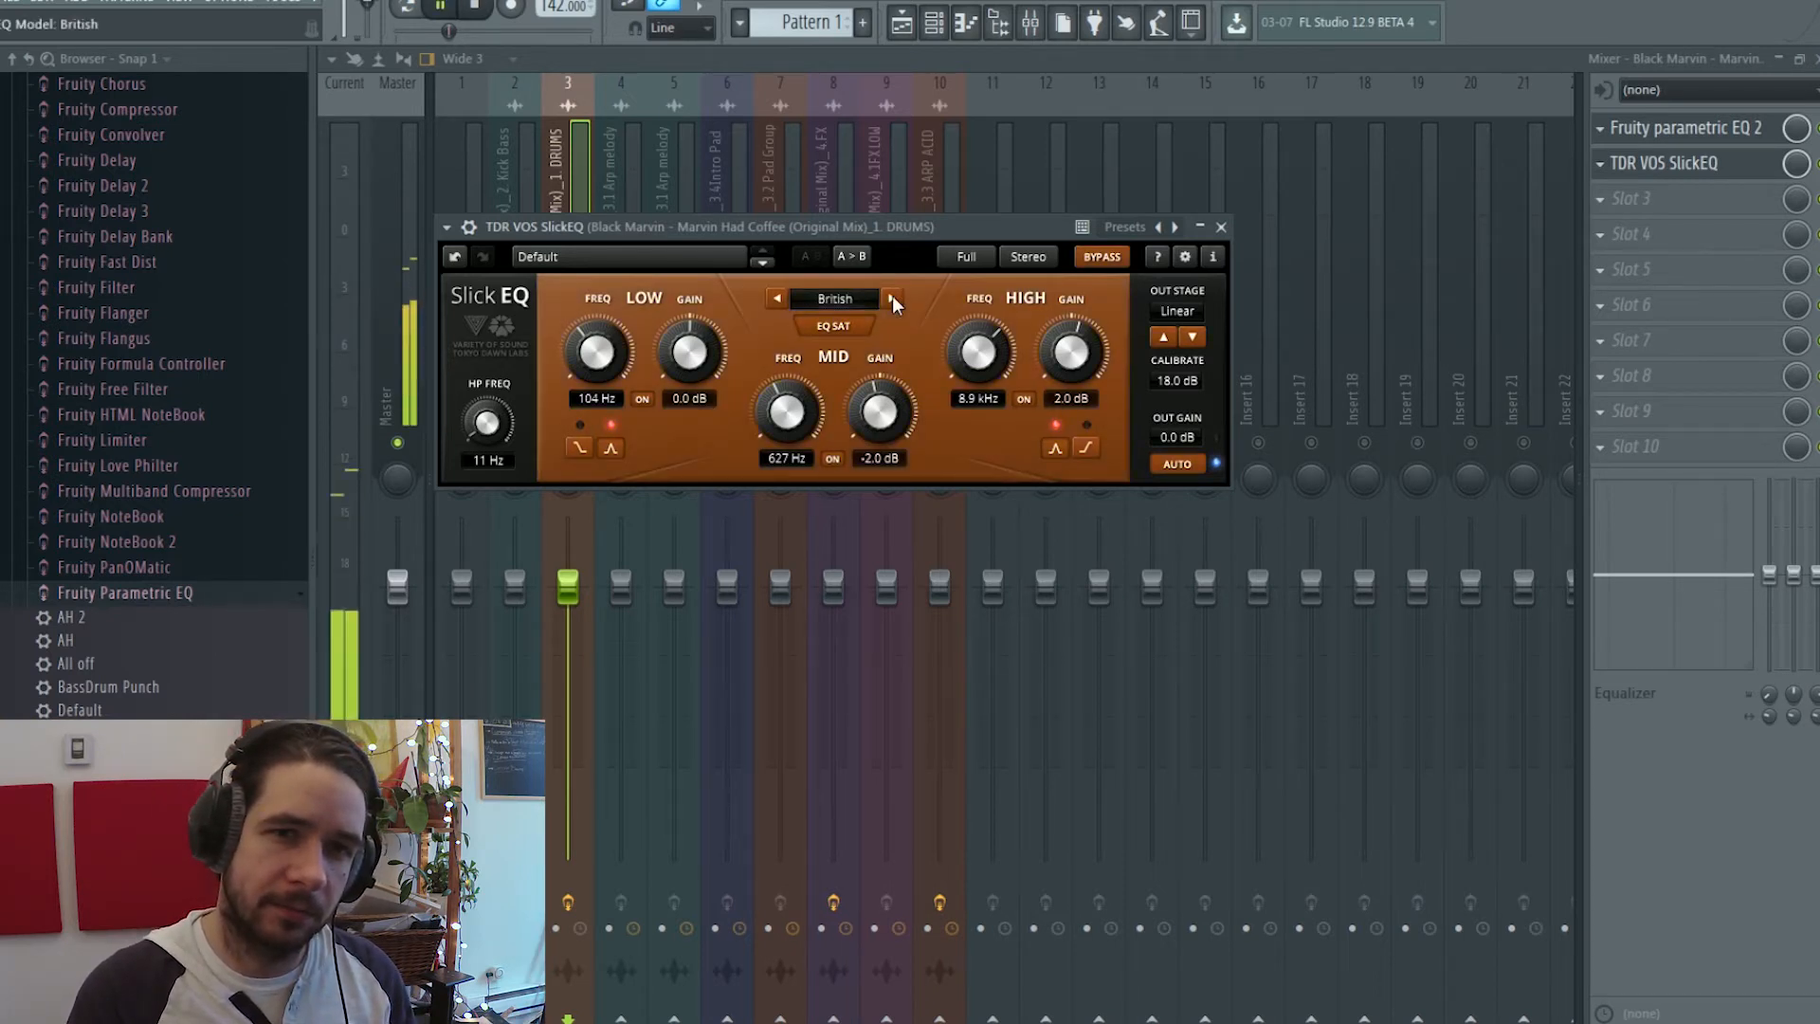
left_click(891, 298)
left_click(891, 298)
left_click(891, 298)
left_click(891, 298)
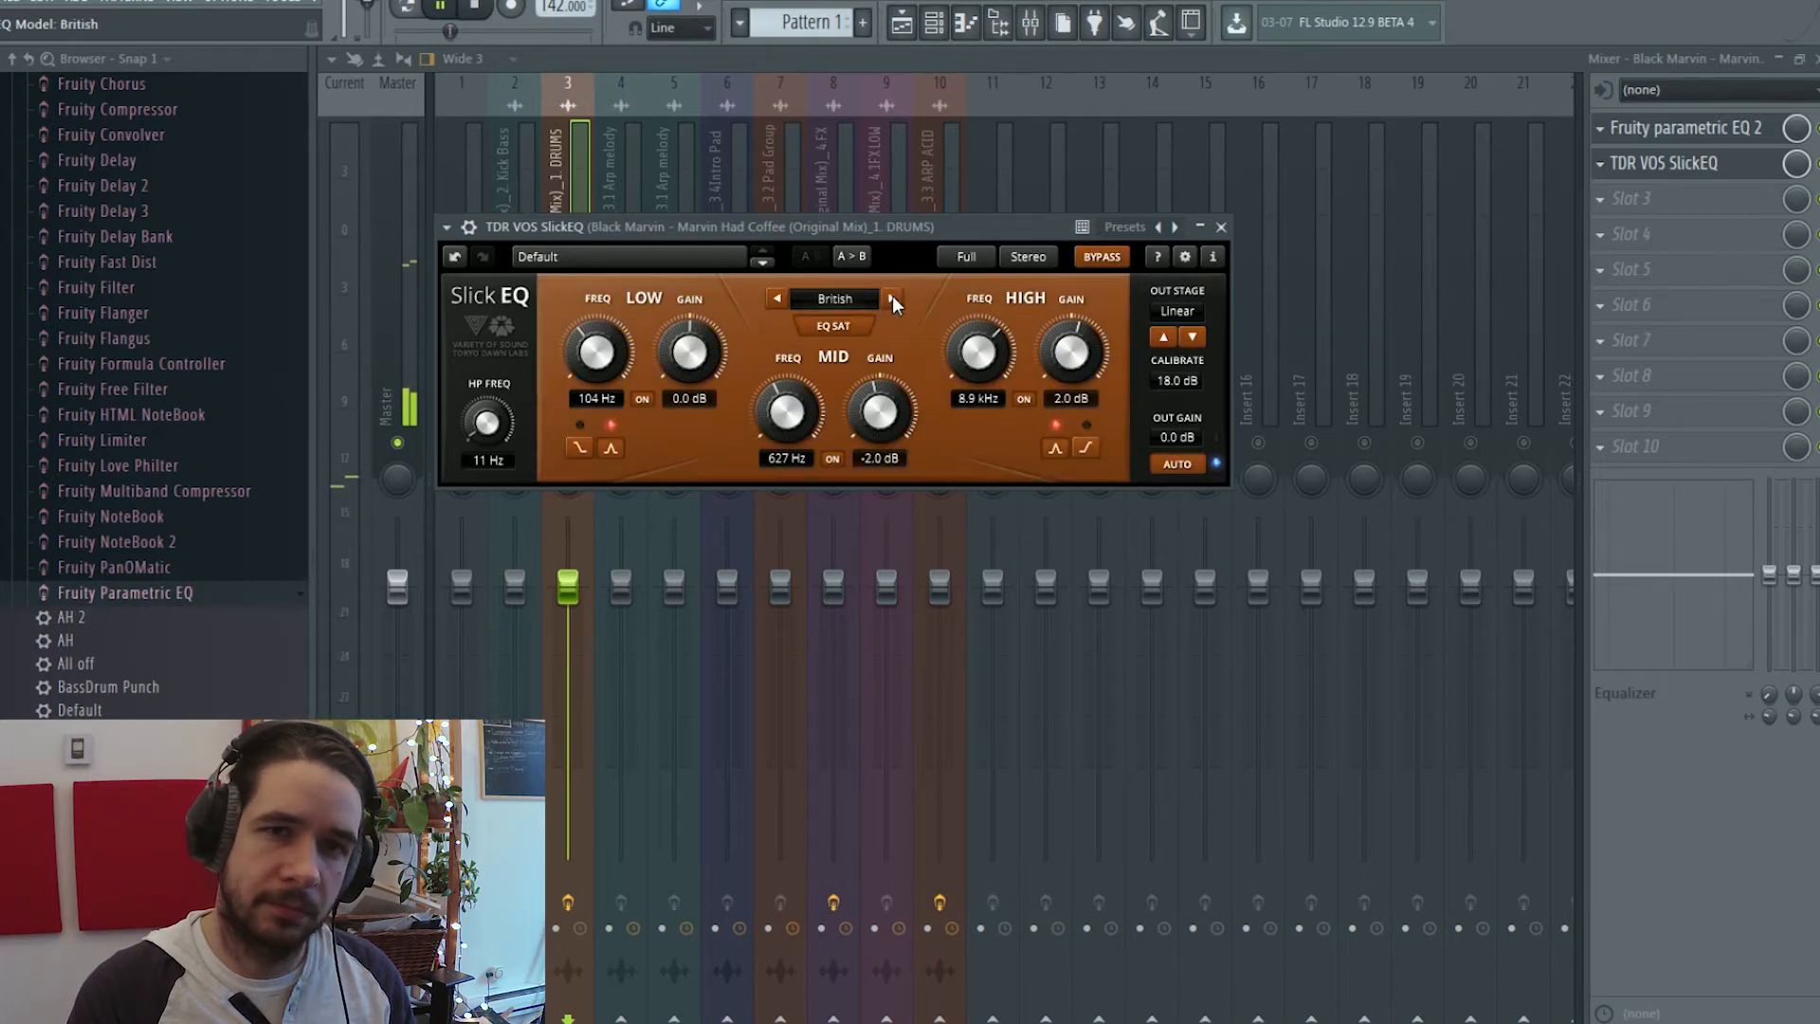
left_click(891, 297)
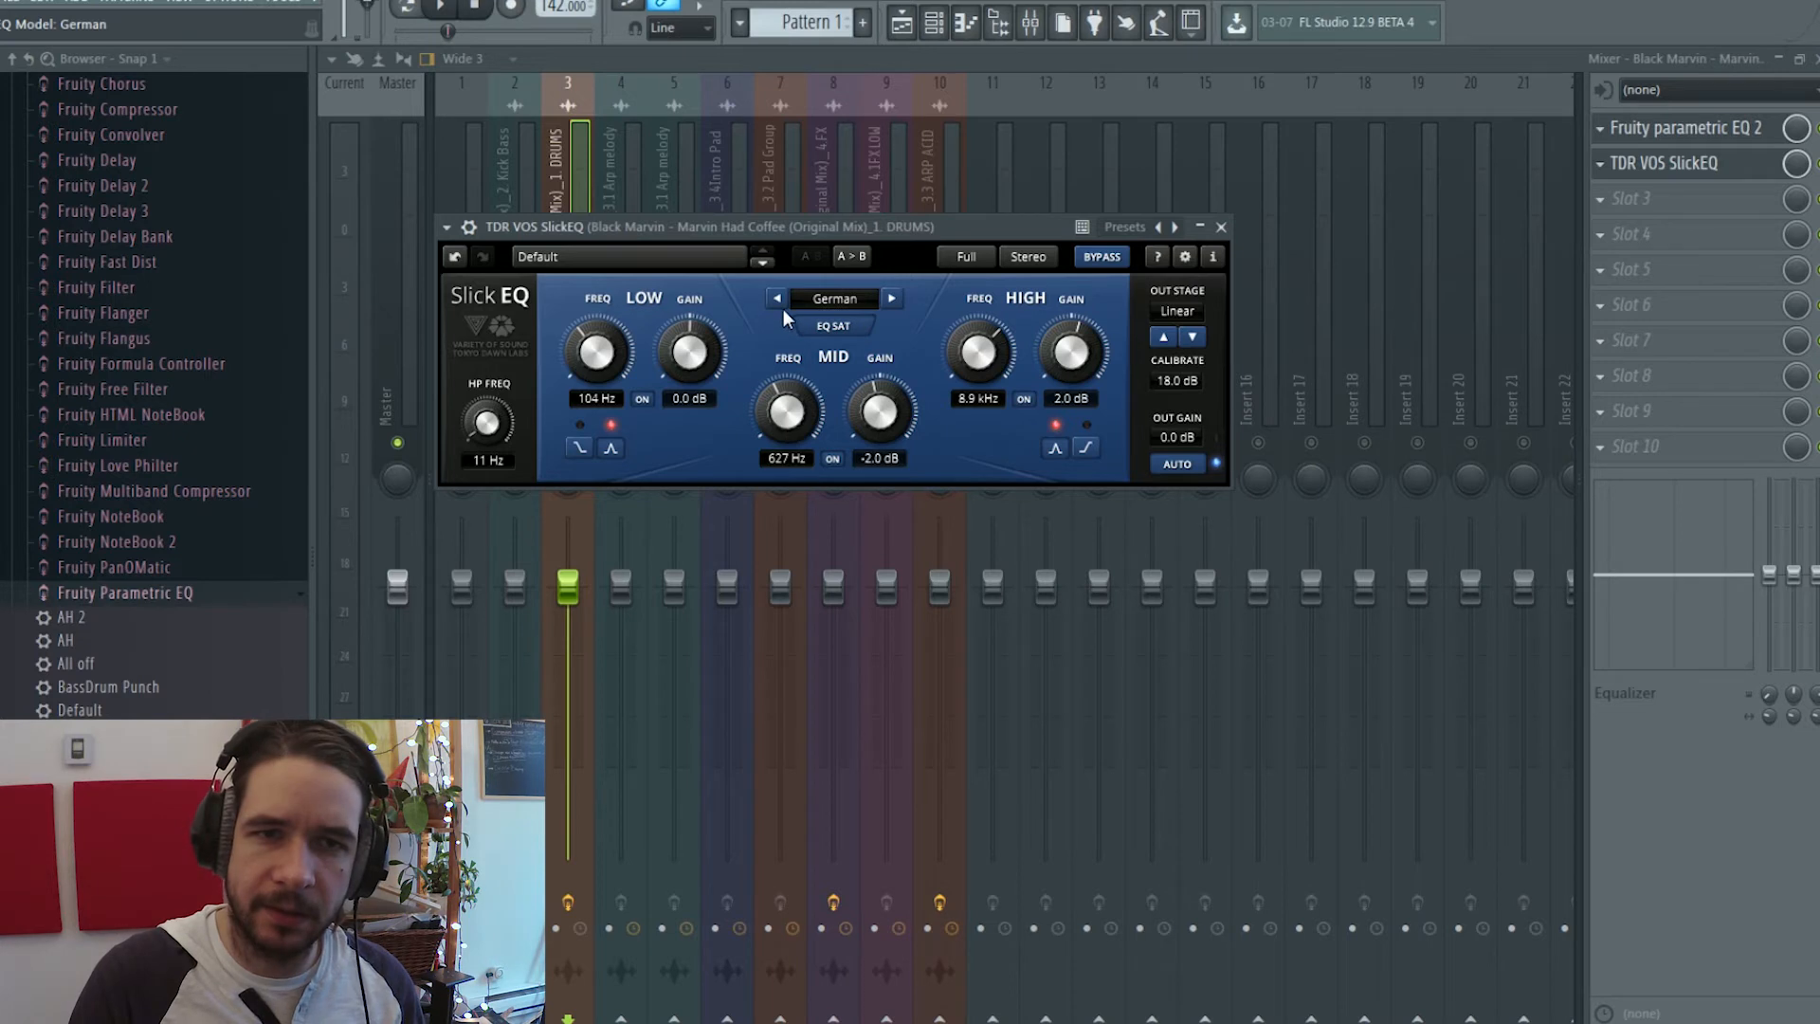
left_click(891, 298)
key("space")
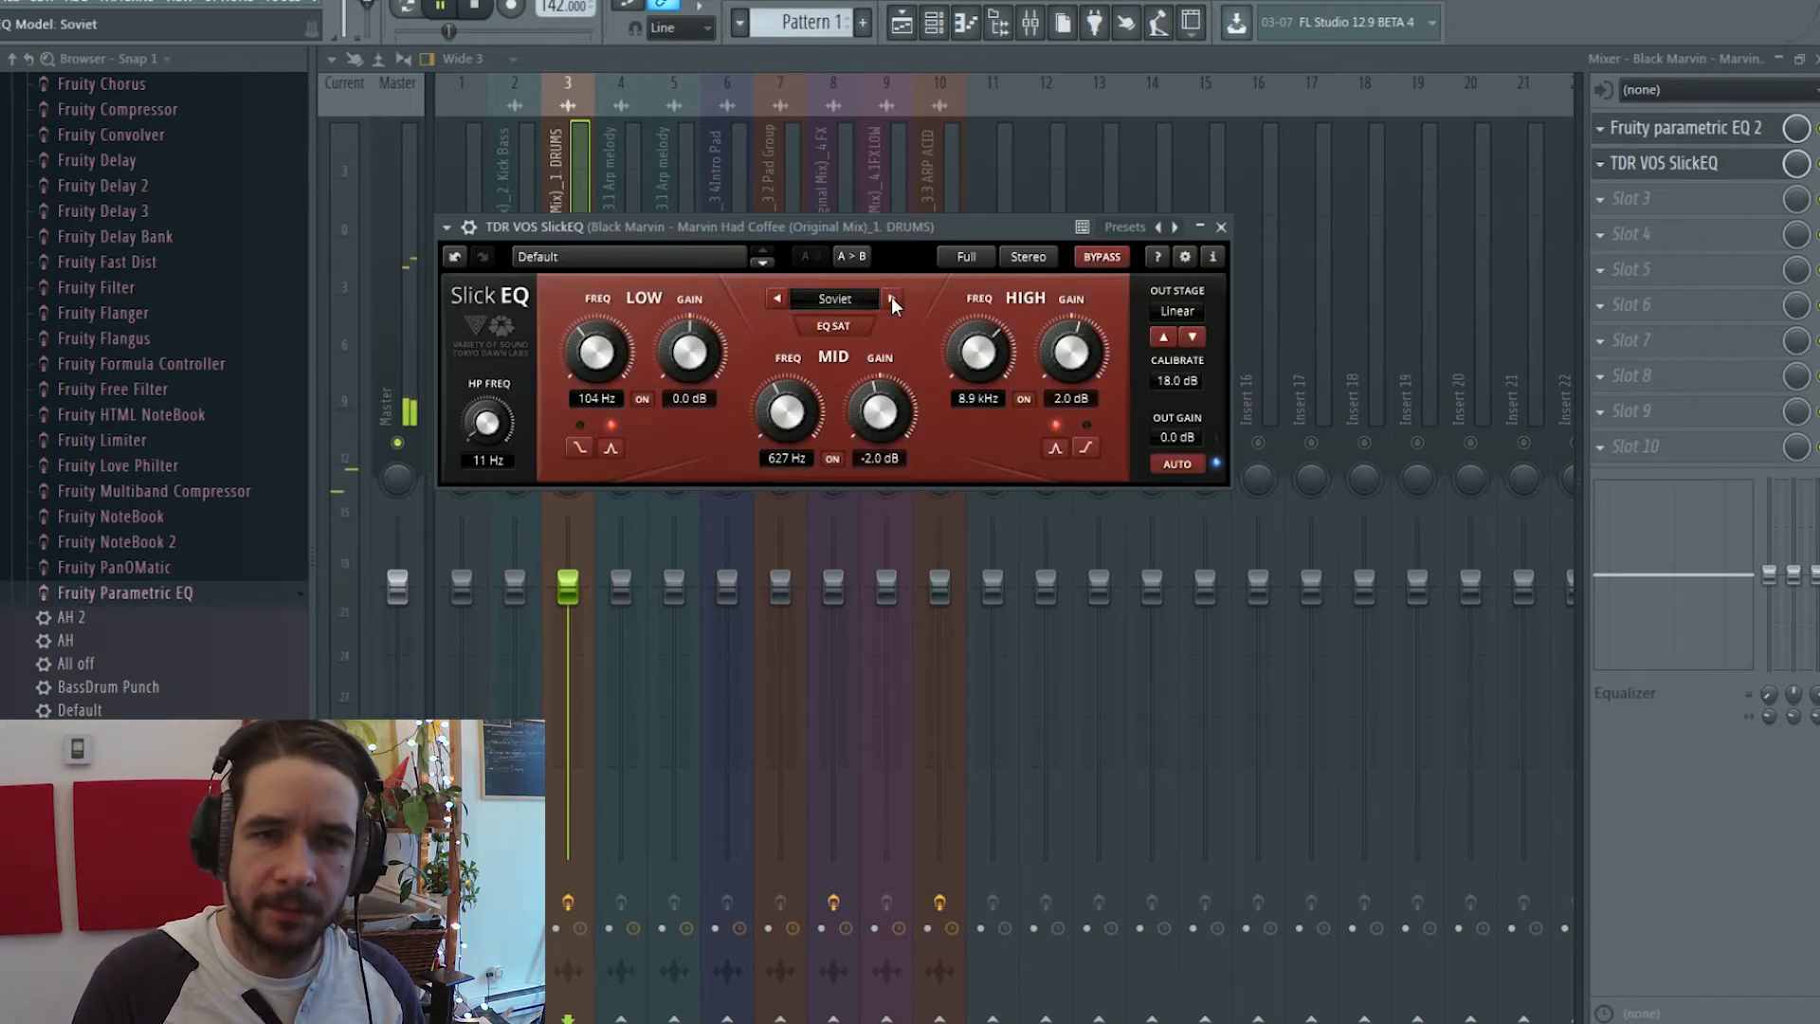
left_click(891, 297)
key("space")
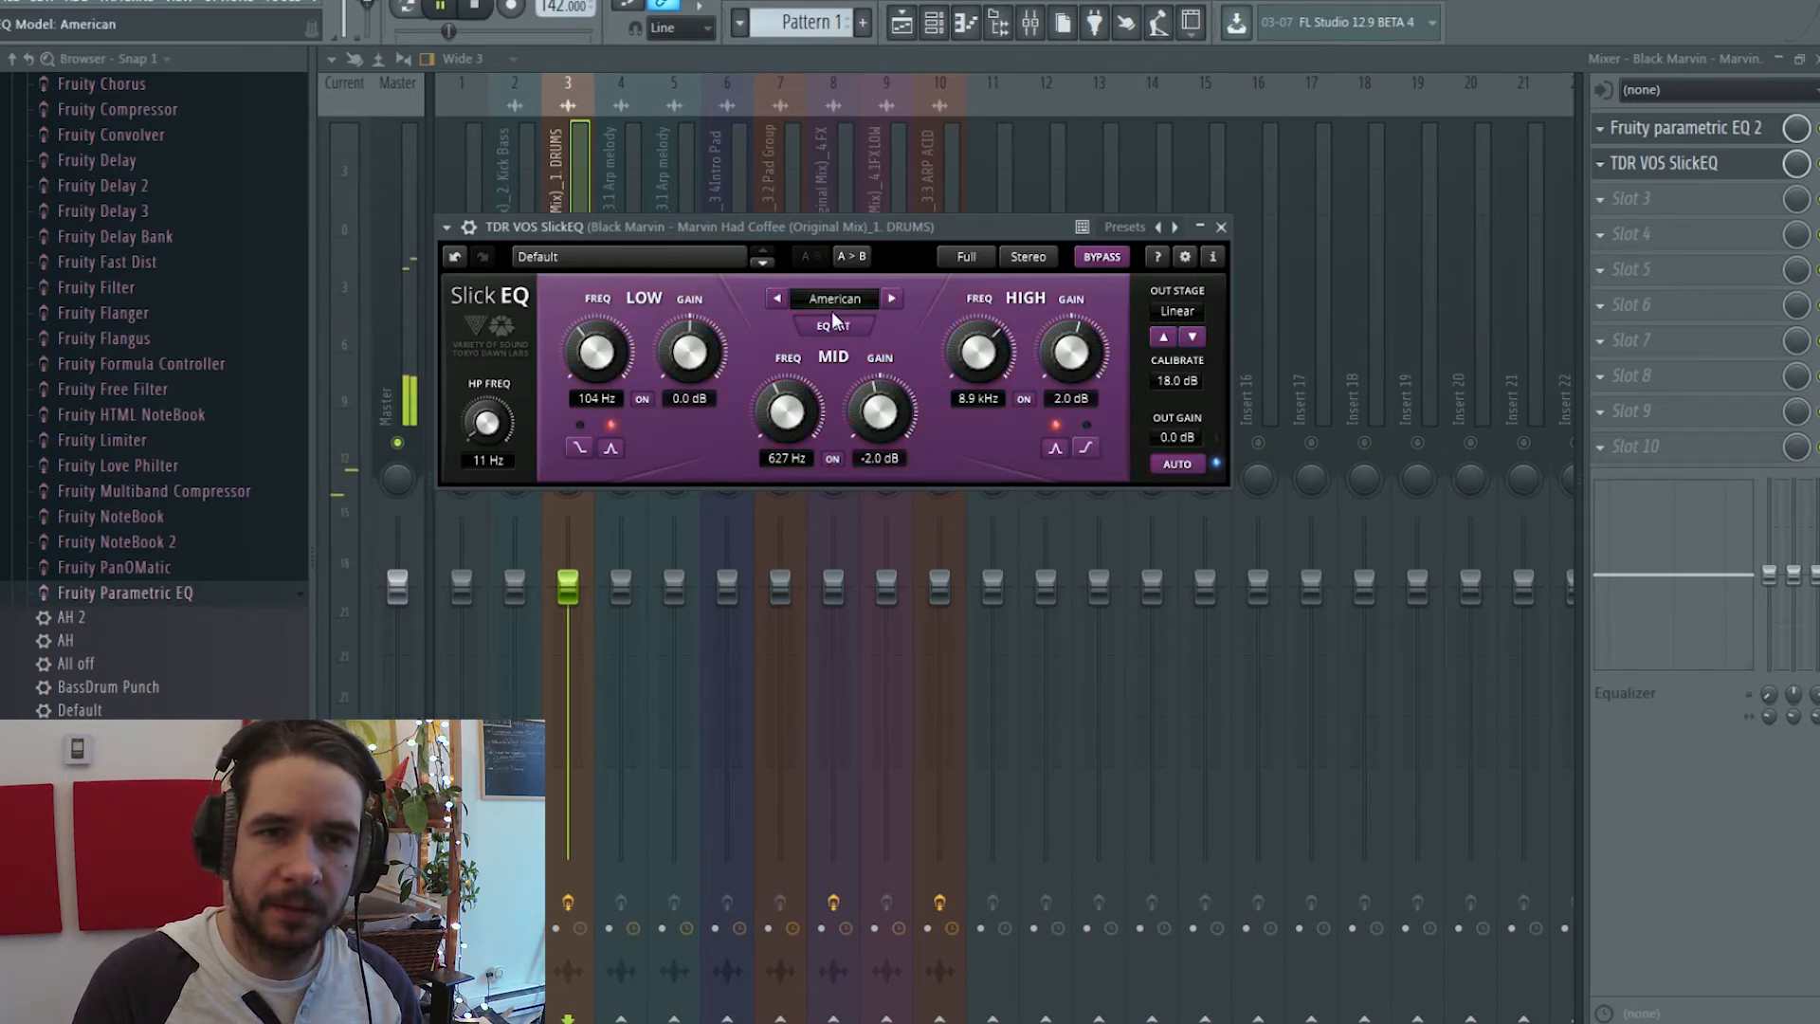
Compare the American, British and German EQ models once more and settle on British
left_click(776, 299)
left_click(891, 298)
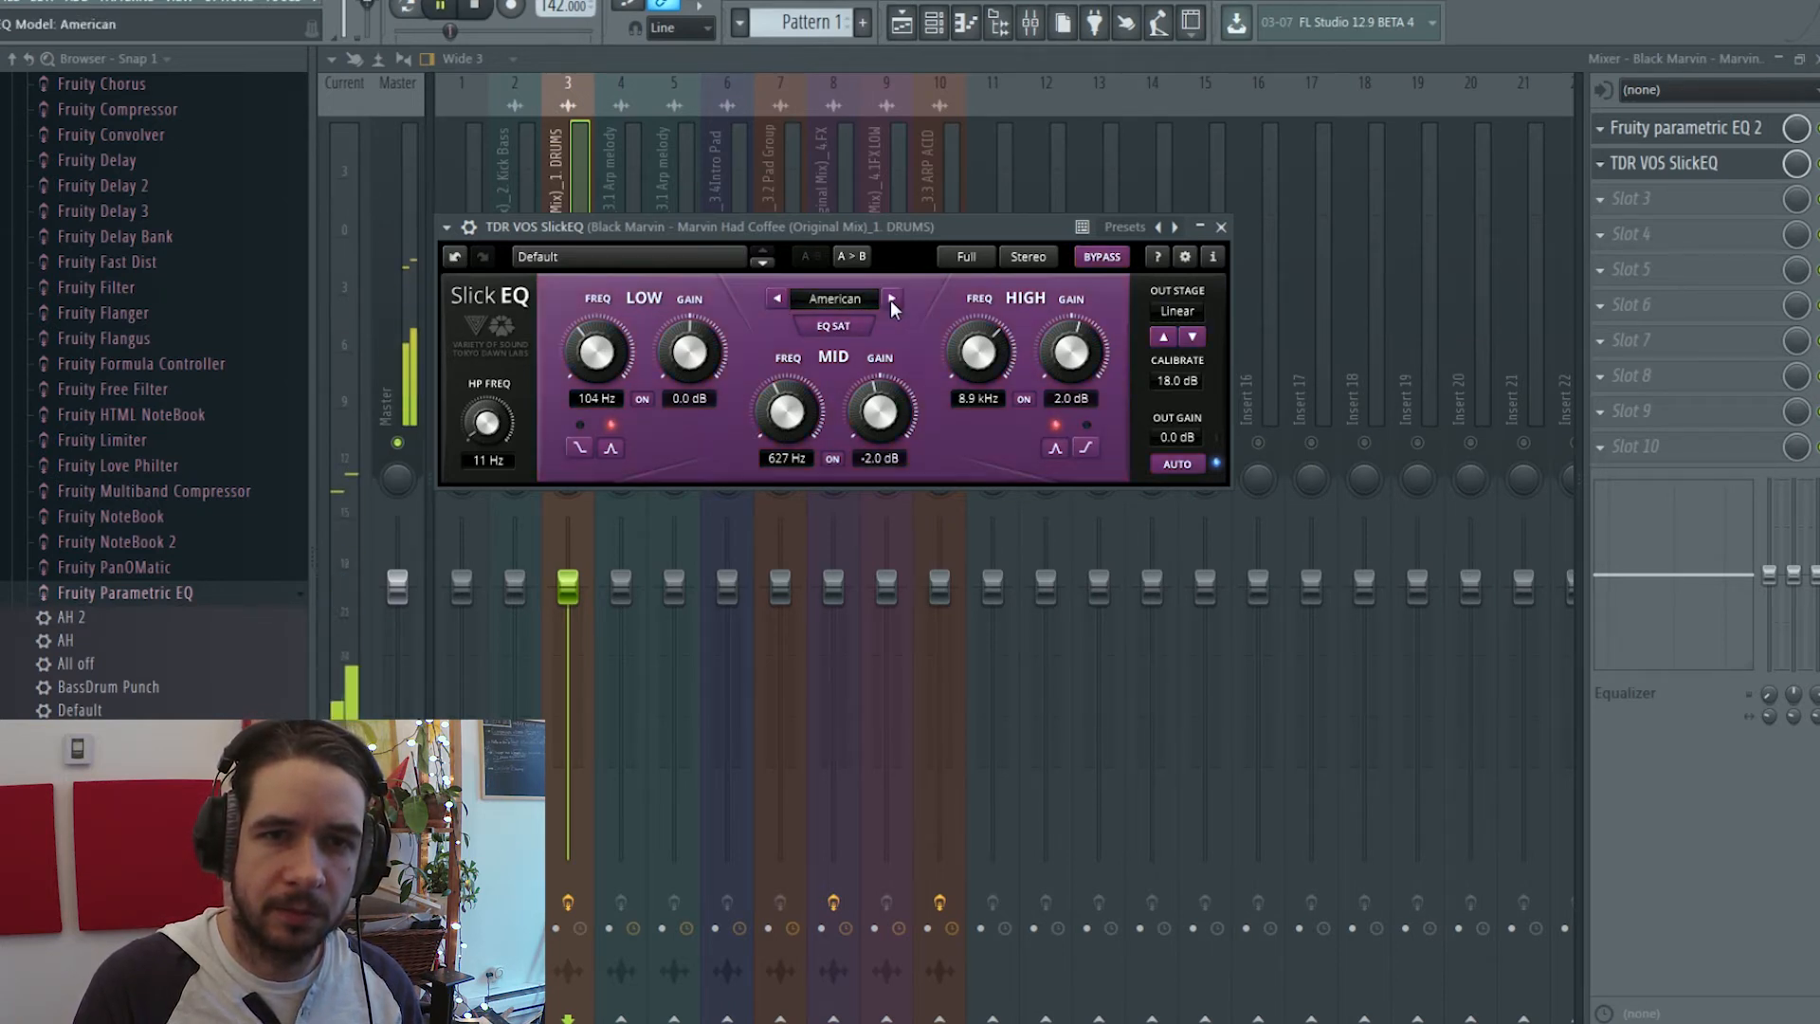
left_click(891, 299)
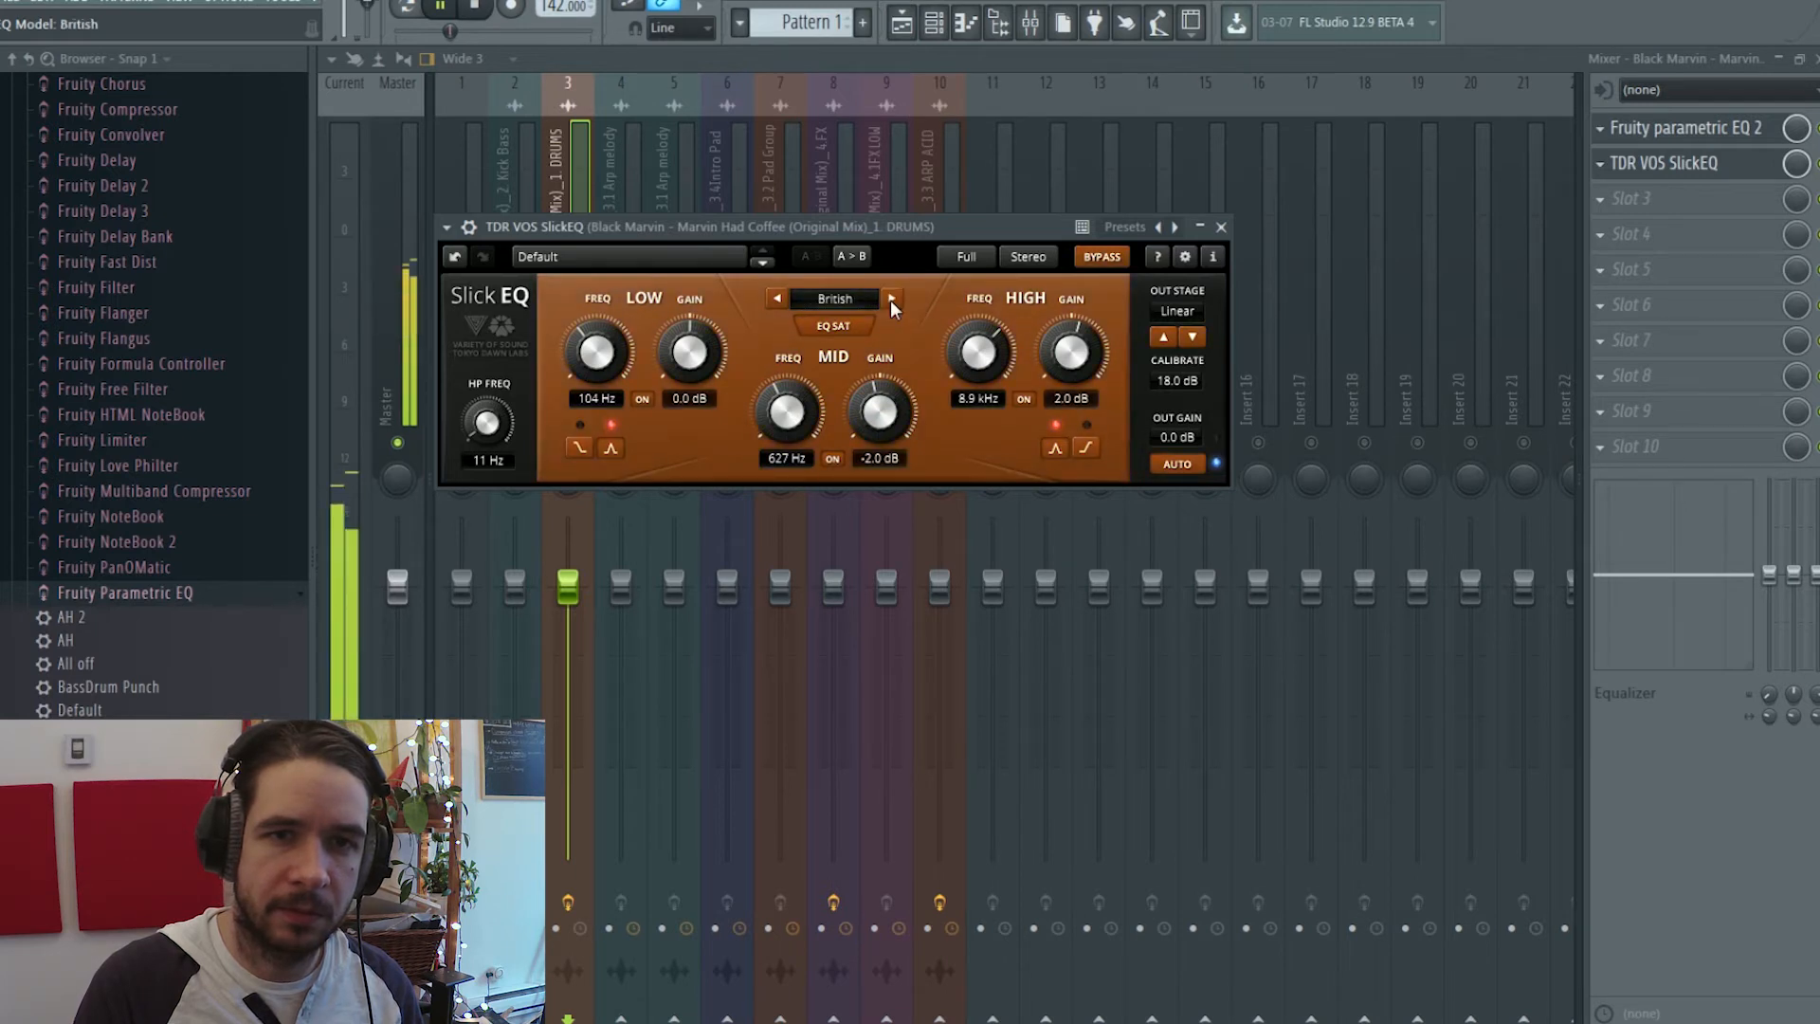
left_click(891, 298)
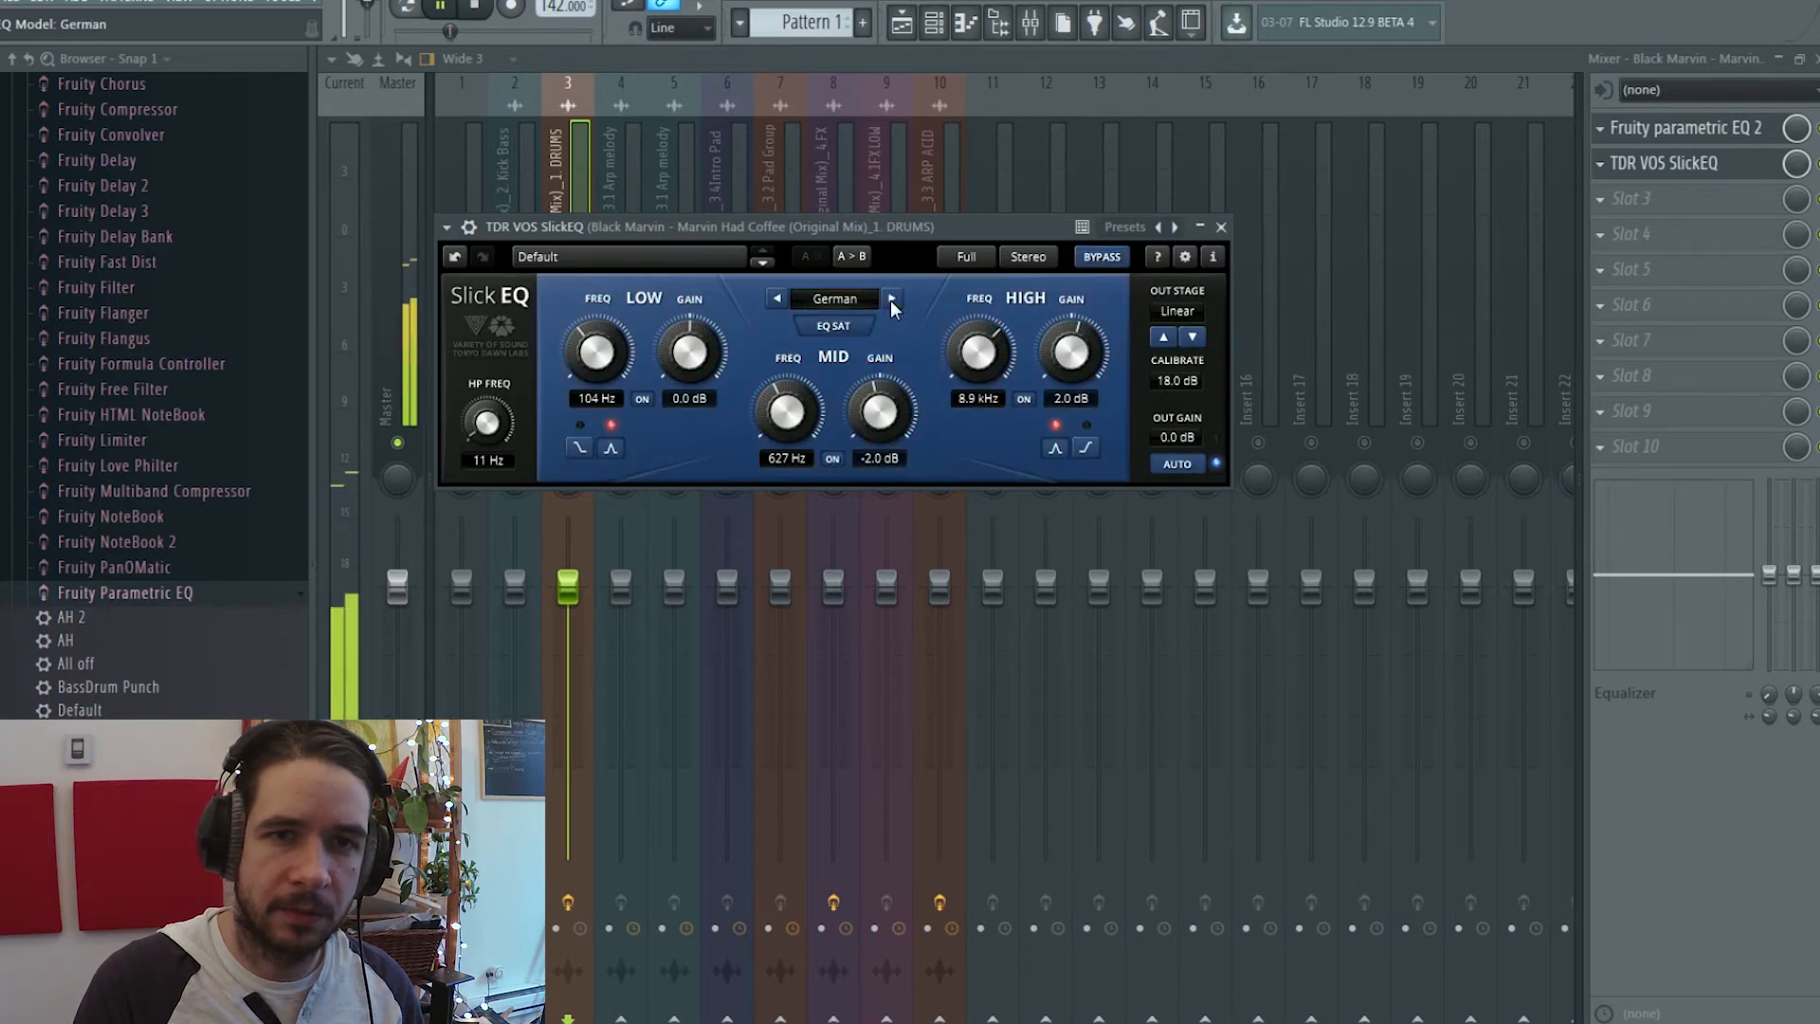
left_click(777, 299)
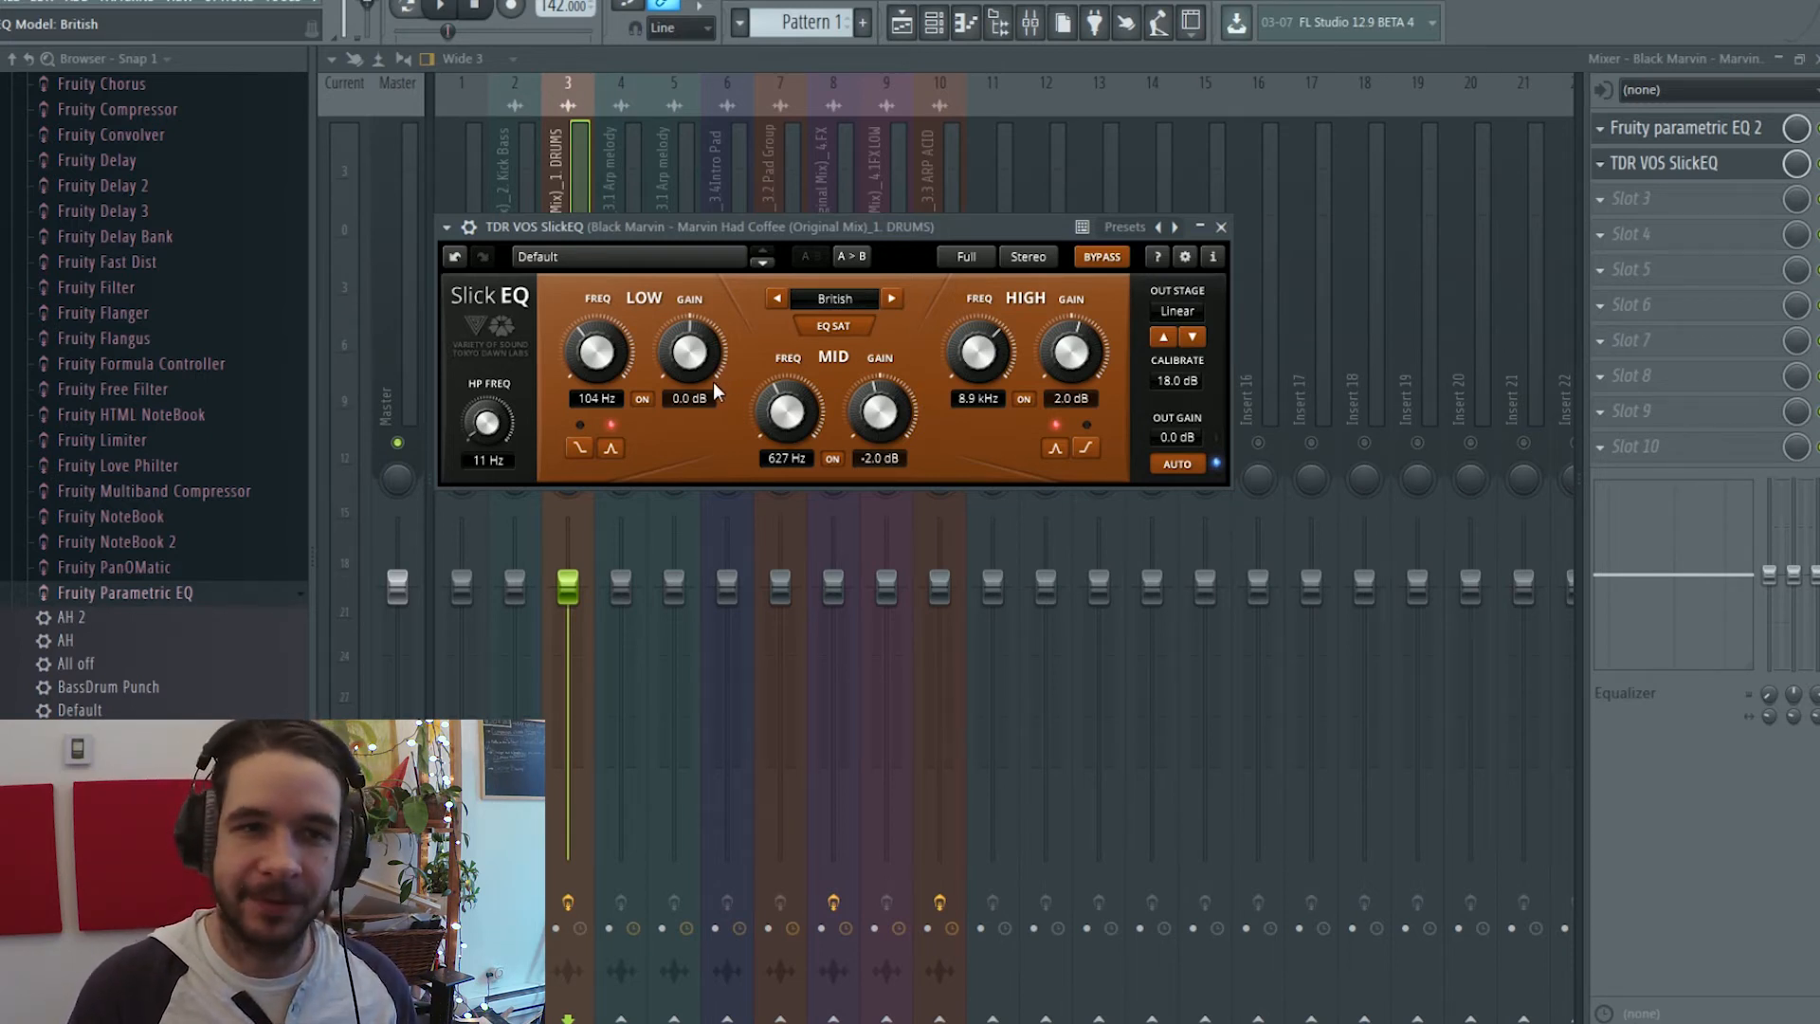
Audition the Silky, Mellow, Deep and Funky output stages on the drums during playback and settle on Mellow
key("space")
left_click(1195, 310)
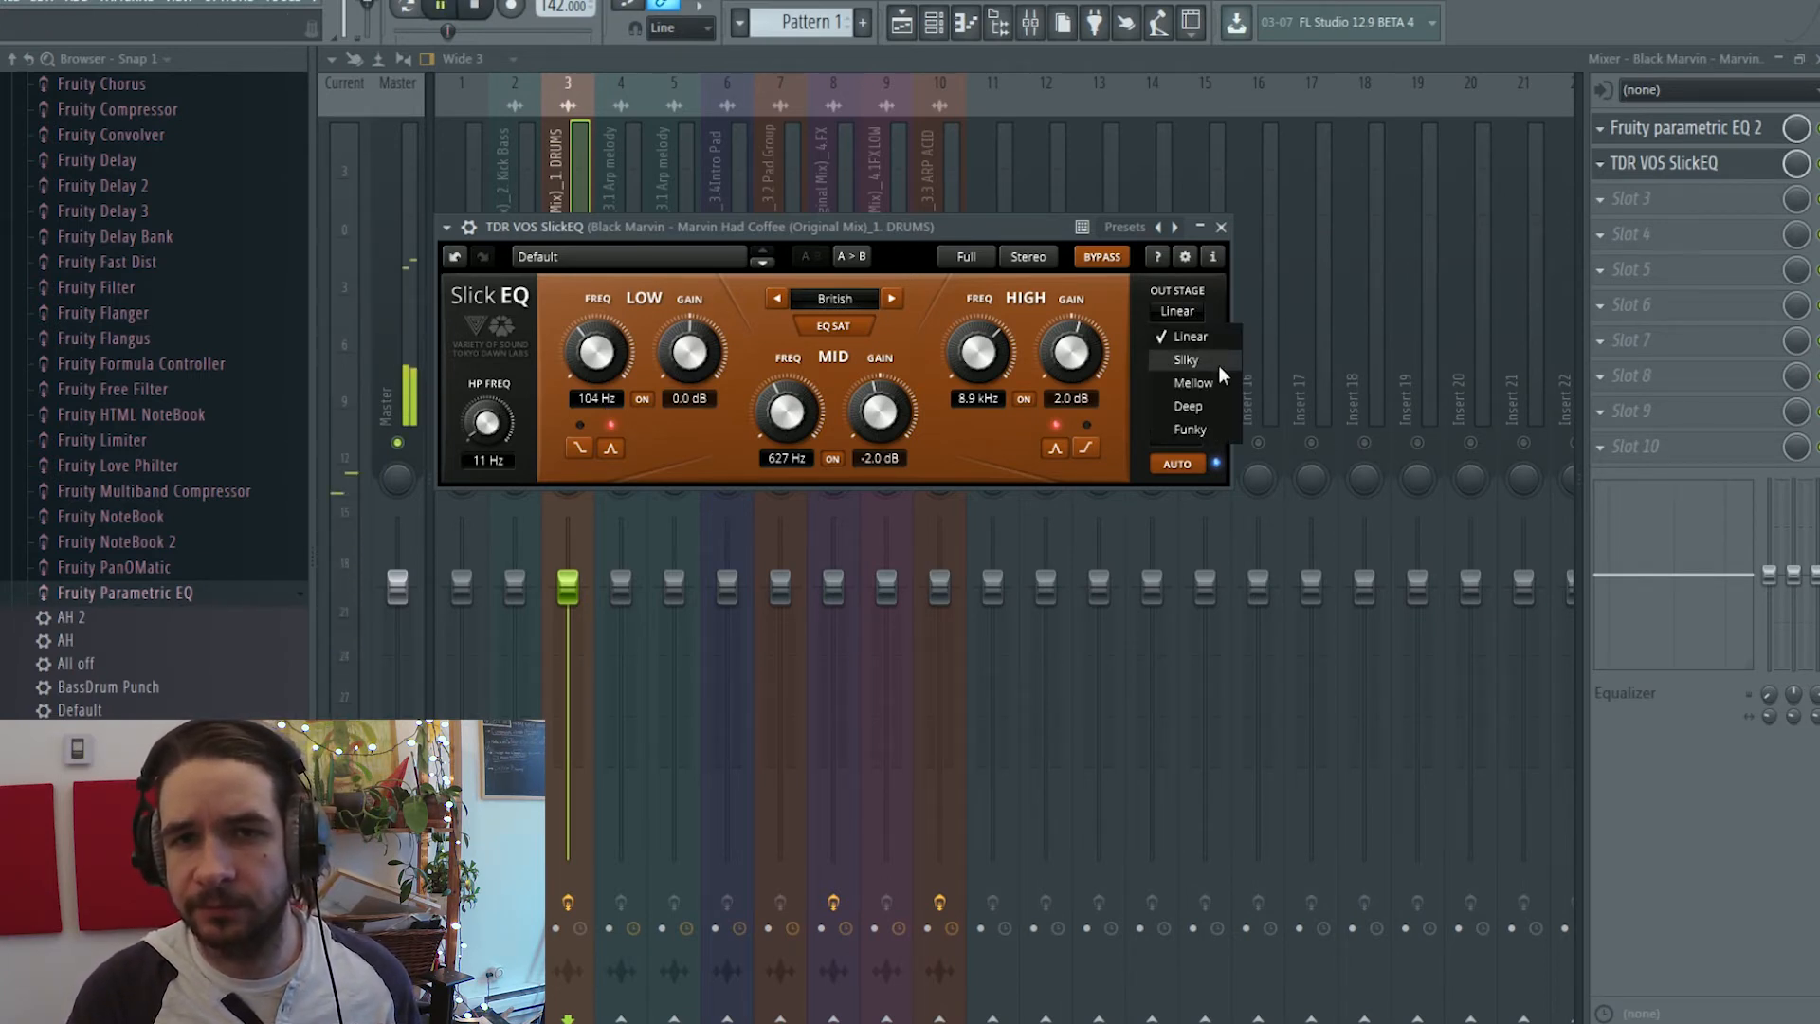
left_click(1219, 366)
left_click(1192, 313)
left_click(1197, 386)
left_click(1204, 313)
left_click(1206, 403)
left_click(1191, 311)
left_click(1200, 426)
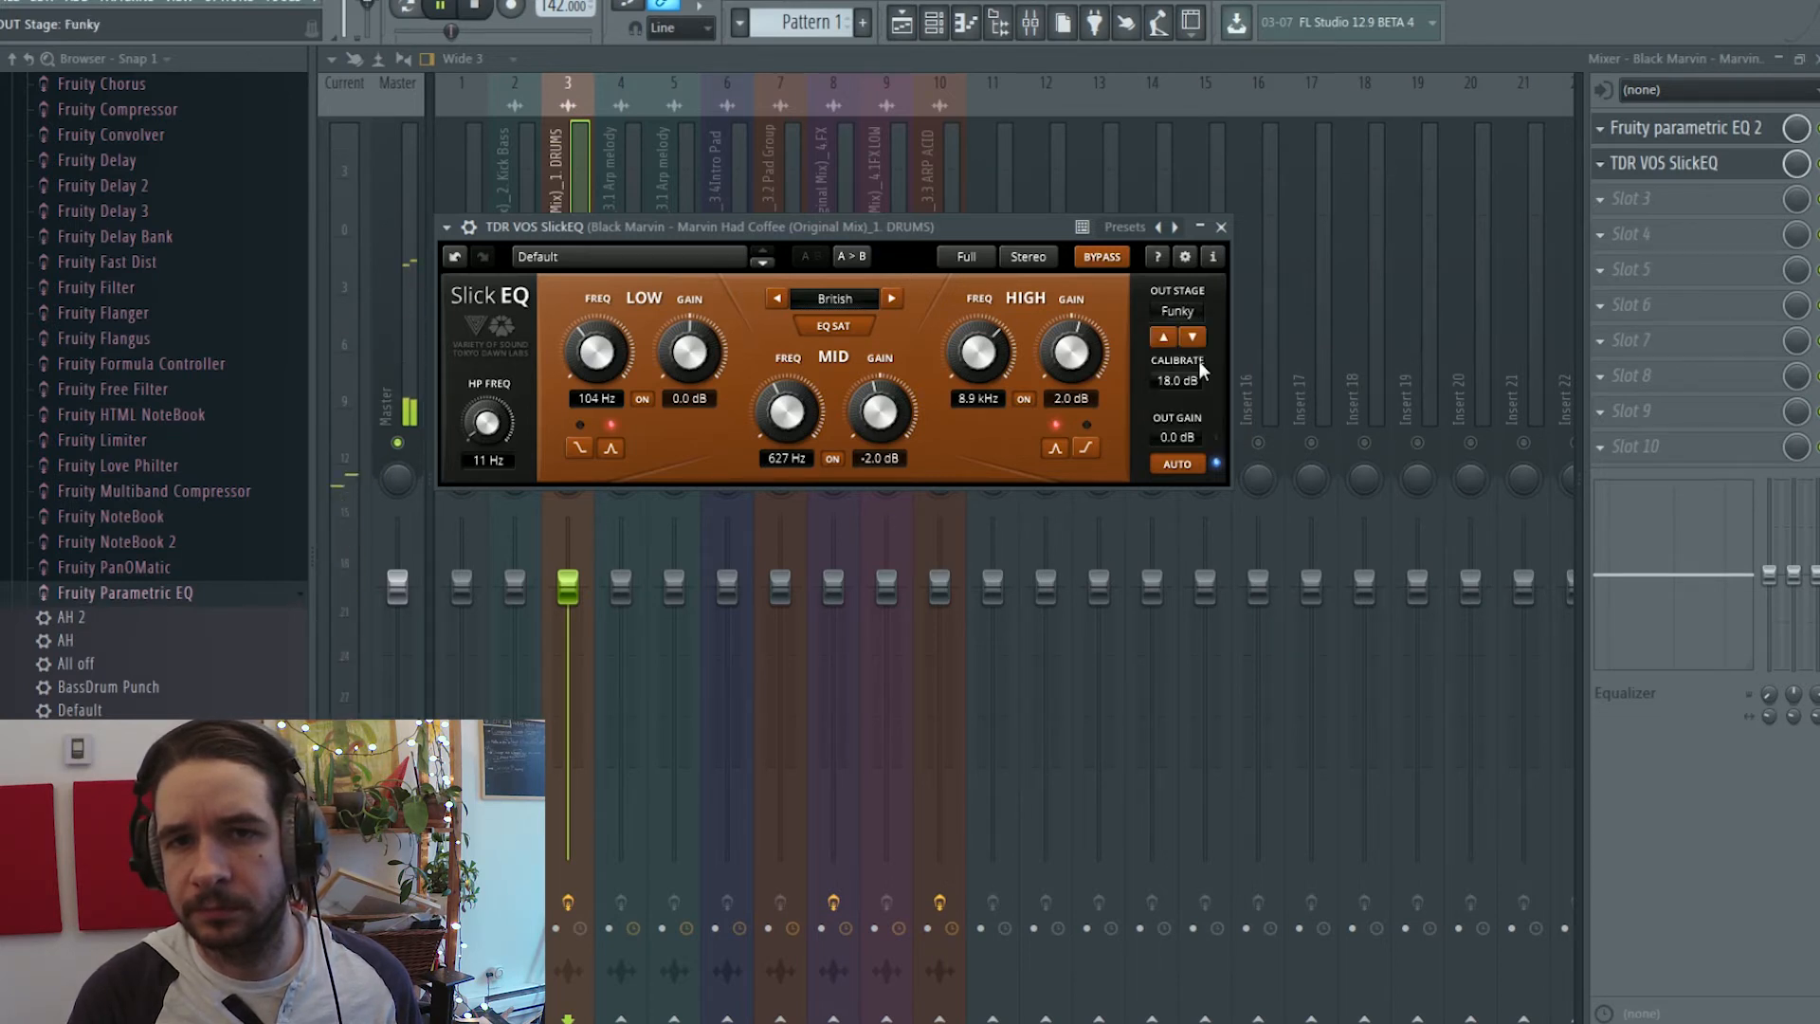
left_click(1192, 315)
left_click(1206, 380)
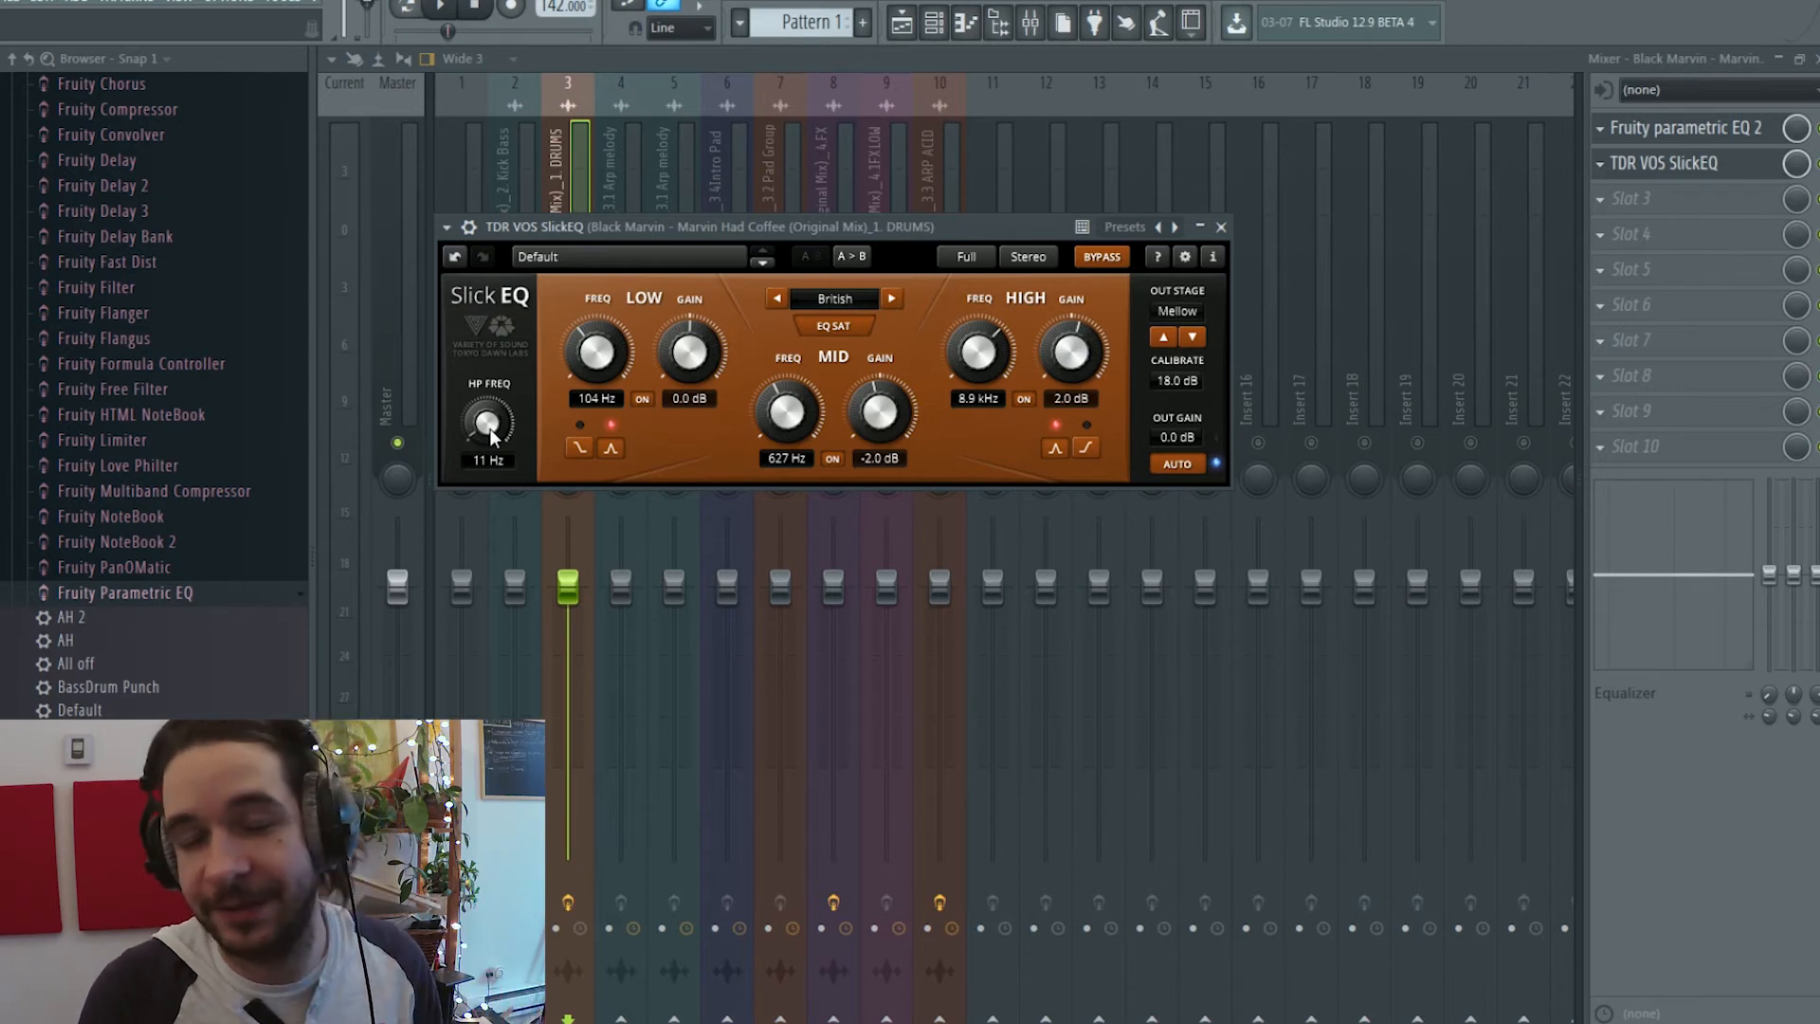
Raise the high-pass filter frequency on the drums to 105 Hz
left_click_drag(491, 428, 491, 406)
left_click_drag(487, 423, 488, 386)
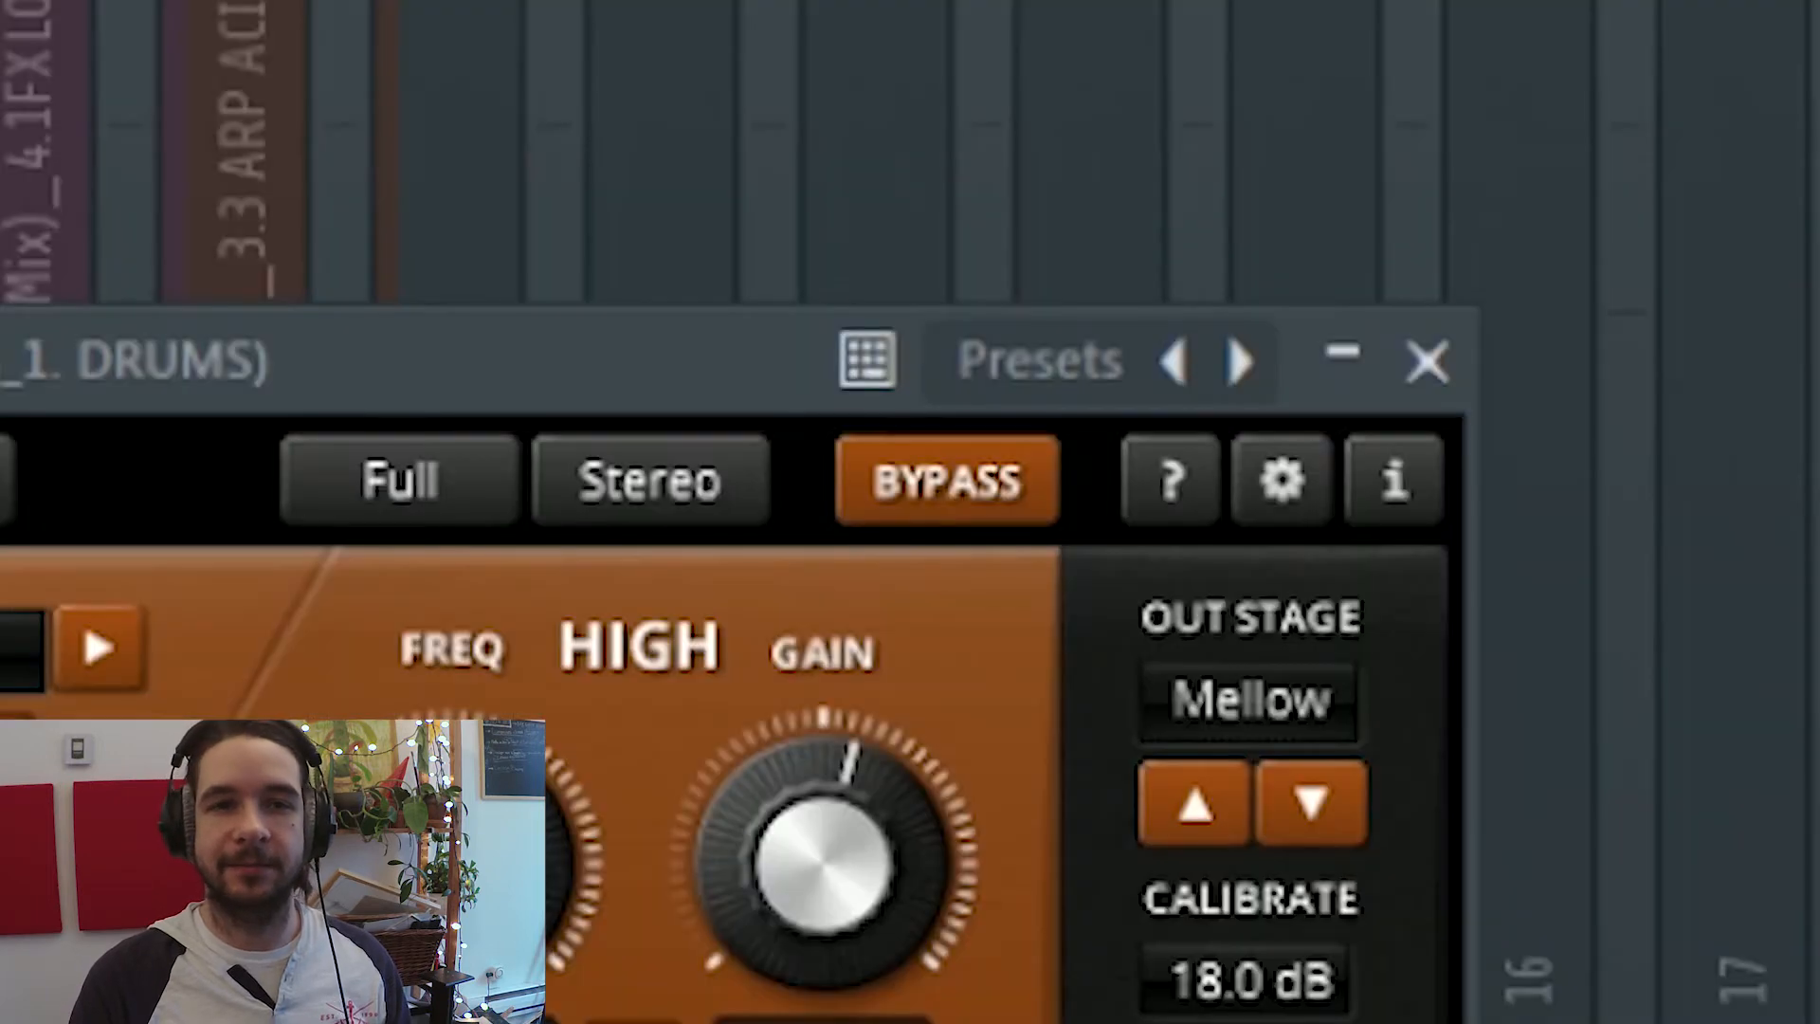
Demonstrate bypassing SlickEQ inside the plugin and through its mixer effect slot, leaving it active both ways
left_click(995, 504)
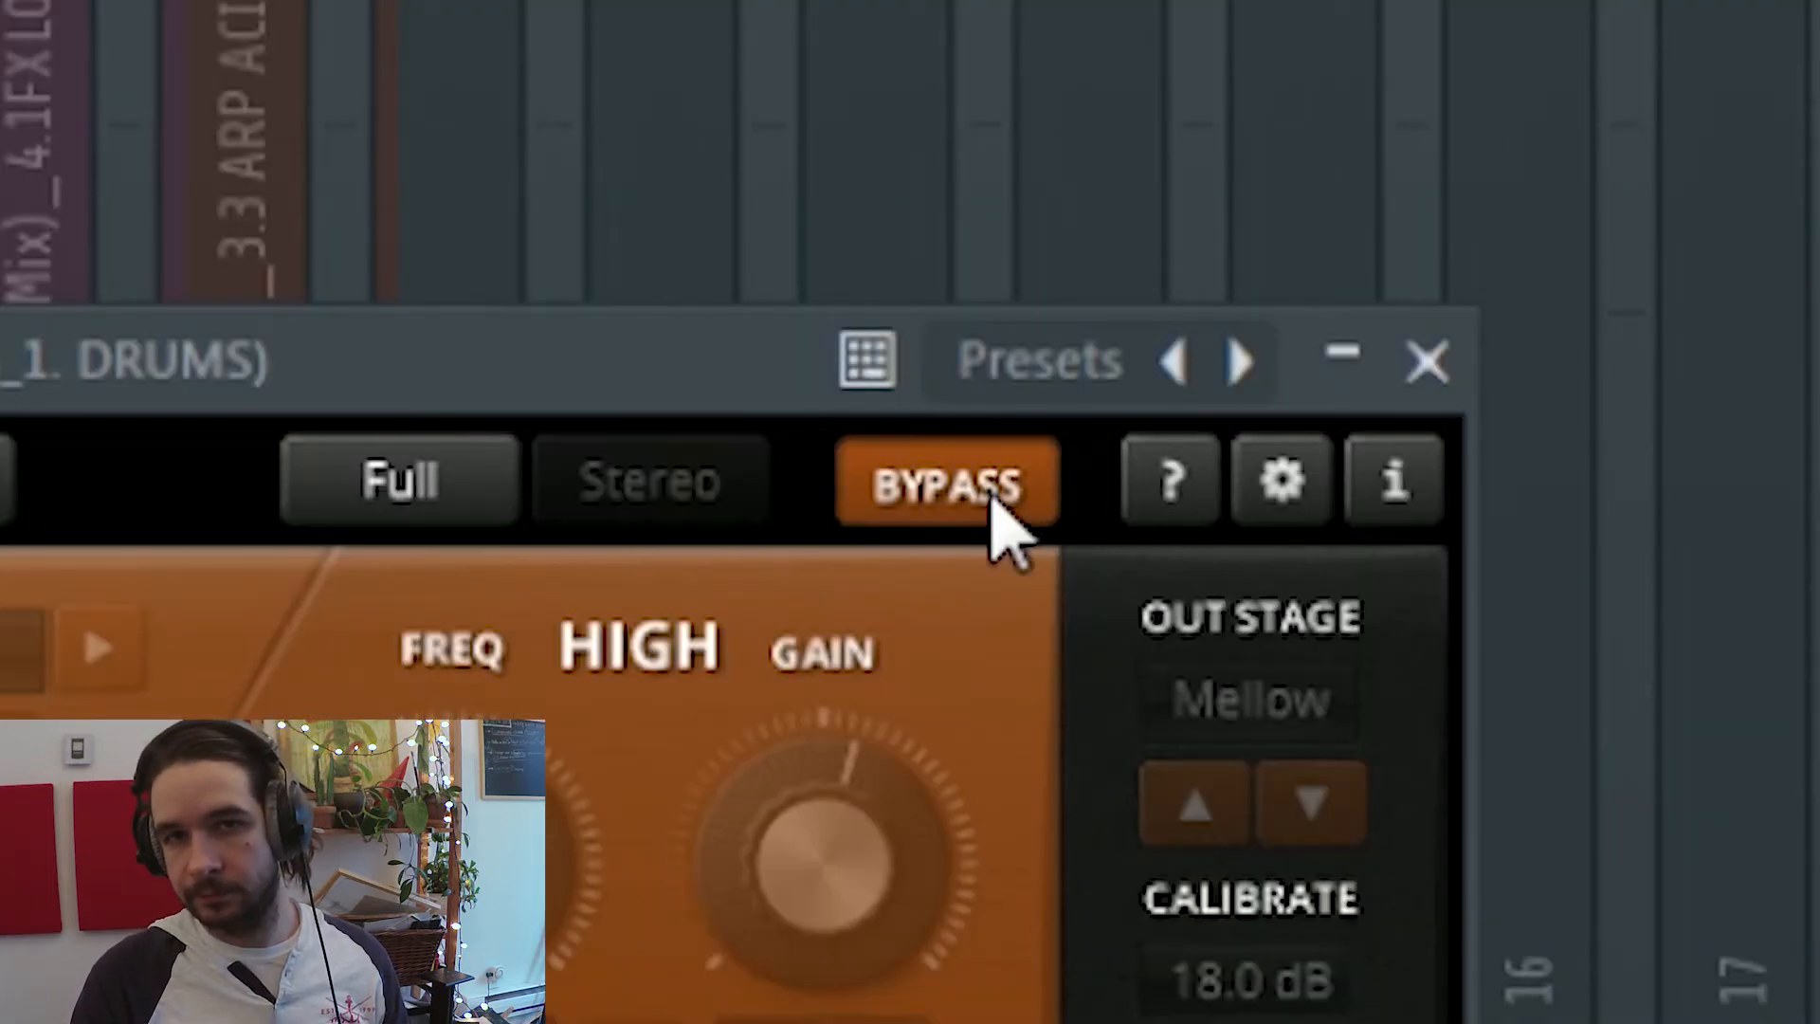
left_click(993, 500)
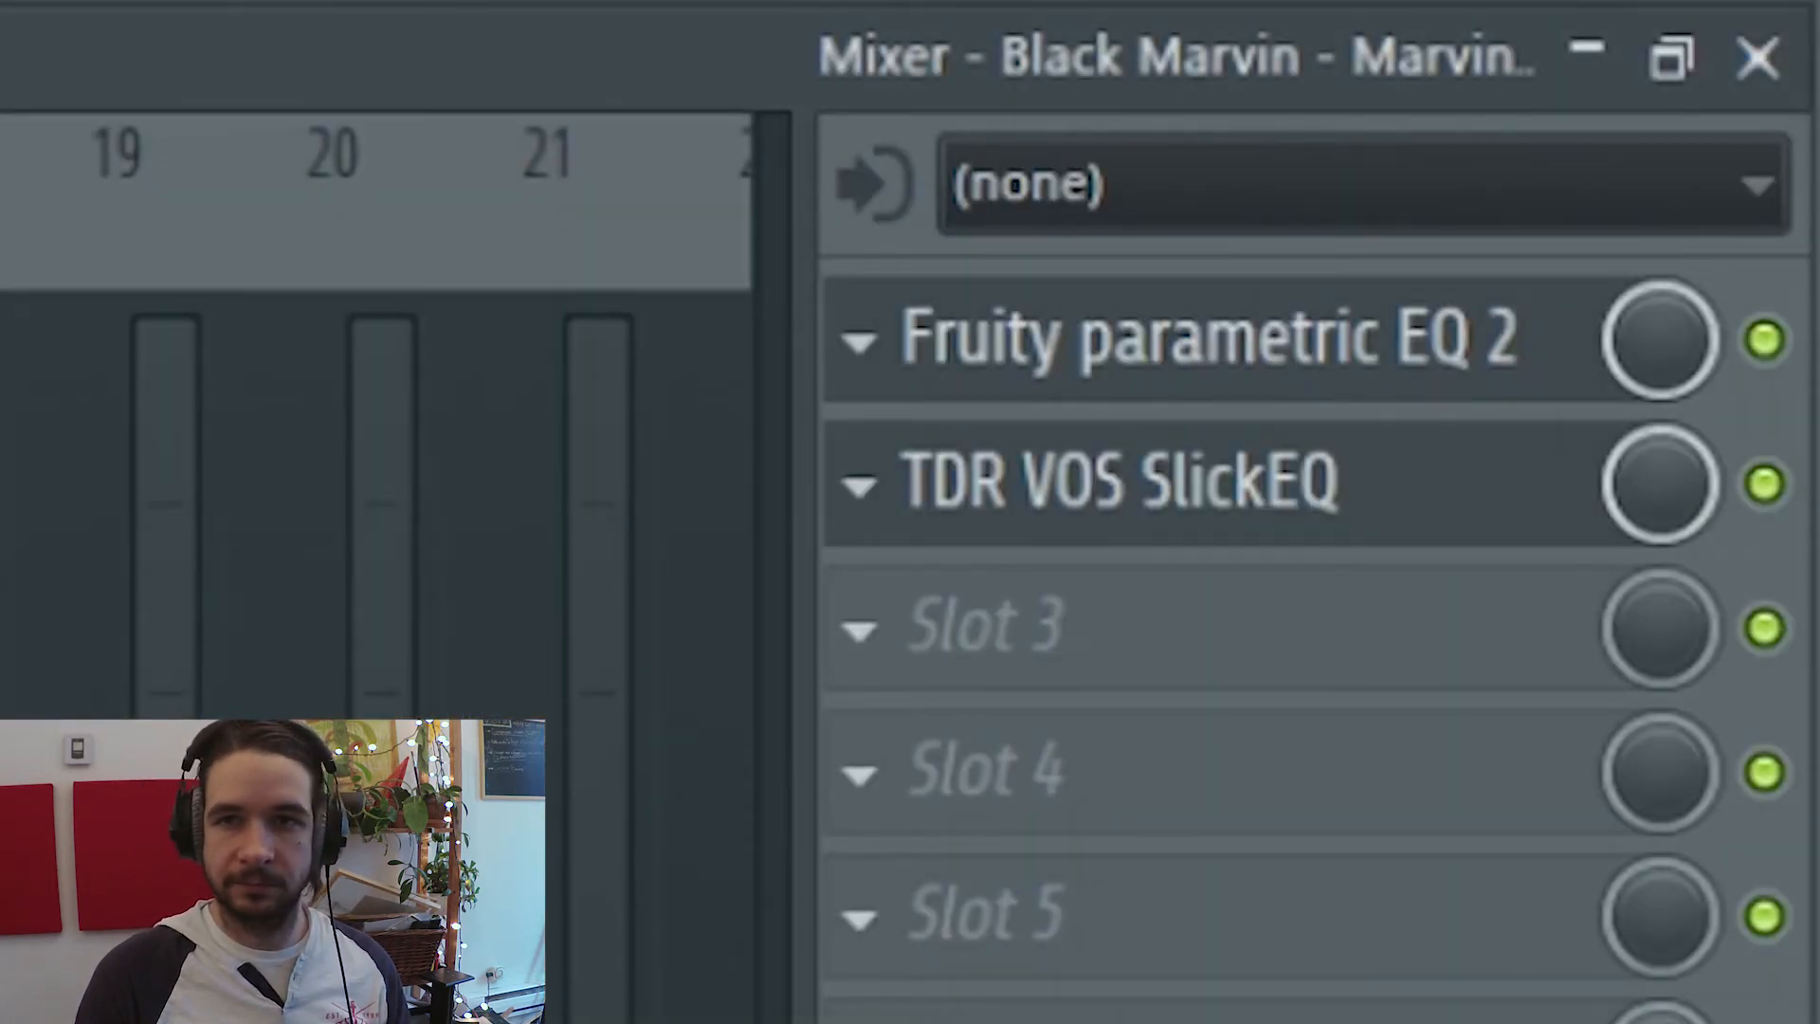
left_click(1764, 485)
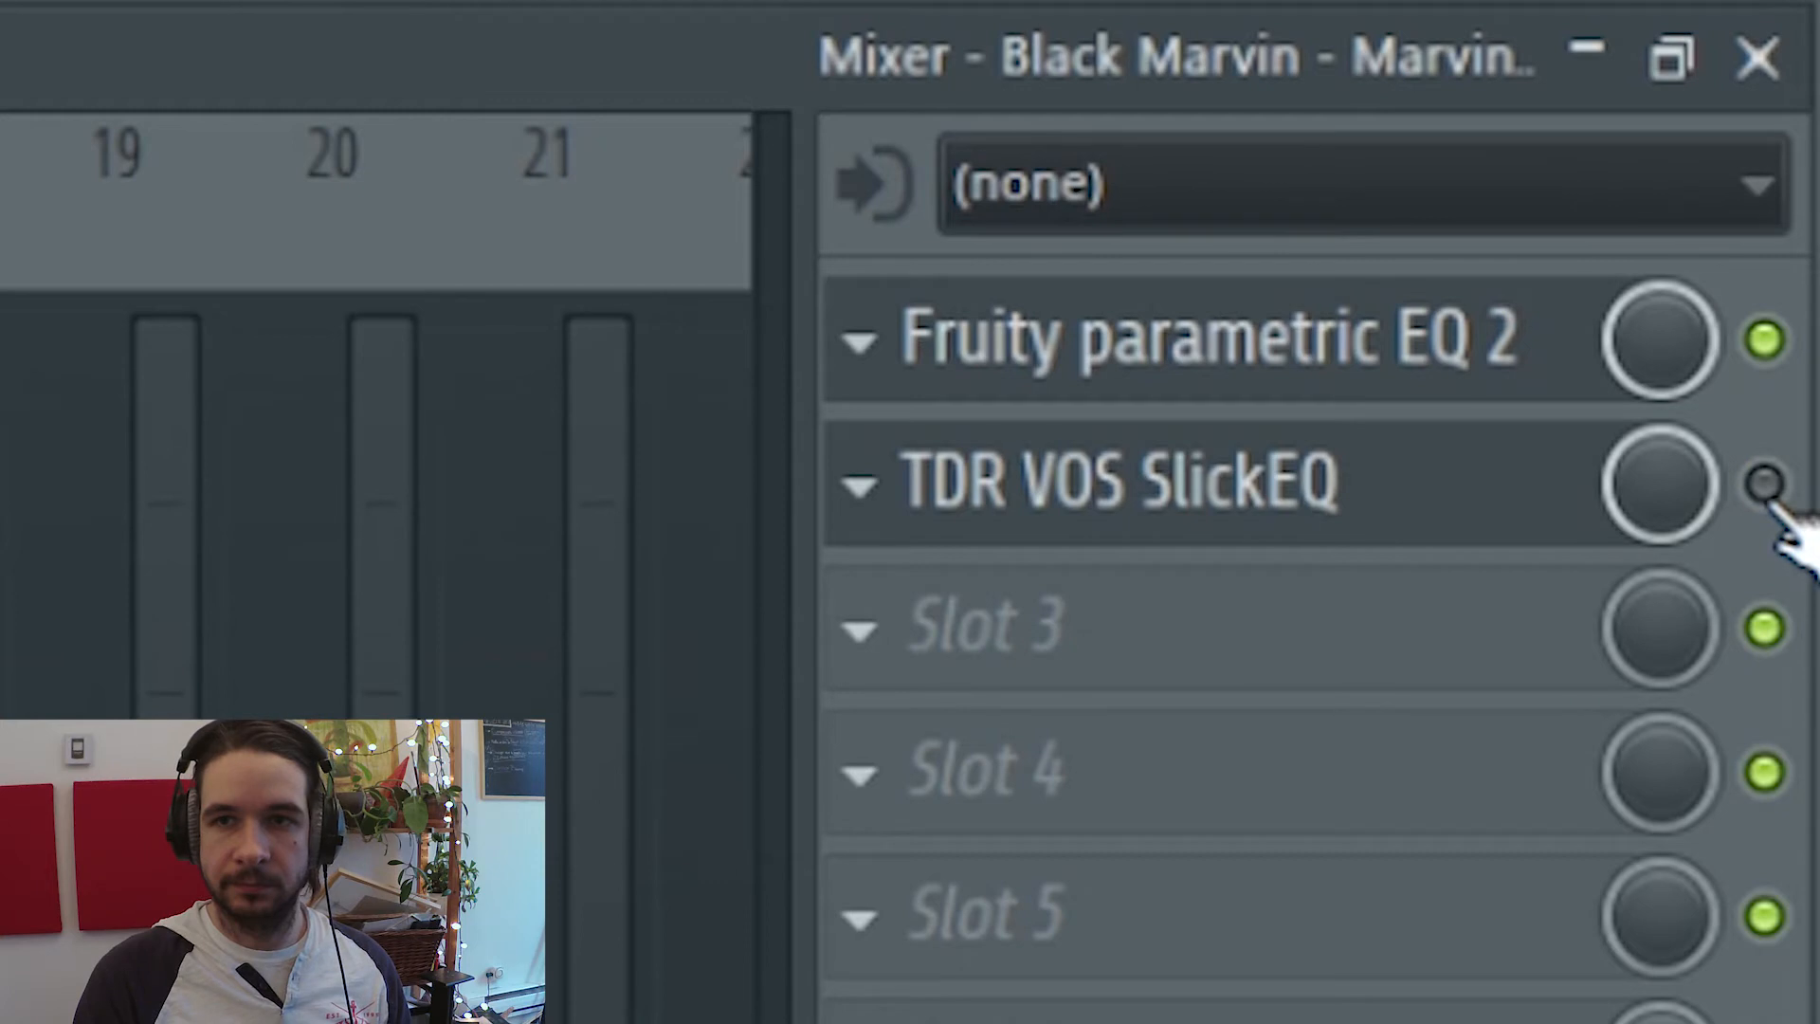
left_click(1765, 485)
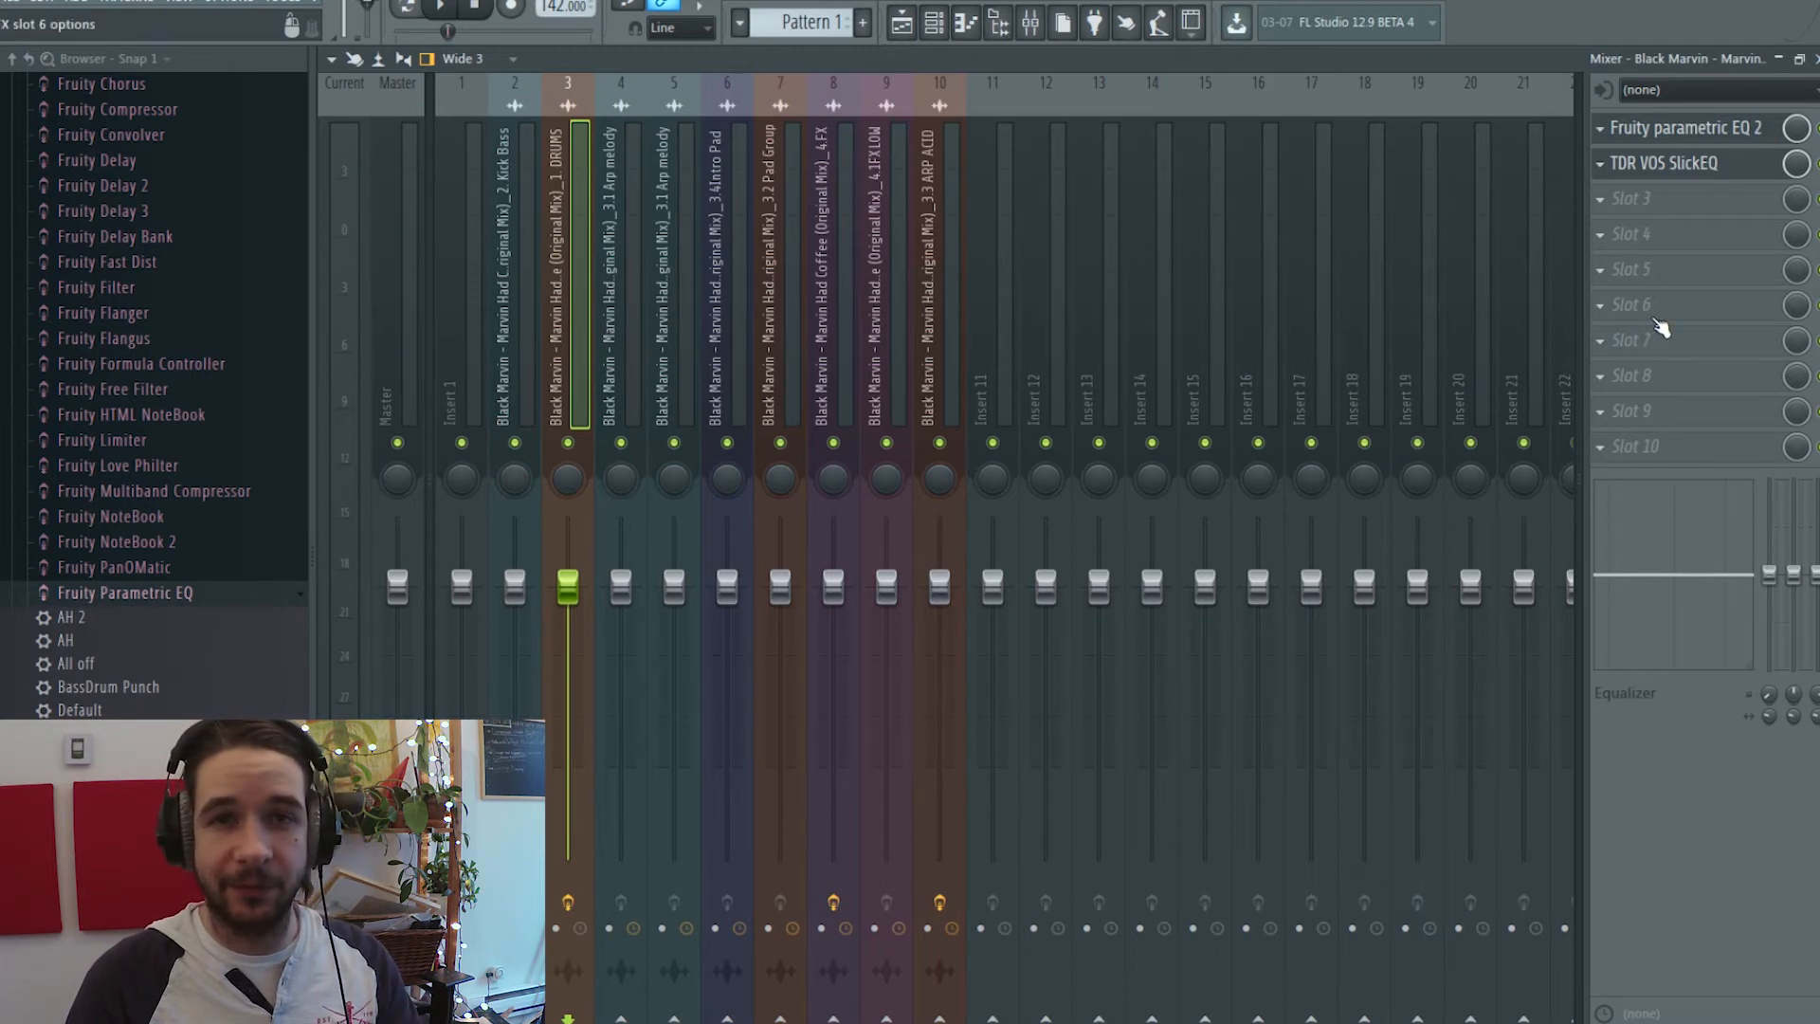
Compare the drums with all of the track's effects disabled and enabled during playback, leaving them enabled
key("space")
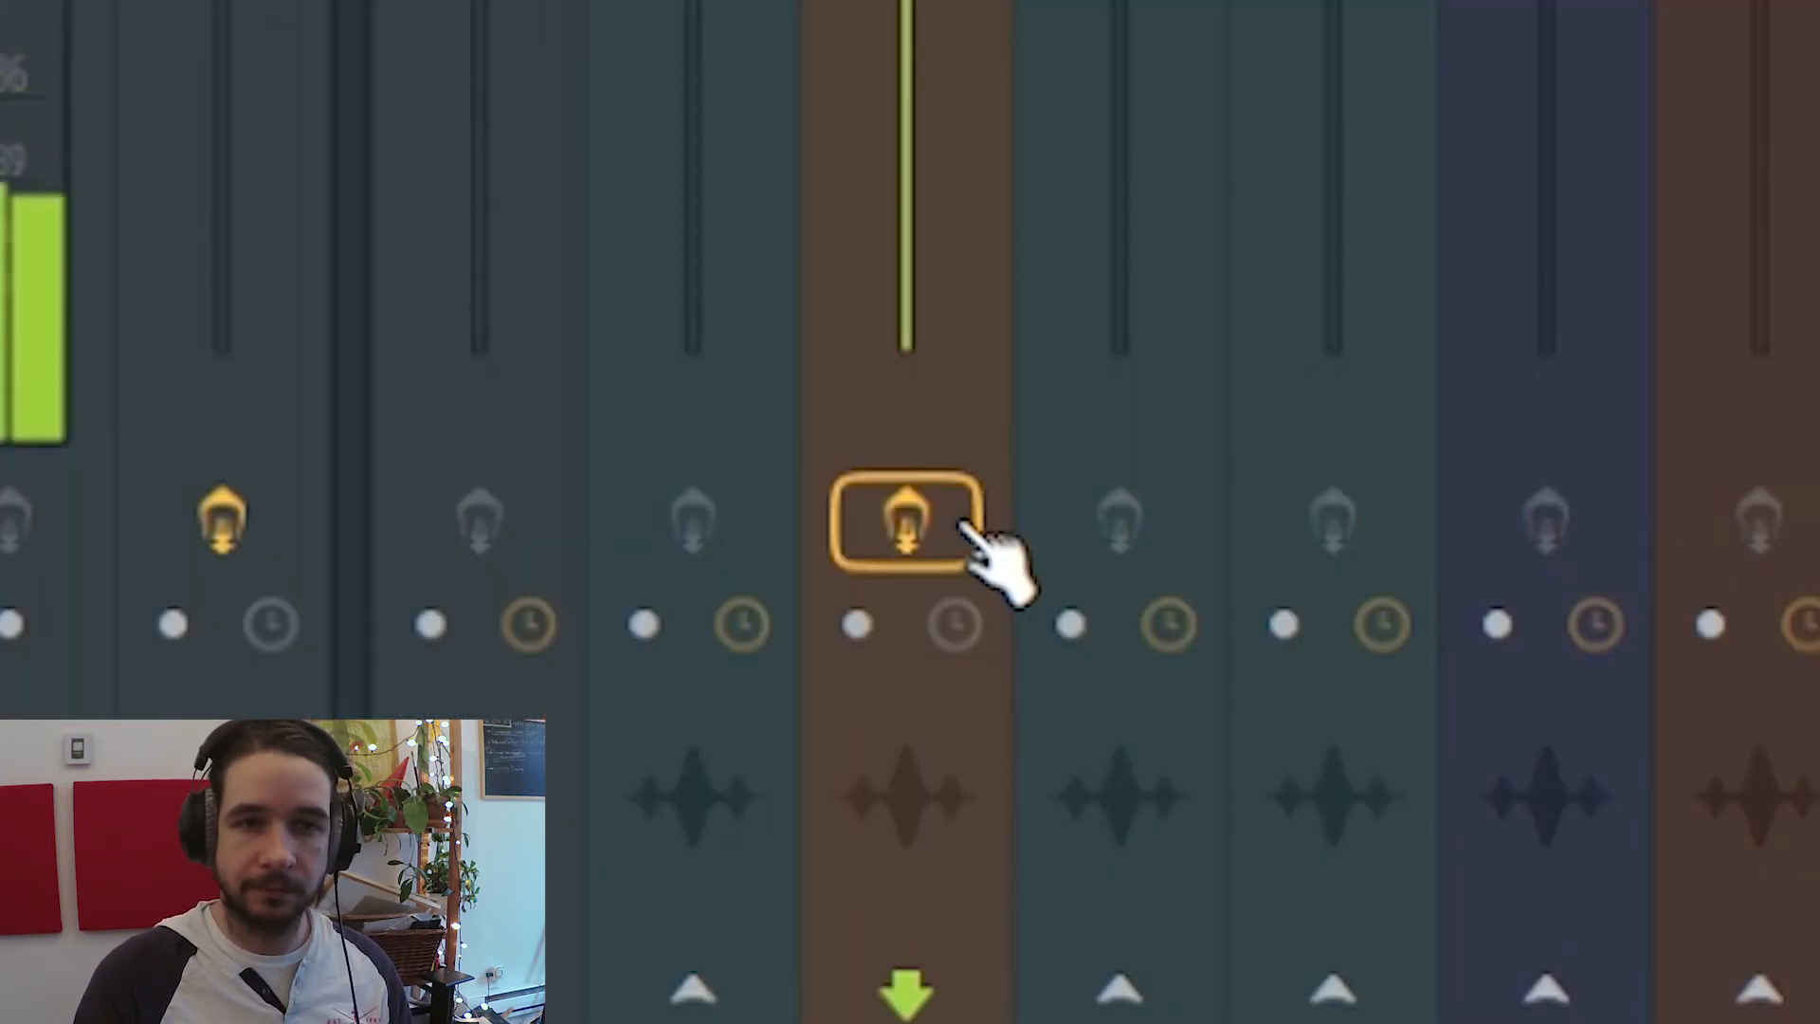
left_click(578, 901)
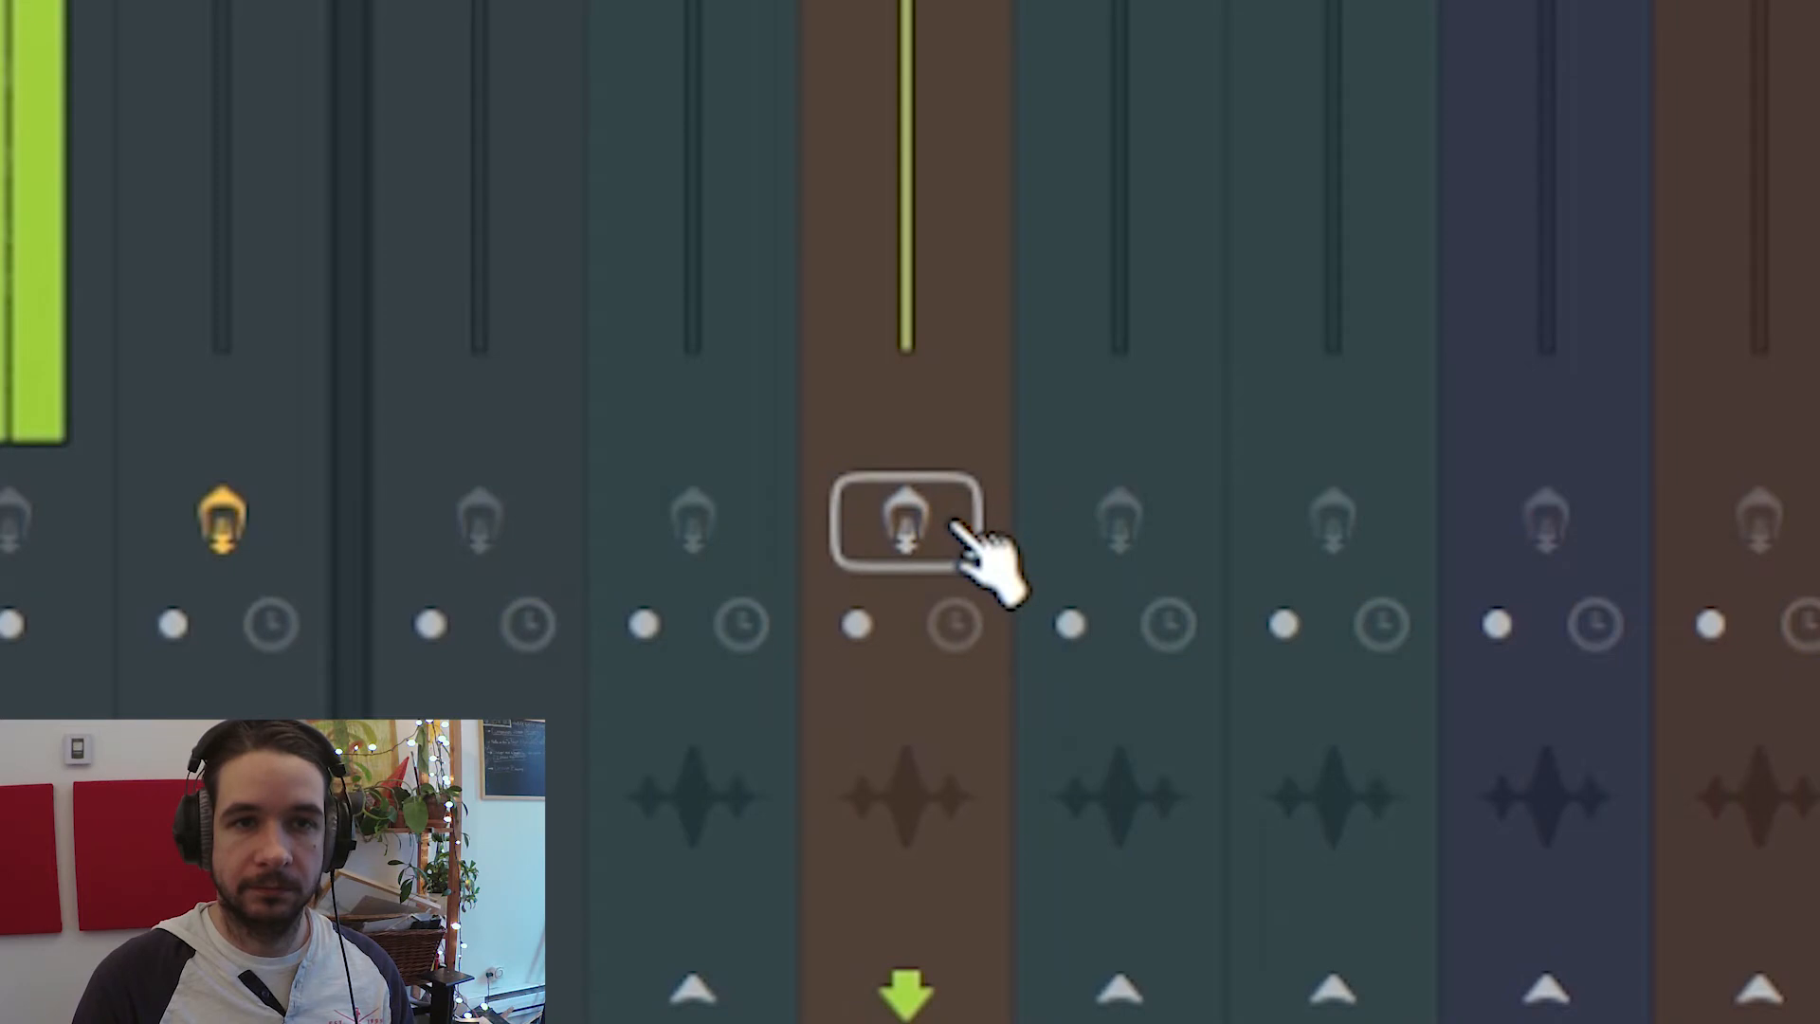
left_click(956, 525)
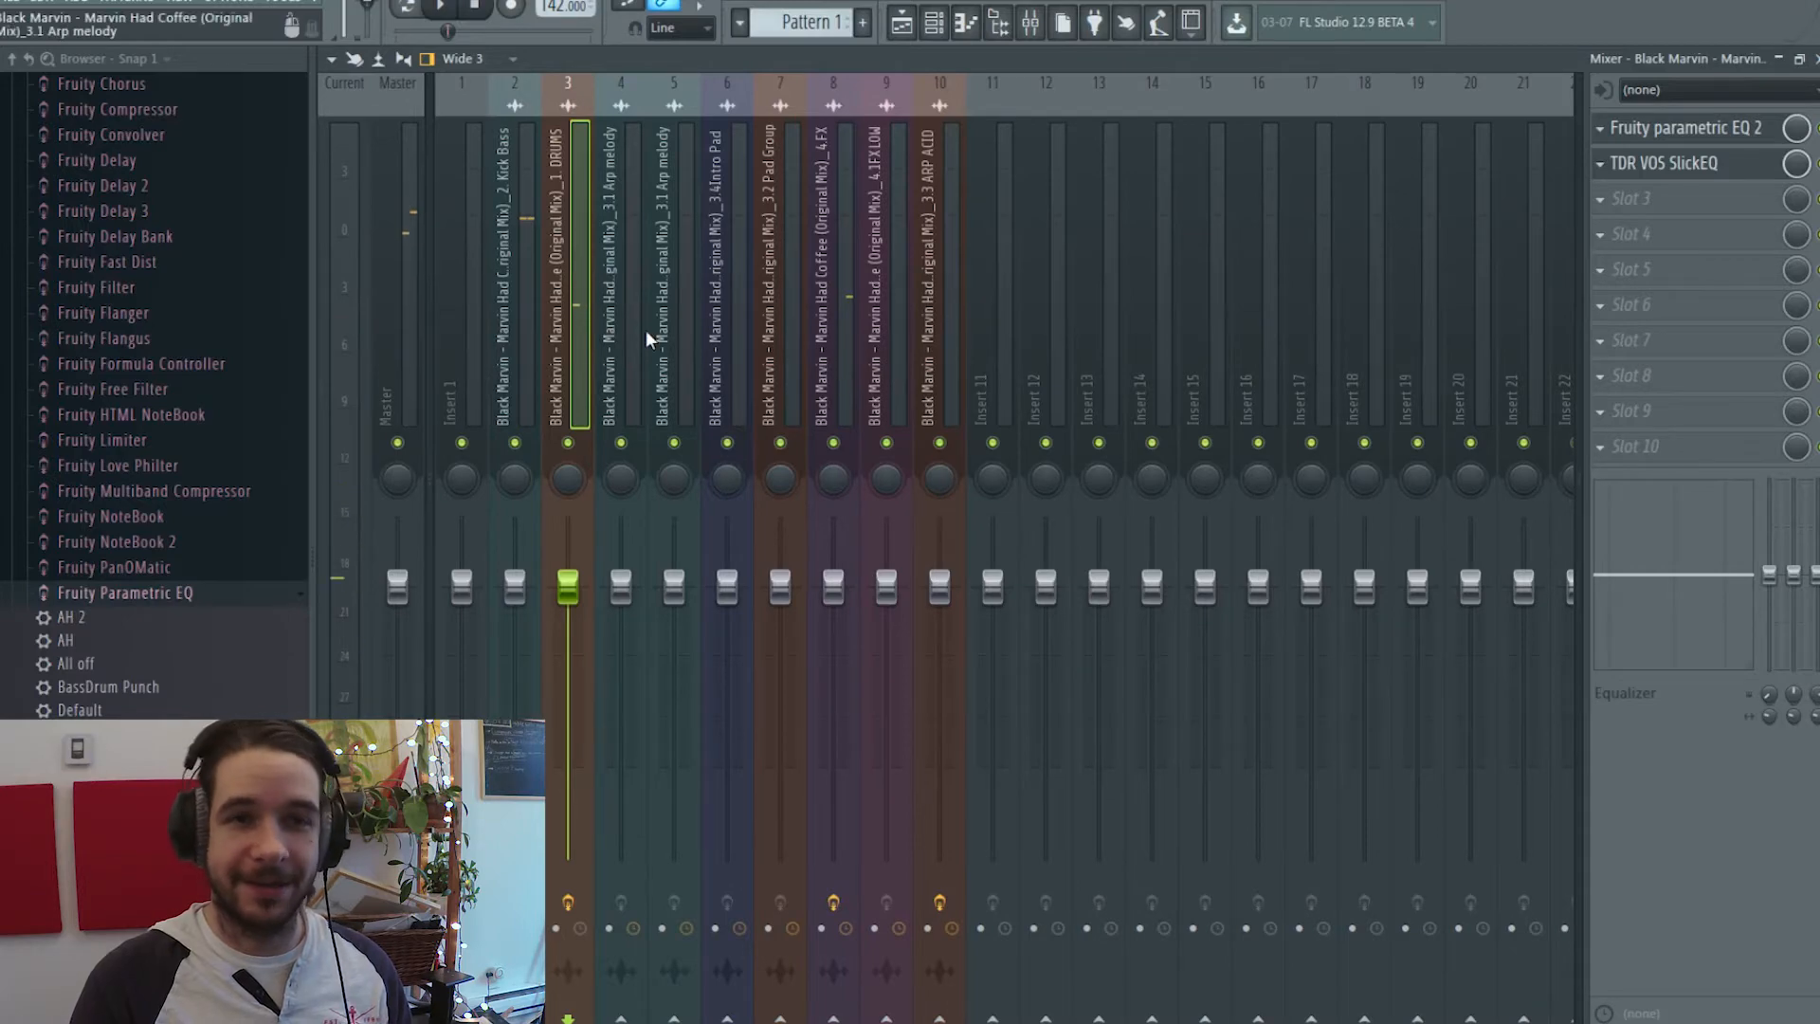
Show the drums track's SlickEQ settings again and close the plugin window
left_click(1676, 128)
left_click(1670, 170)
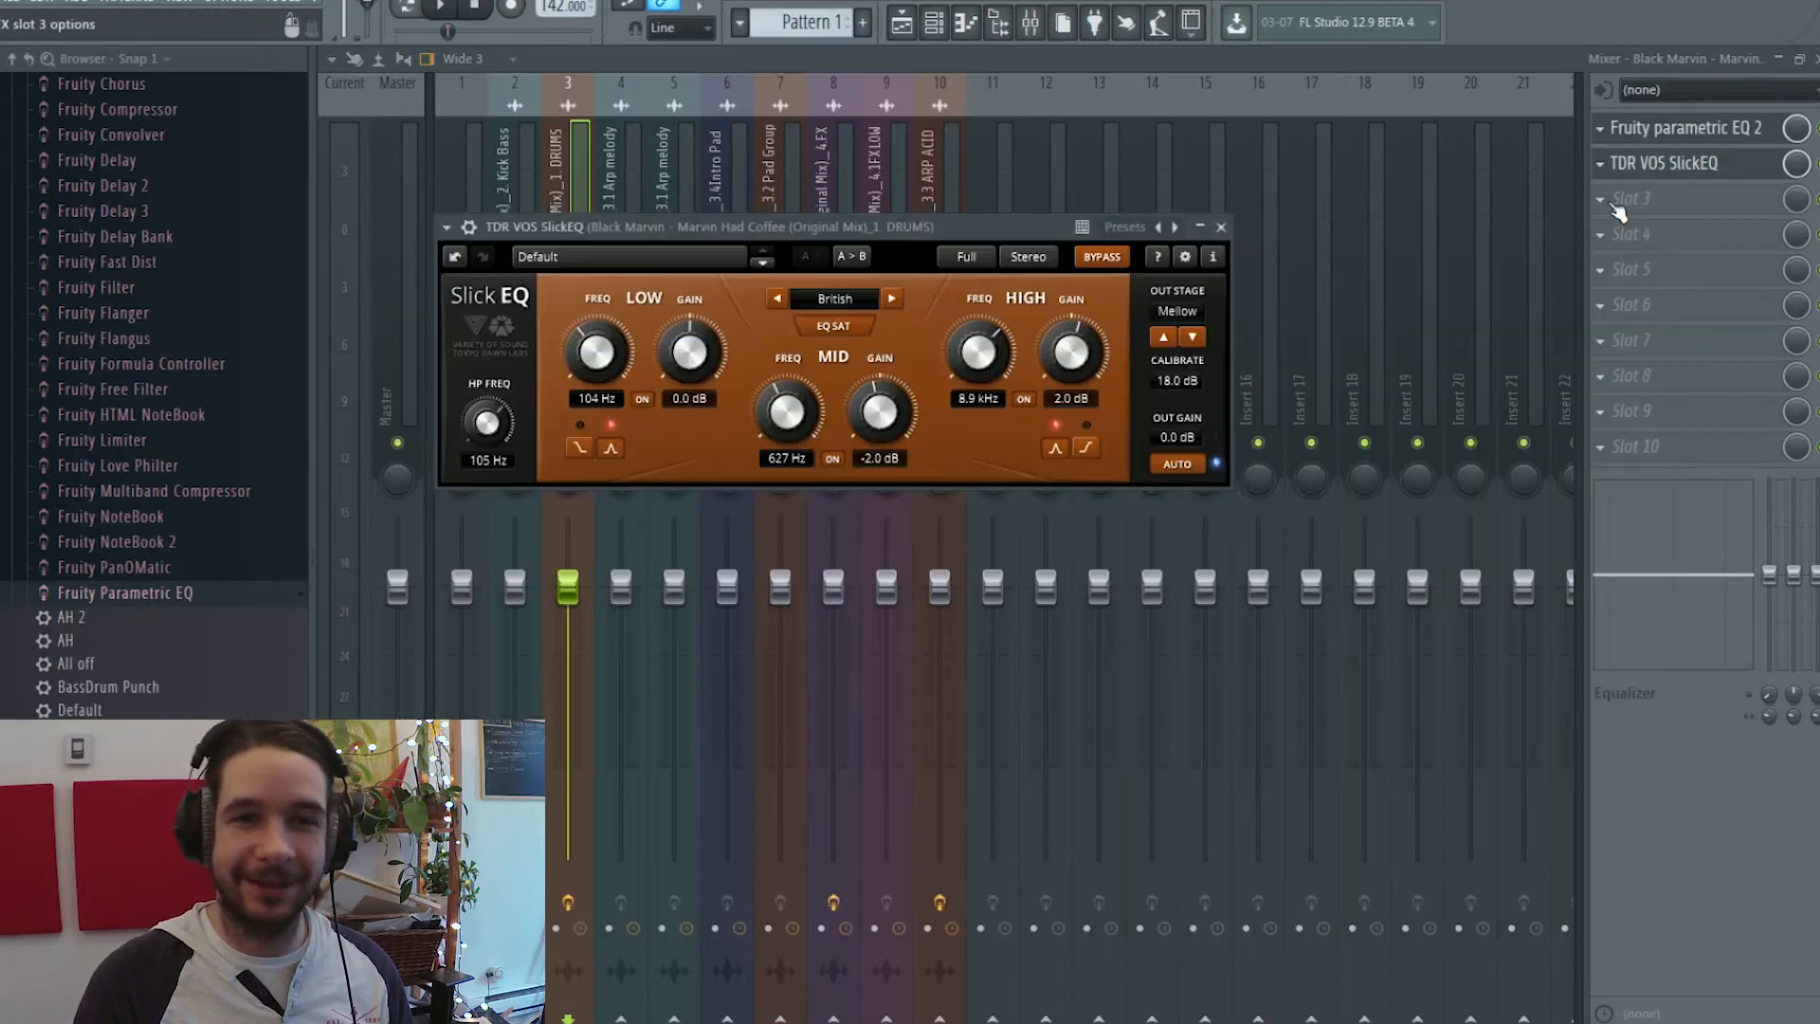
left_click(1221, 228)
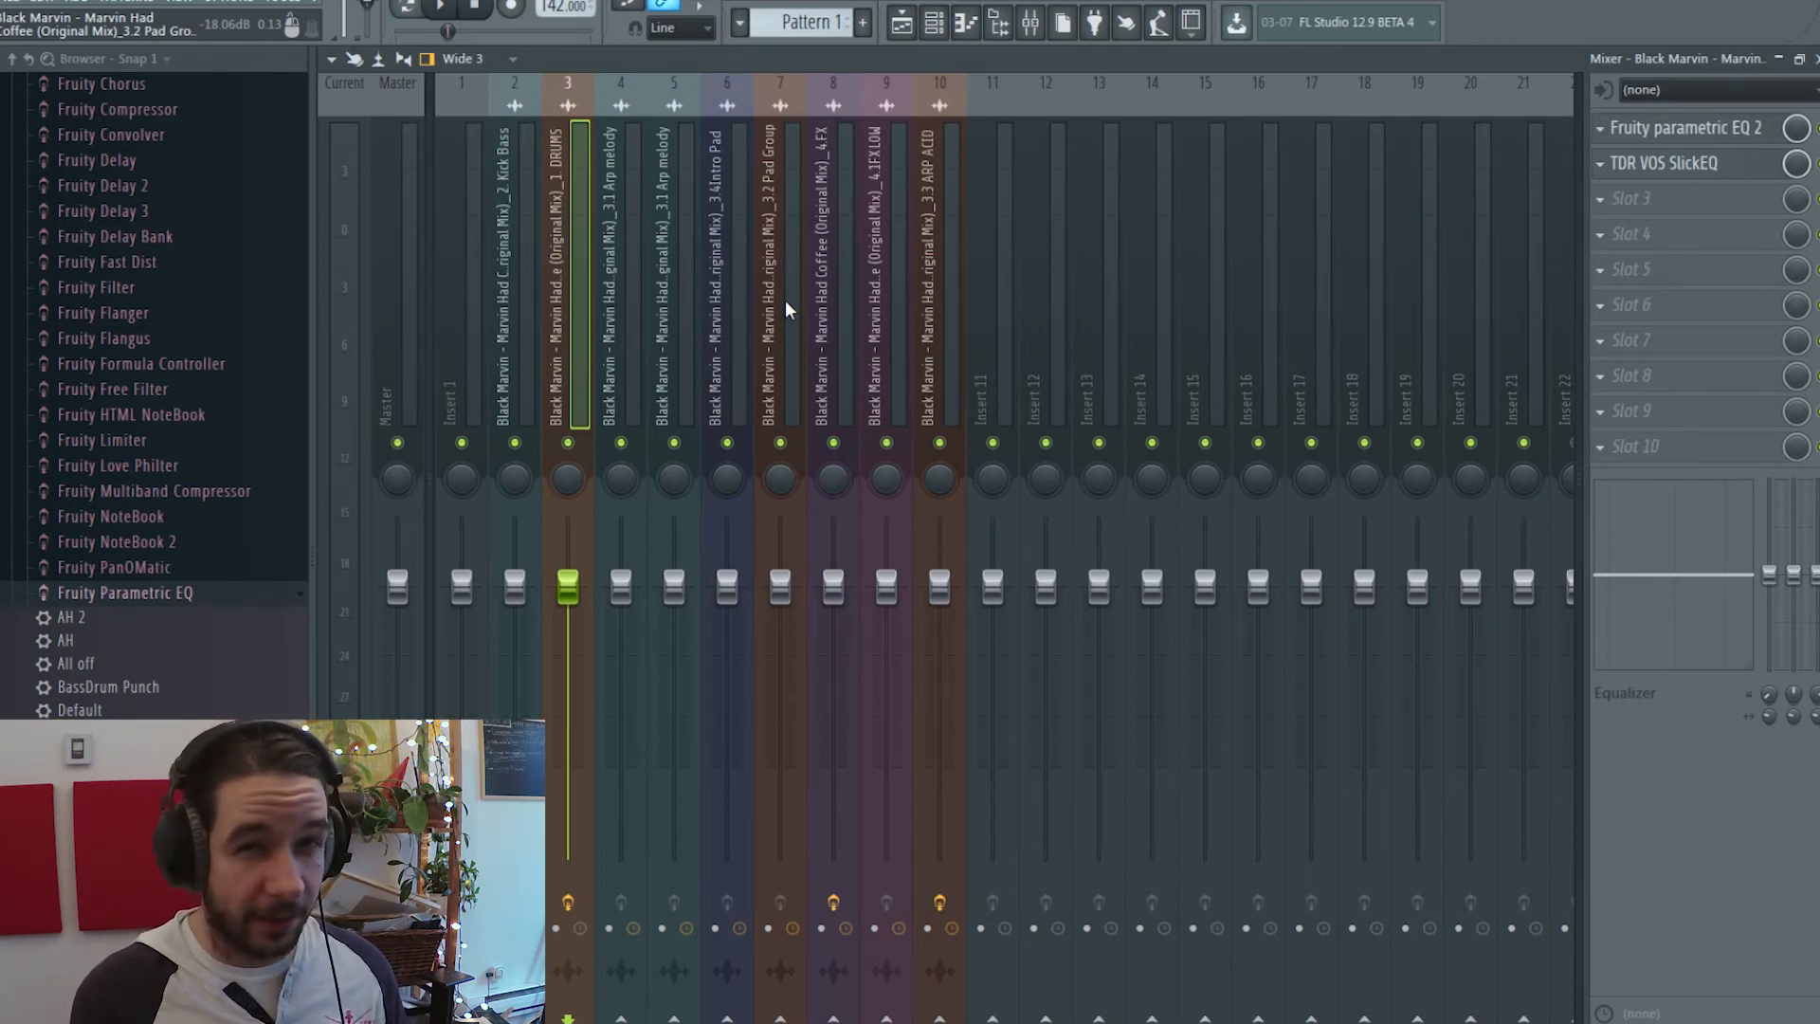
Check the song position in the playlist and load TDR VOS SlickEQ into the first effect slot of the Pad Group track
key("F5")
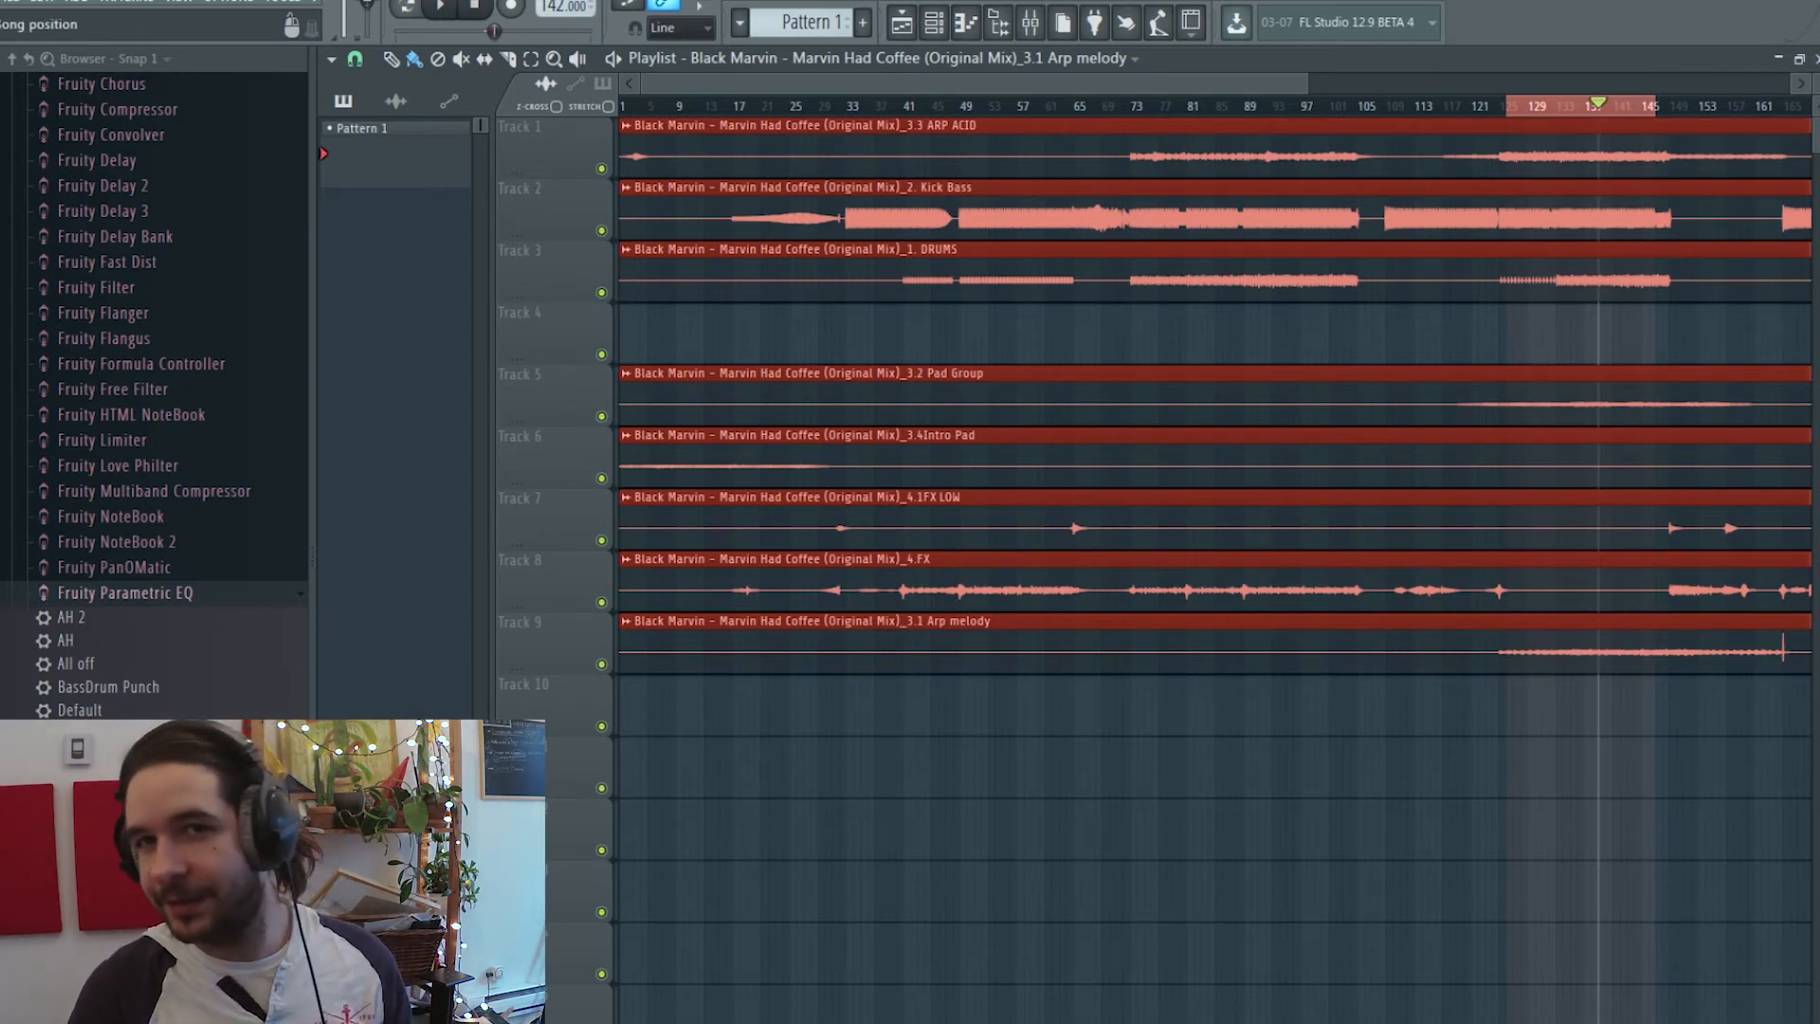
left_click(1031, 21)
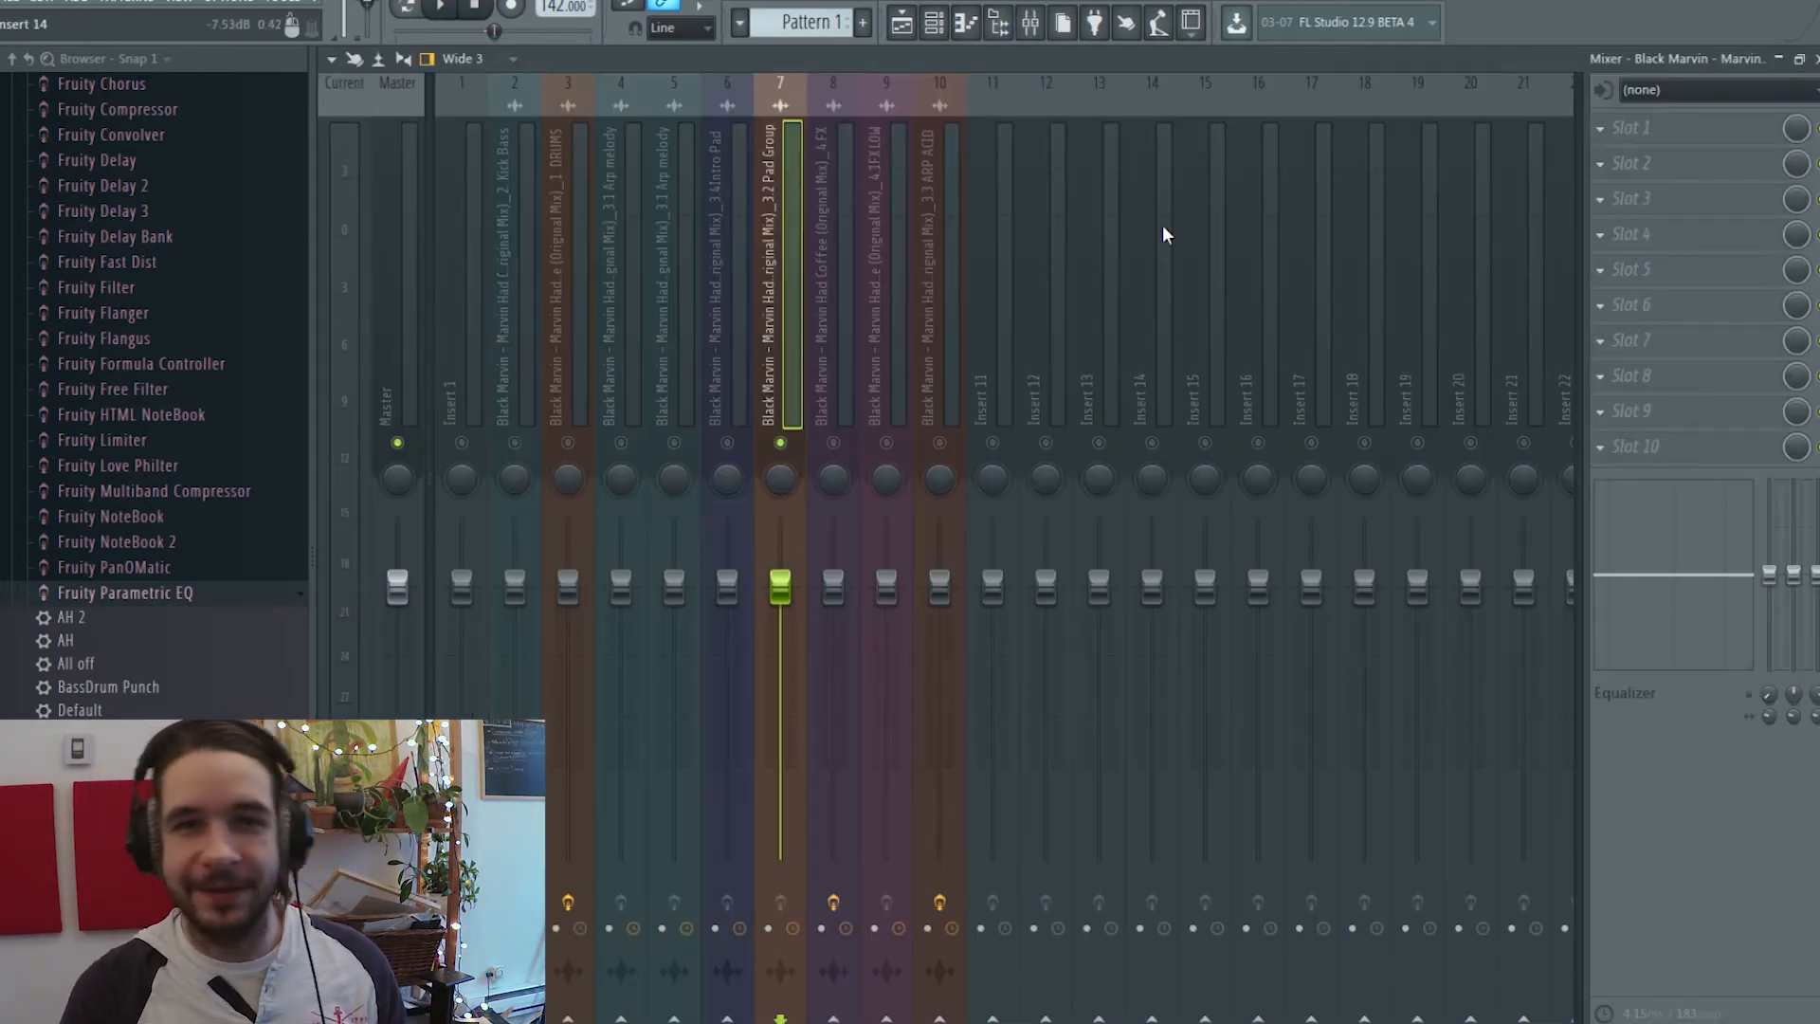
left_click(1617, 129)
left_click(1353, 95)
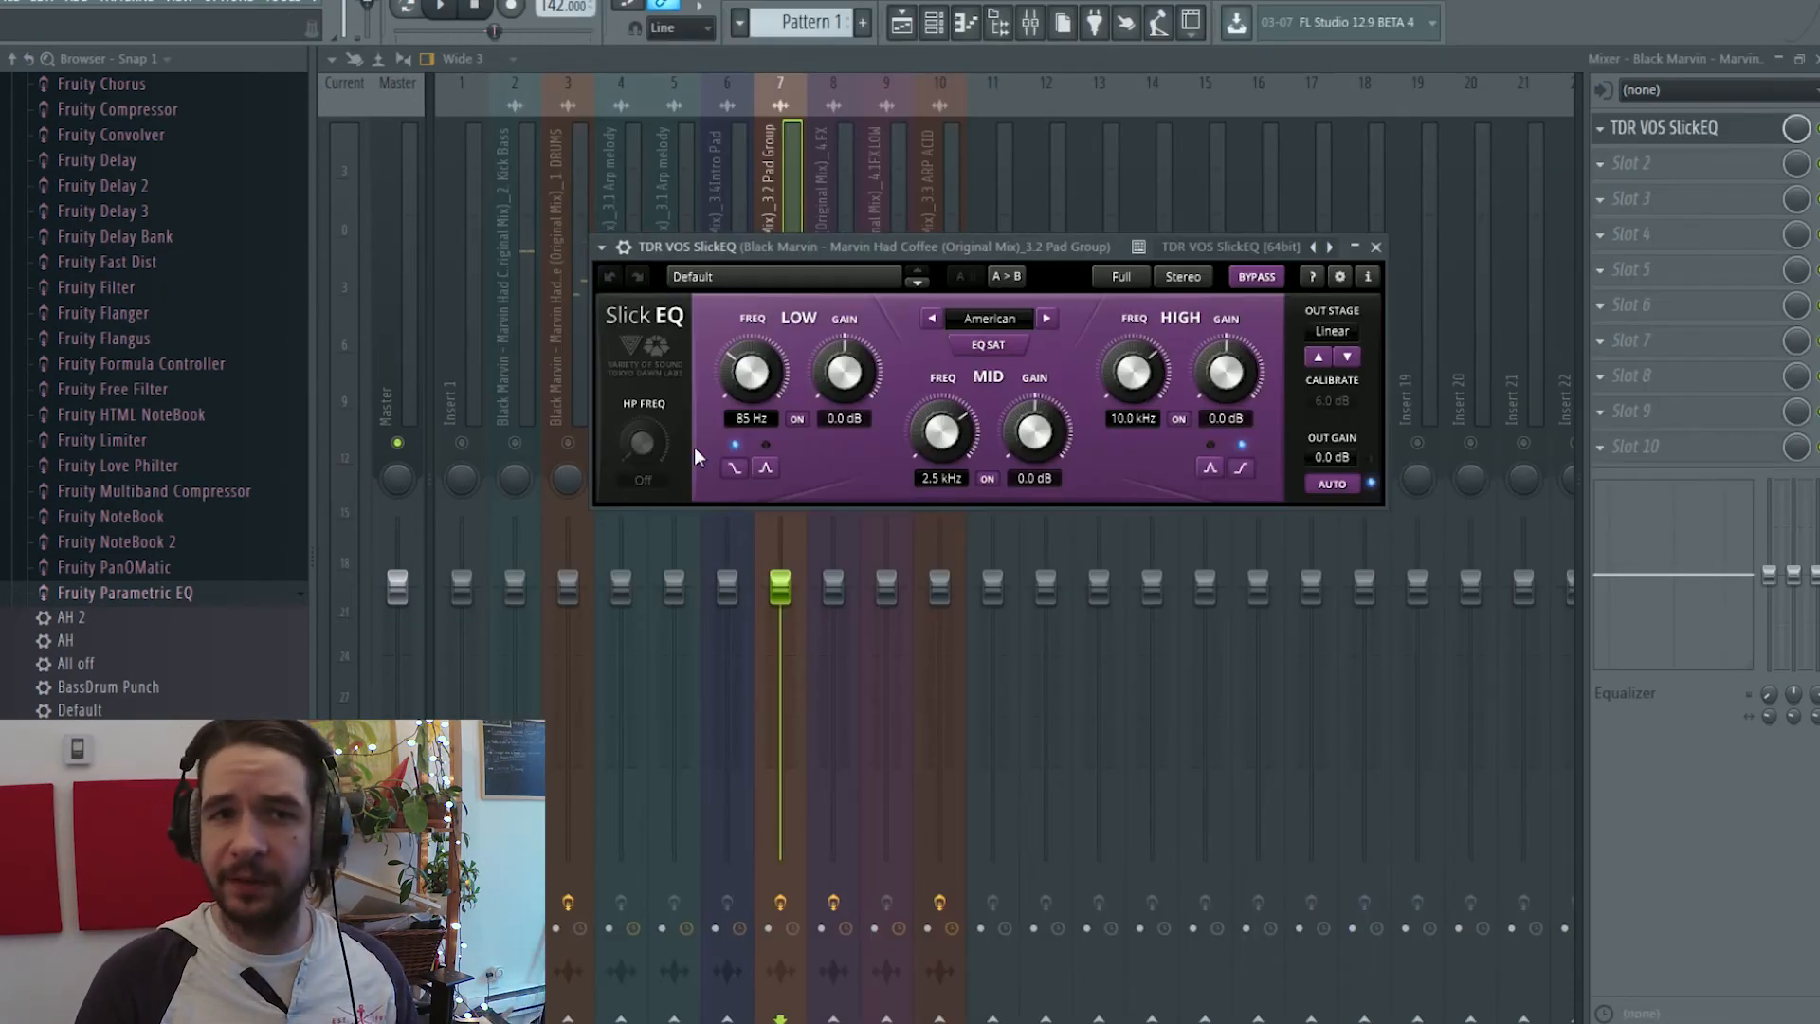
Set the Pad Group's high-pass filter frequency to 107 Hz by ear
left_click_drag(638, 457, 639, 419)
key("space")
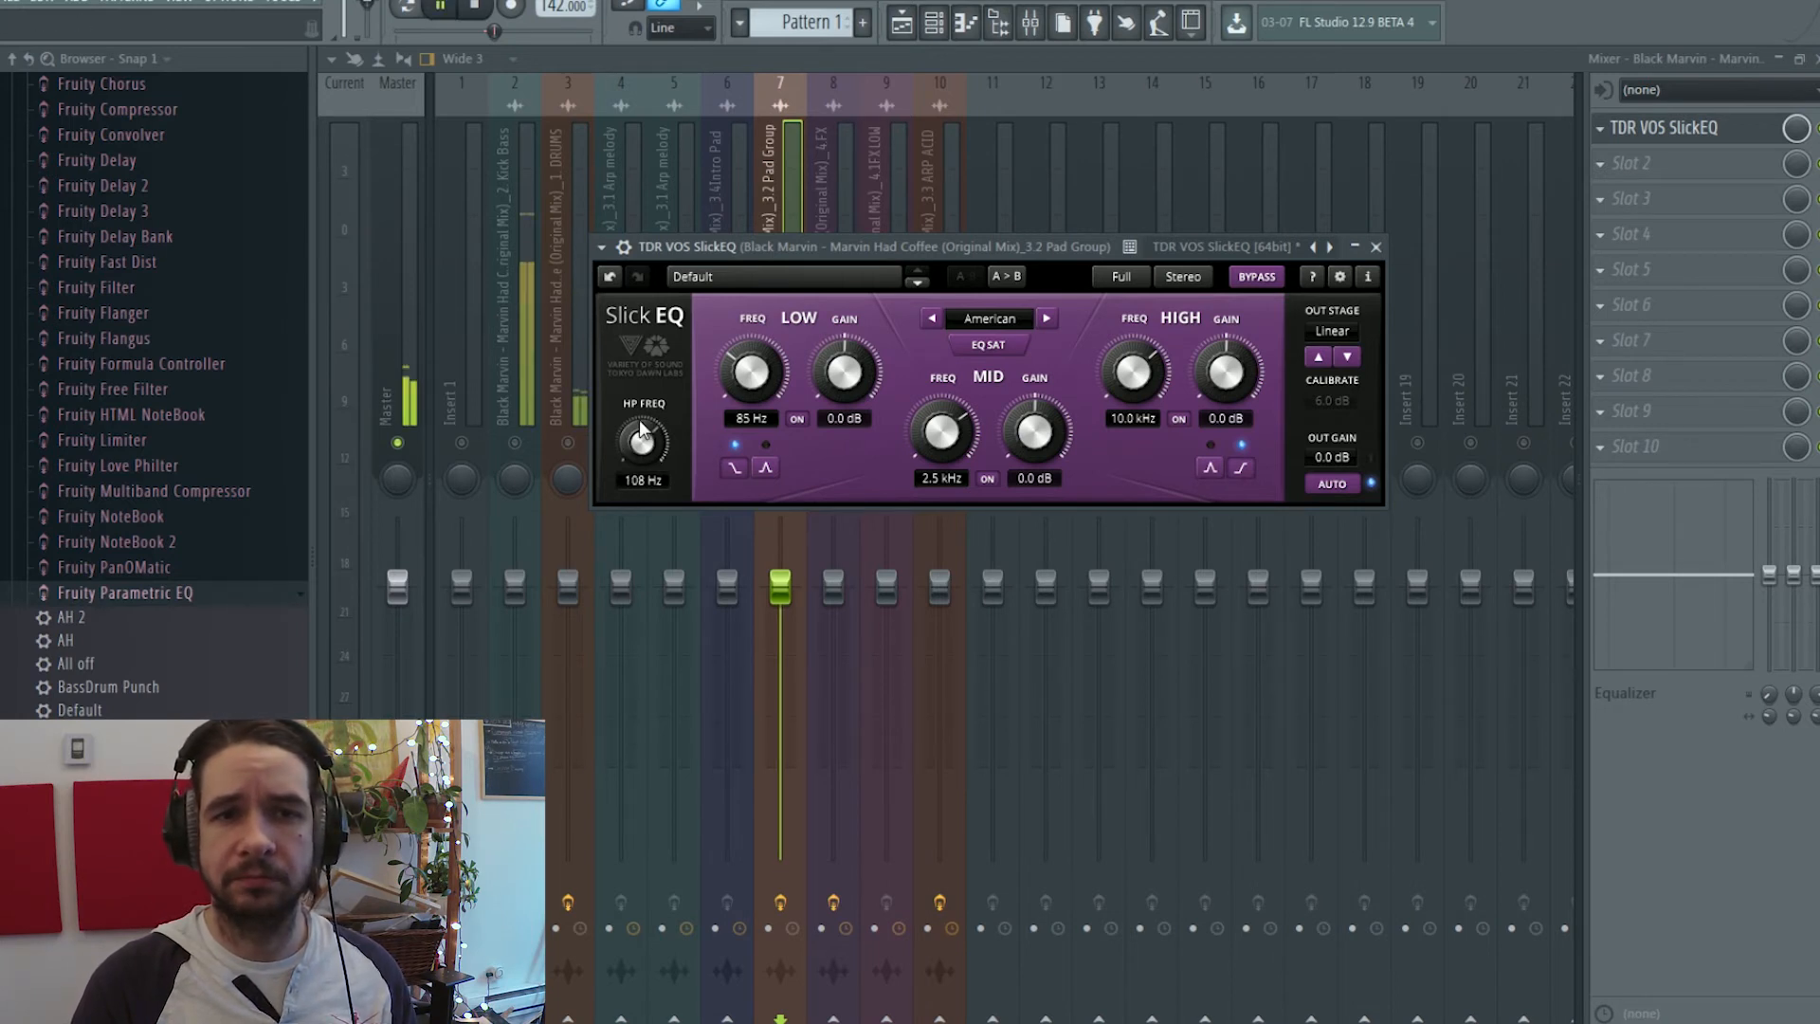
mouse_move(635, 454)
left_mouse_down()
mouse_move(636, 417)
mouse_move(635, 453)
left_mouse_up()
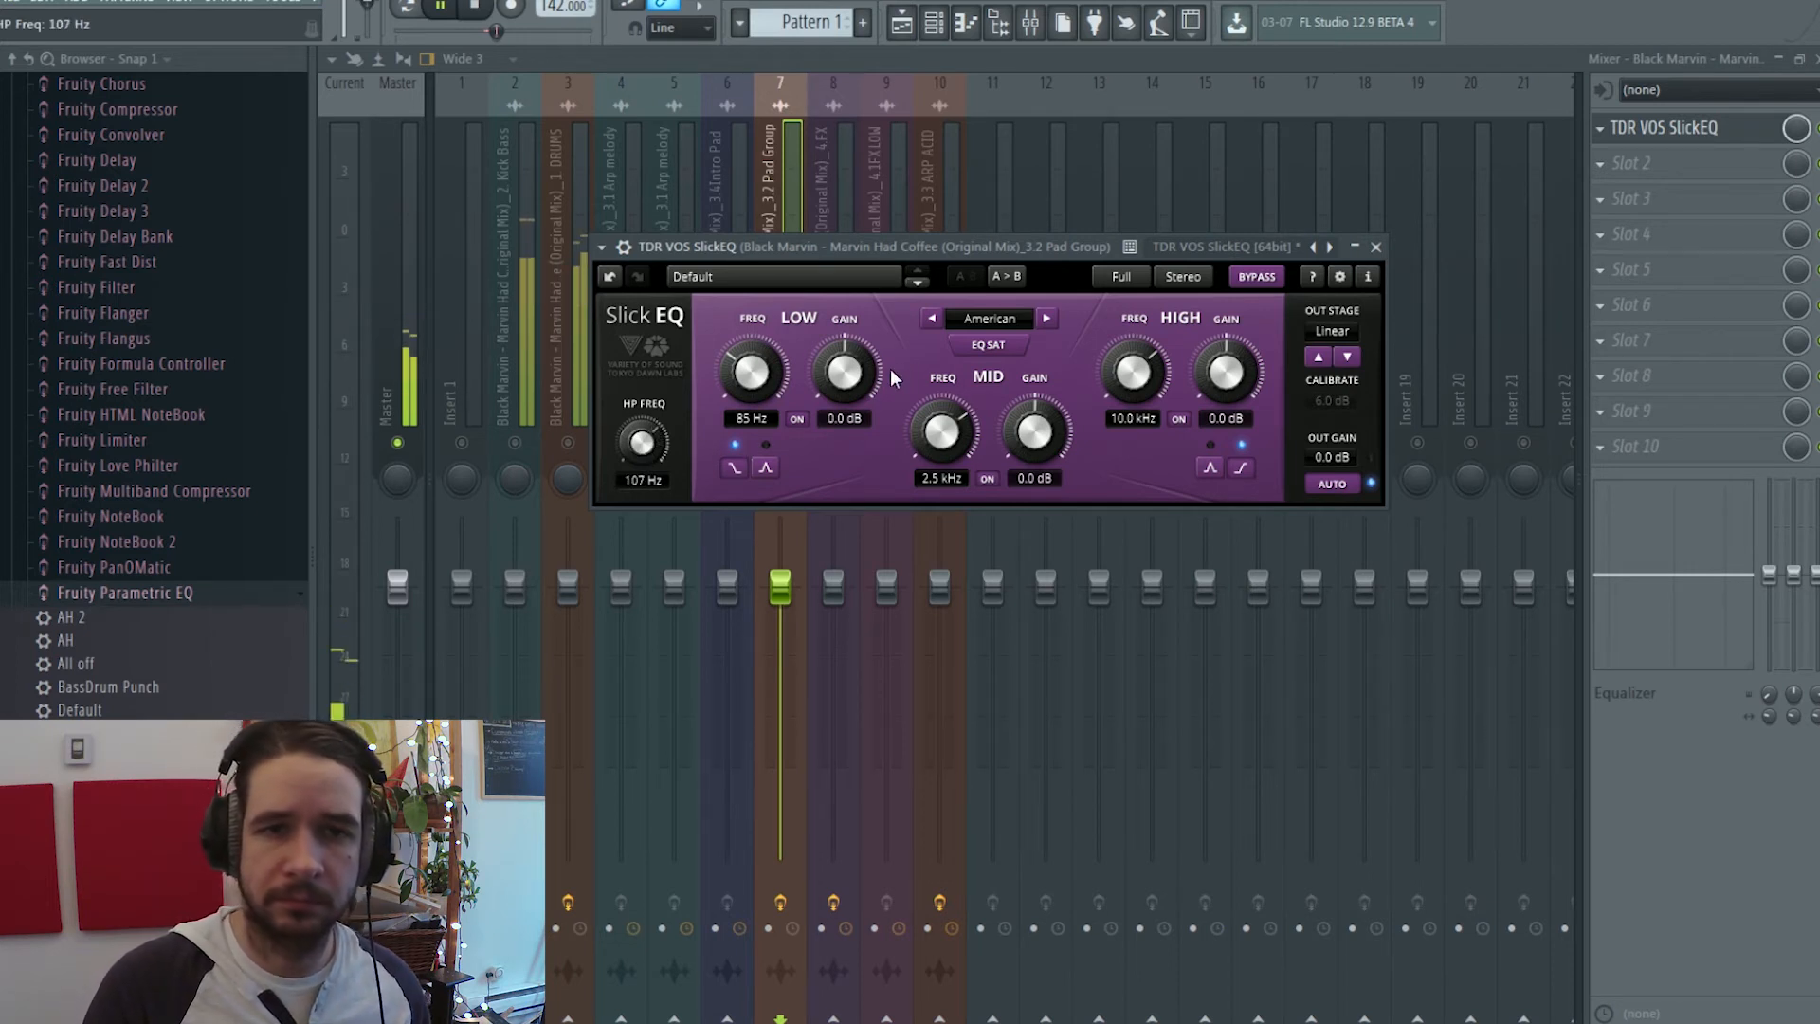
Switch the Pad Group's low band to a bell shape, sweep it with boosted gain, and set it to 121 Hz with 0.0 dB gain
key("space")
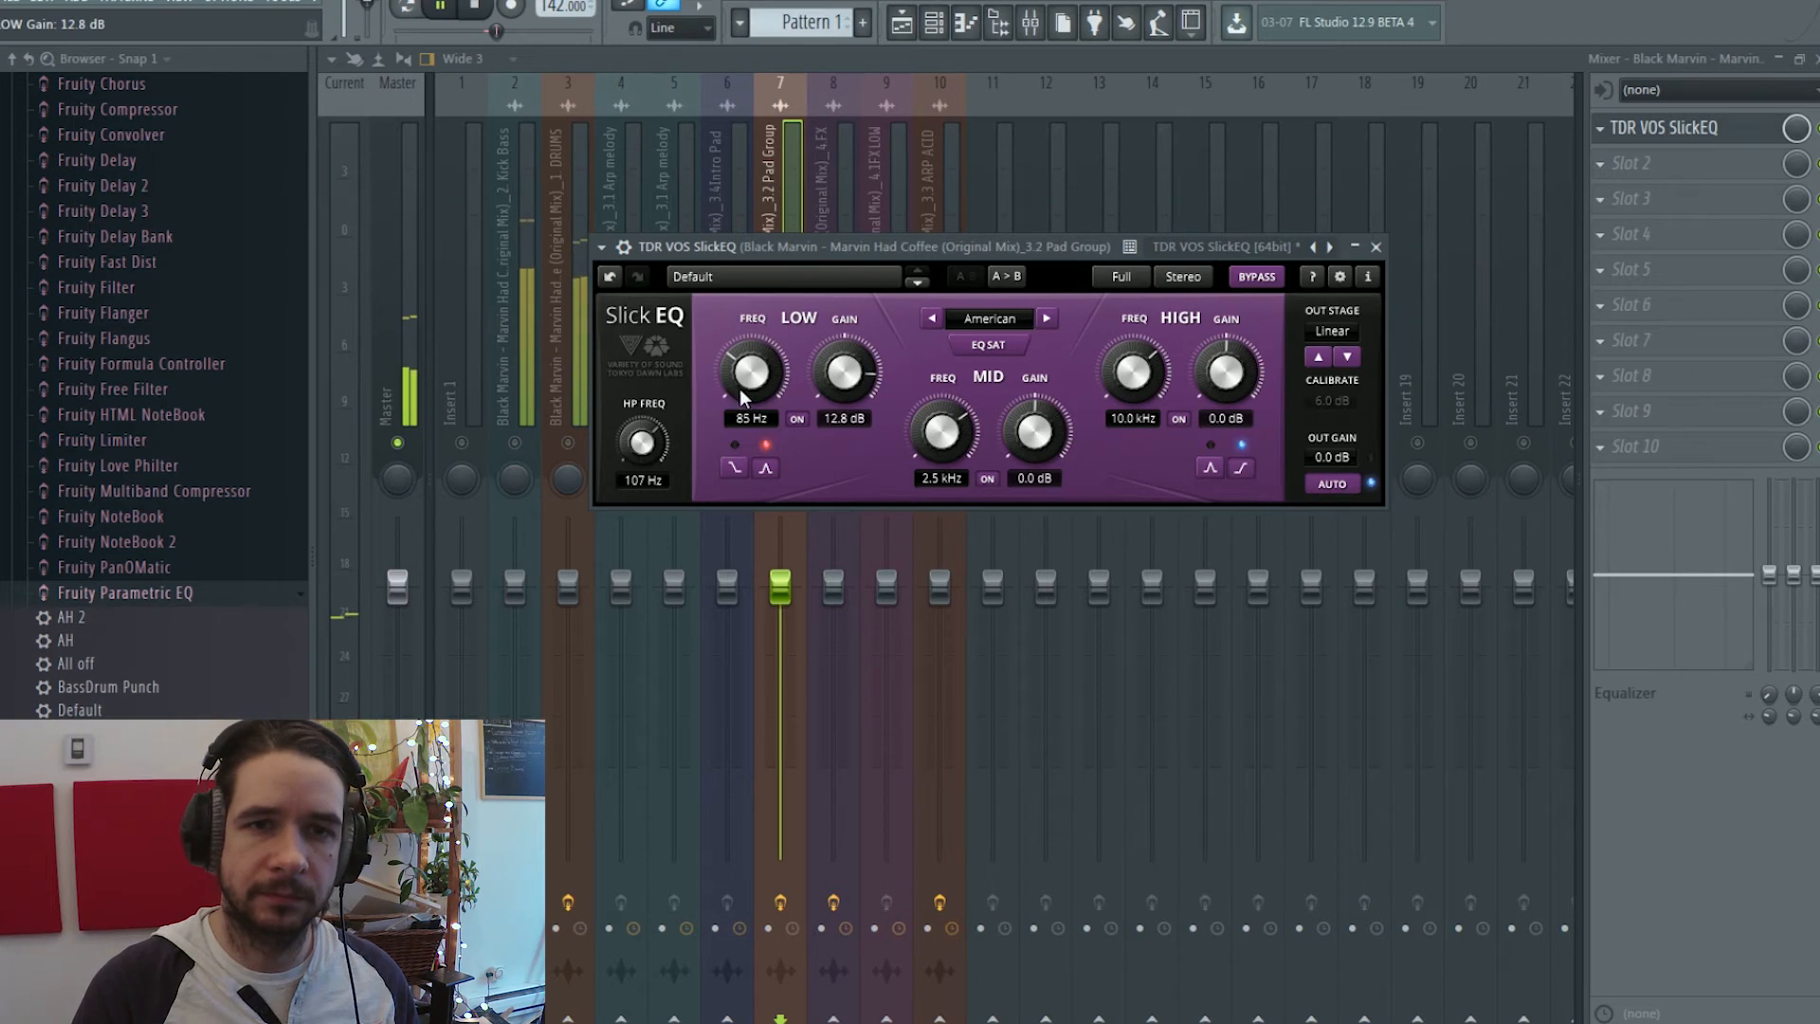
left_click_drag(749, 379, 843, 432)
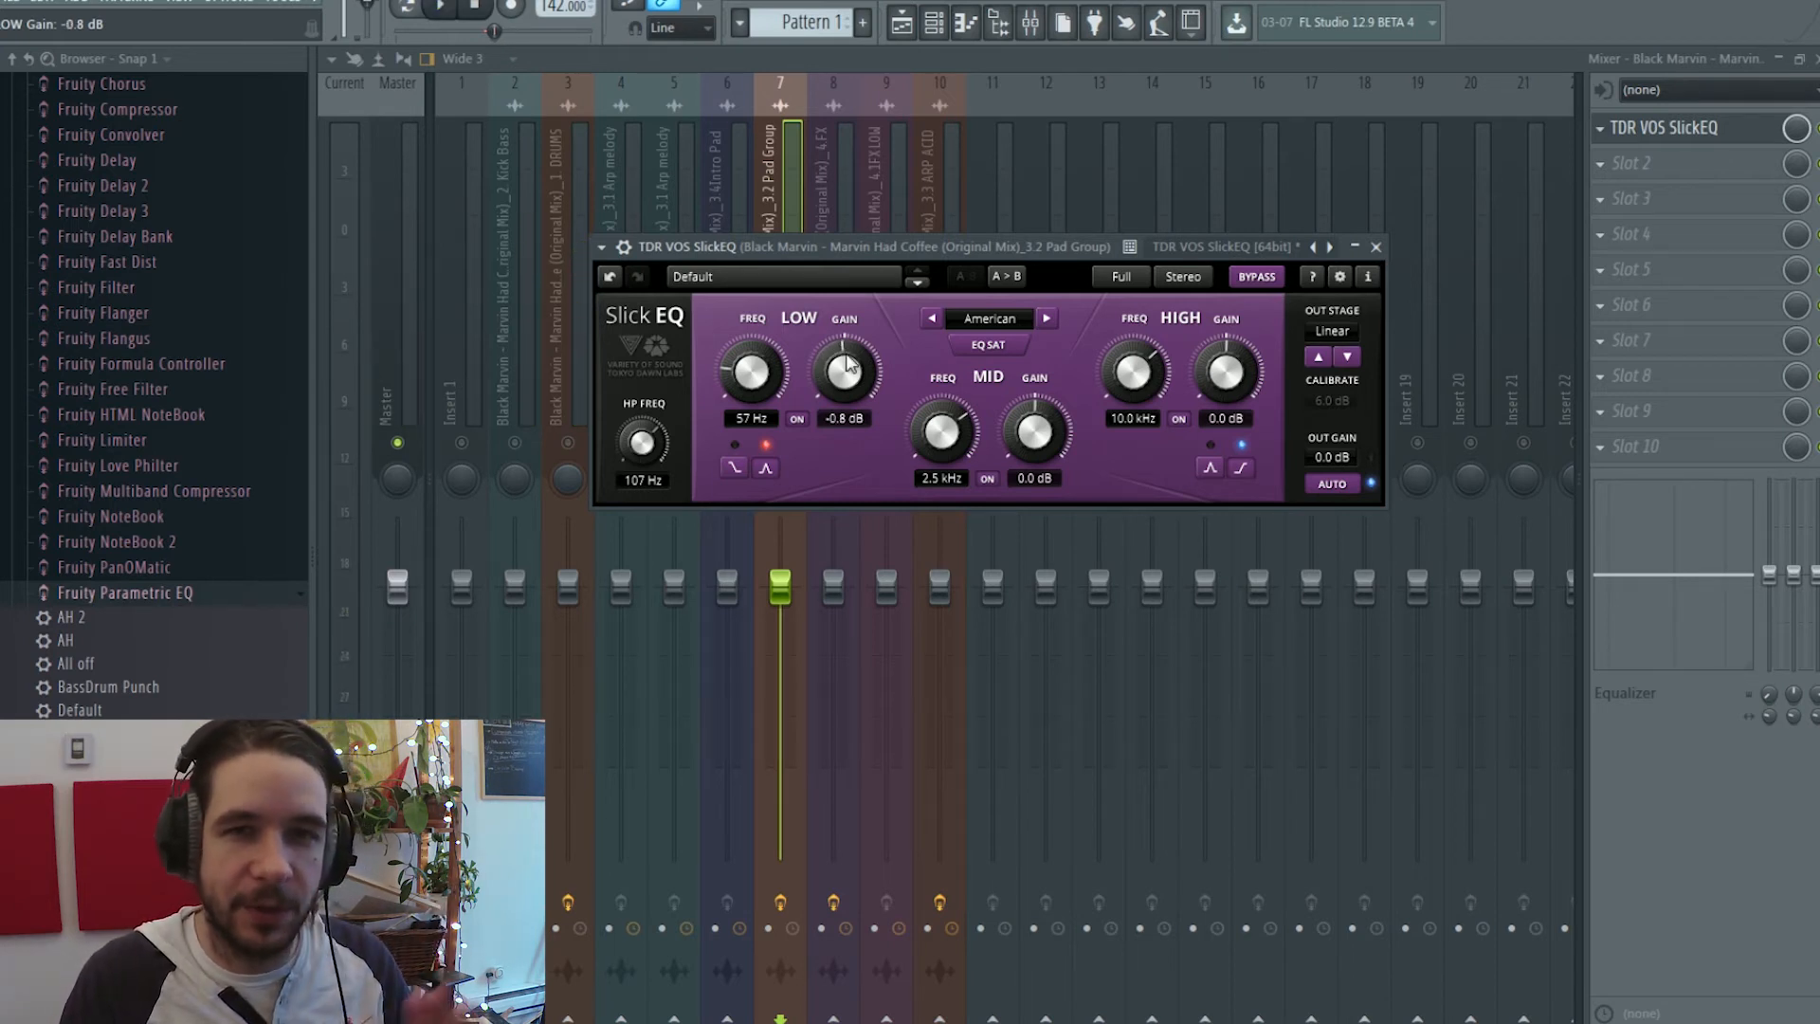
key("space")
left_click_drag(847, 365, 847, 322)
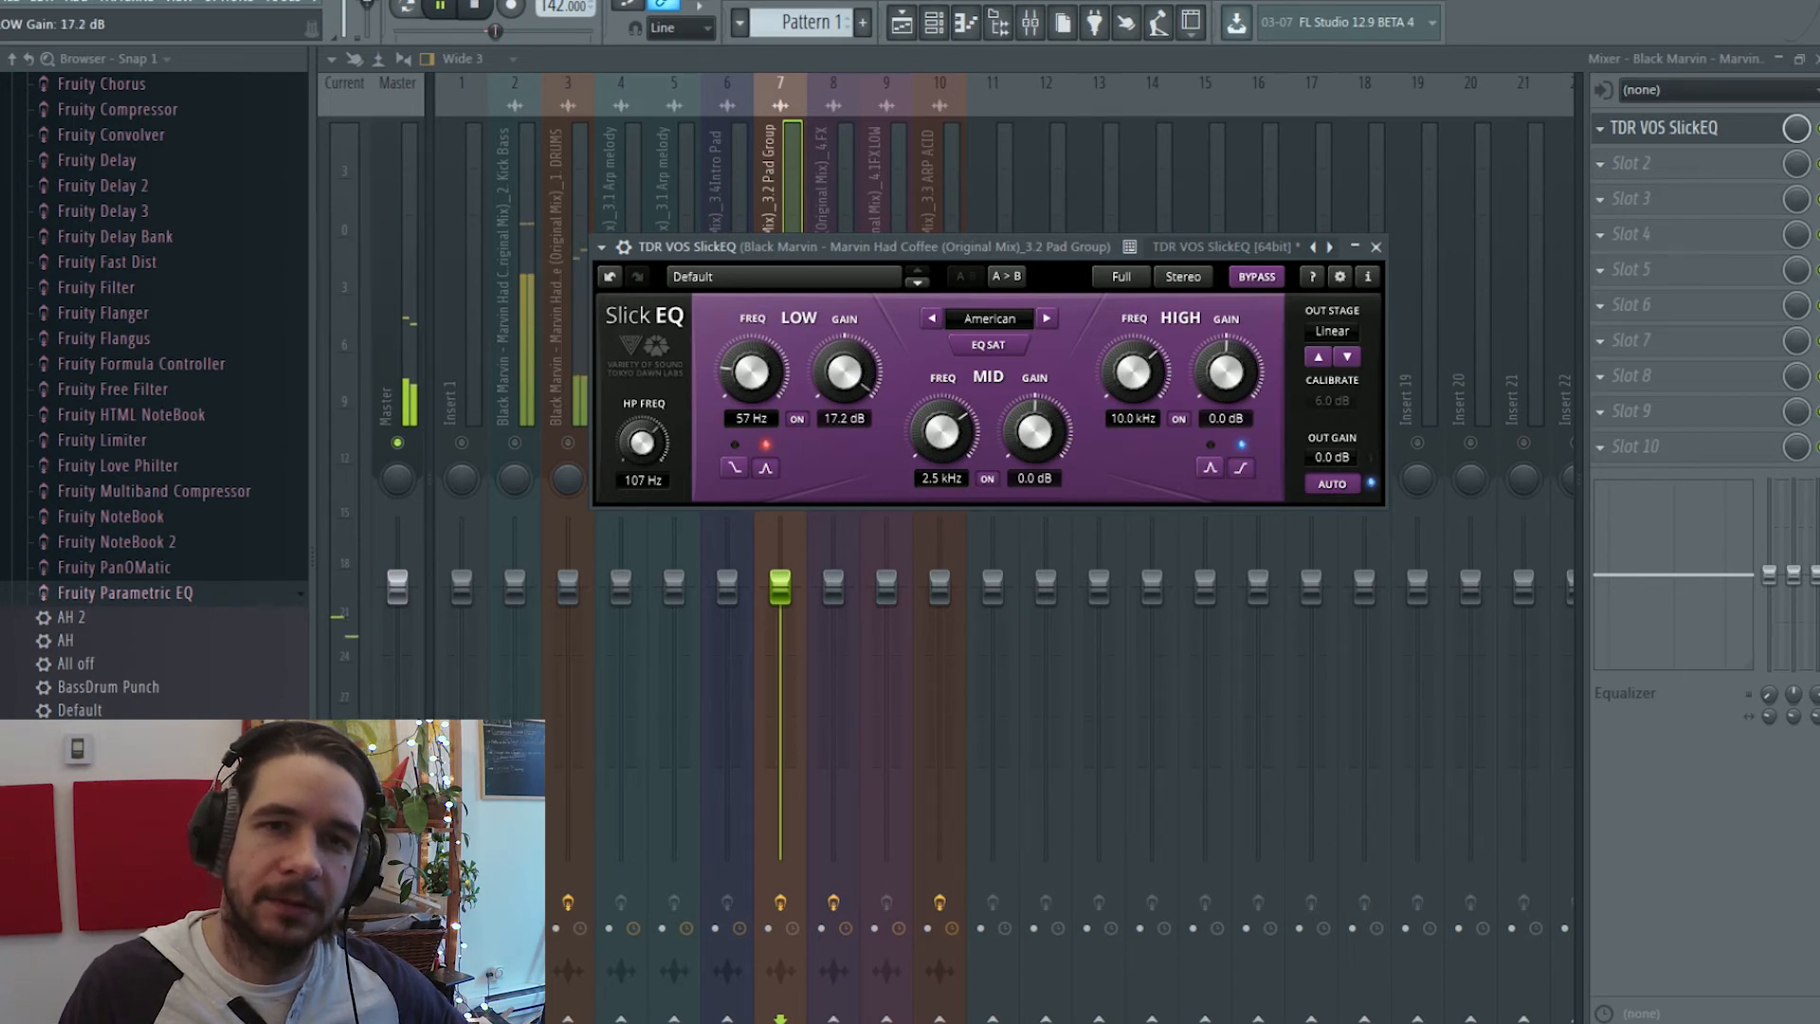
left_click_drag(750, 371, 750, 311)
left_click_drag(834, 355, 832, 432)
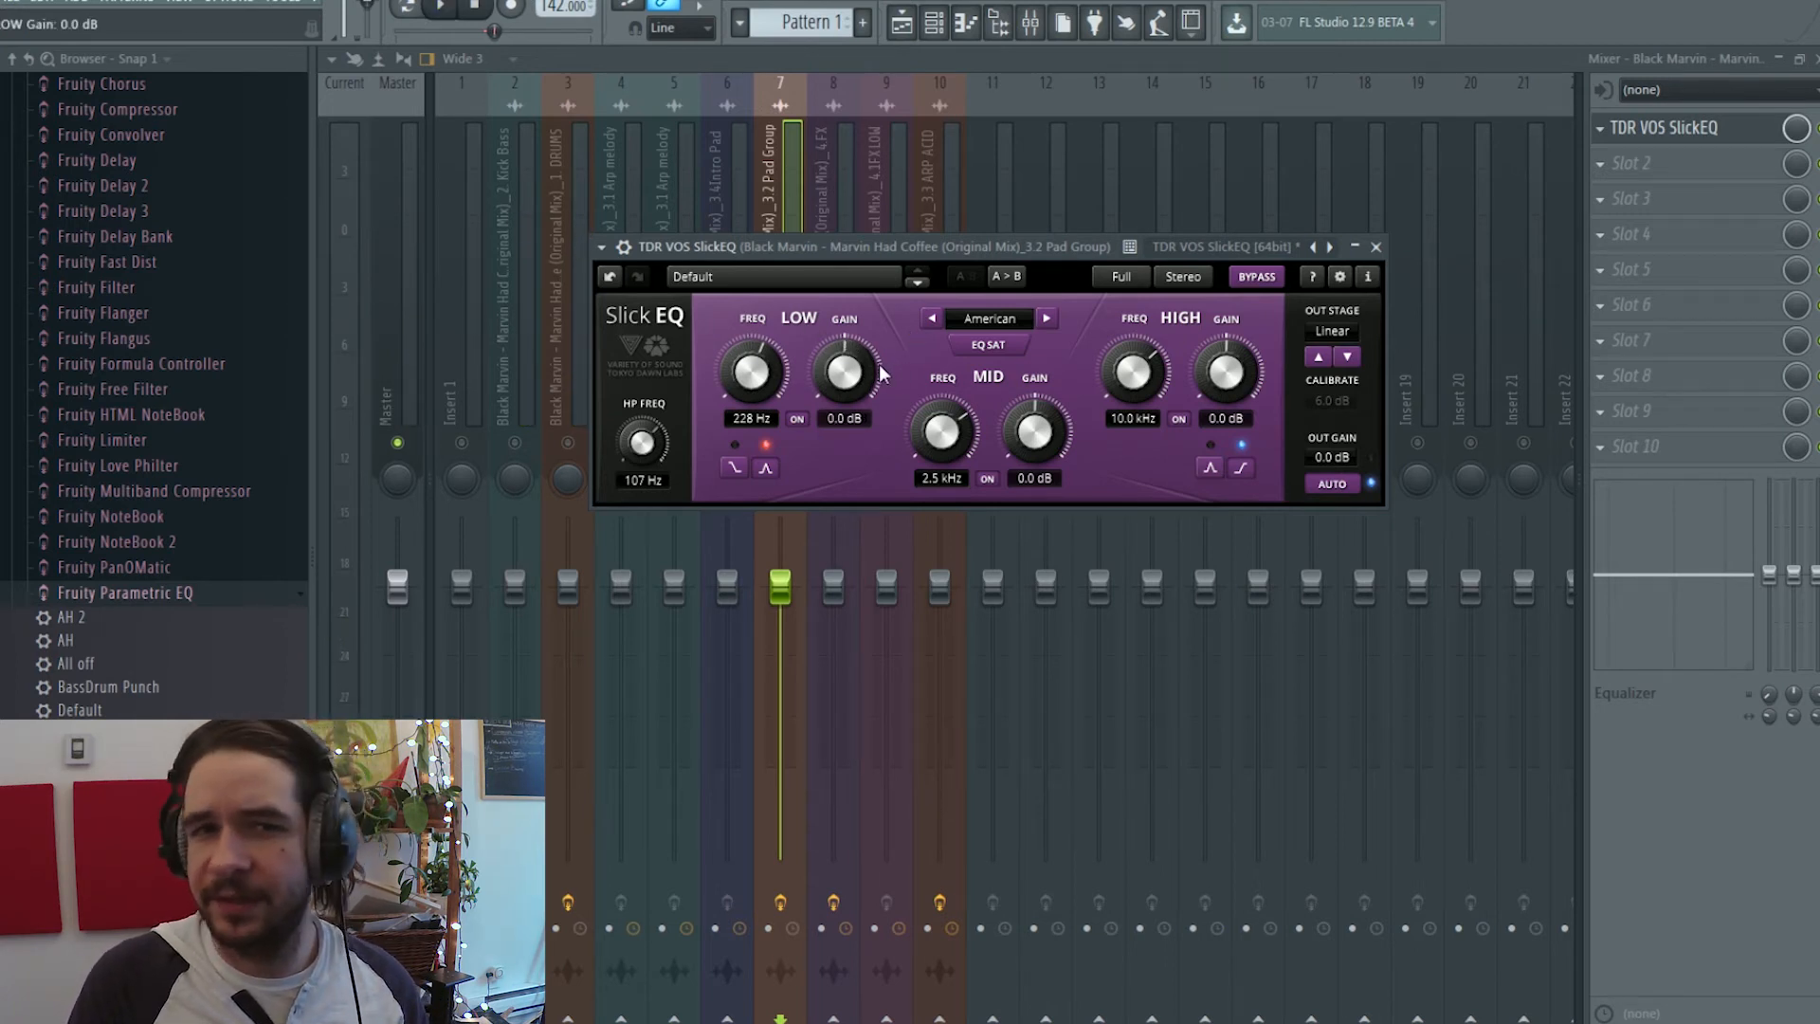
mouse_move(752, 376)
left_mouse_down()
mouse_move(752, 417)
mouse_move(752, 389)
left_mouse_up()
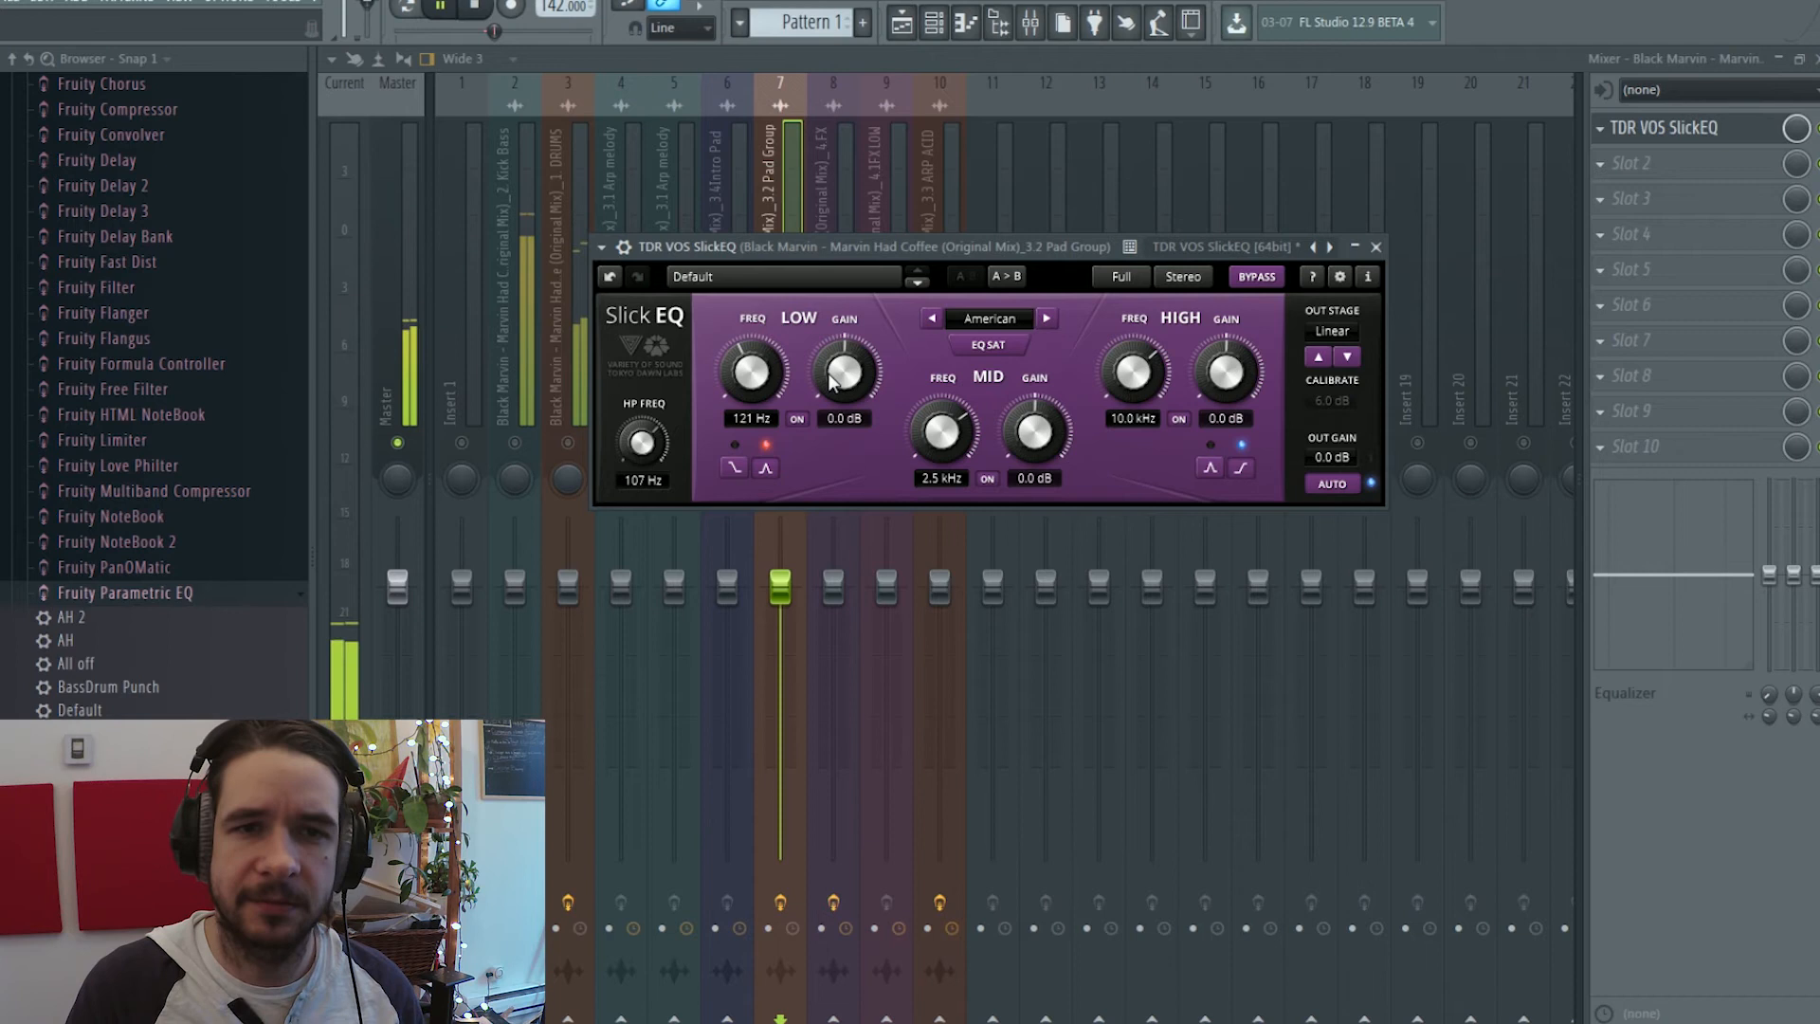
Switch the Pad Group's low band to a shelf shape, compare it switched off and on, and set its gain to -6.8 dB
left_click_drag(843, 372, 843, 438)
key("space")
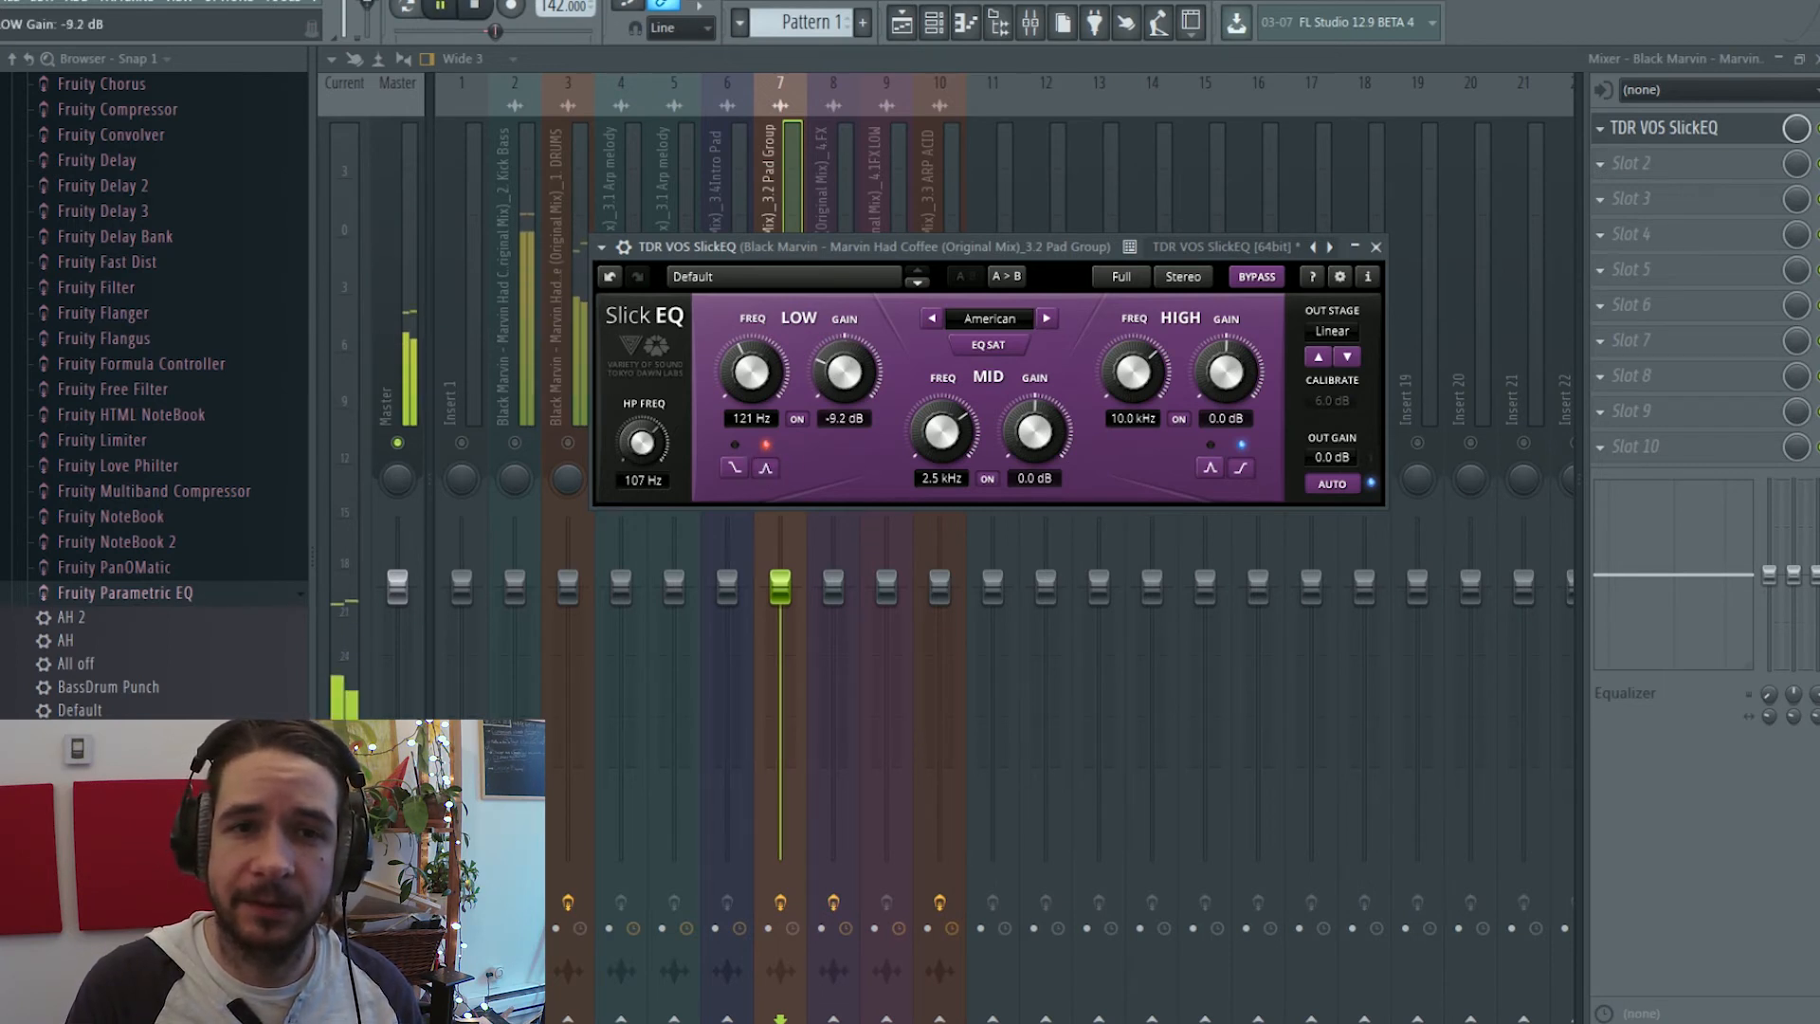
left_click(735, 467)
left_click_drag(844, 372, 844, 400)
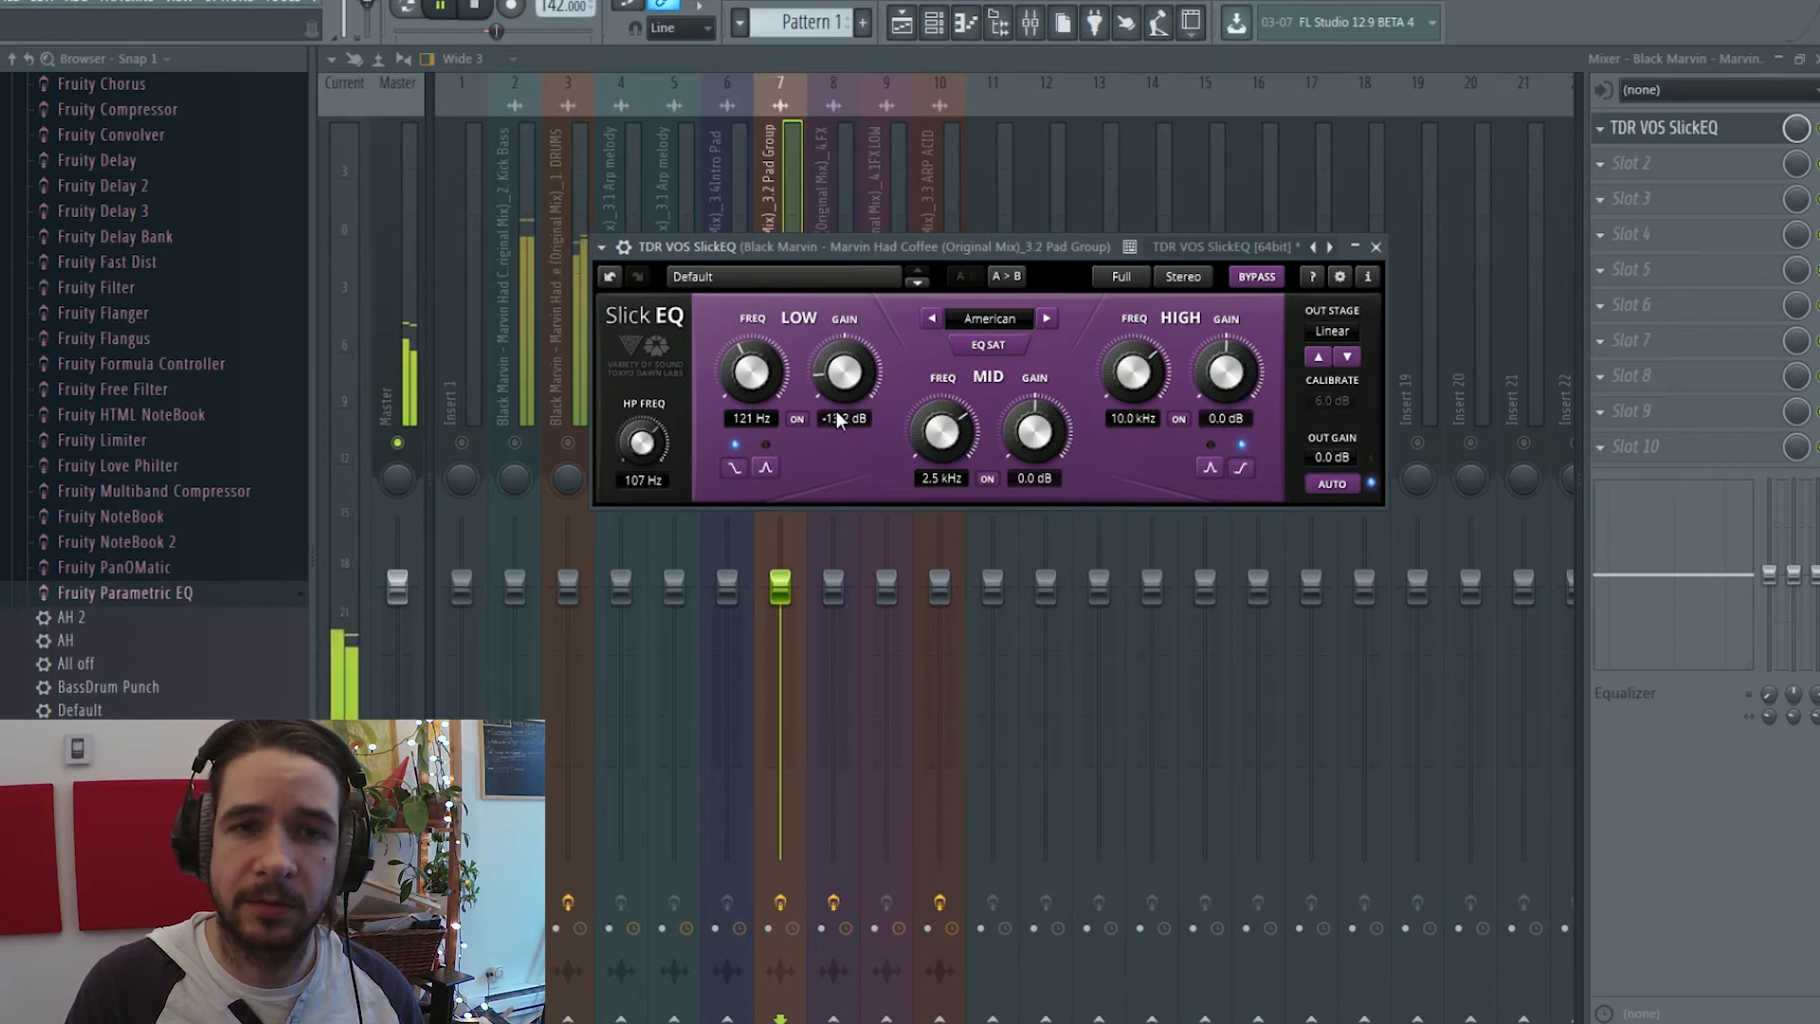
left_click(798, 421)
left_click(798, 424)
left_click_drag(844, 371, 853, 336)
key("space")
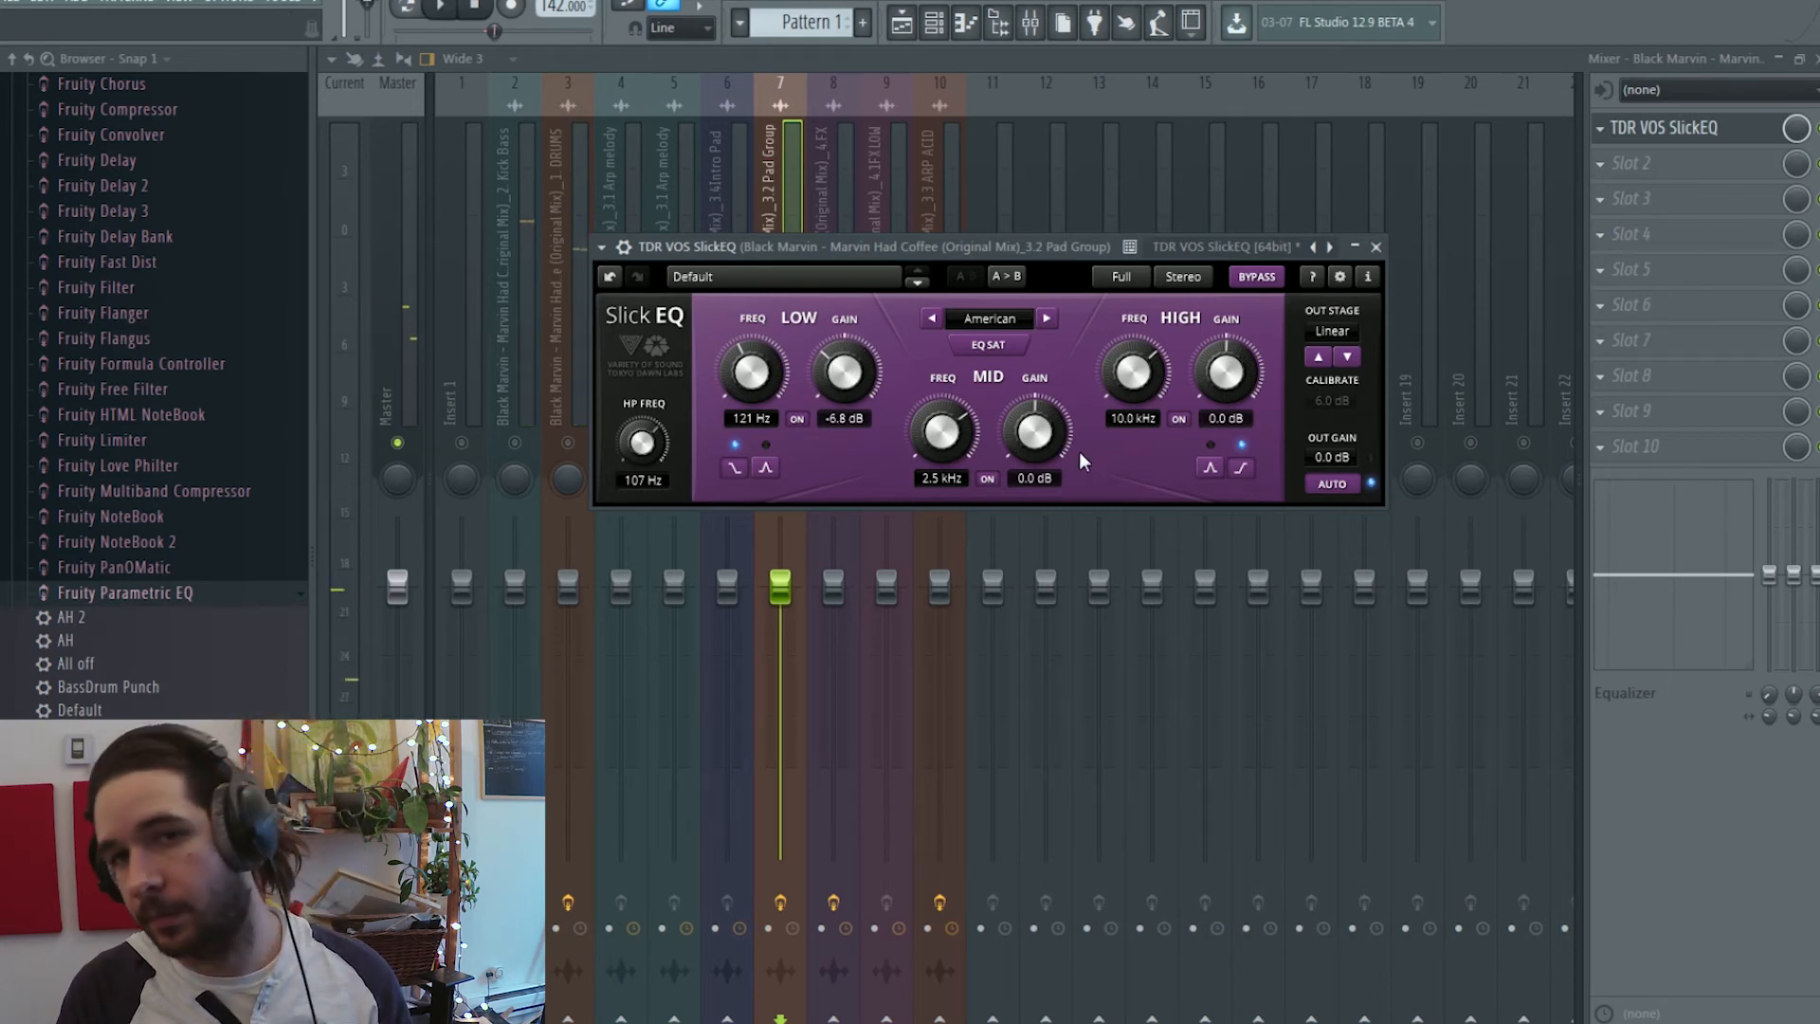
Try a strong mid-band boost at 2.5 kHz, settle its gain at 1.2 dB, and compare the sound with the EQ bypassed
key("space")
left_click_drag(1035, 438, 1035, 370)
left_click_drag(965, 417, 1038, 408)
key("space")
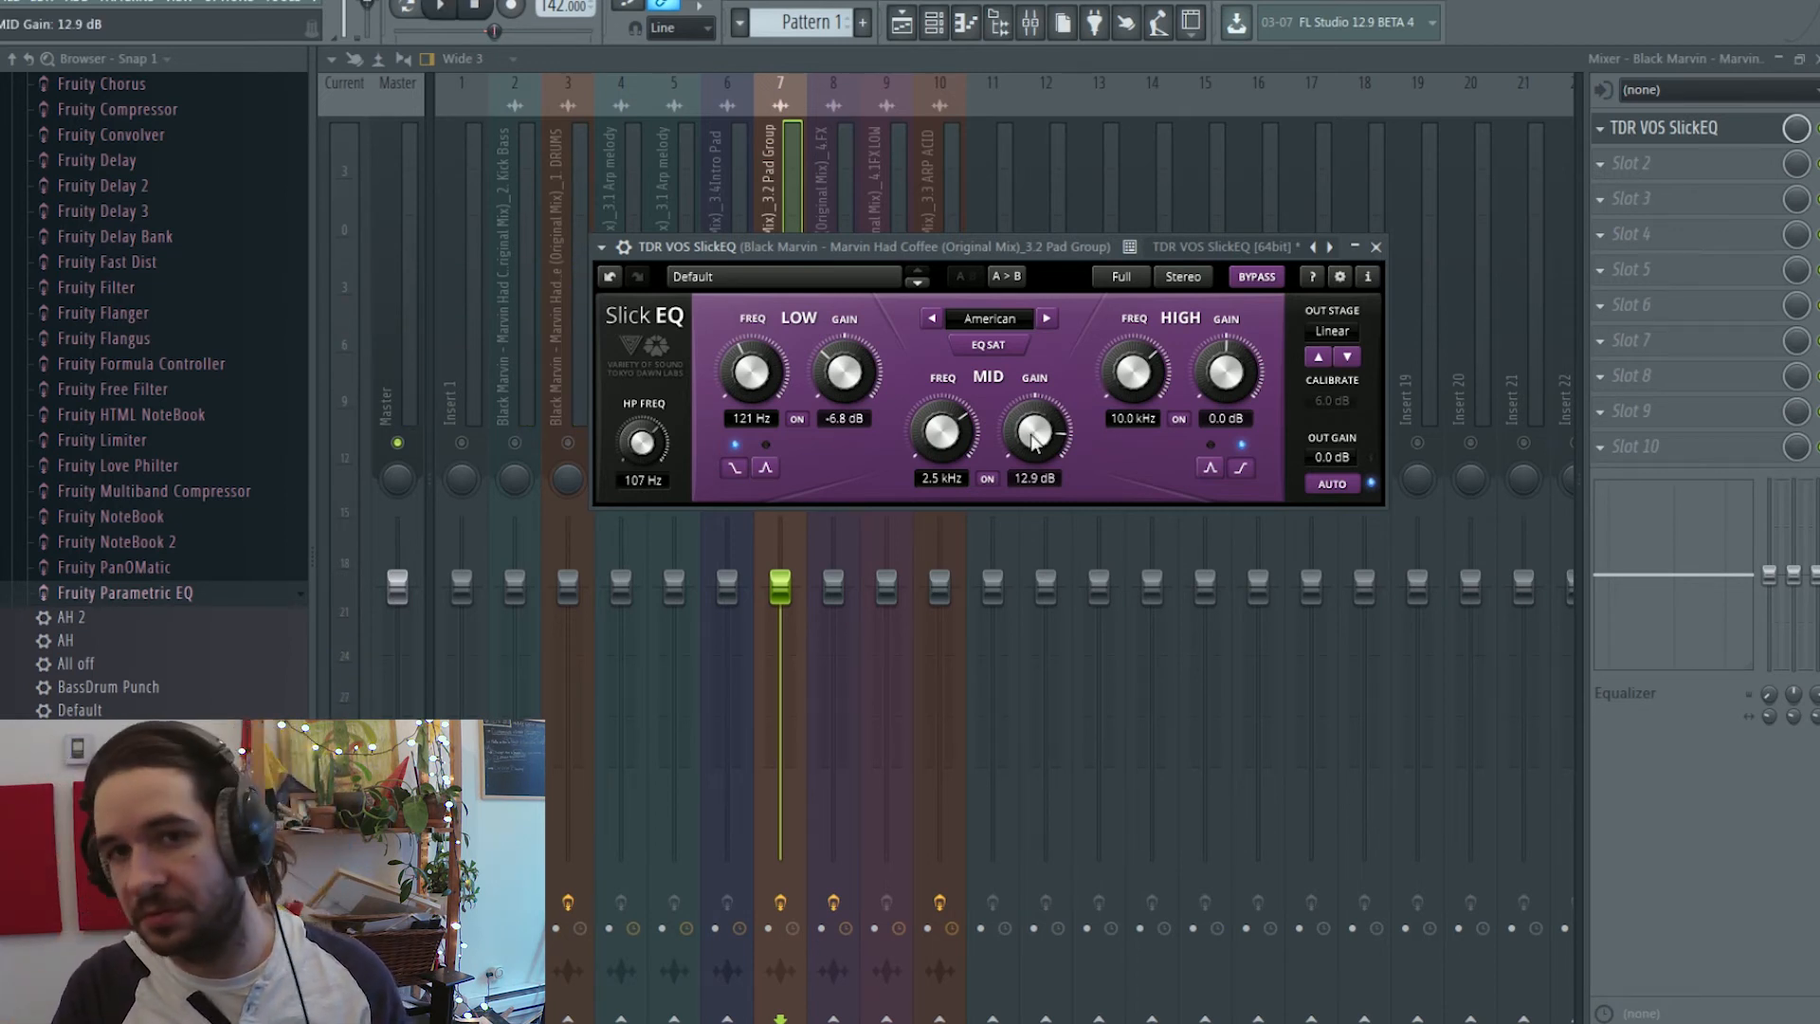
mouse_move(1034, 431)
left_mouse_down()
mouse_move(1034, 466)
mouse_move(1034, 445)
left_mouse_up()
key("space")
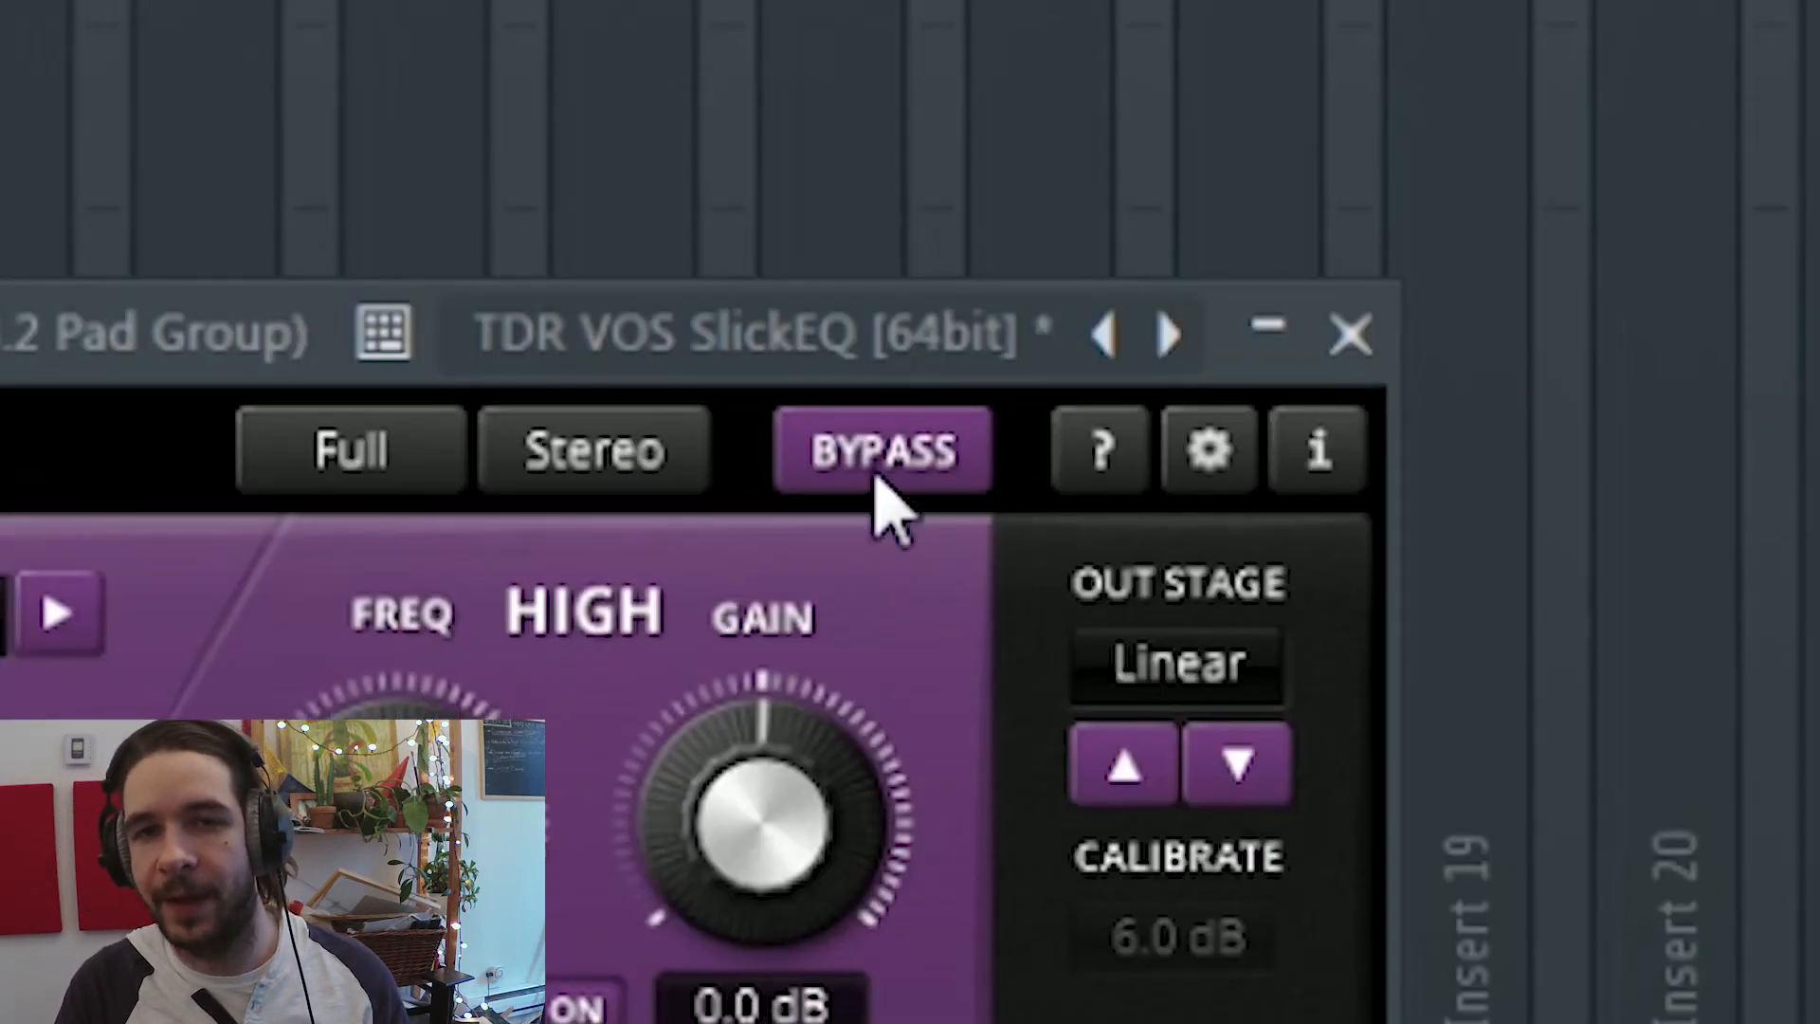
left_click(877, 465)
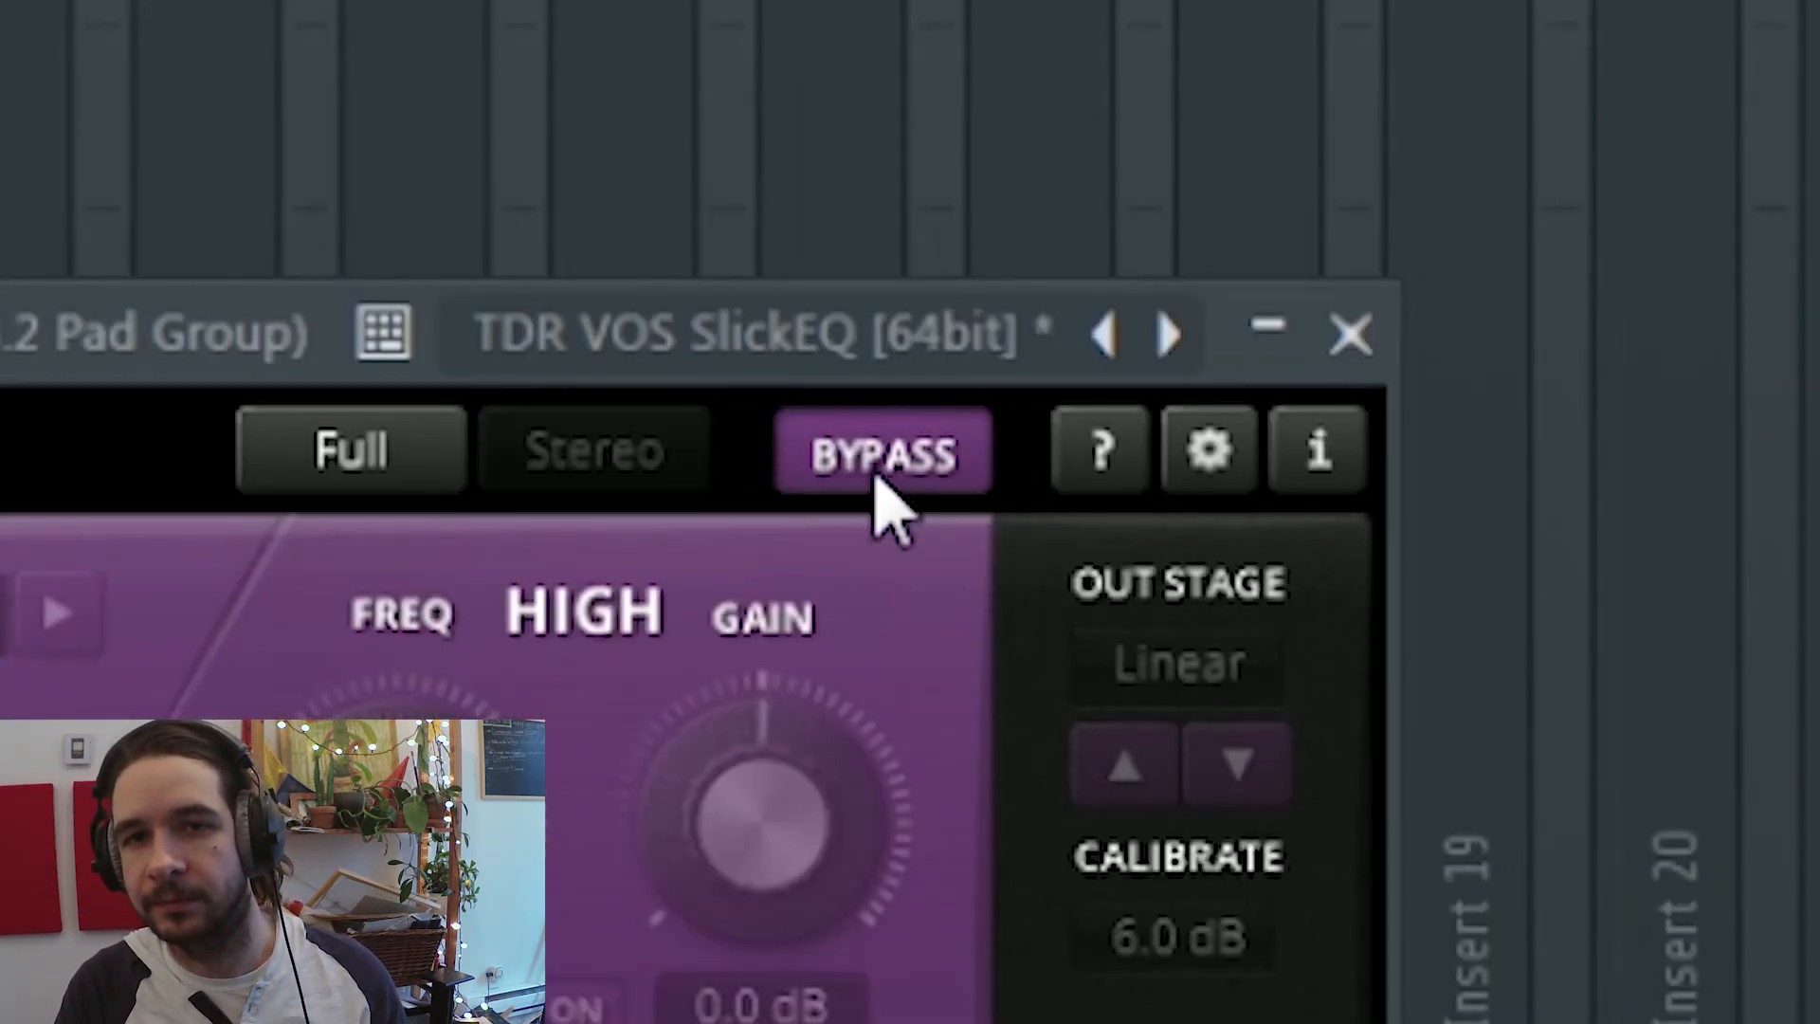
left_click(879, 479)
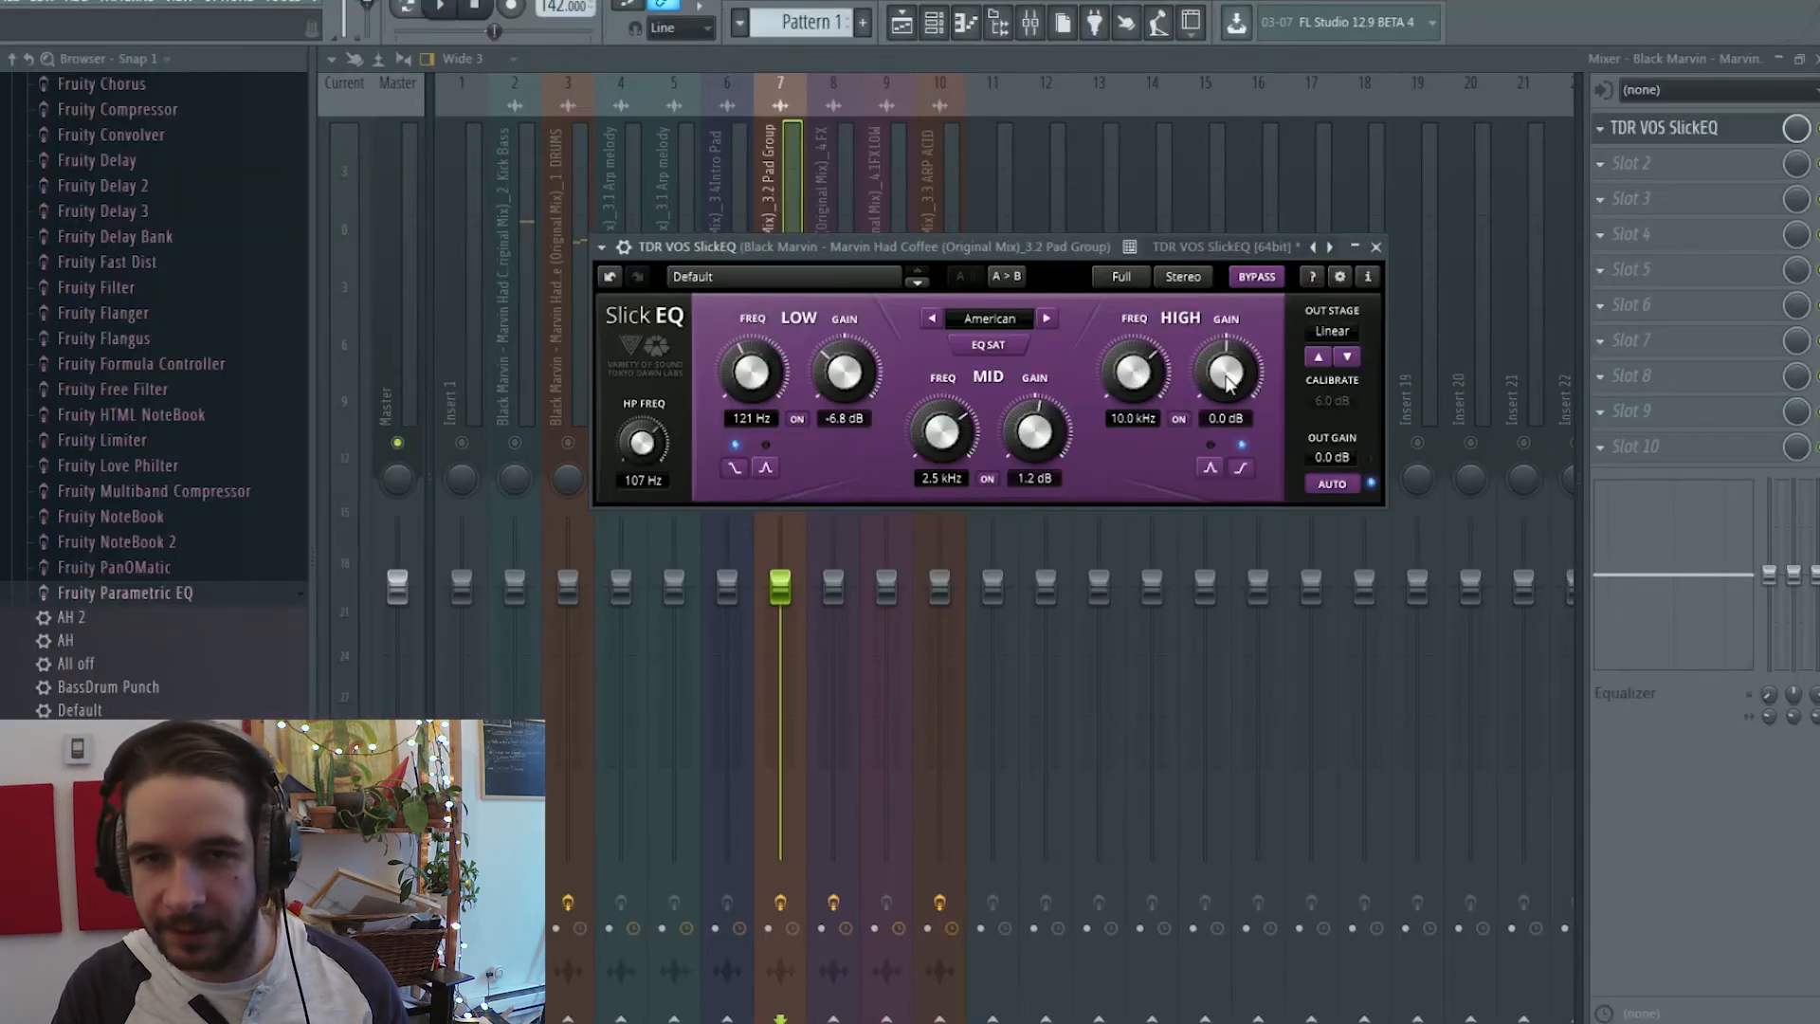
Boost the high band to 10.1 dB gain and set its frequency to 10.4 kHz, comparing with the band switched off and on
key("space")
left_click_drag(1228, 379, 1224, 338)
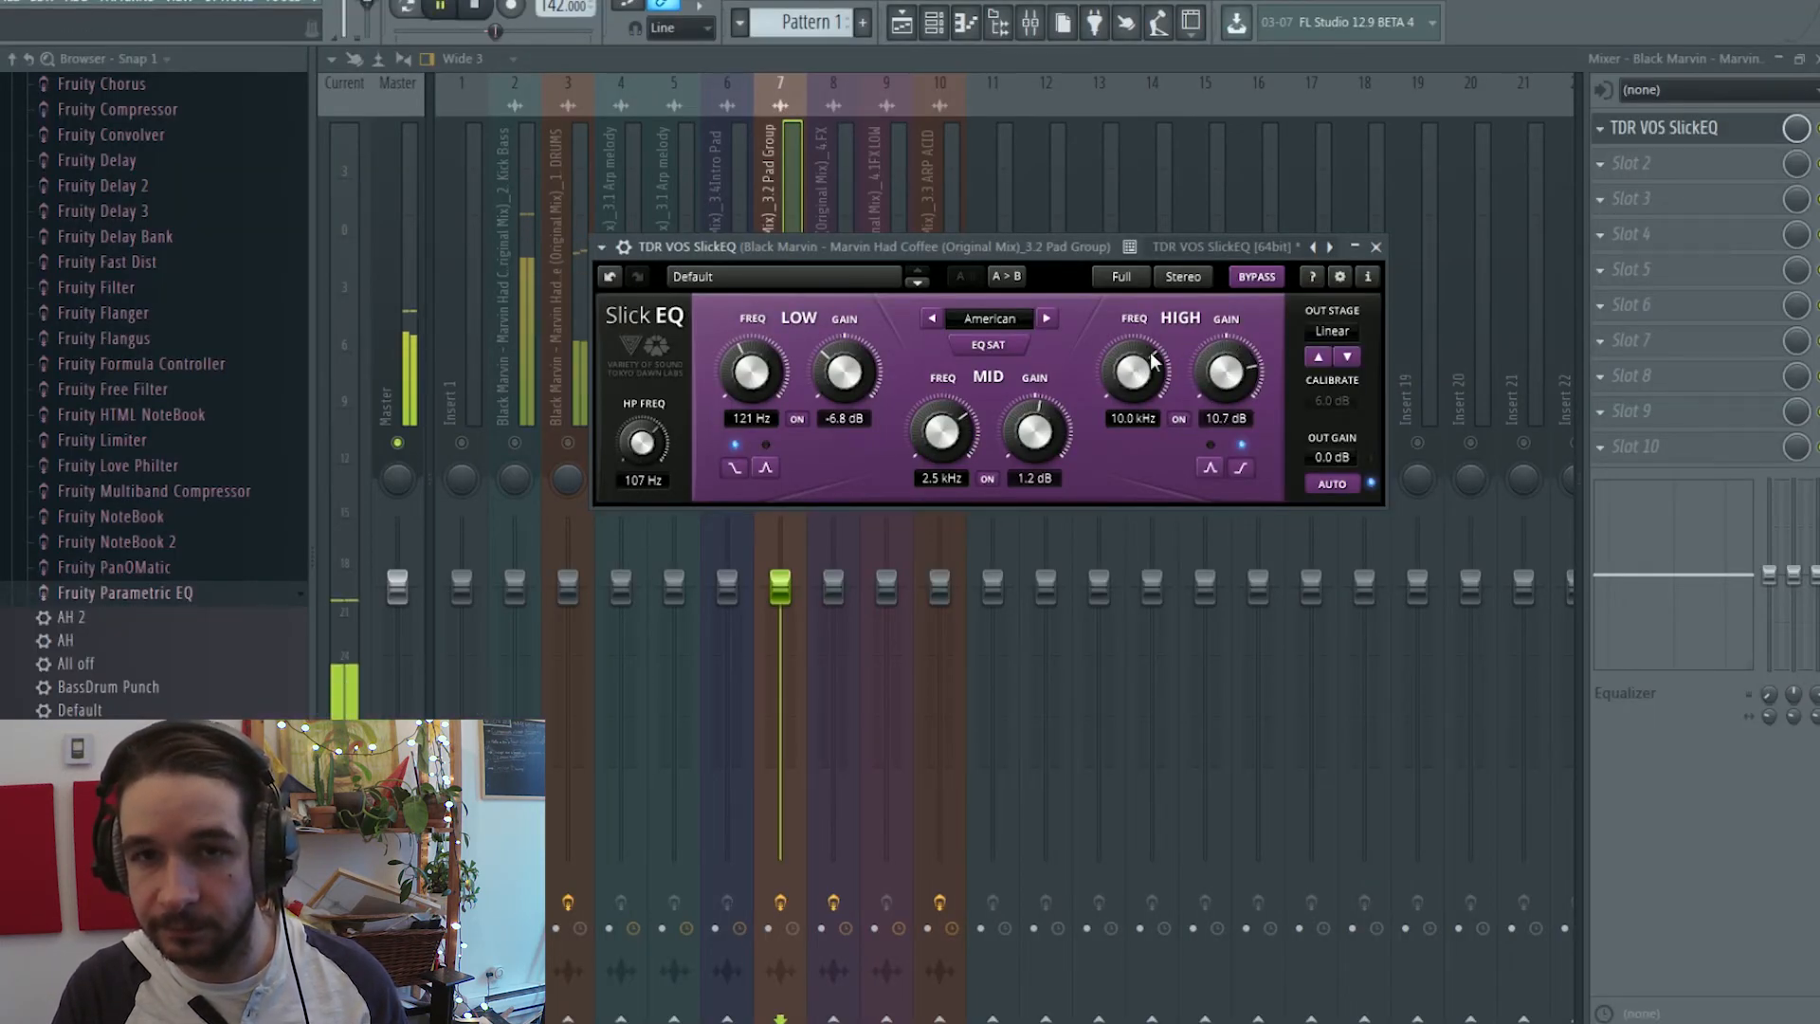
key("space")
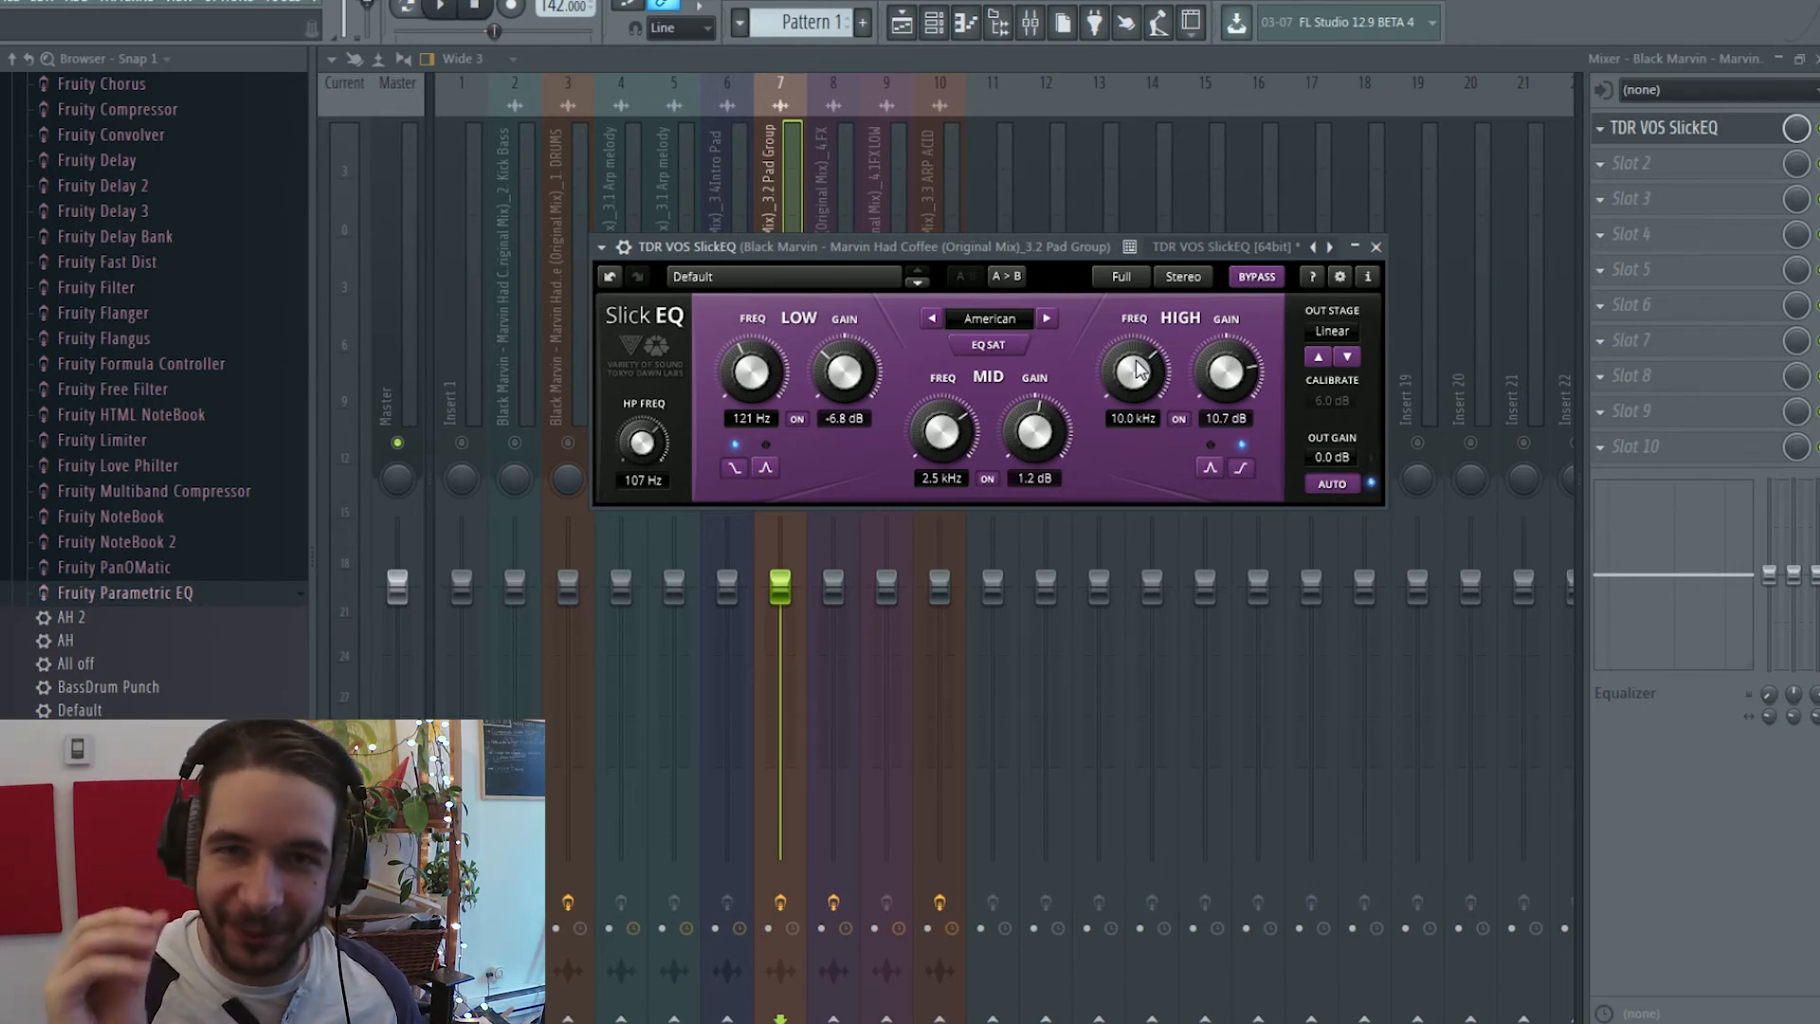
key("space")
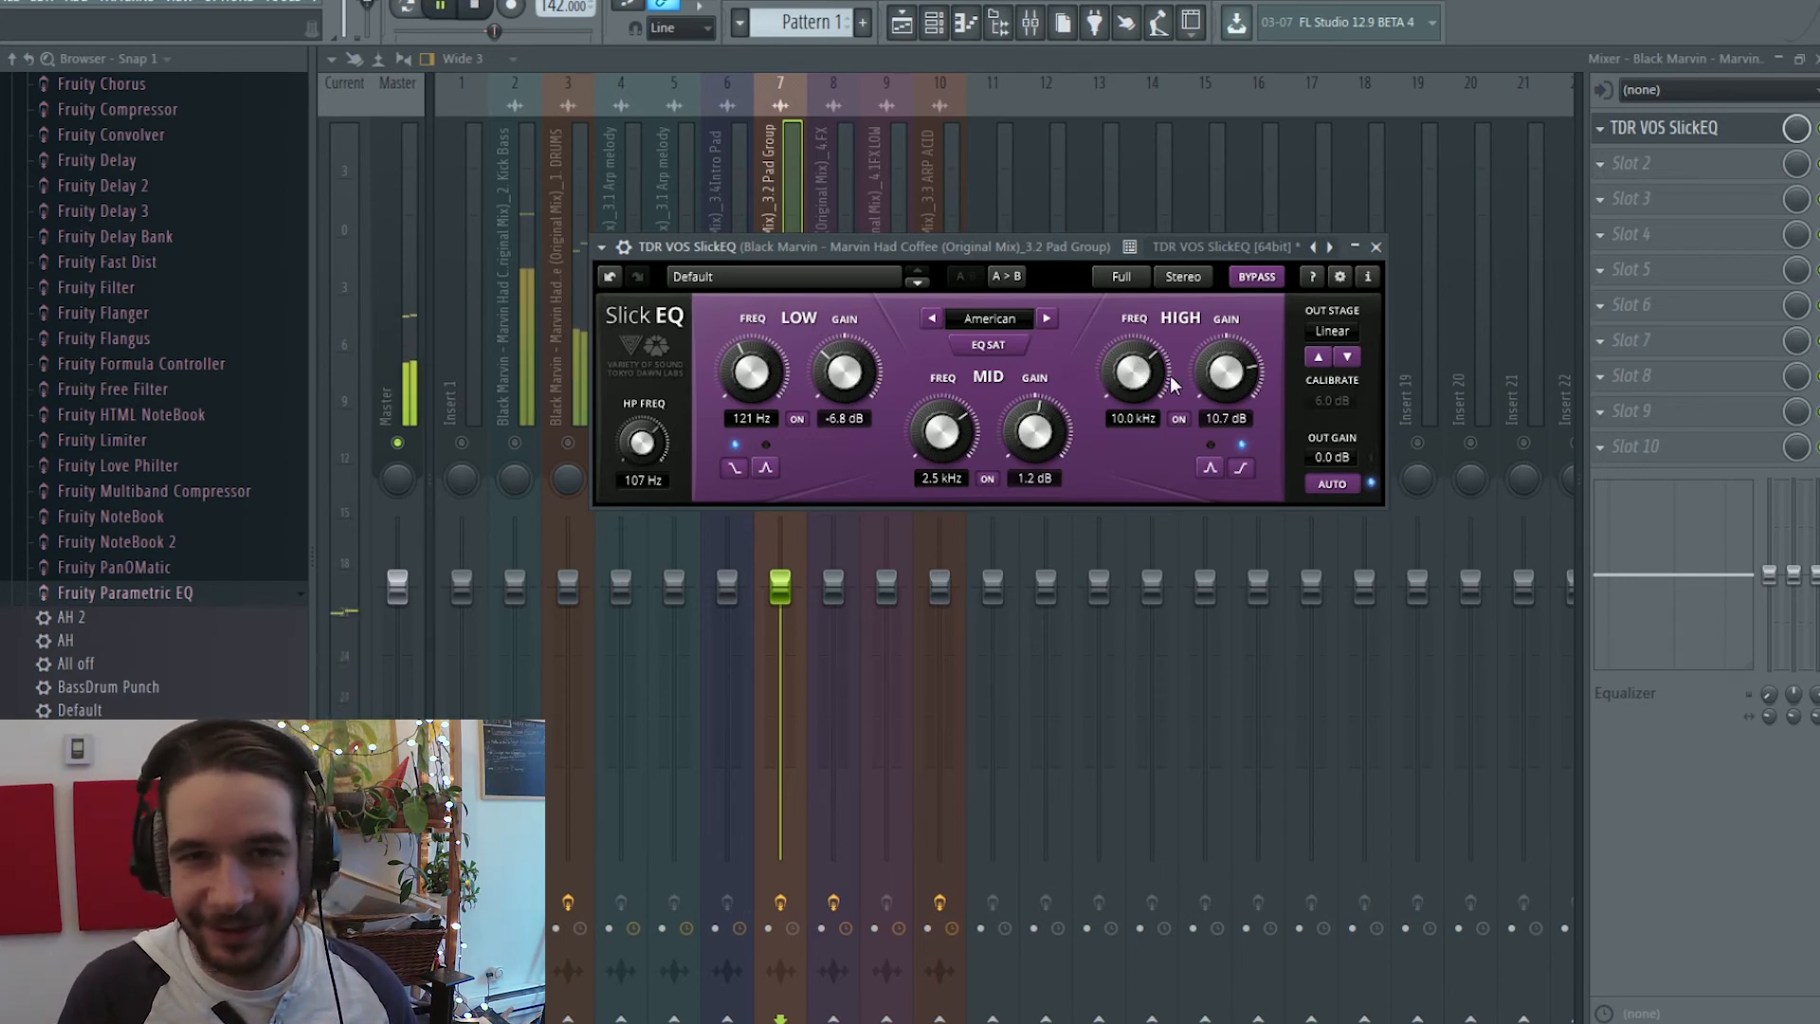
left_click(1180, 419)
left_click(1183, 423)
left_click_drag(1225, 374, 1139, 368)
key("space")
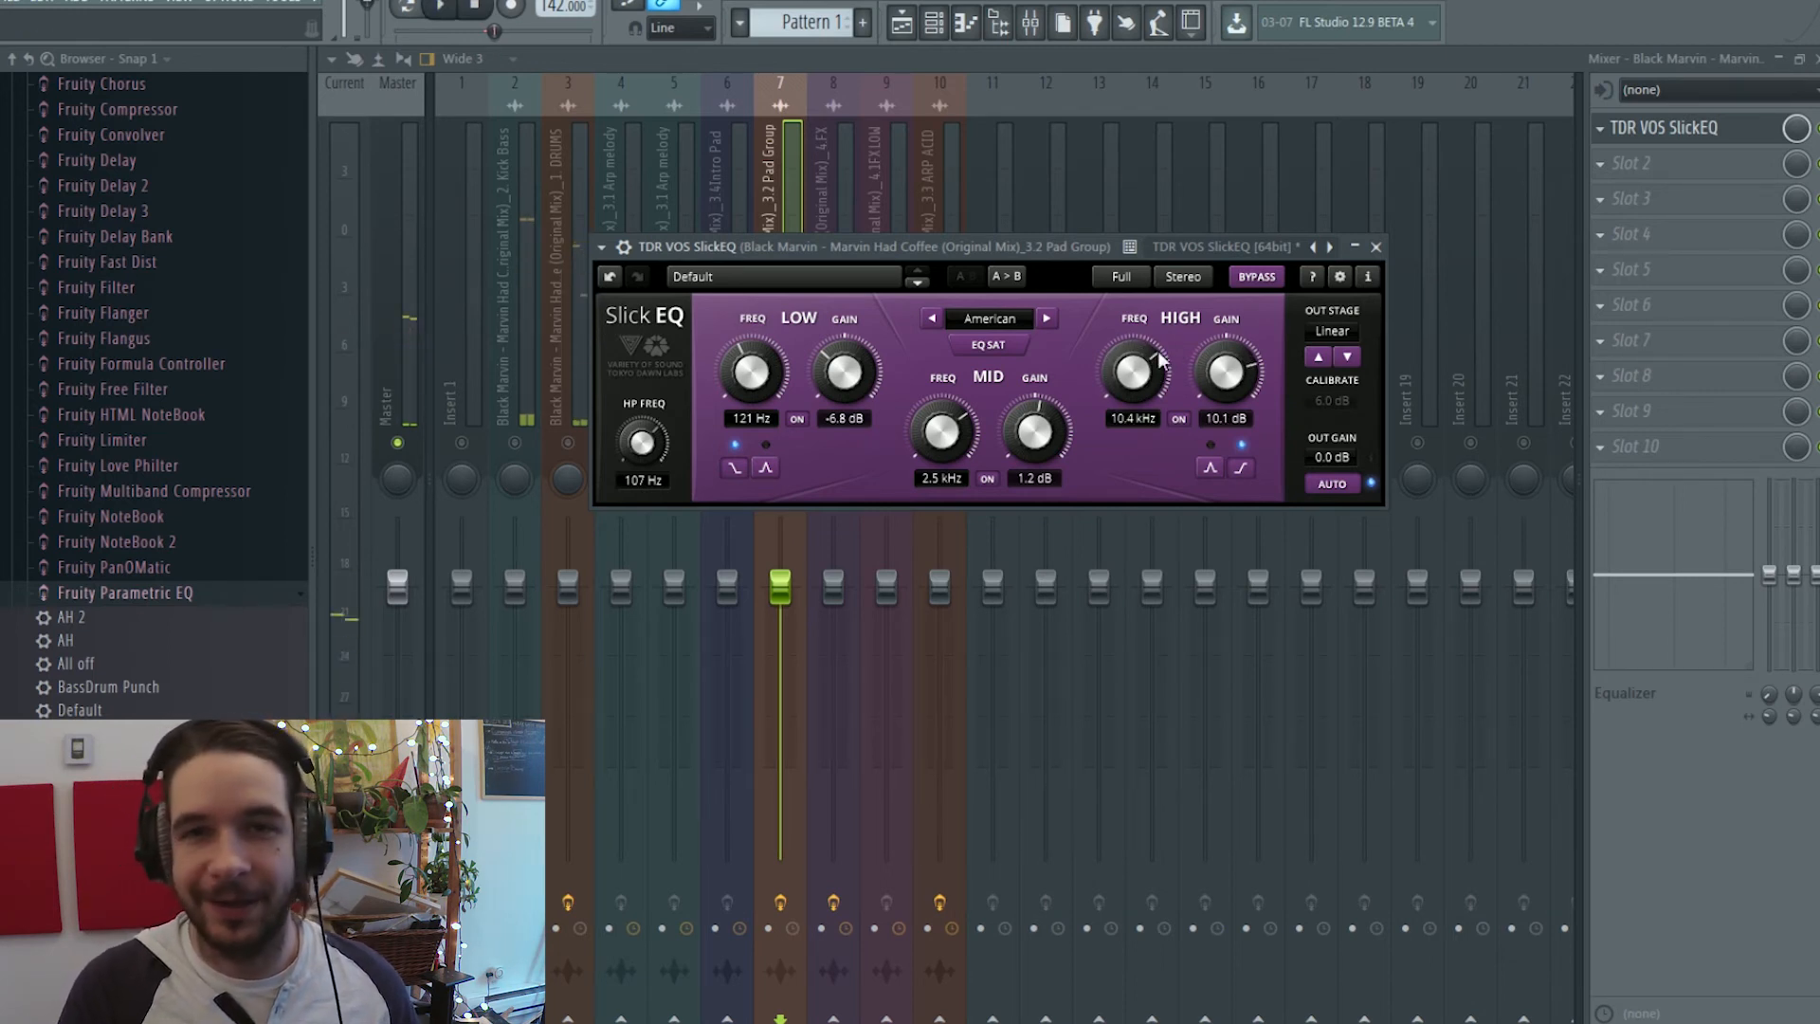
Reduce the high band's gain to 1.5 dB by ear, comparing the equalized sound with the EQ bypassed
left_click_drag(1230, 374, 1230, 383)
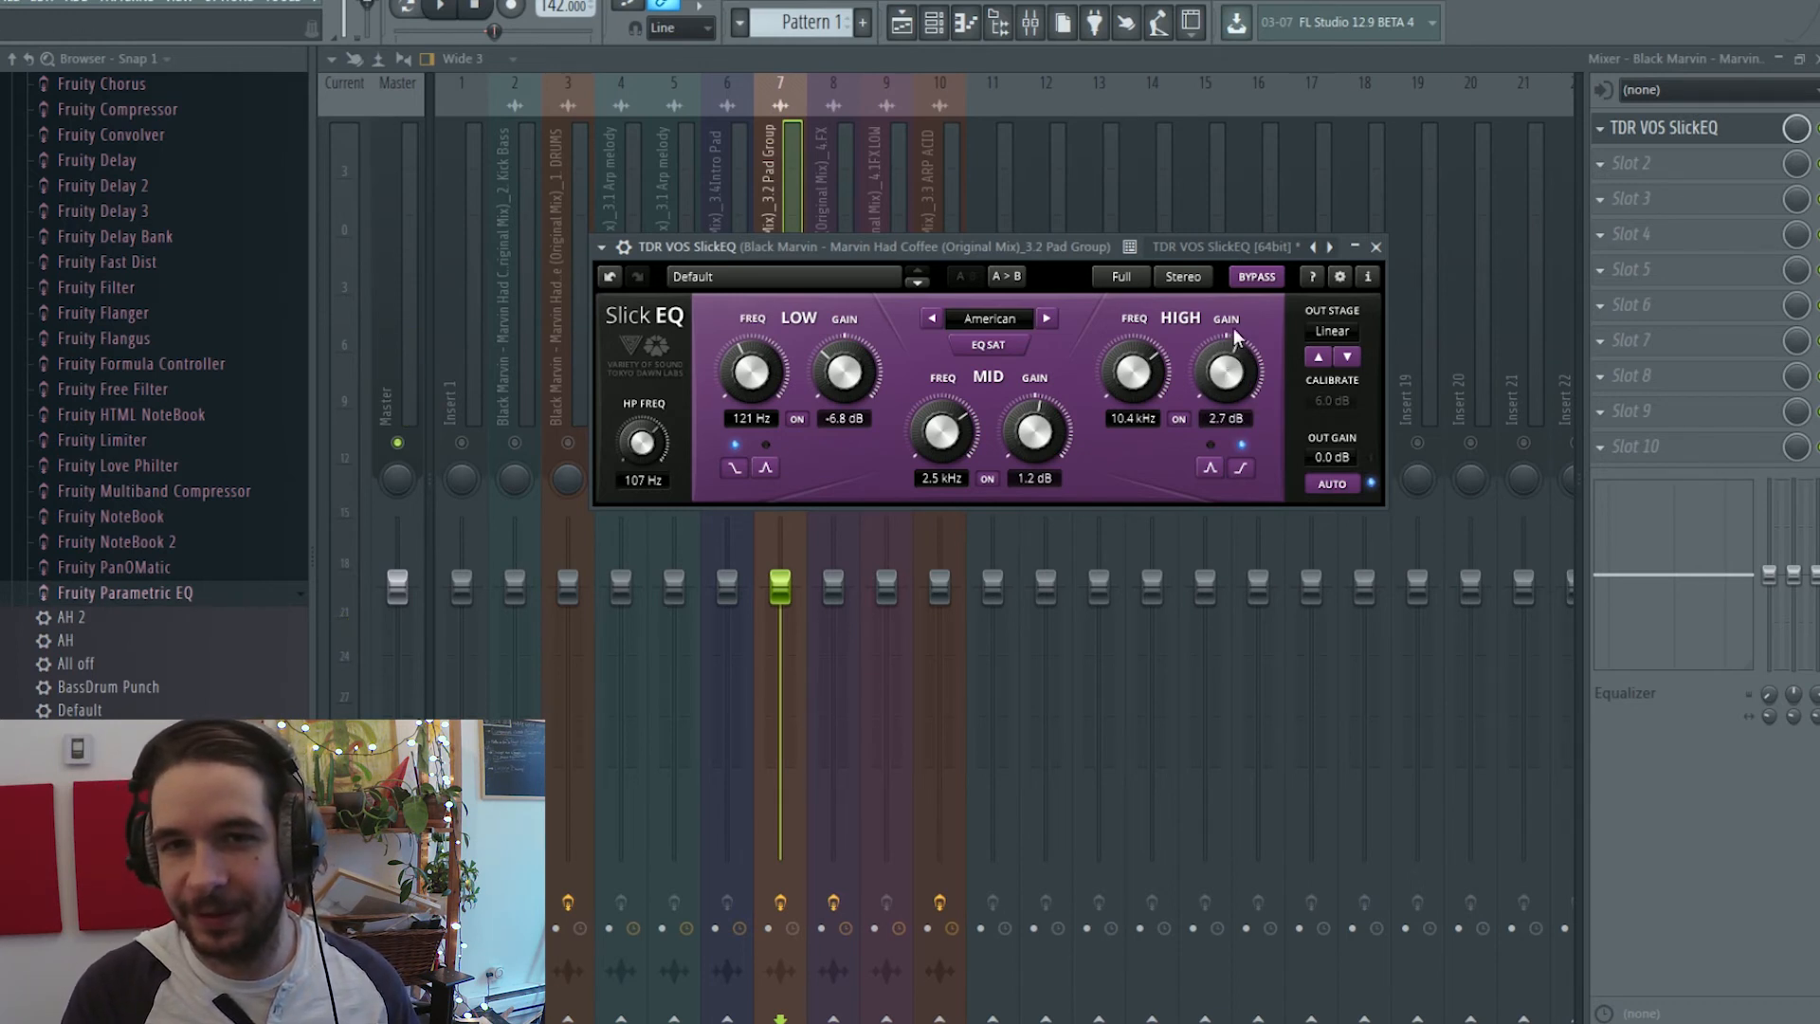
left_click_drag(1226, 389, 1225, 394)
key("space")
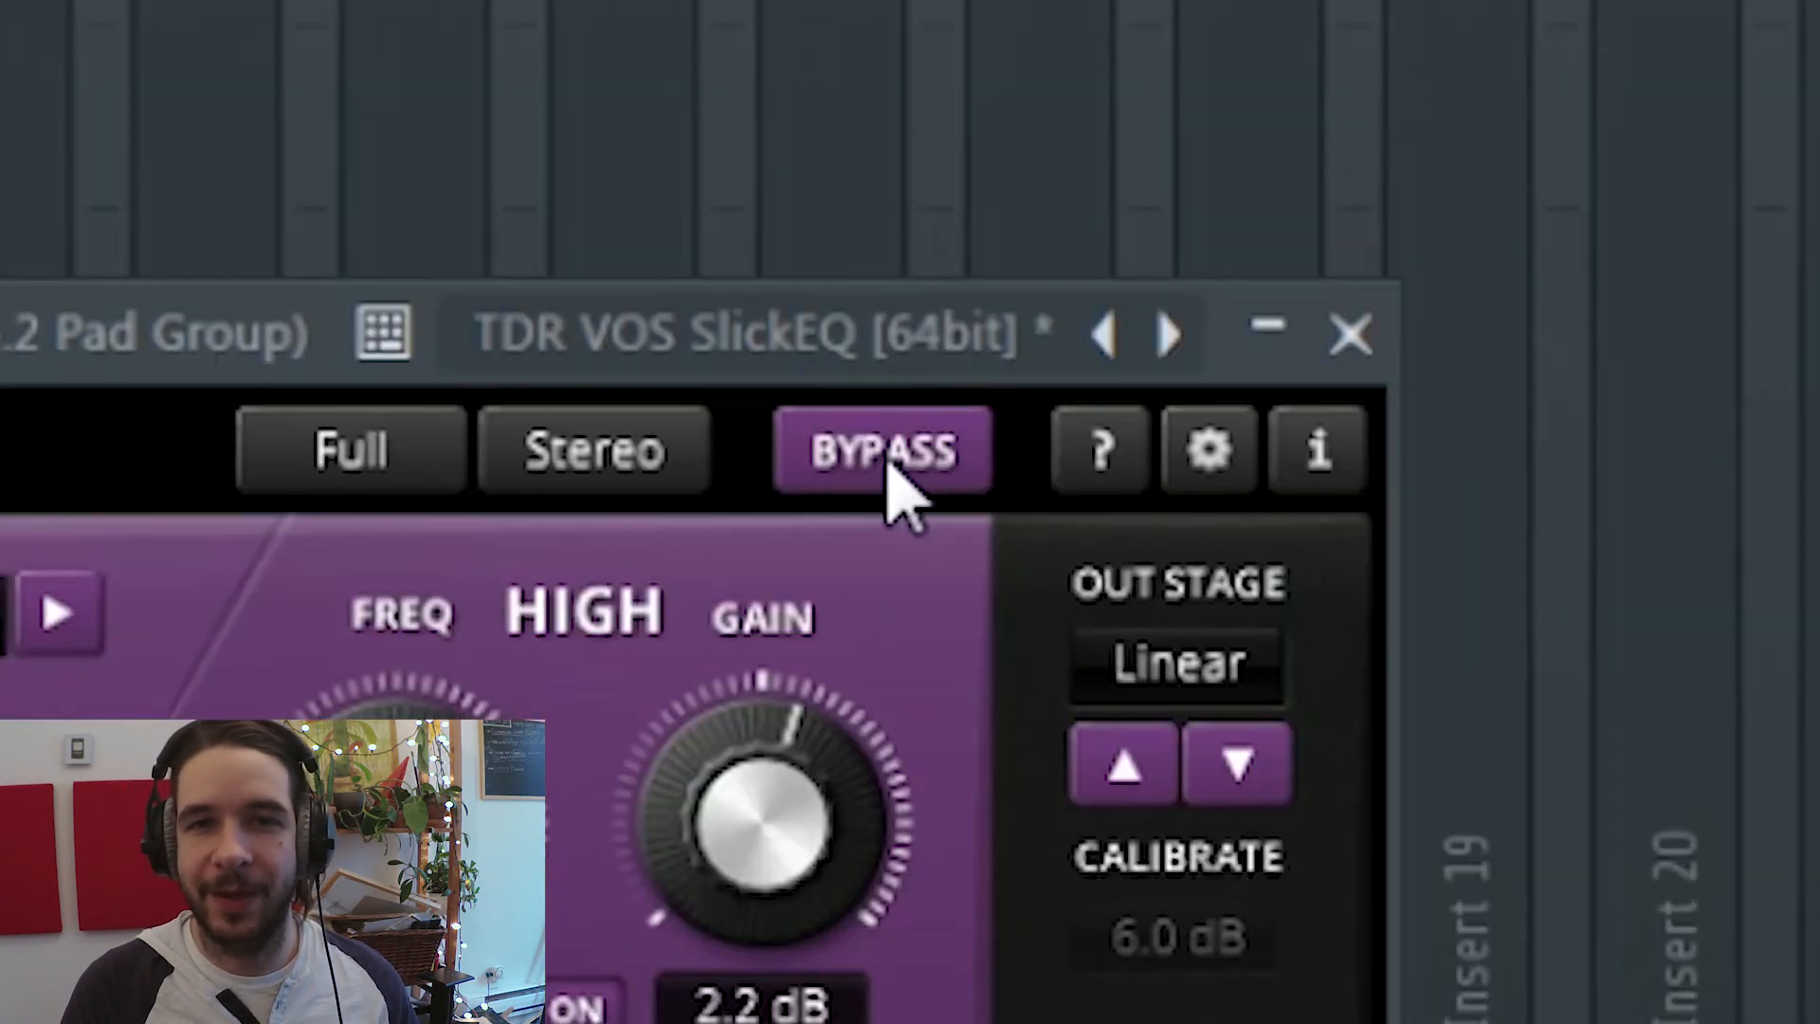
left_click(889, 462)
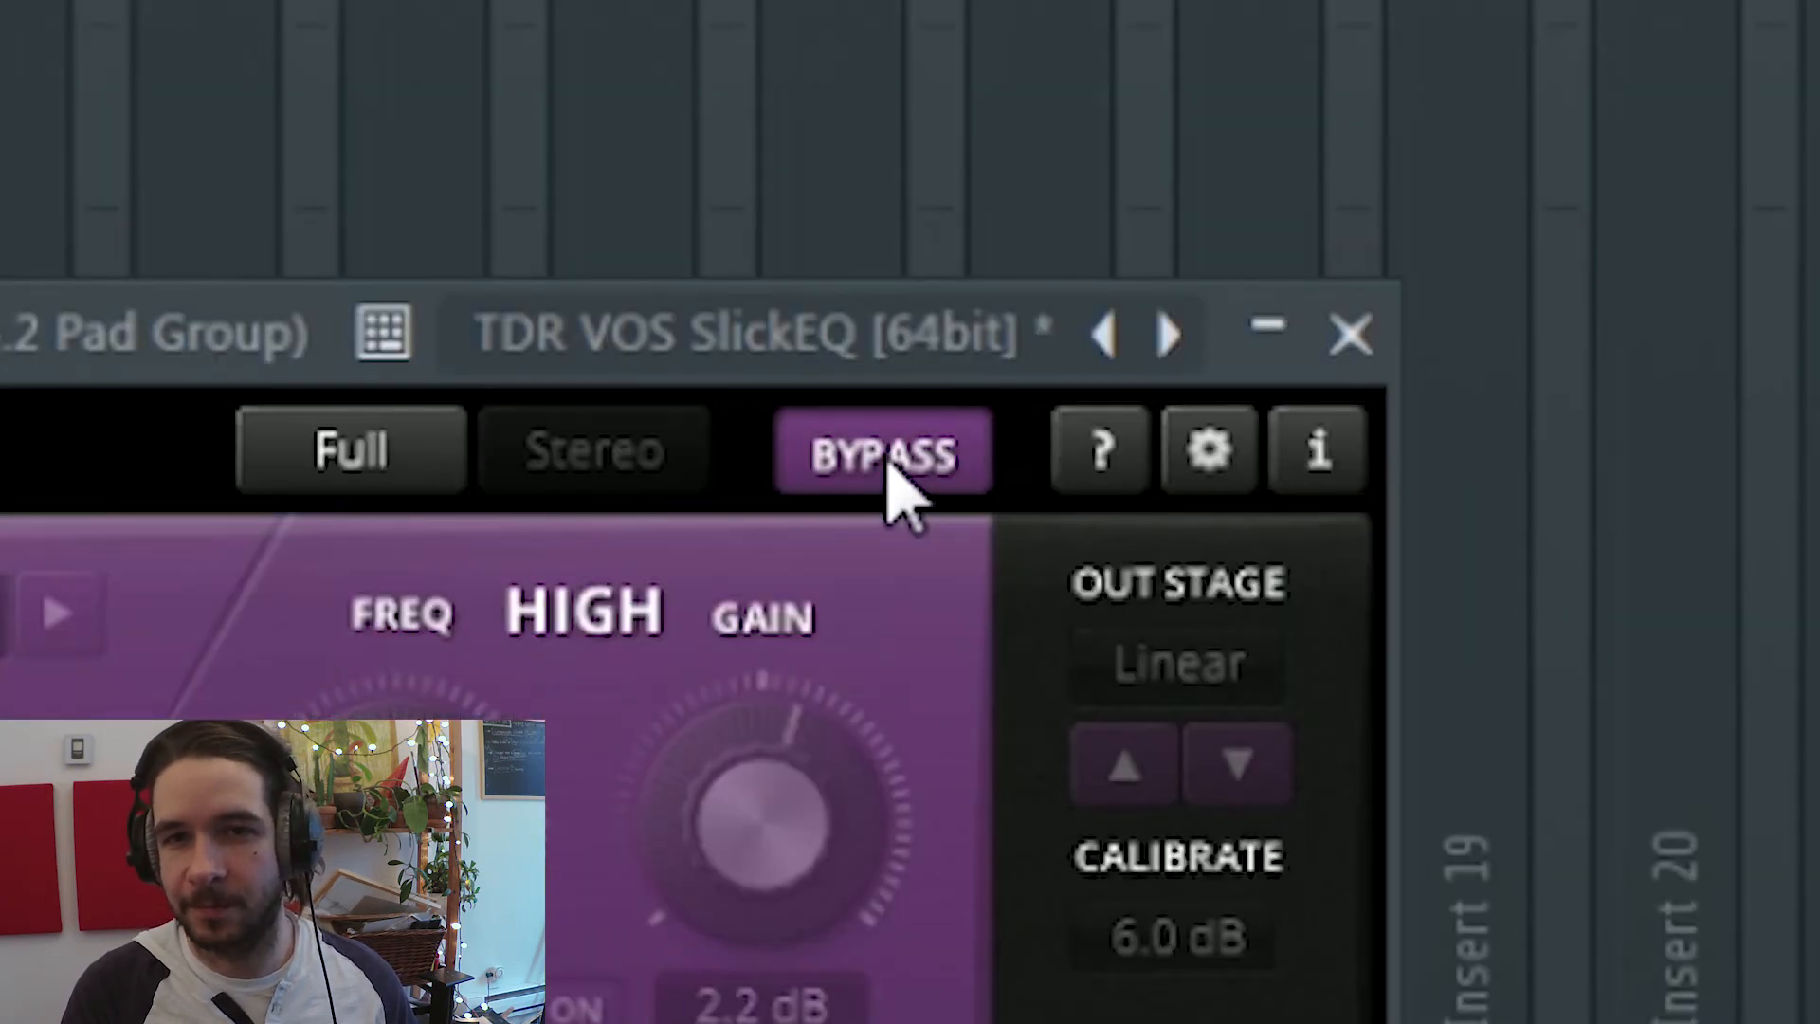
left_click(889, 462)
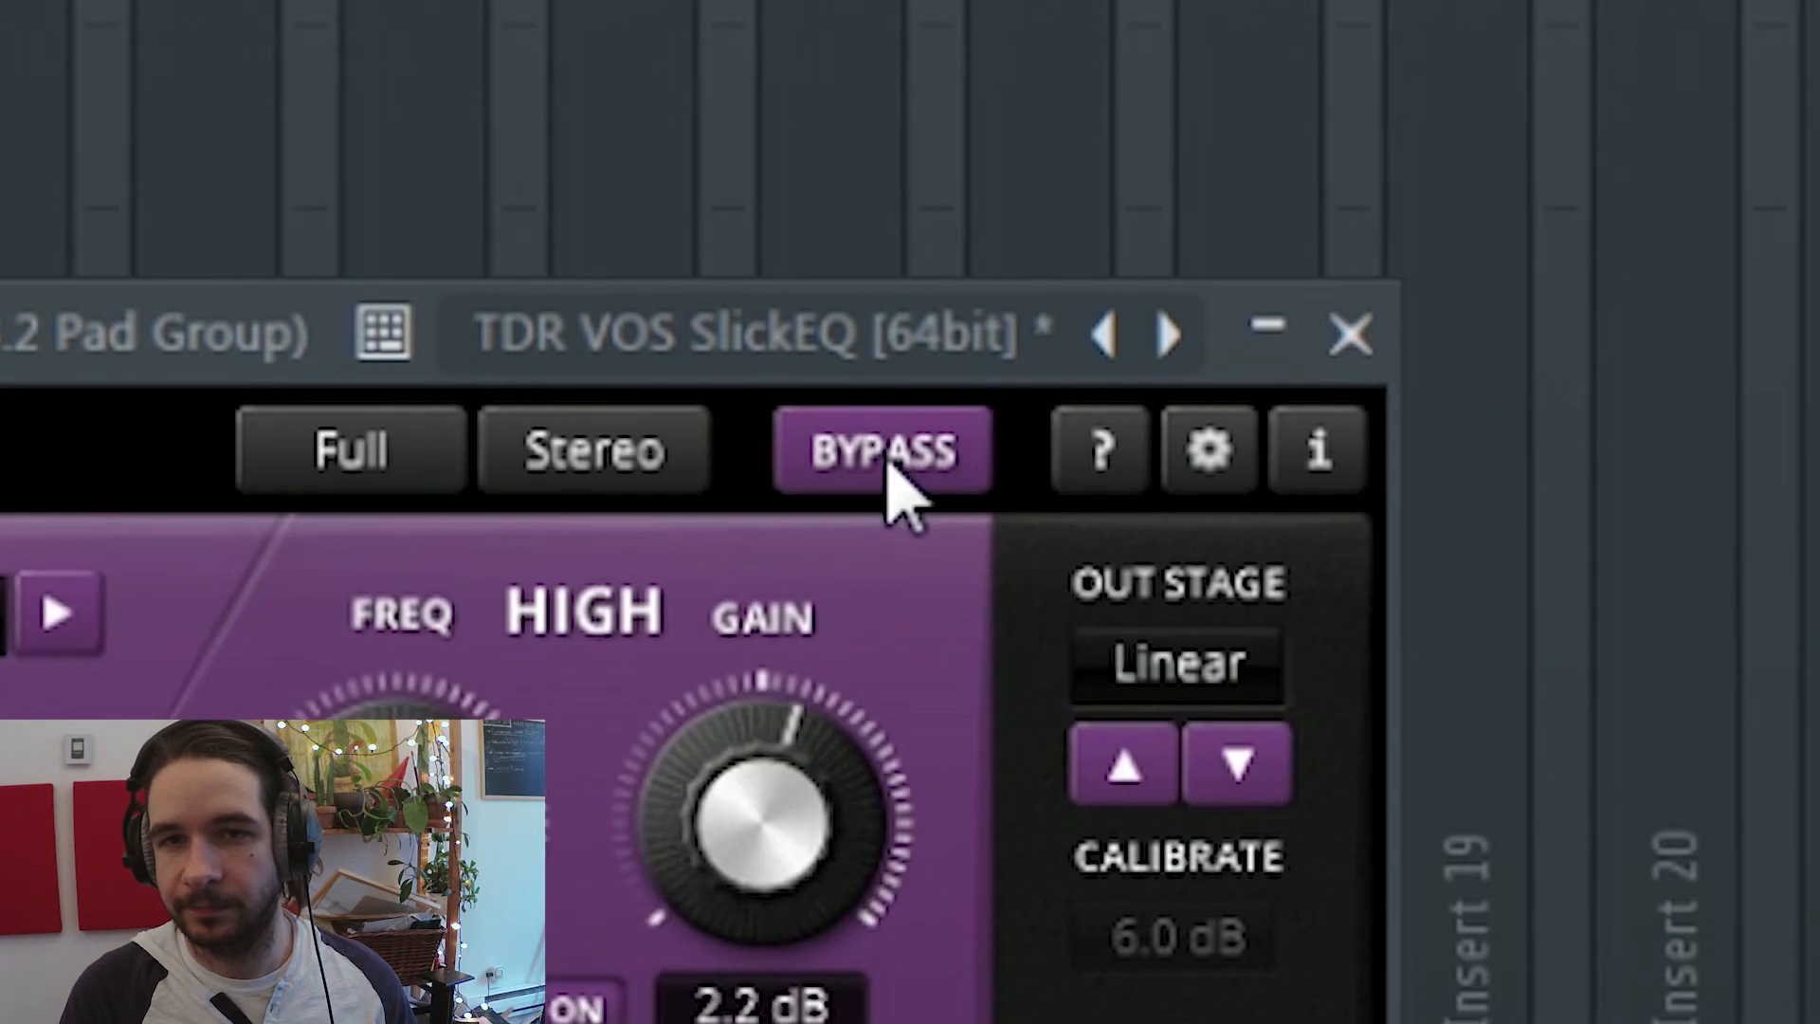
left_click_drag(817, 806, 817, 853)
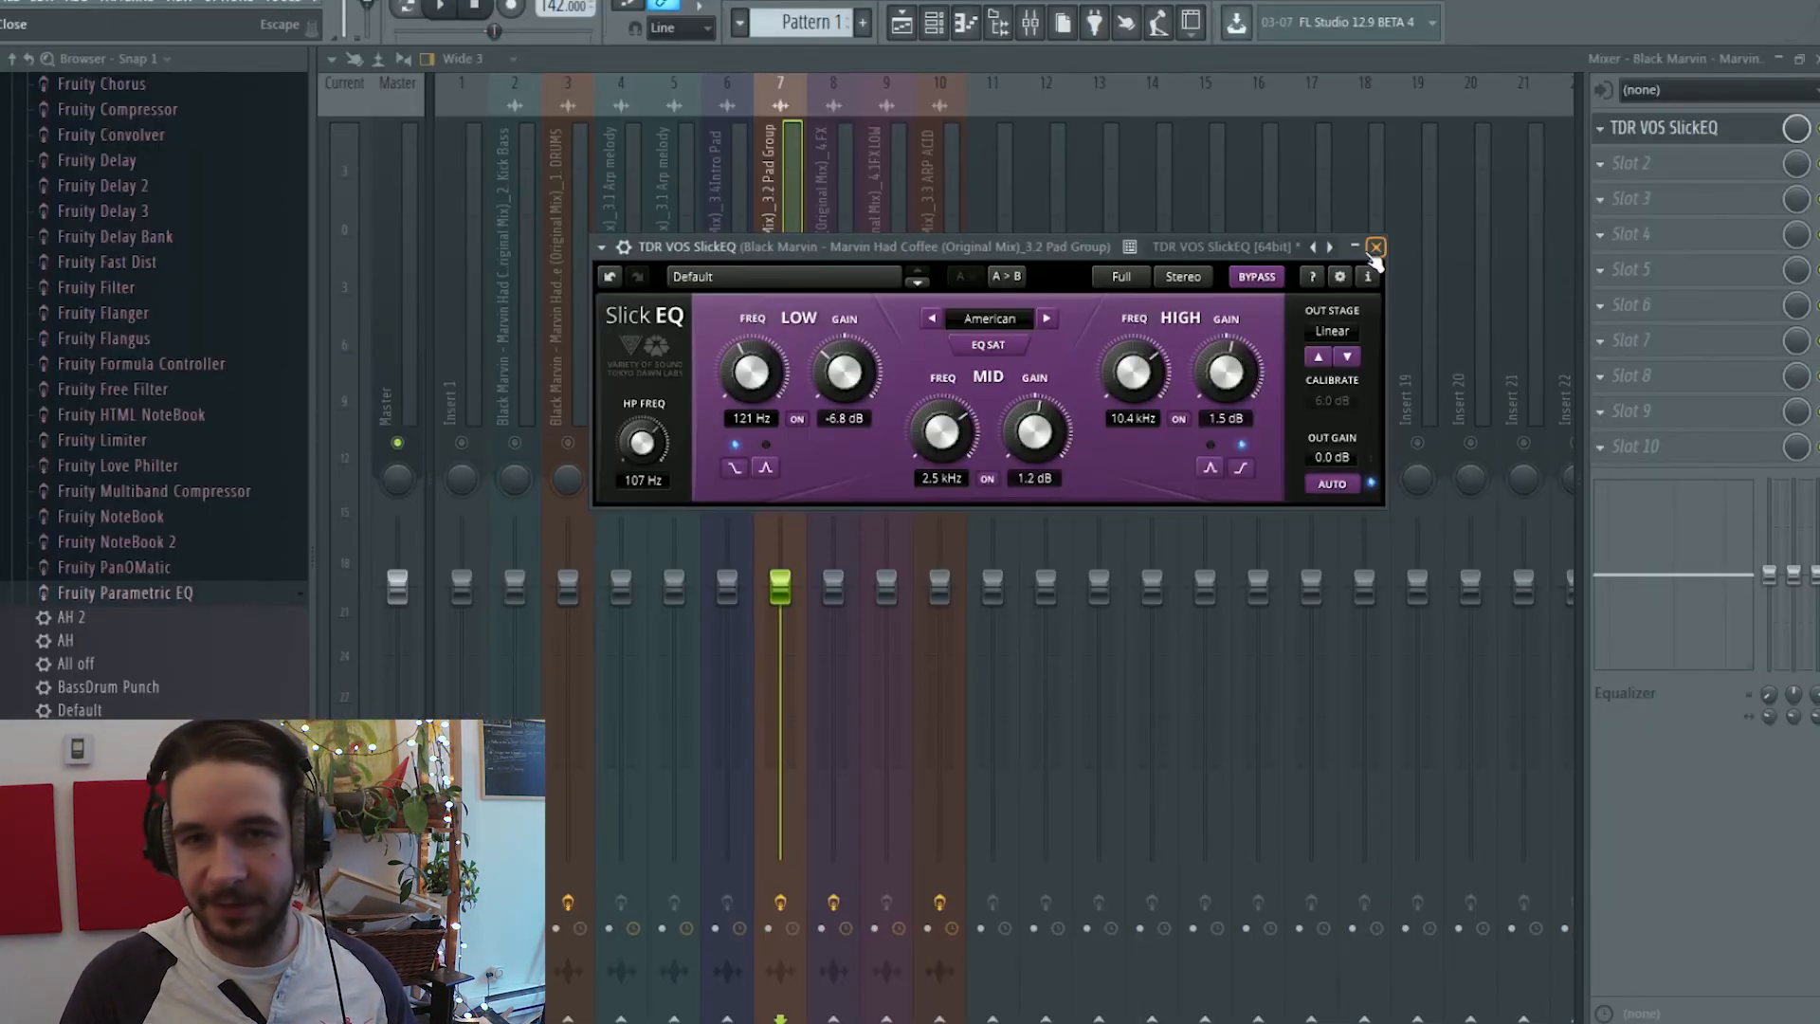
Unsolo the Pad Group track, listen to it in the full mix, and reopen its SlickEQ window
left_click(1350, 334)
key("space")
right_click(783, 444)
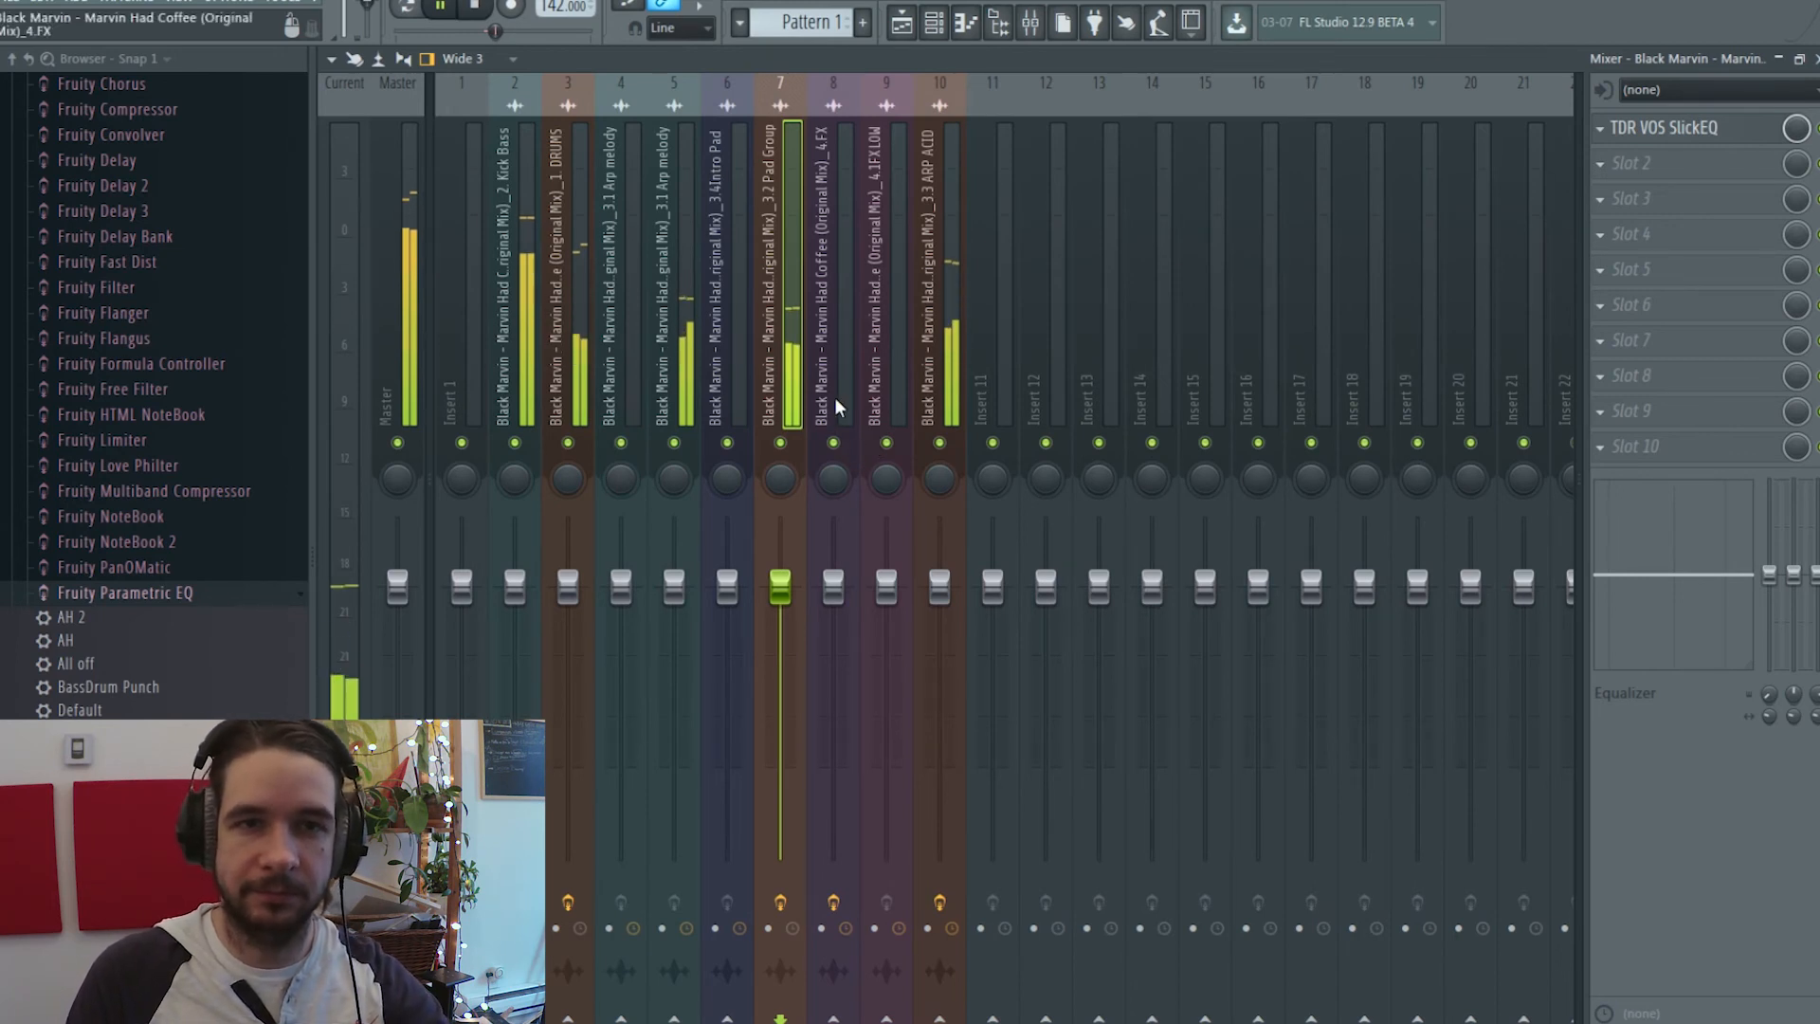
left_click(1712, 128)
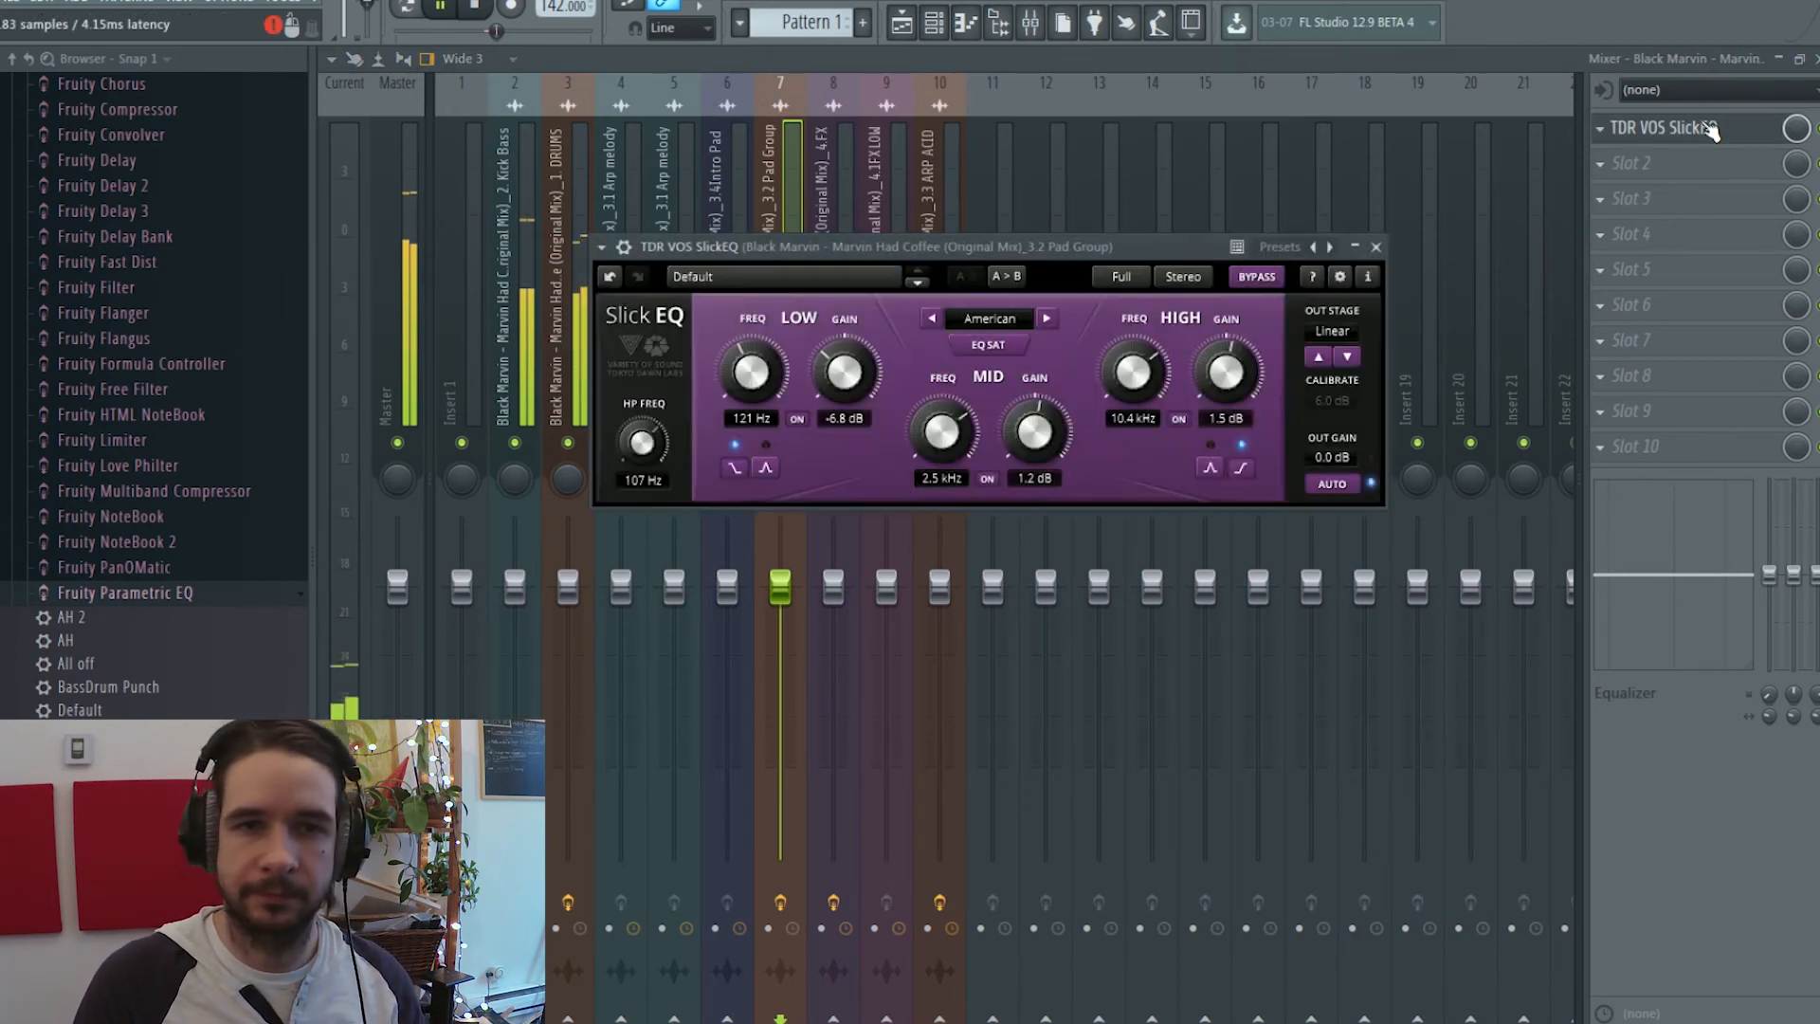
key("space")
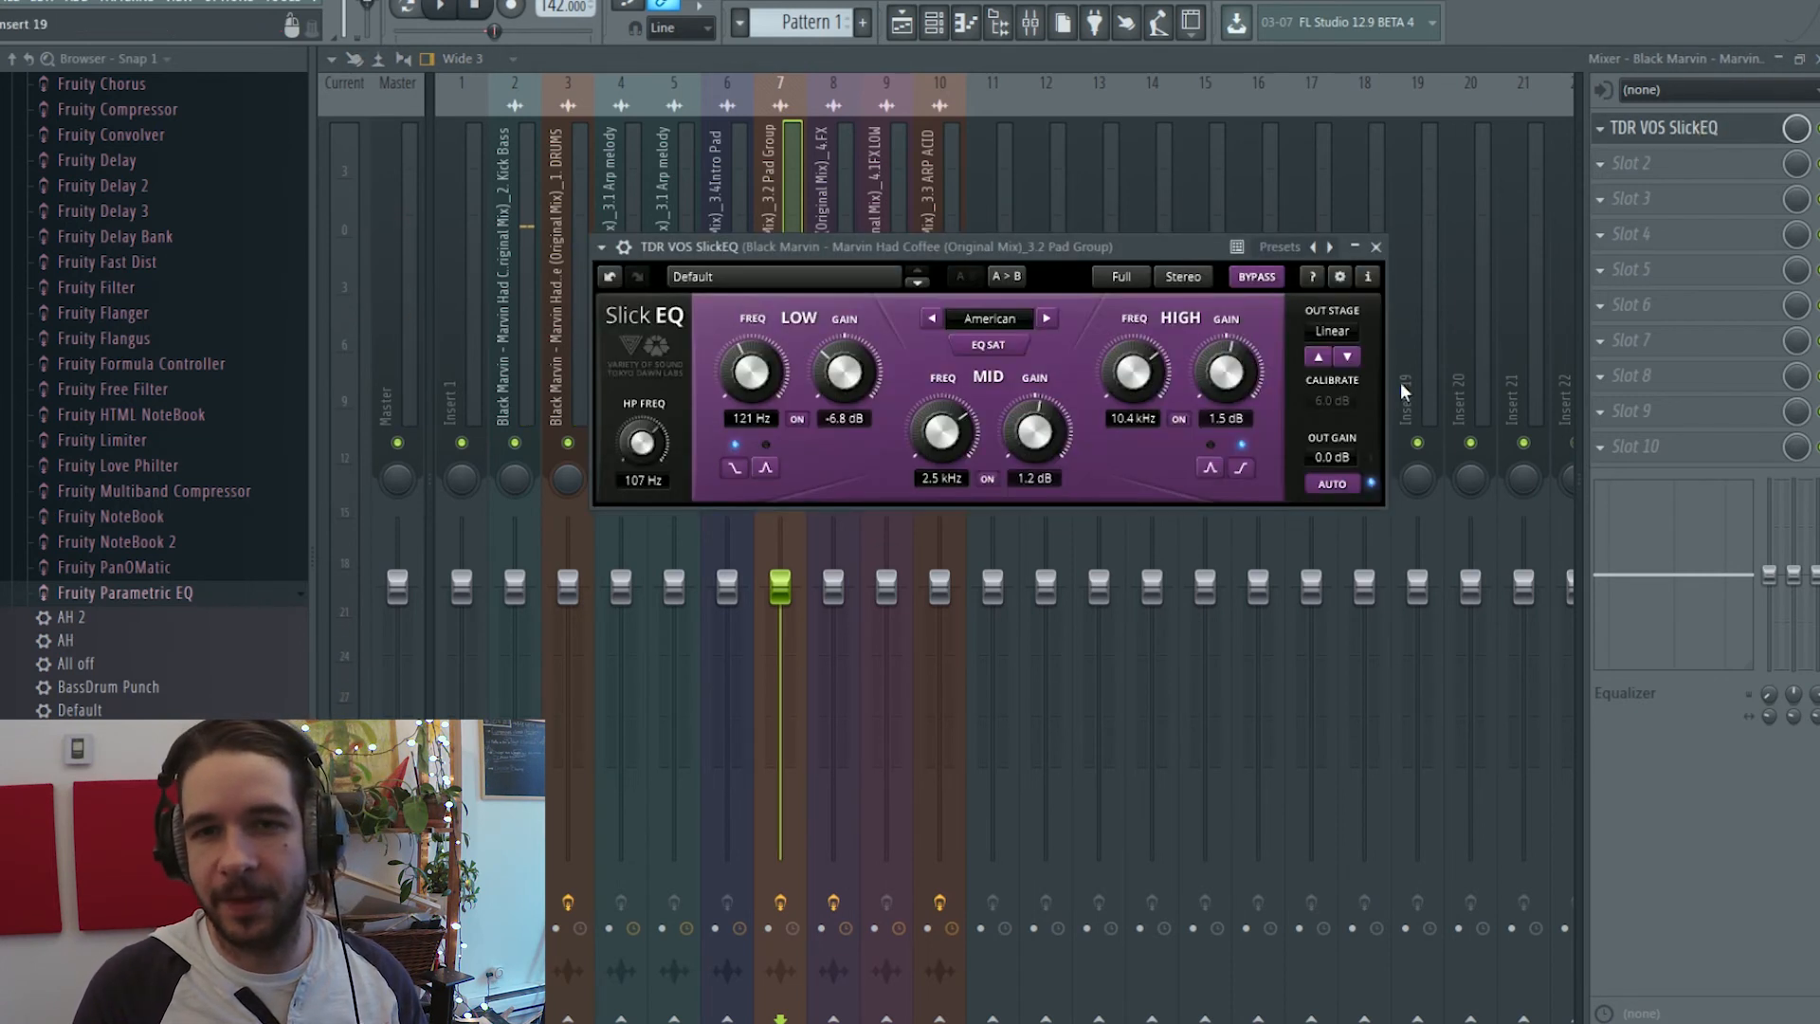
Raise the Pad Group's SlickEQ output gain to 6.7 dB while listening against the full mix
left_click_drag(1332, 464, 1331, 453)
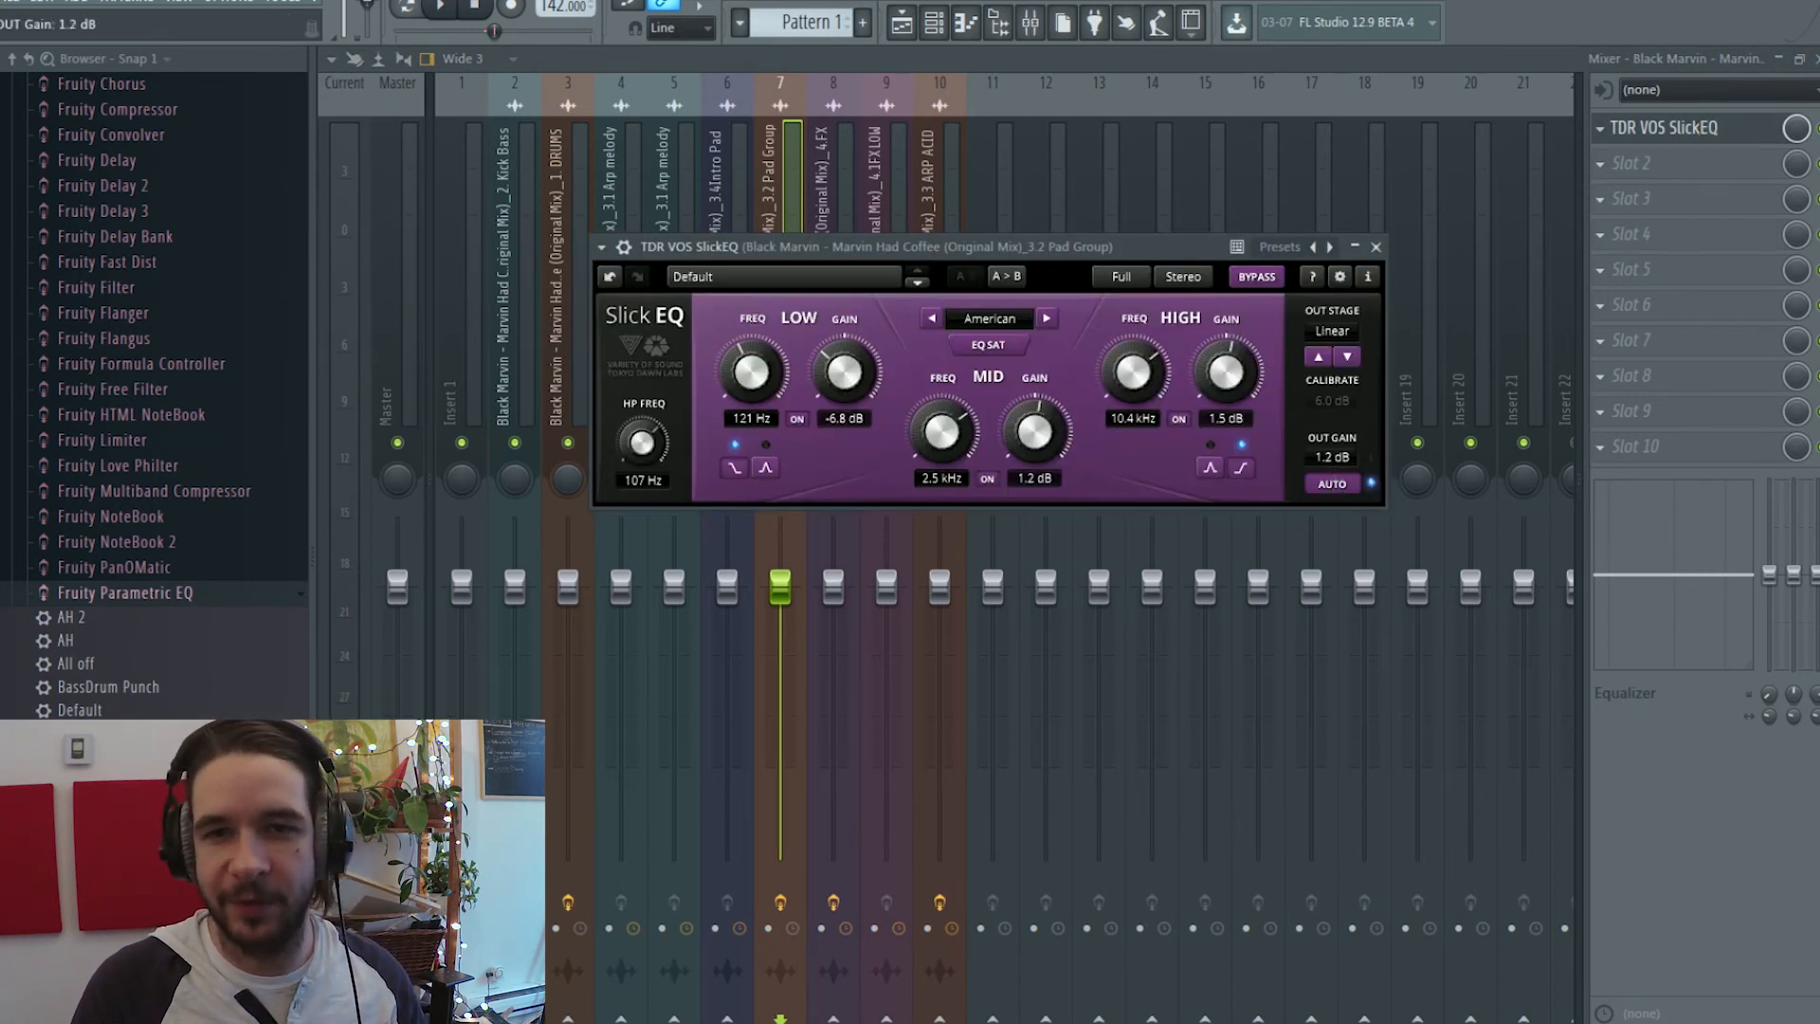
key("space")
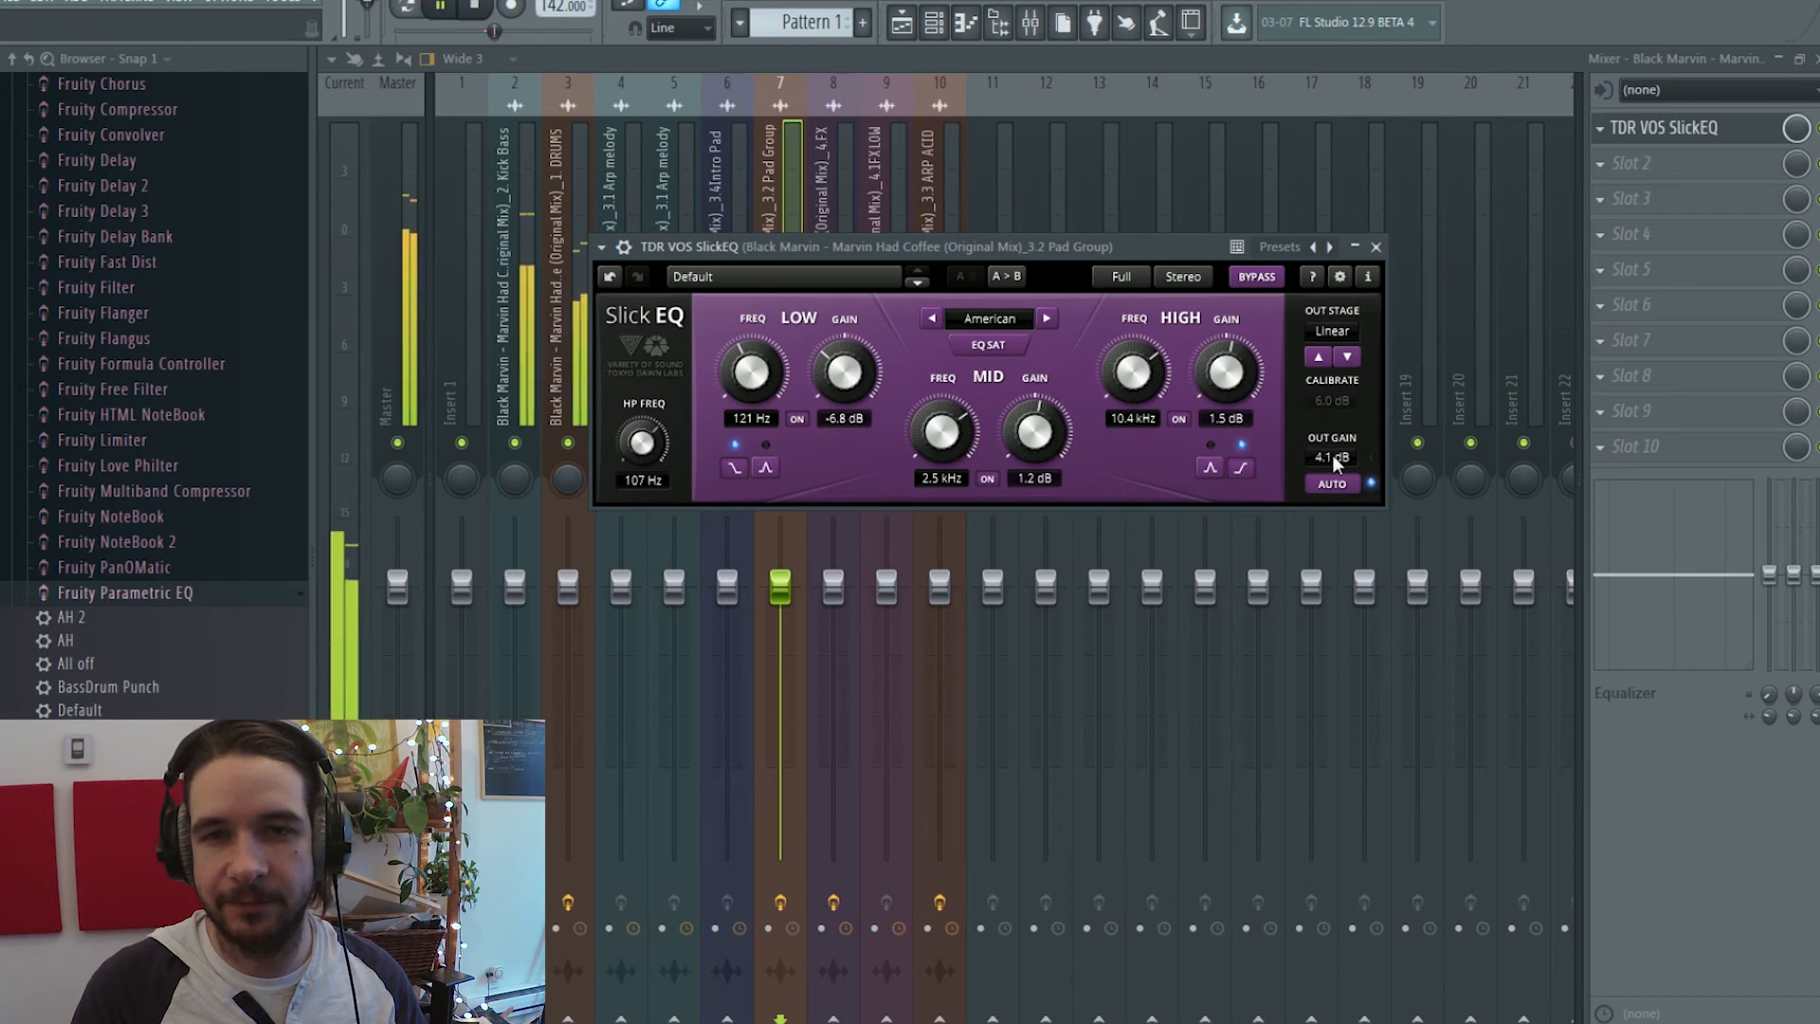
left_click_drag(1335, 461, 1334, 447)
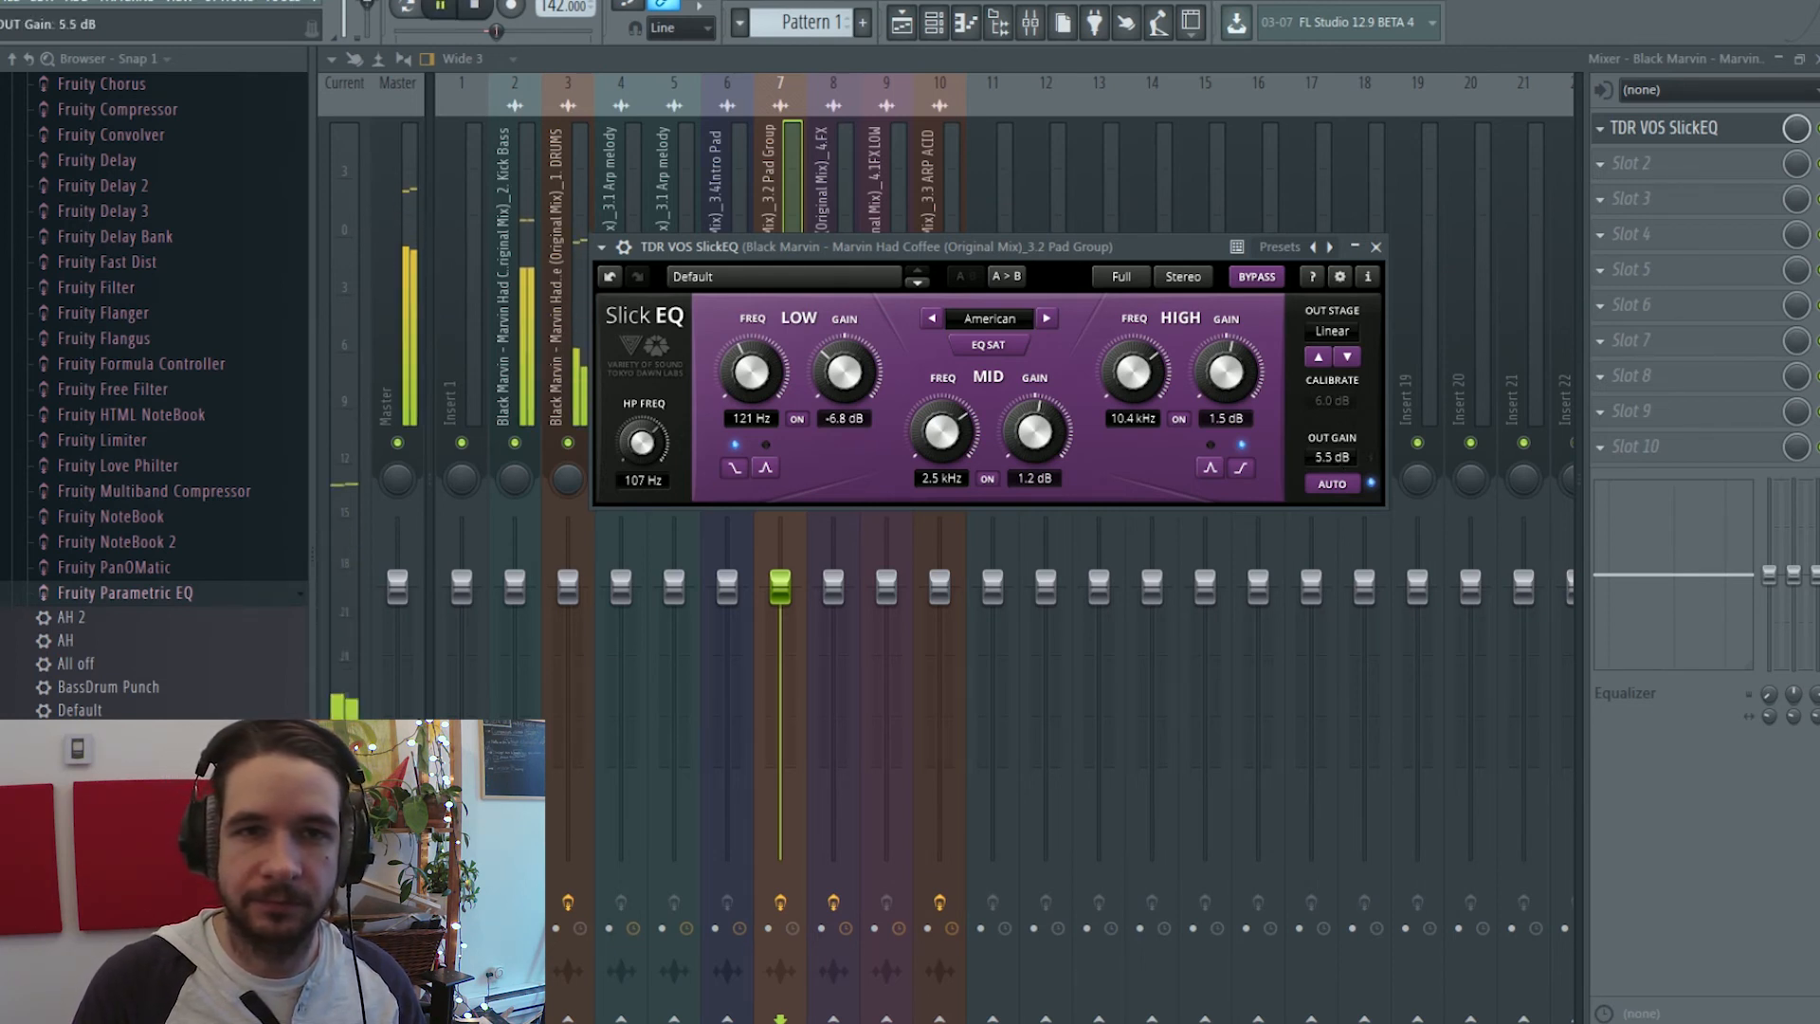
key("Escape")
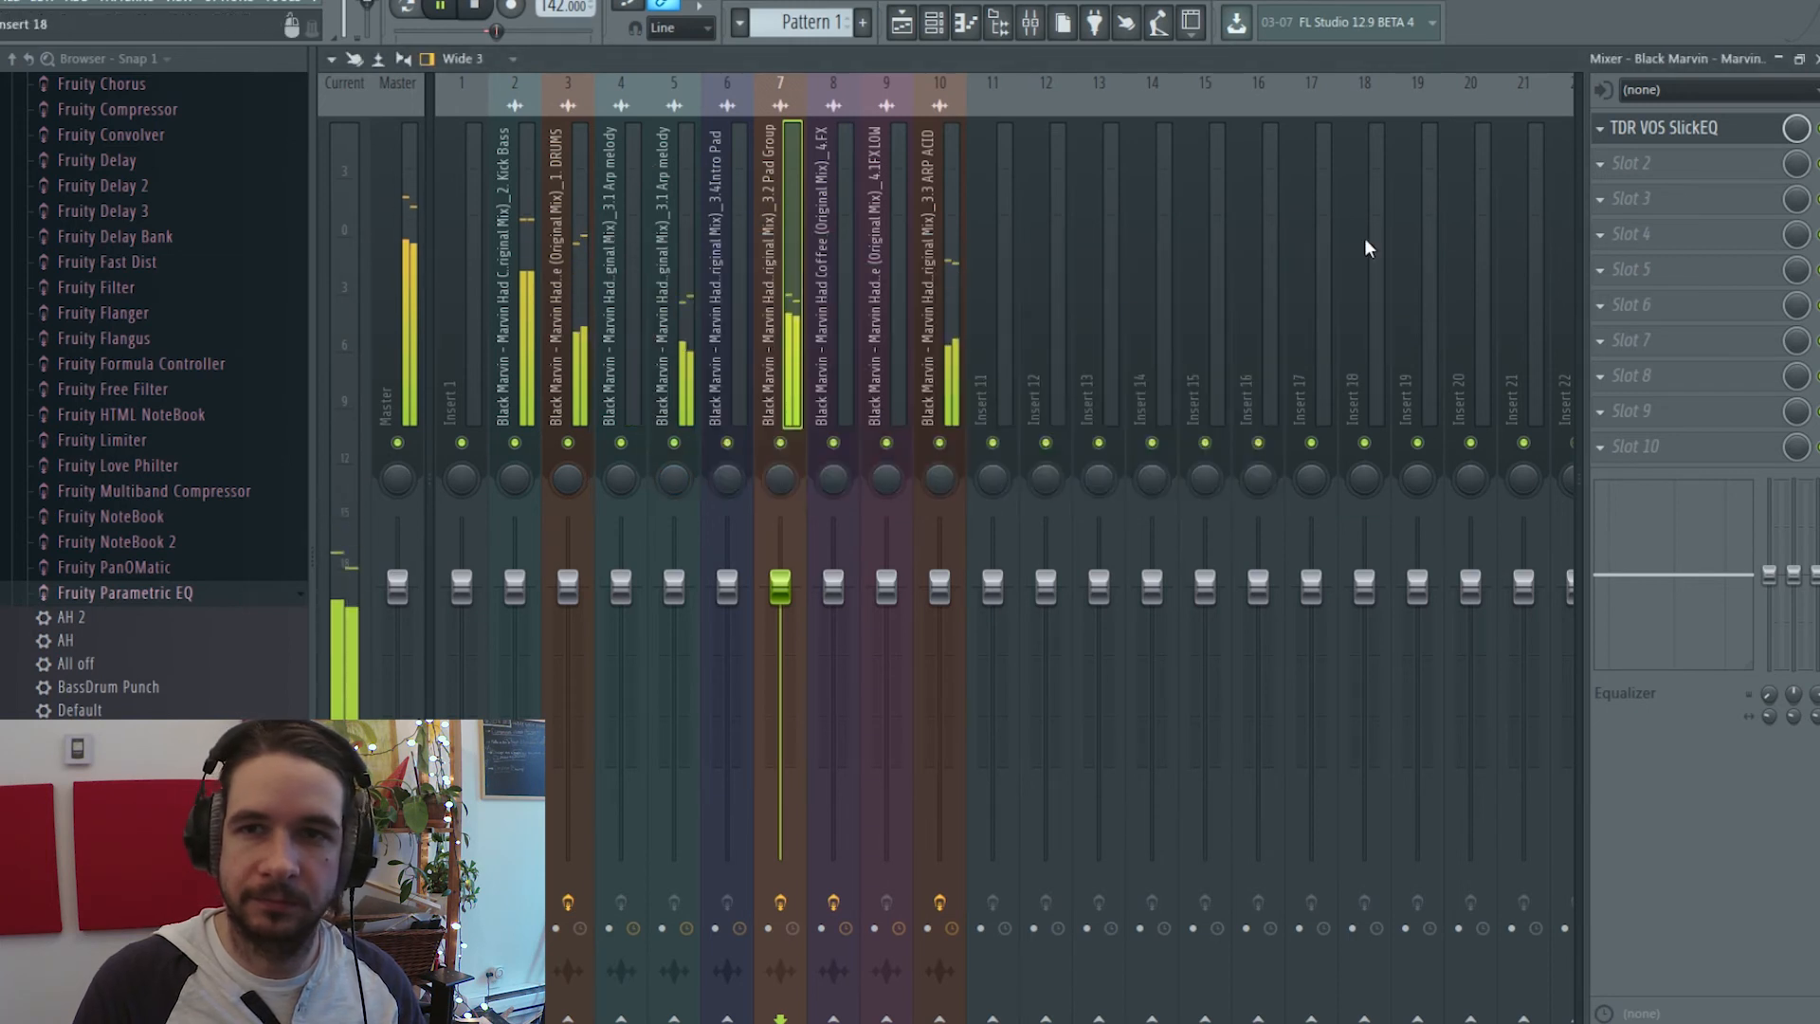
left_click(1632, 131)
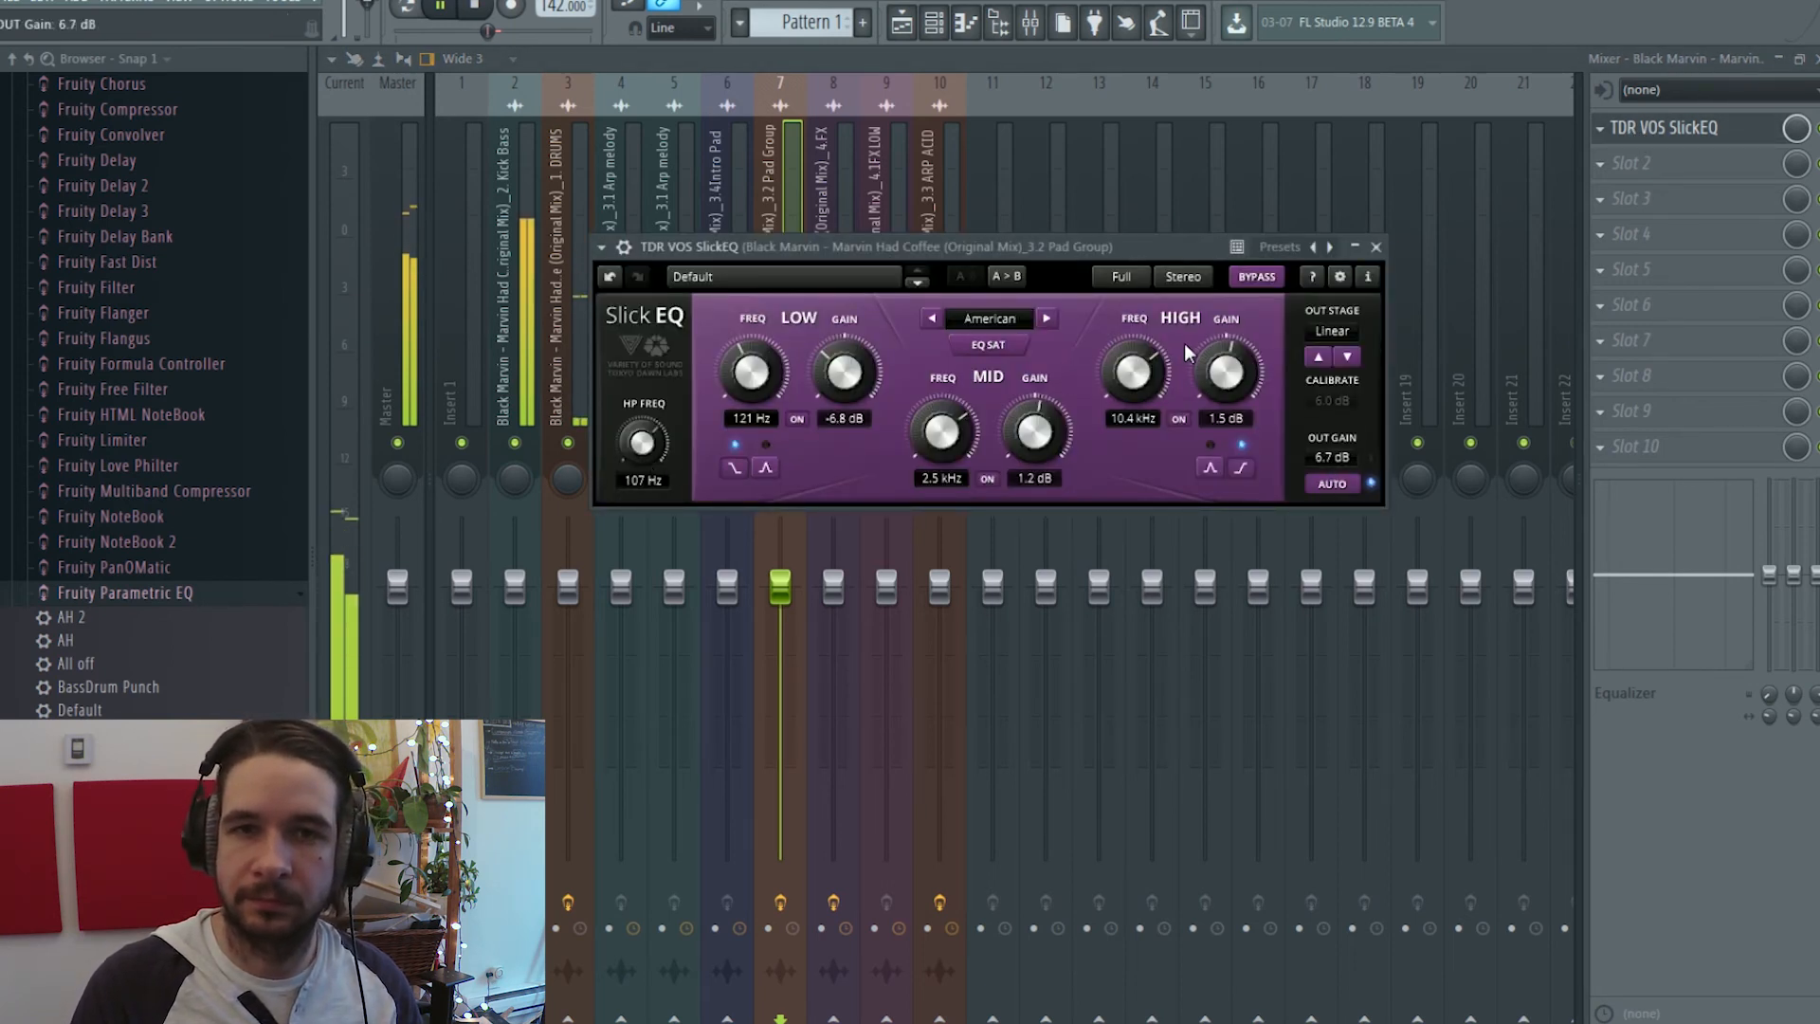
key("space")
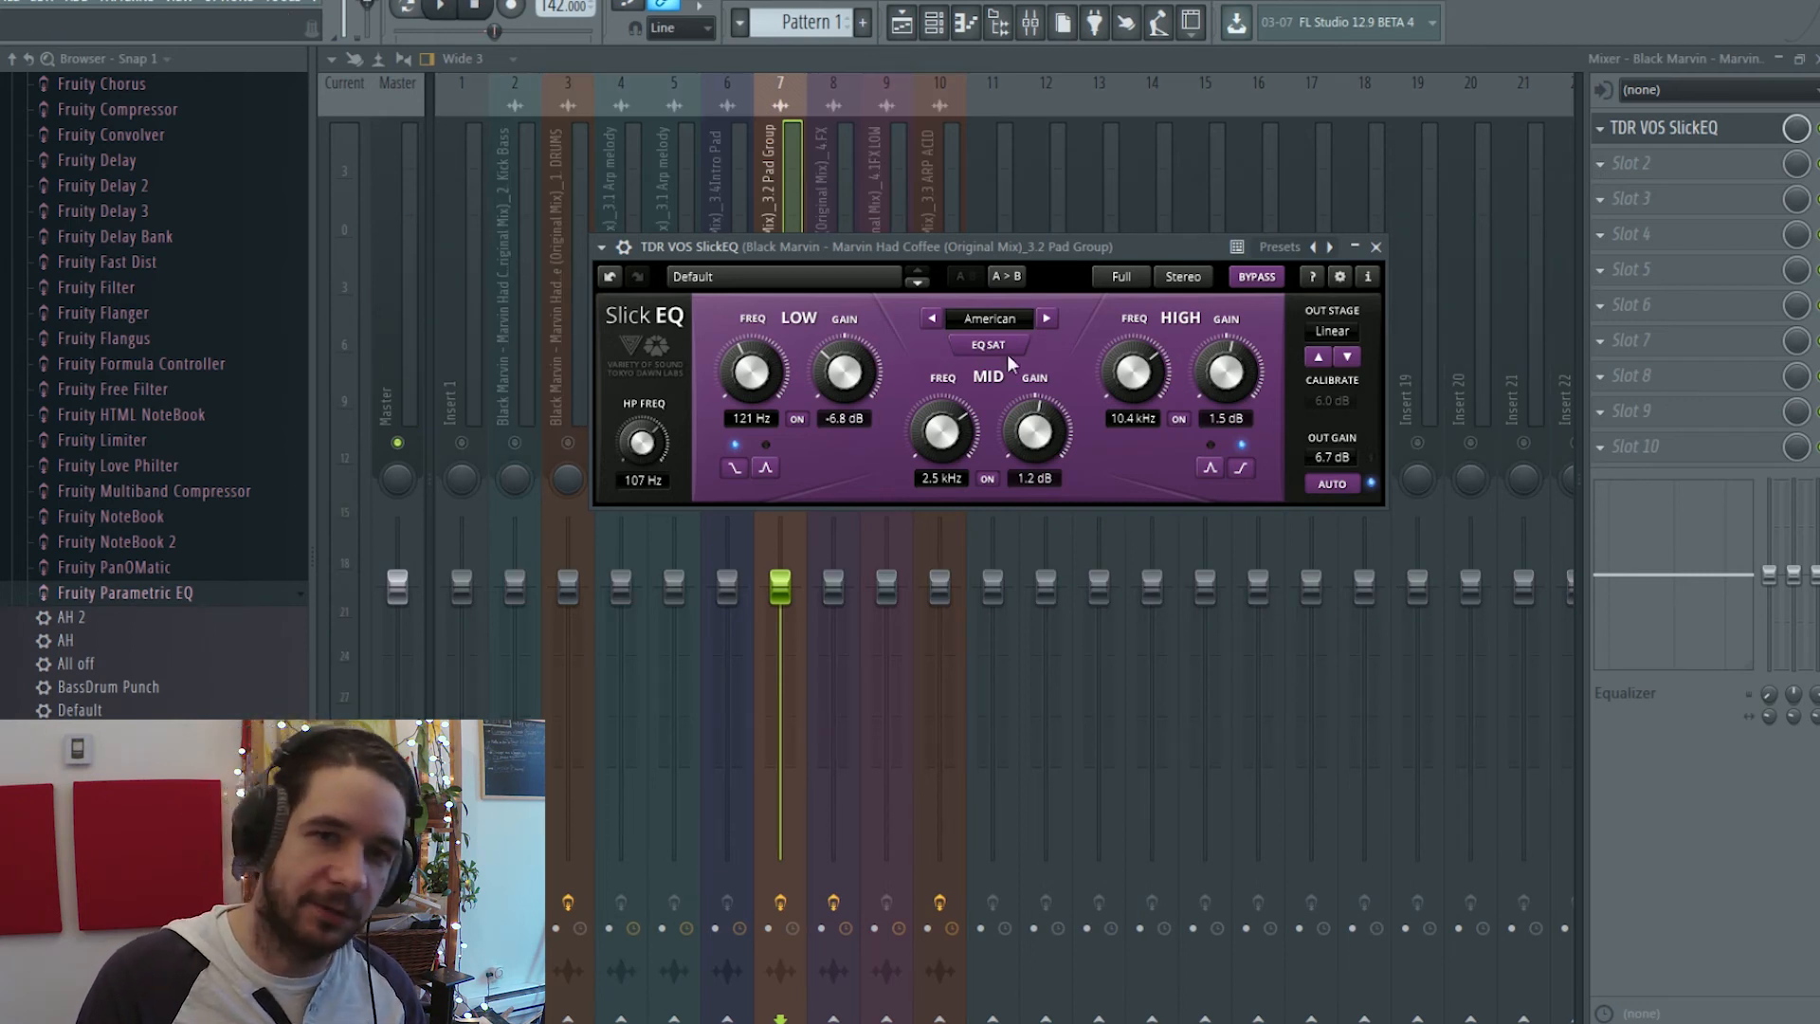
Audition the British, German and Soviet EQ models on the Pad Group and settle on German
left_click(1050, 322)
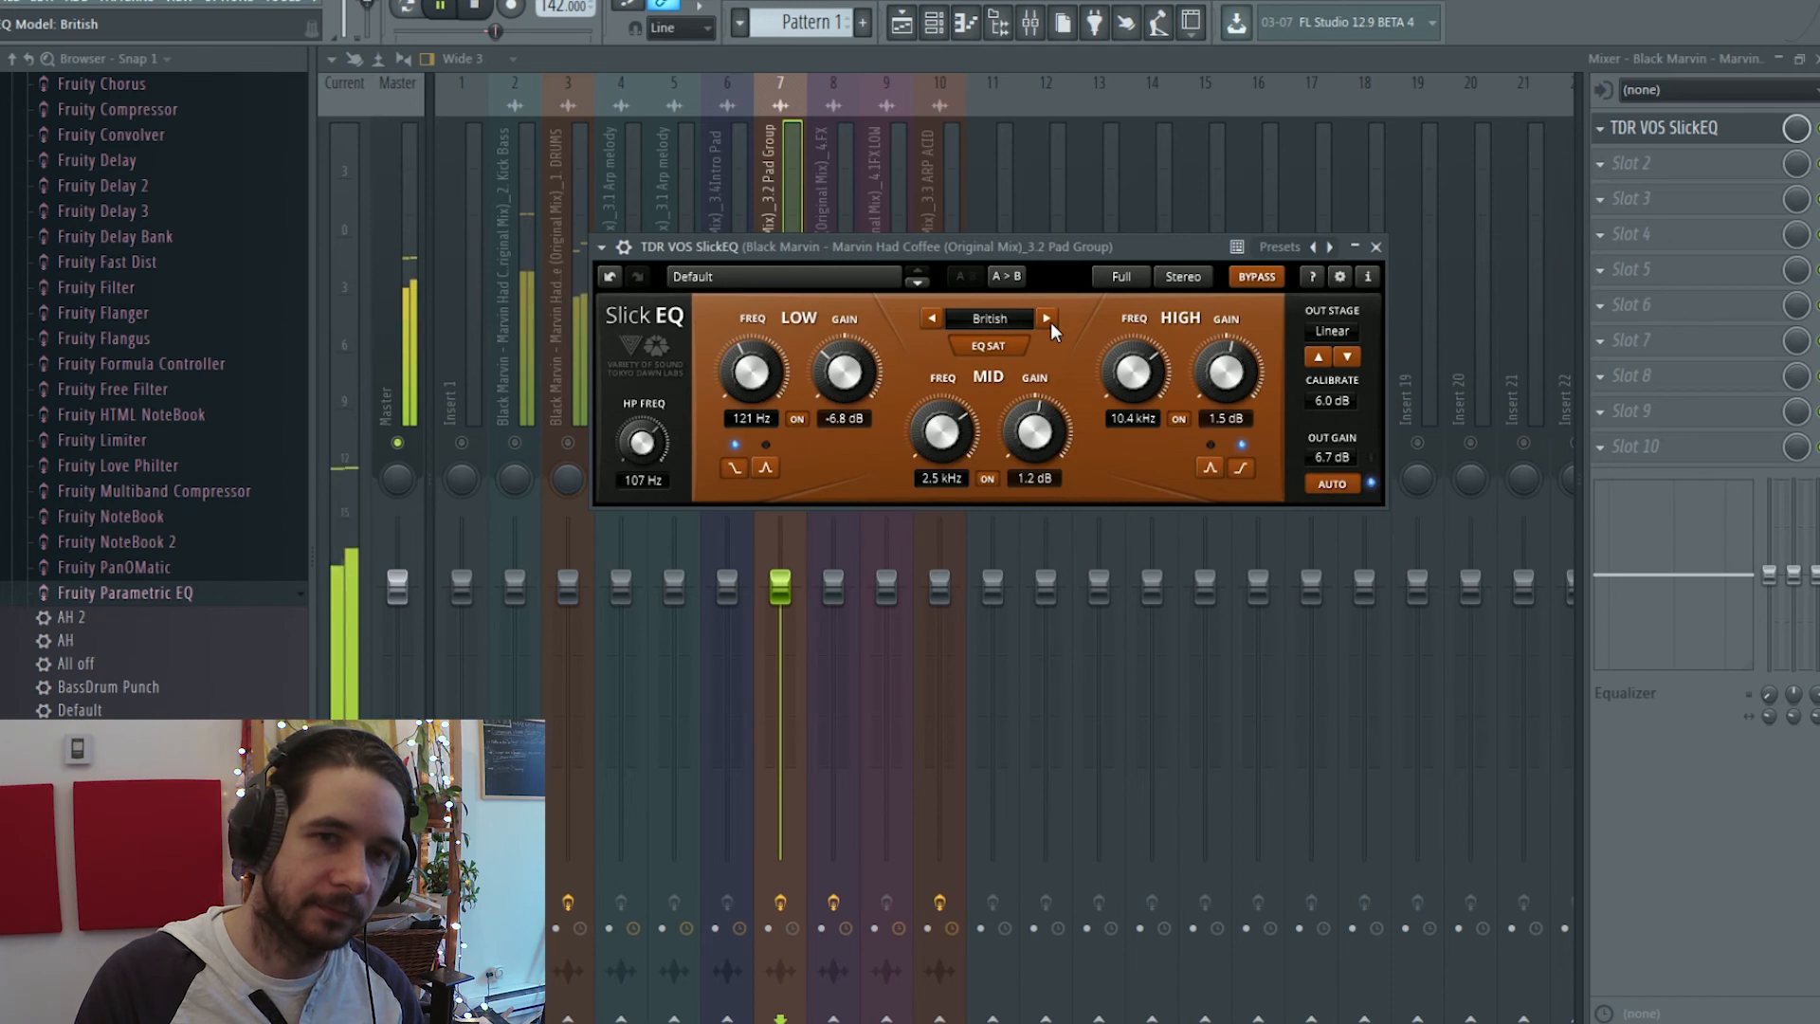
left_click(1050, 322)
left_click(1050, 321)
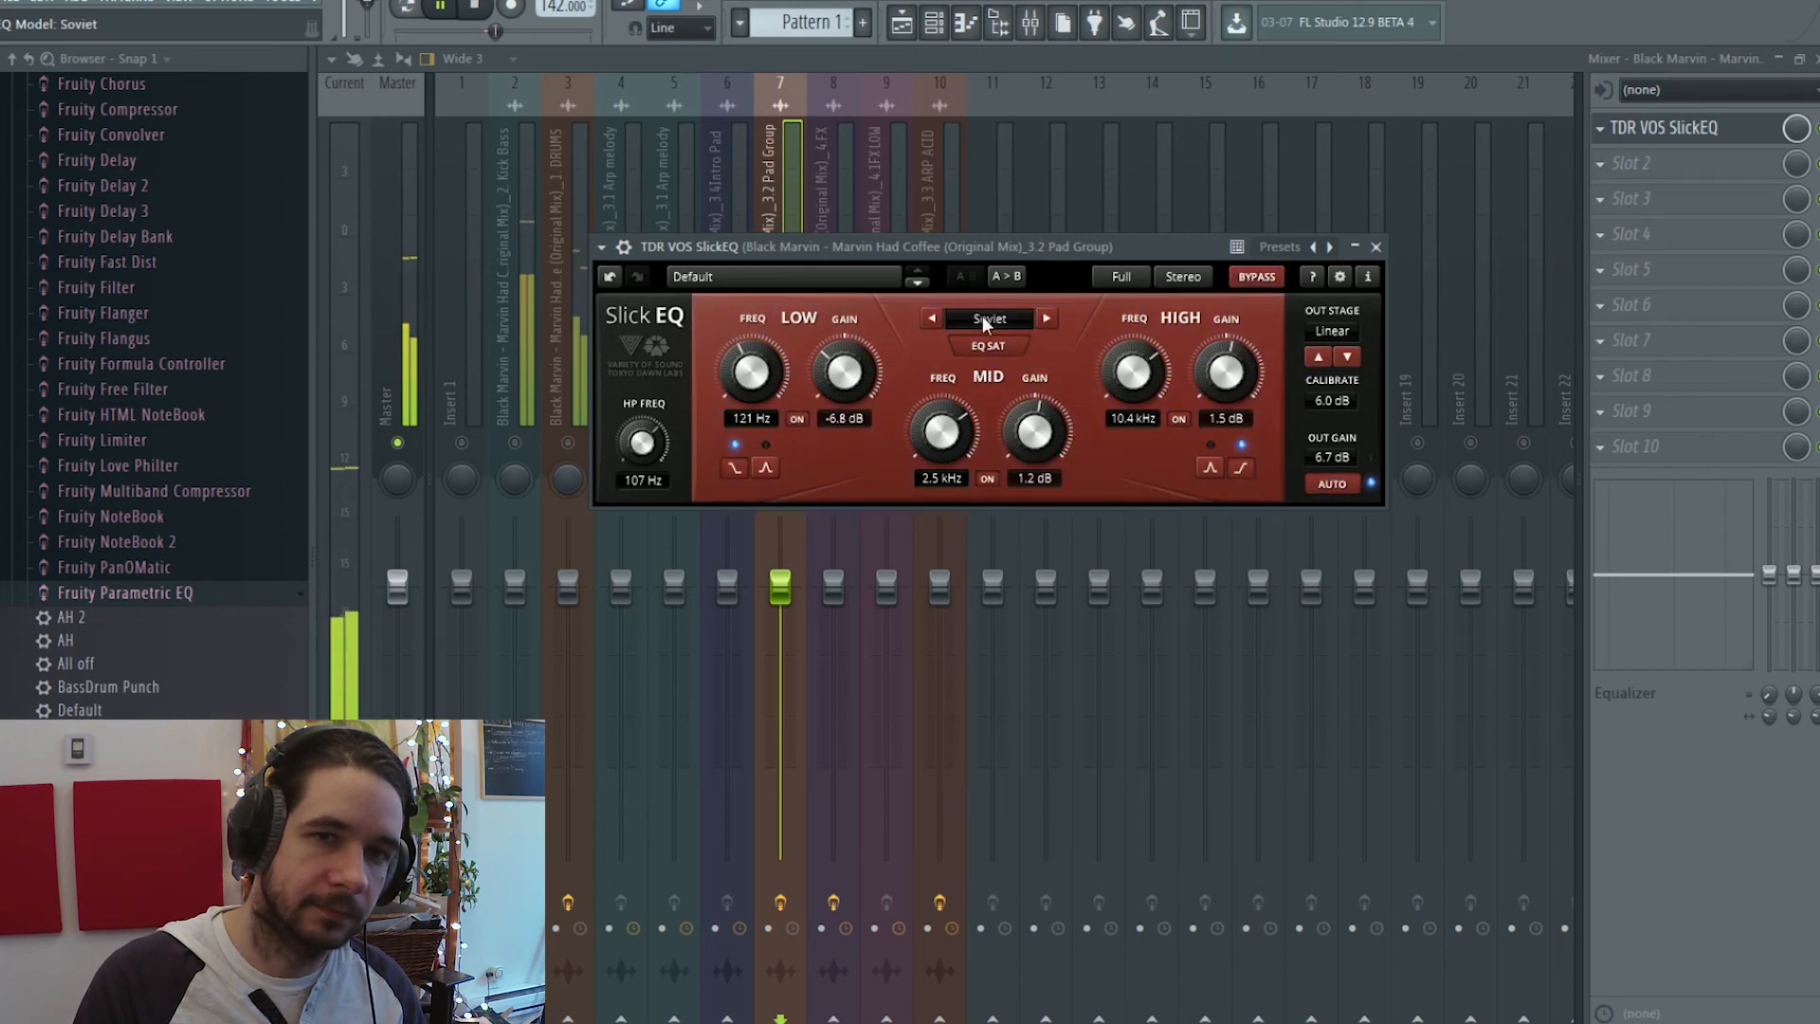
left_click(931, 320)
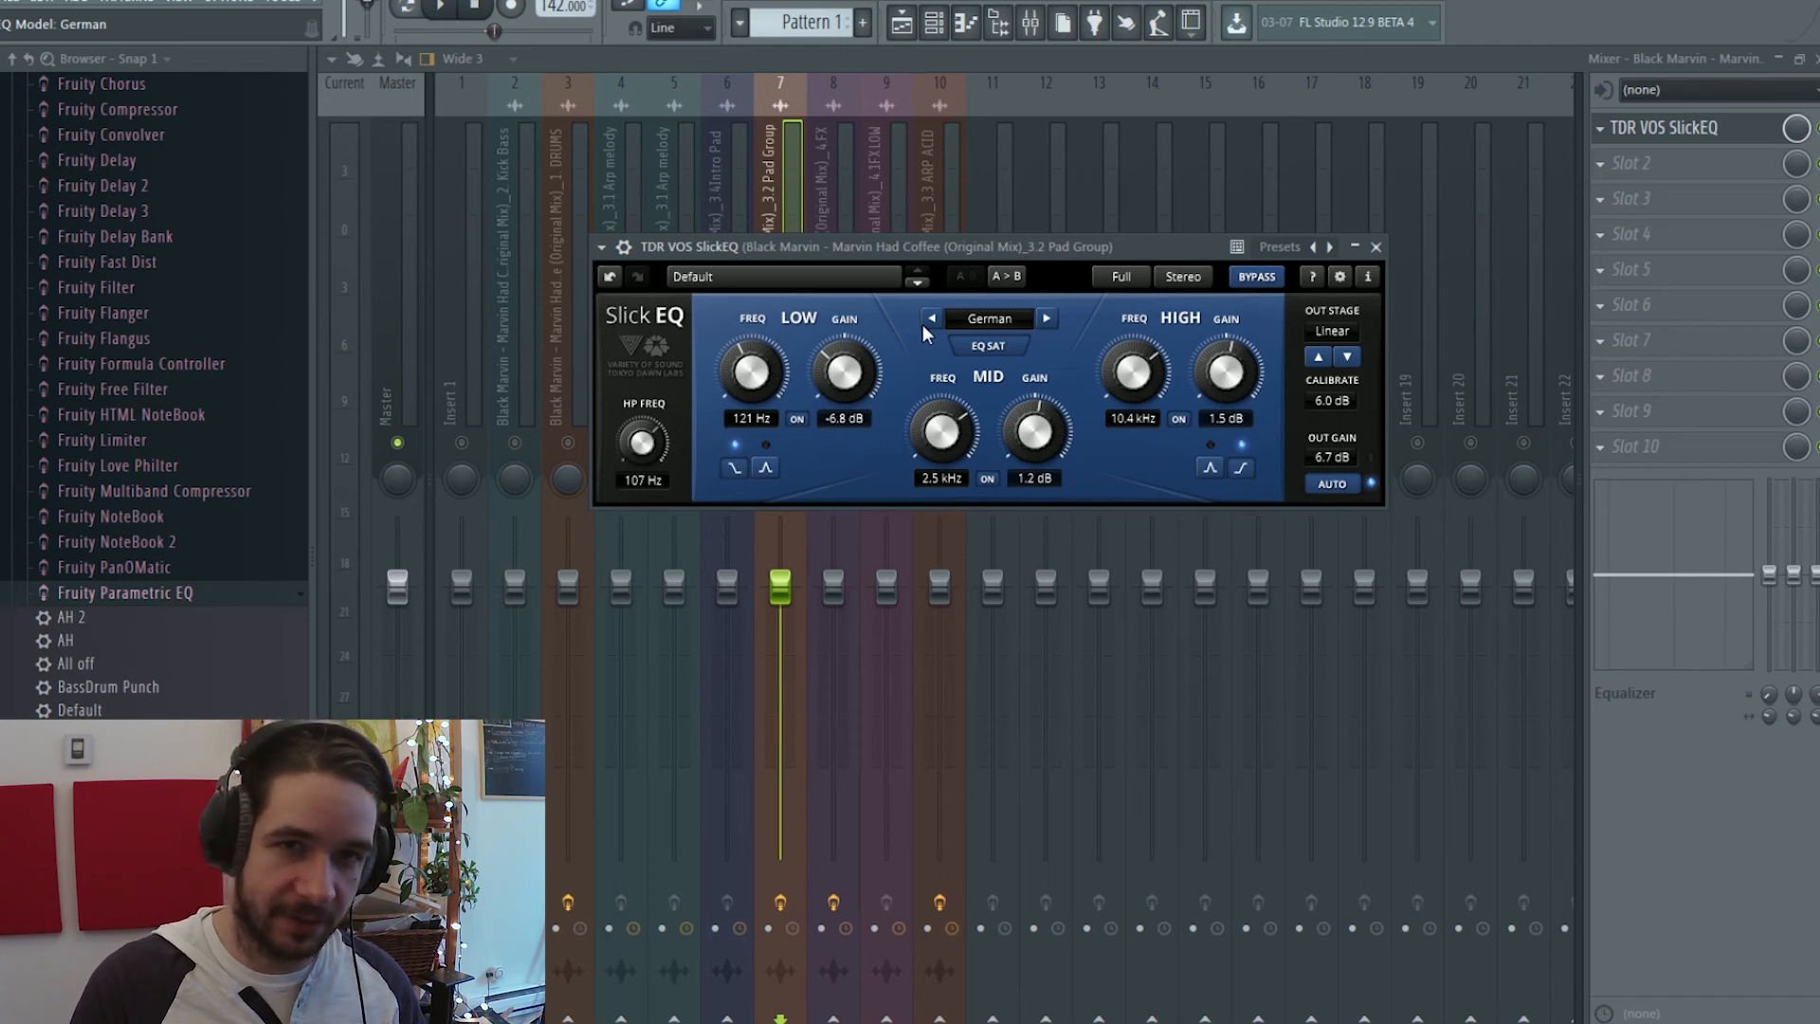
key("space")
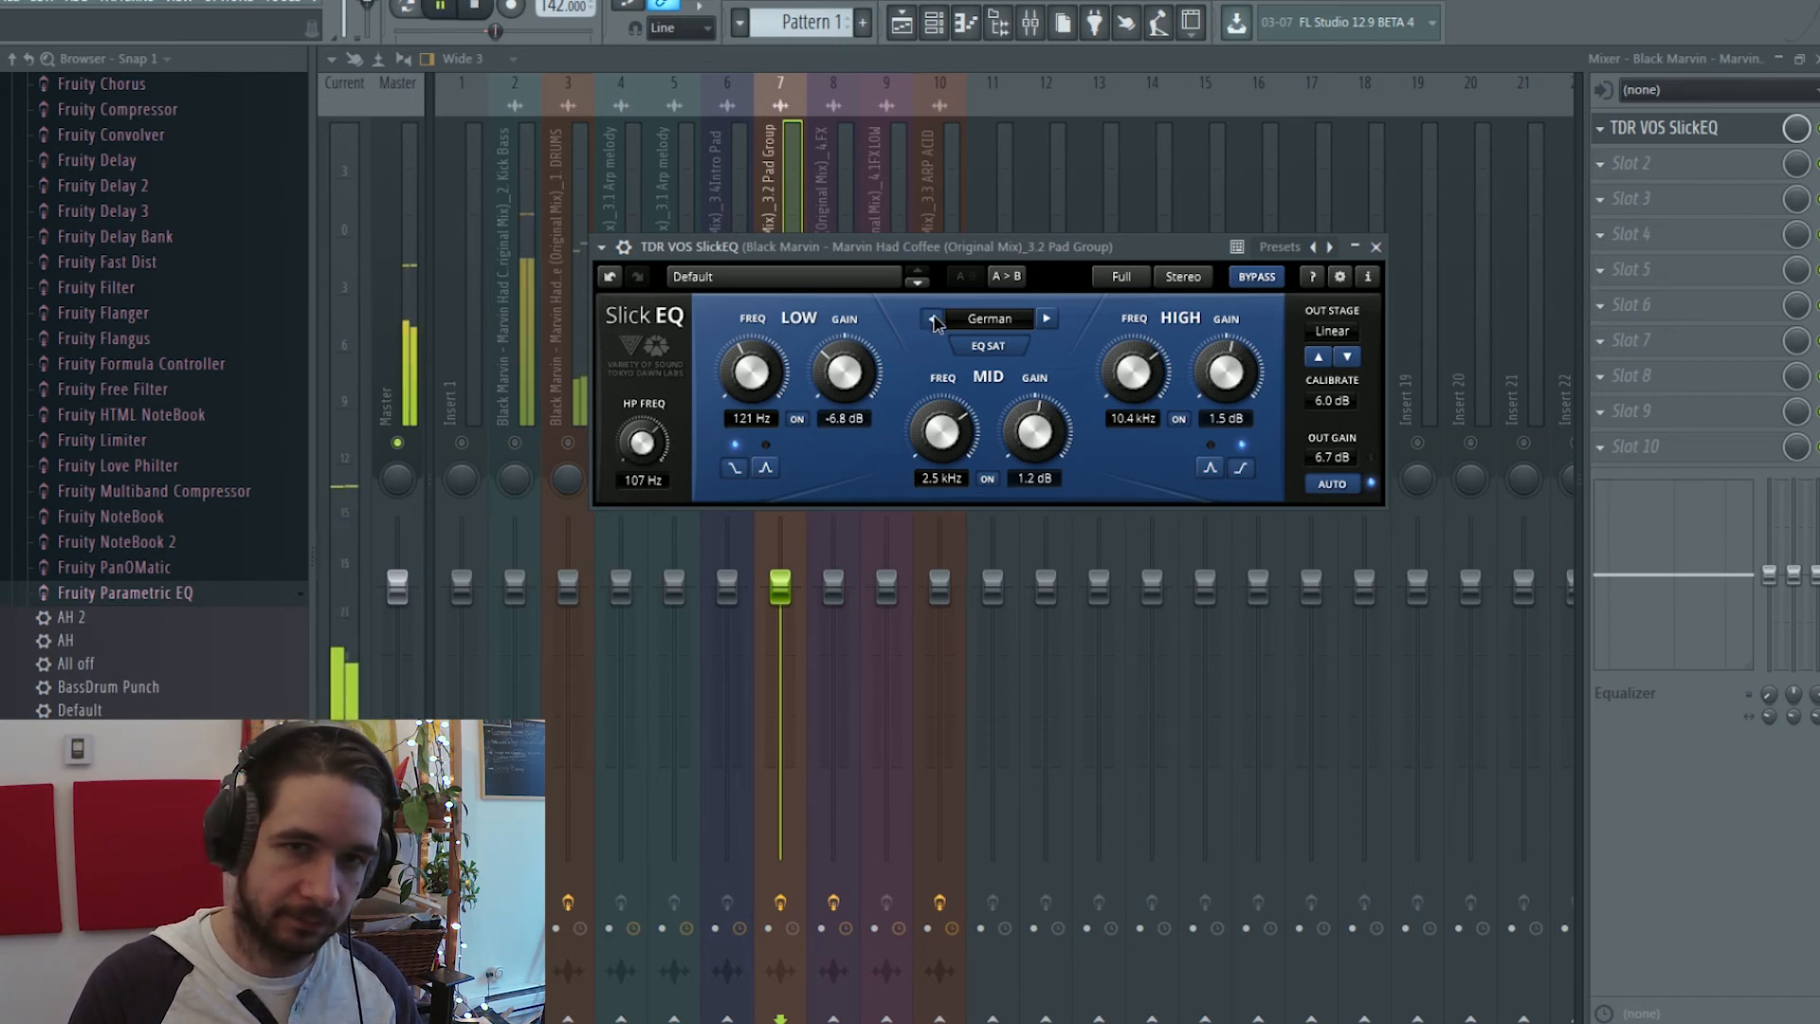
left_click(932, 316)
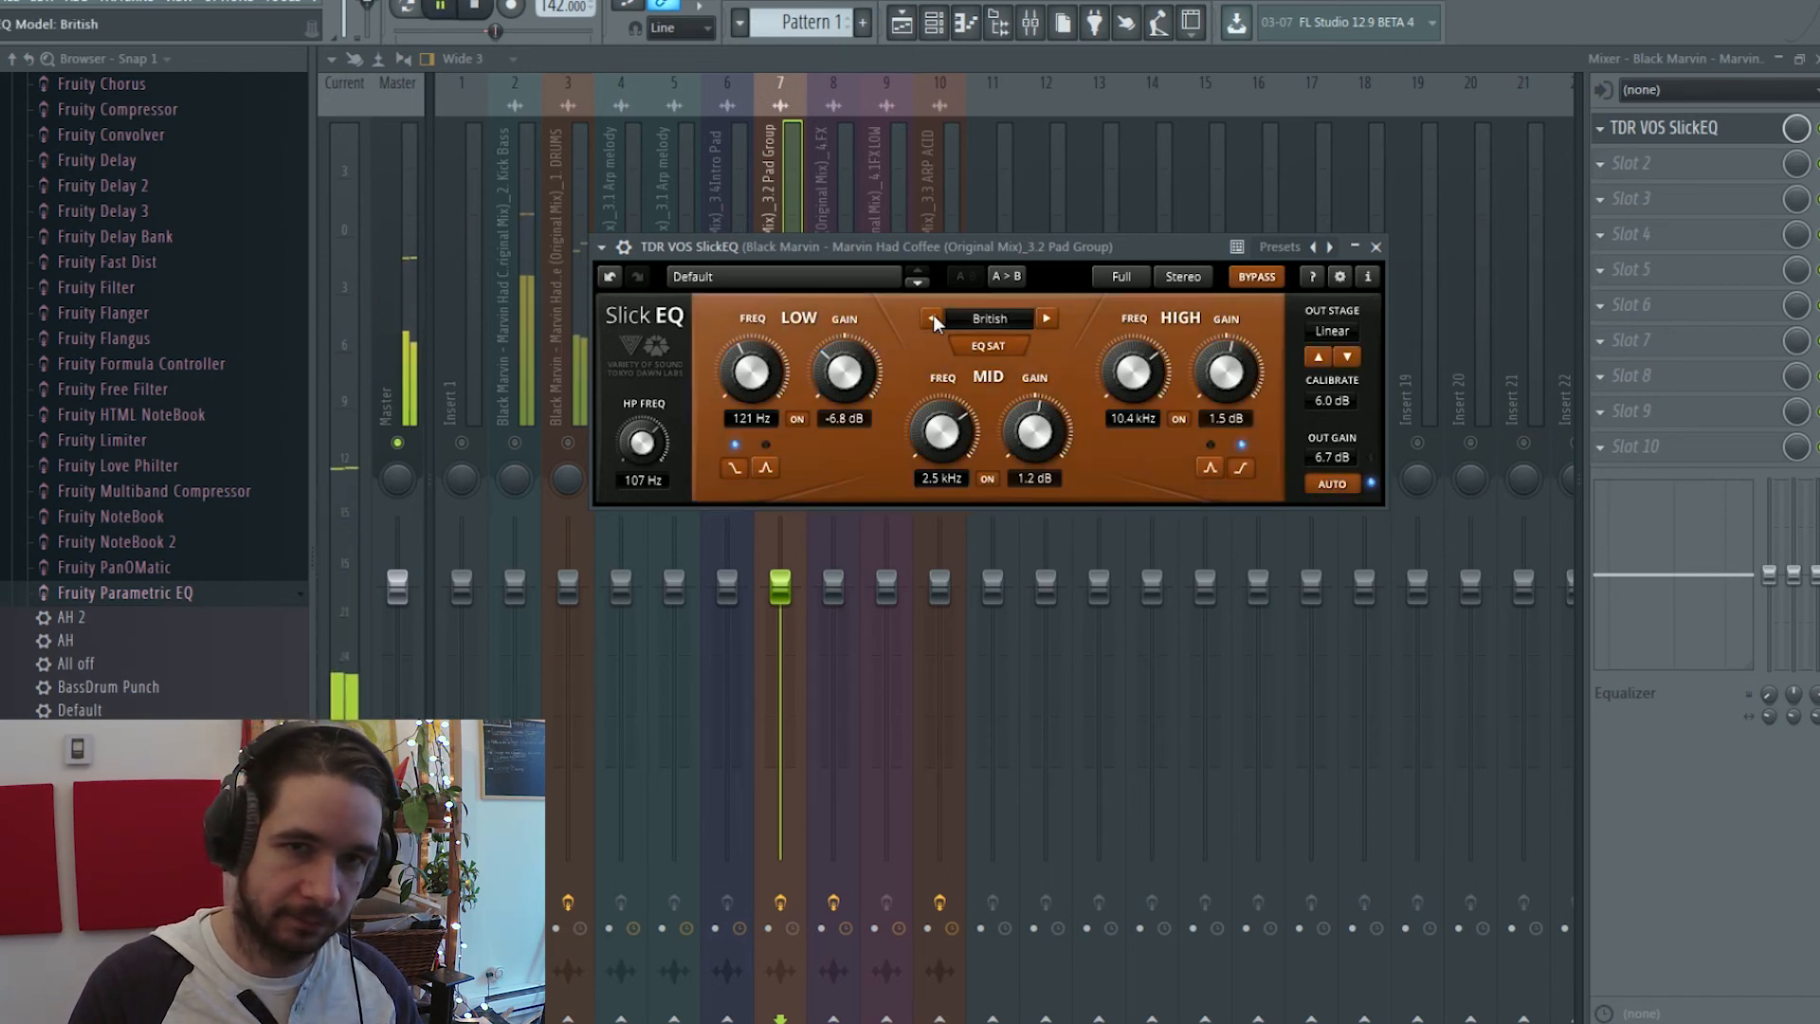
left_click(1049, 316)
left_click(1048, 317)
left_click(1053, 315)
left_click(1047, 313)
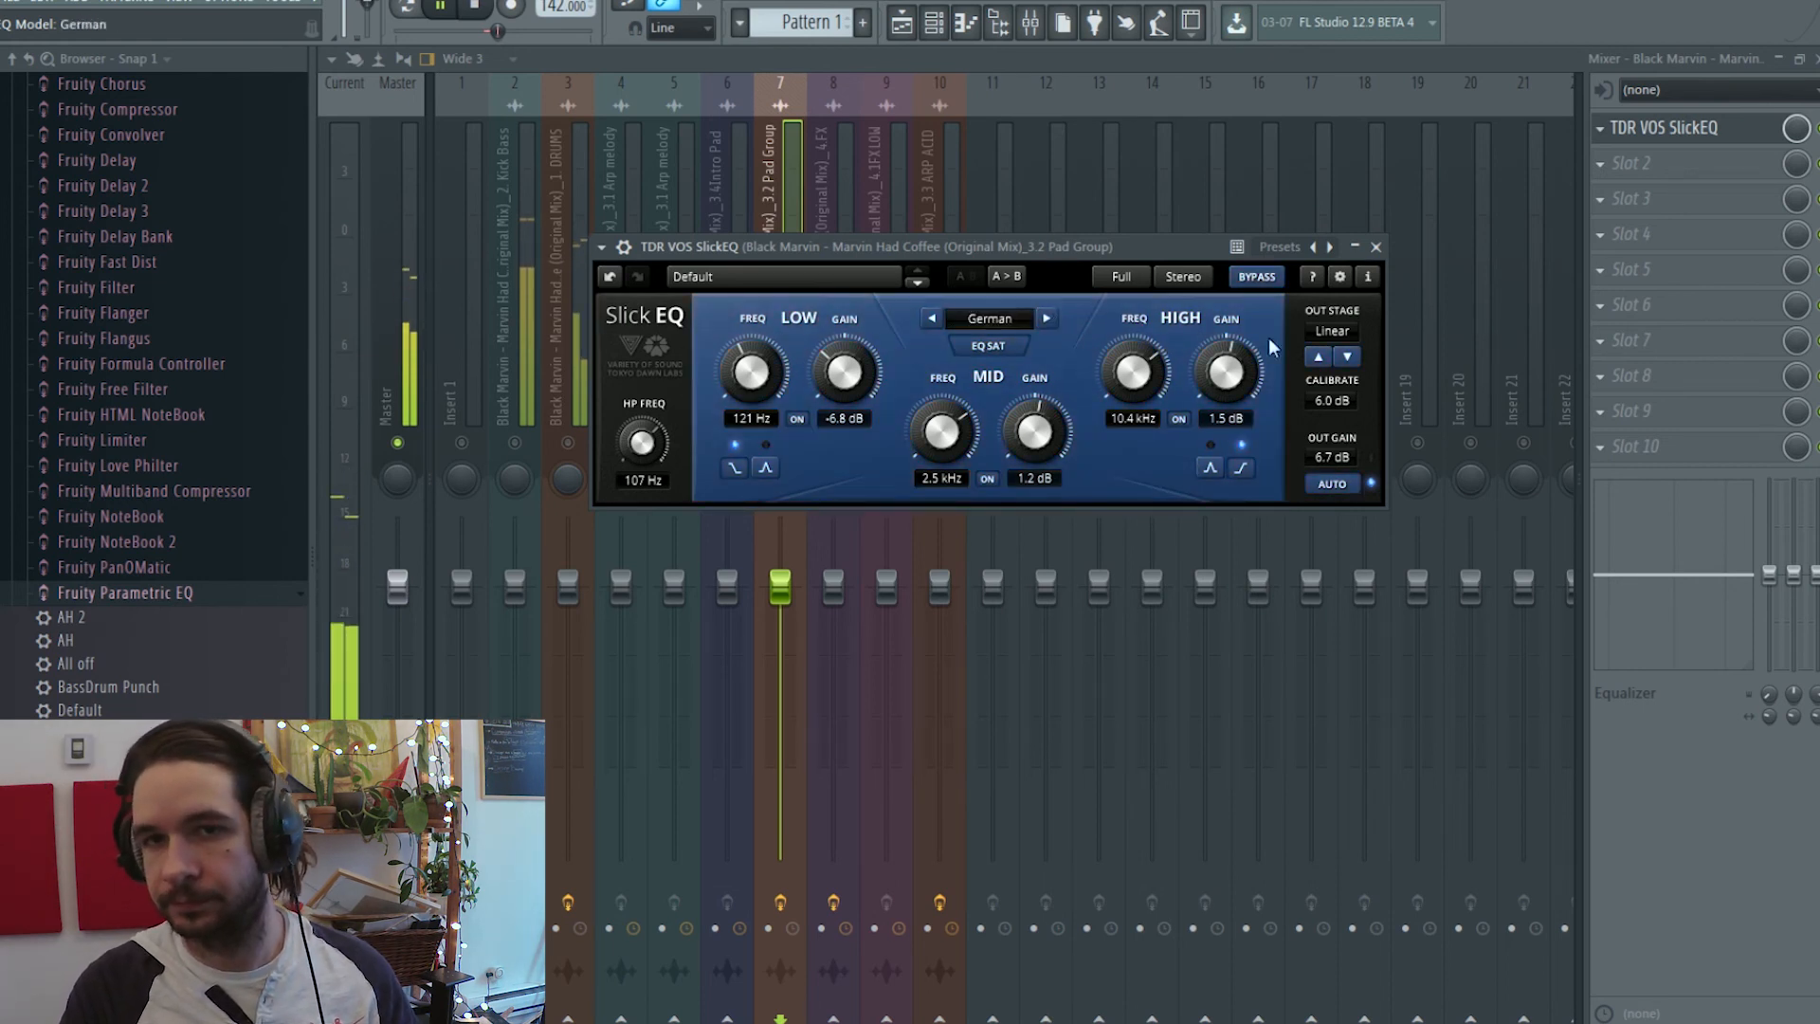
Compare the Silky output stage with Linear on the Pad Group's SlickEQ during playback, and select Silky
left_click(1337, 334)
left_click(1359, 379)
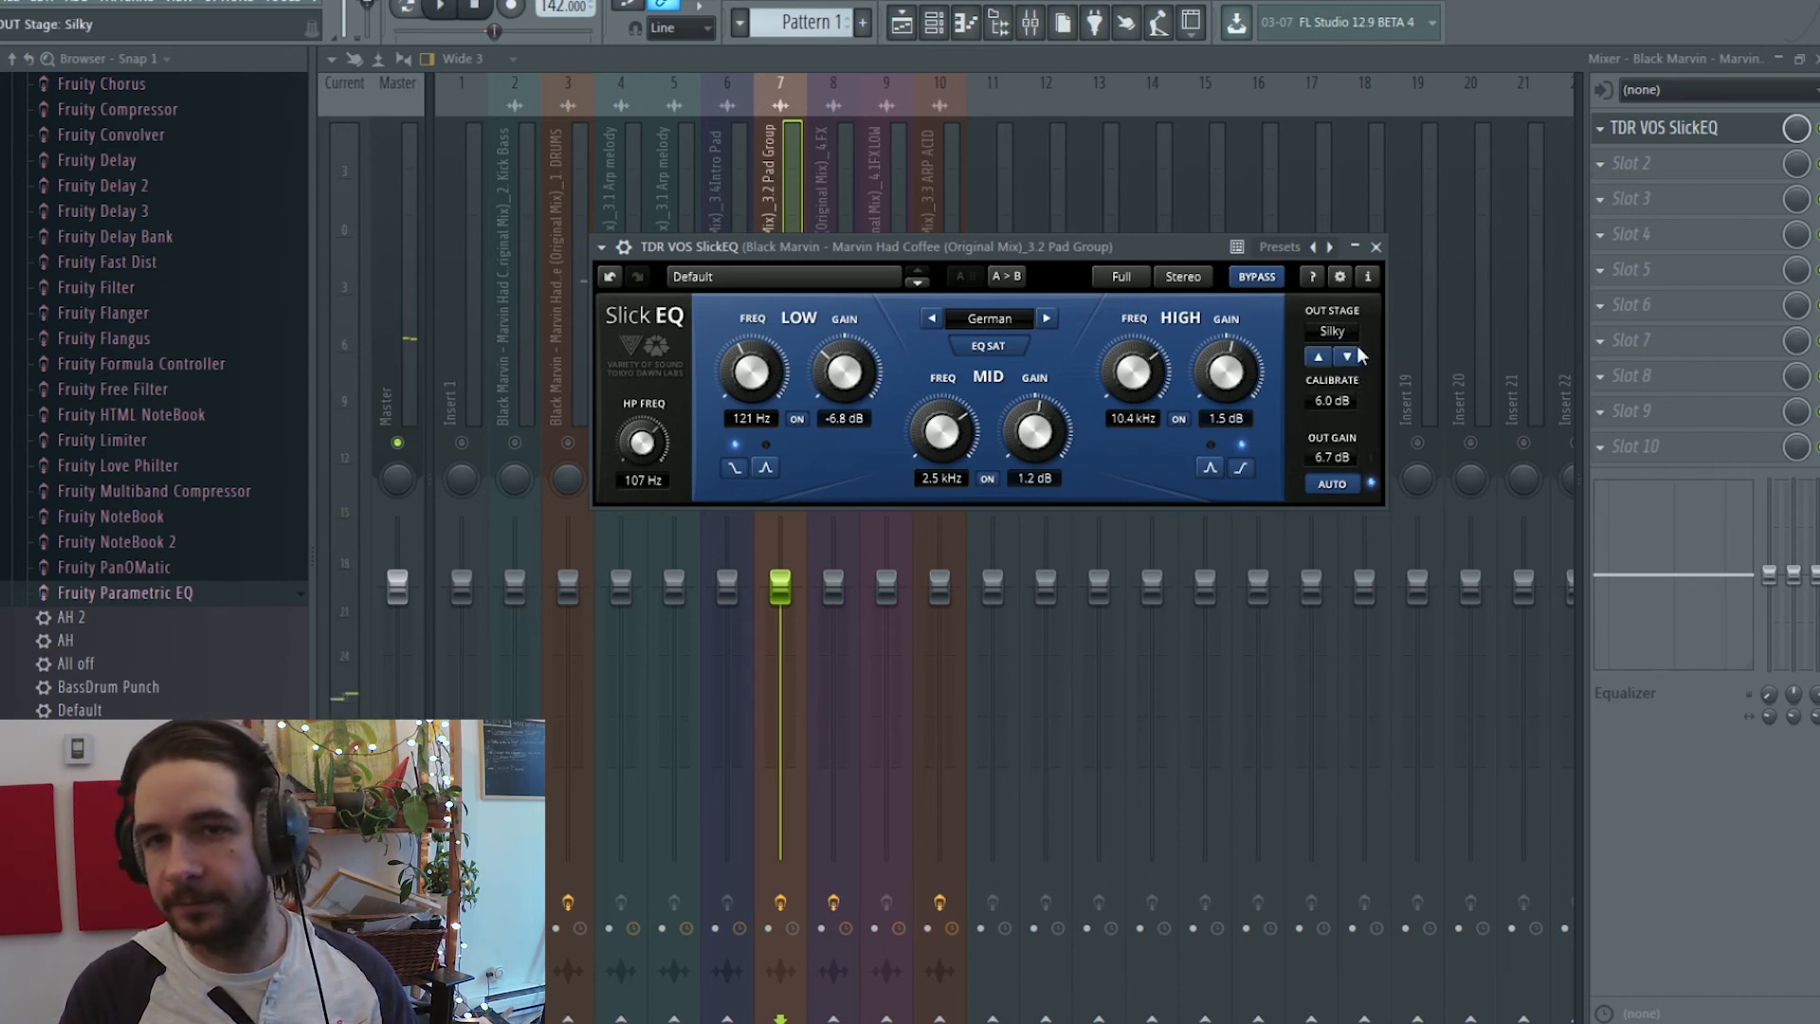
key("space")
left_click(1348, 332)
left_click(1346, 360)
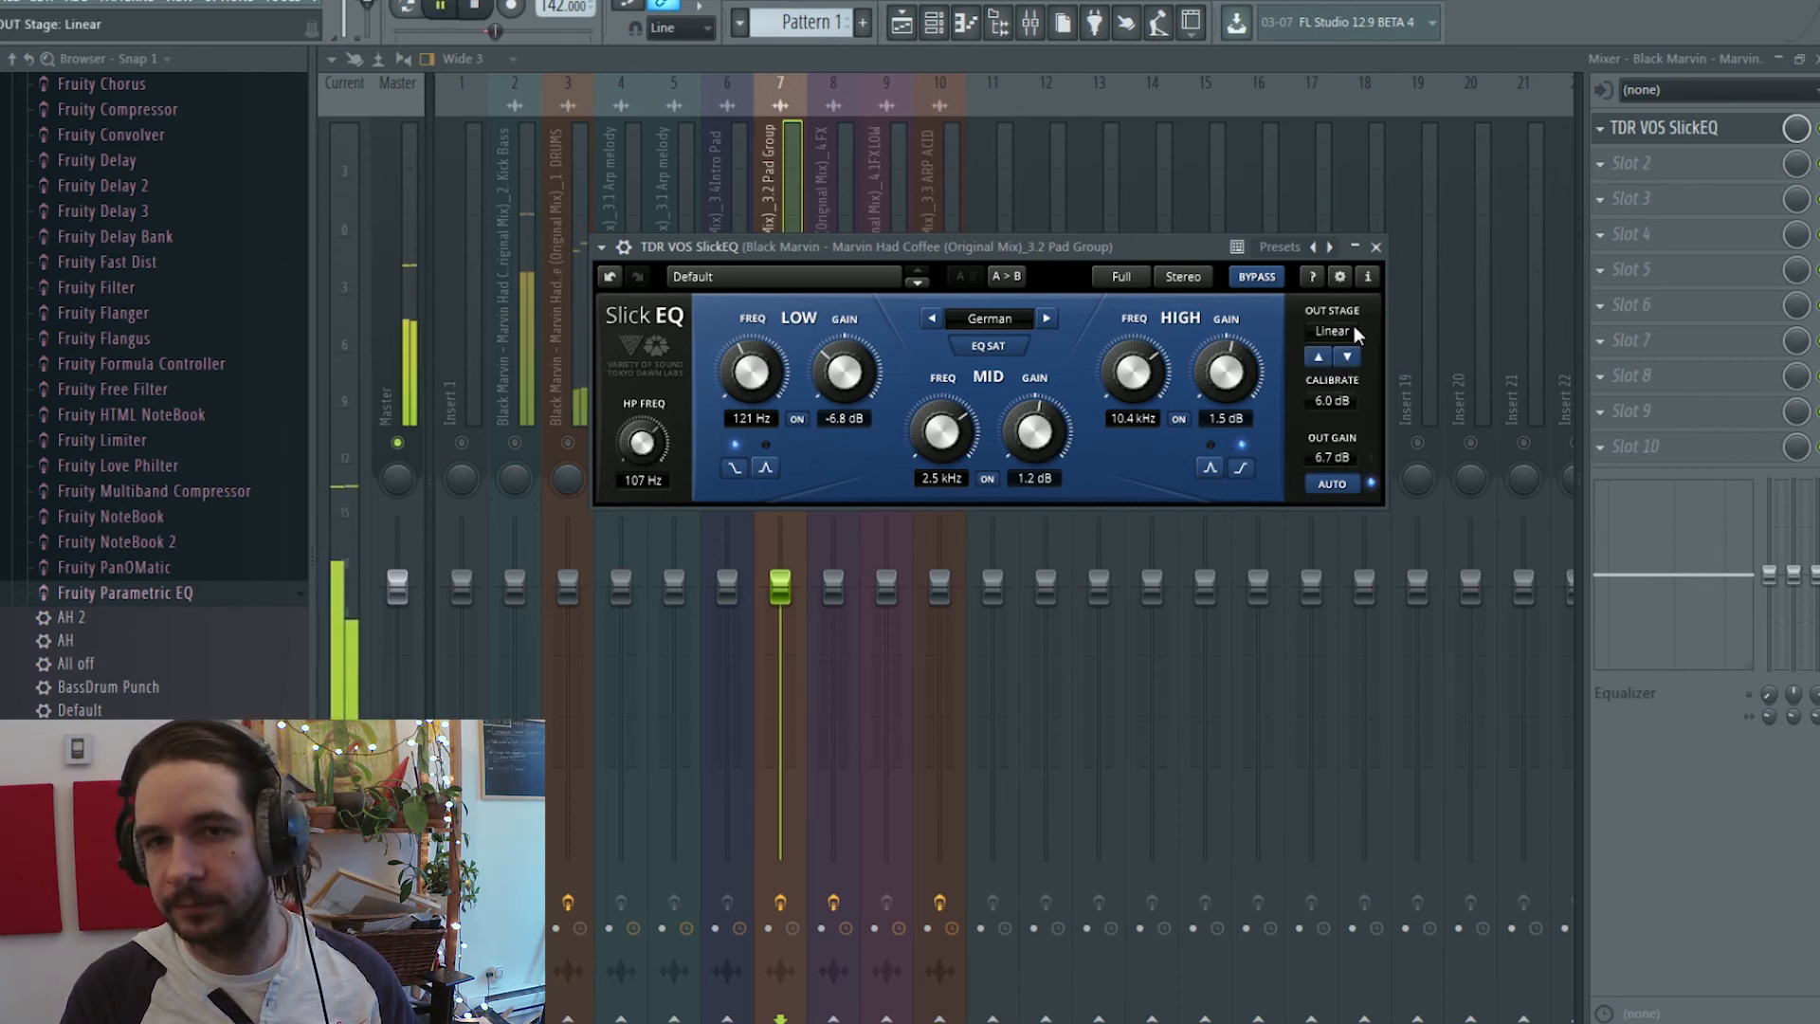
left_click(1354, 328)
left_click(1357, 379)
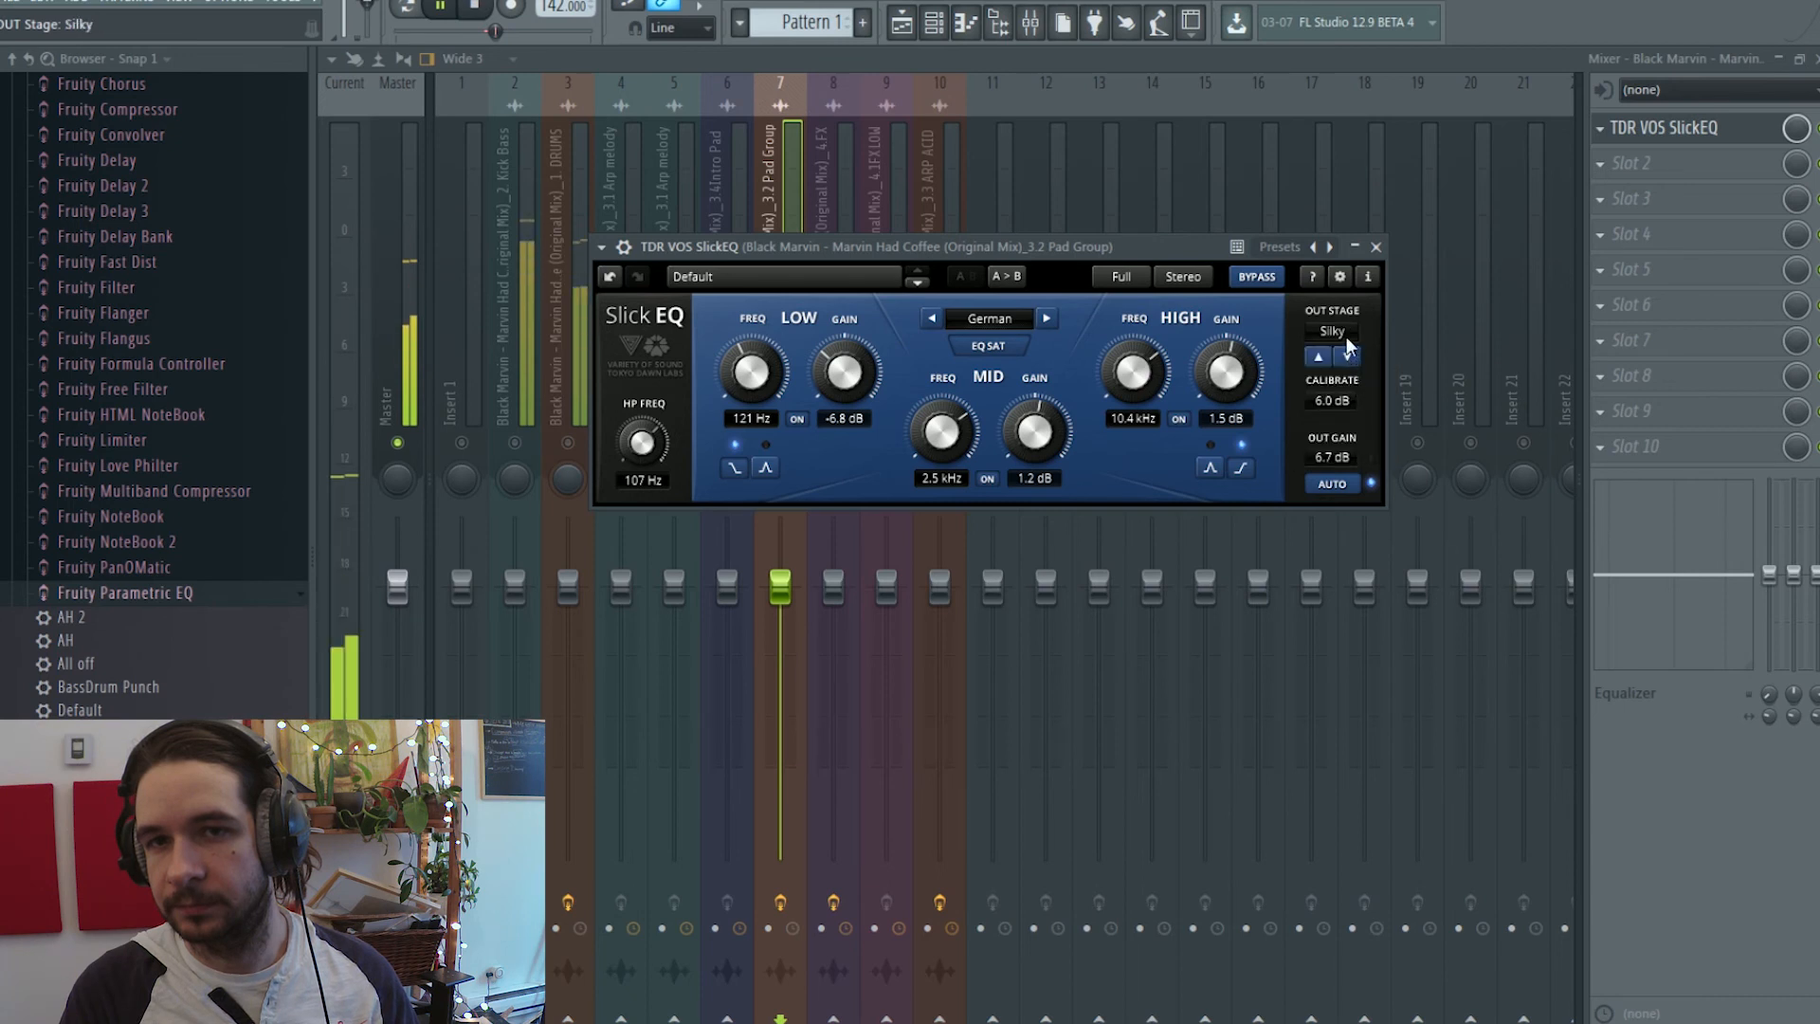
Audition the Mellow, Deep and Funky output stages on the Pad Group and return to Silky
left_click(1344, 333)
left_click(1356, 398)
left_click(1340, 334)
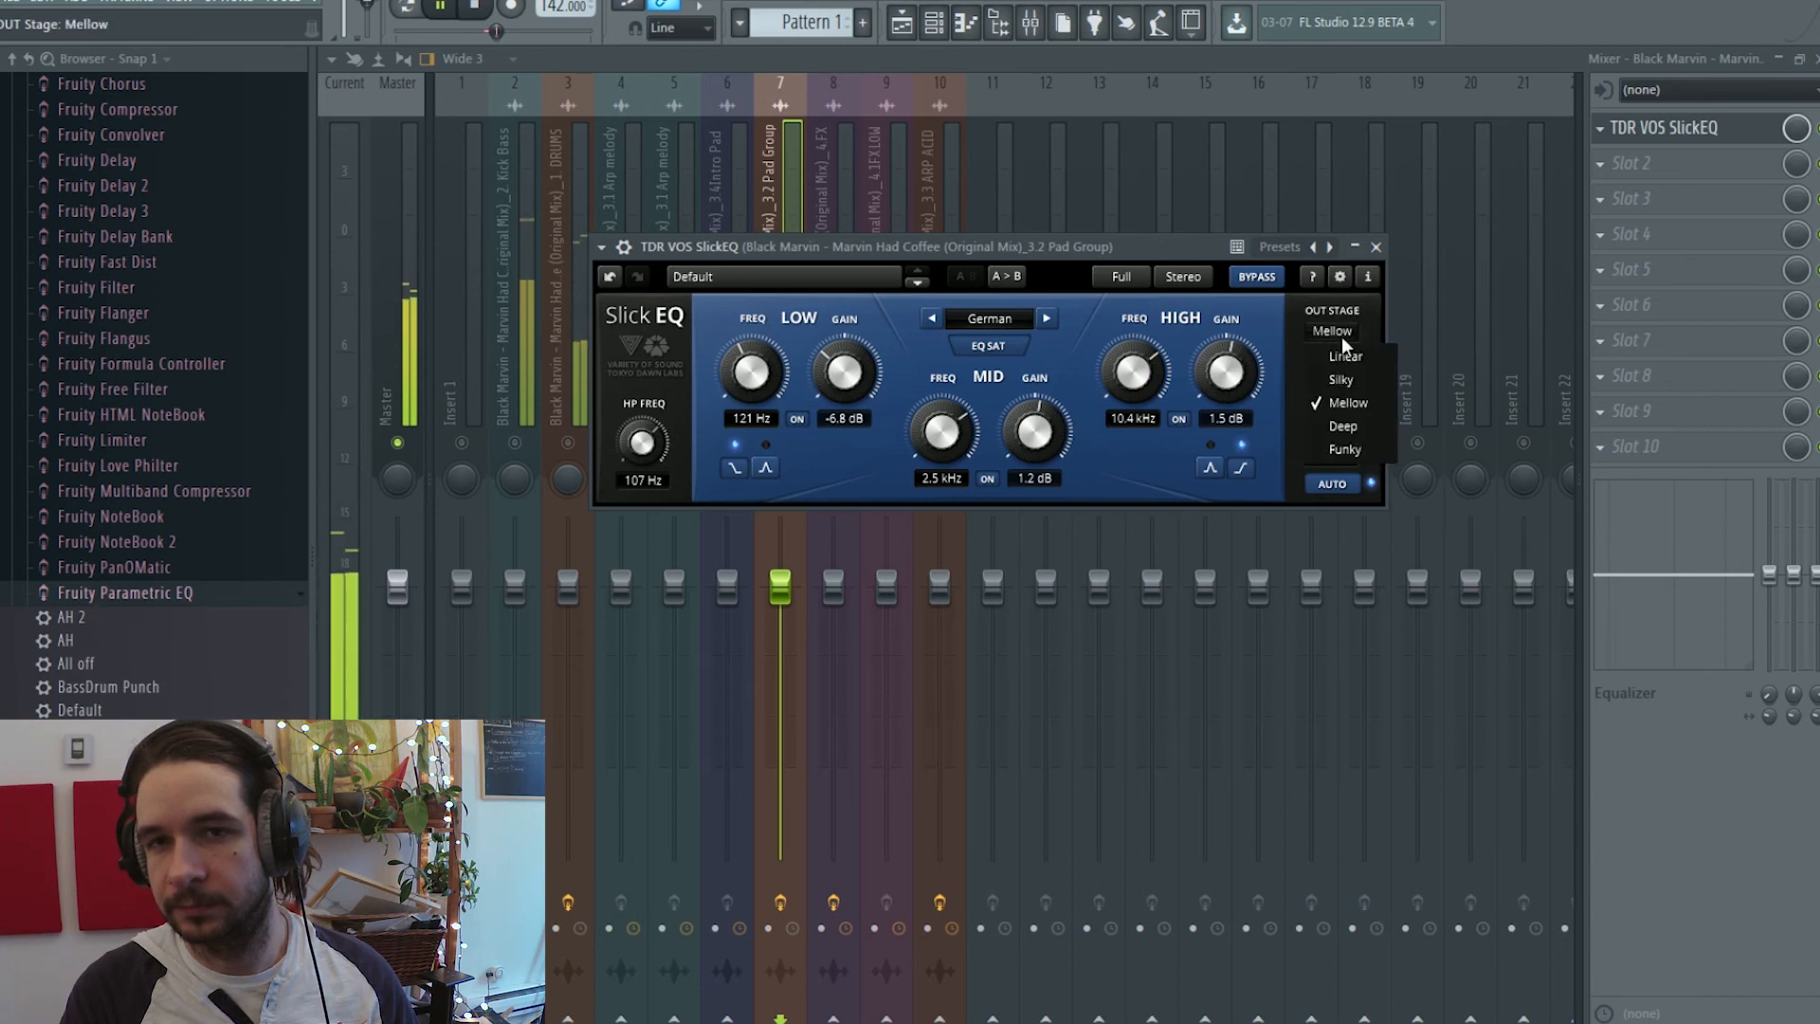
left_click(1343, 426)
left_click(1346, 328)
left_click(1363, 443)
left_click(1337, 332)
left_click(1361, 384)
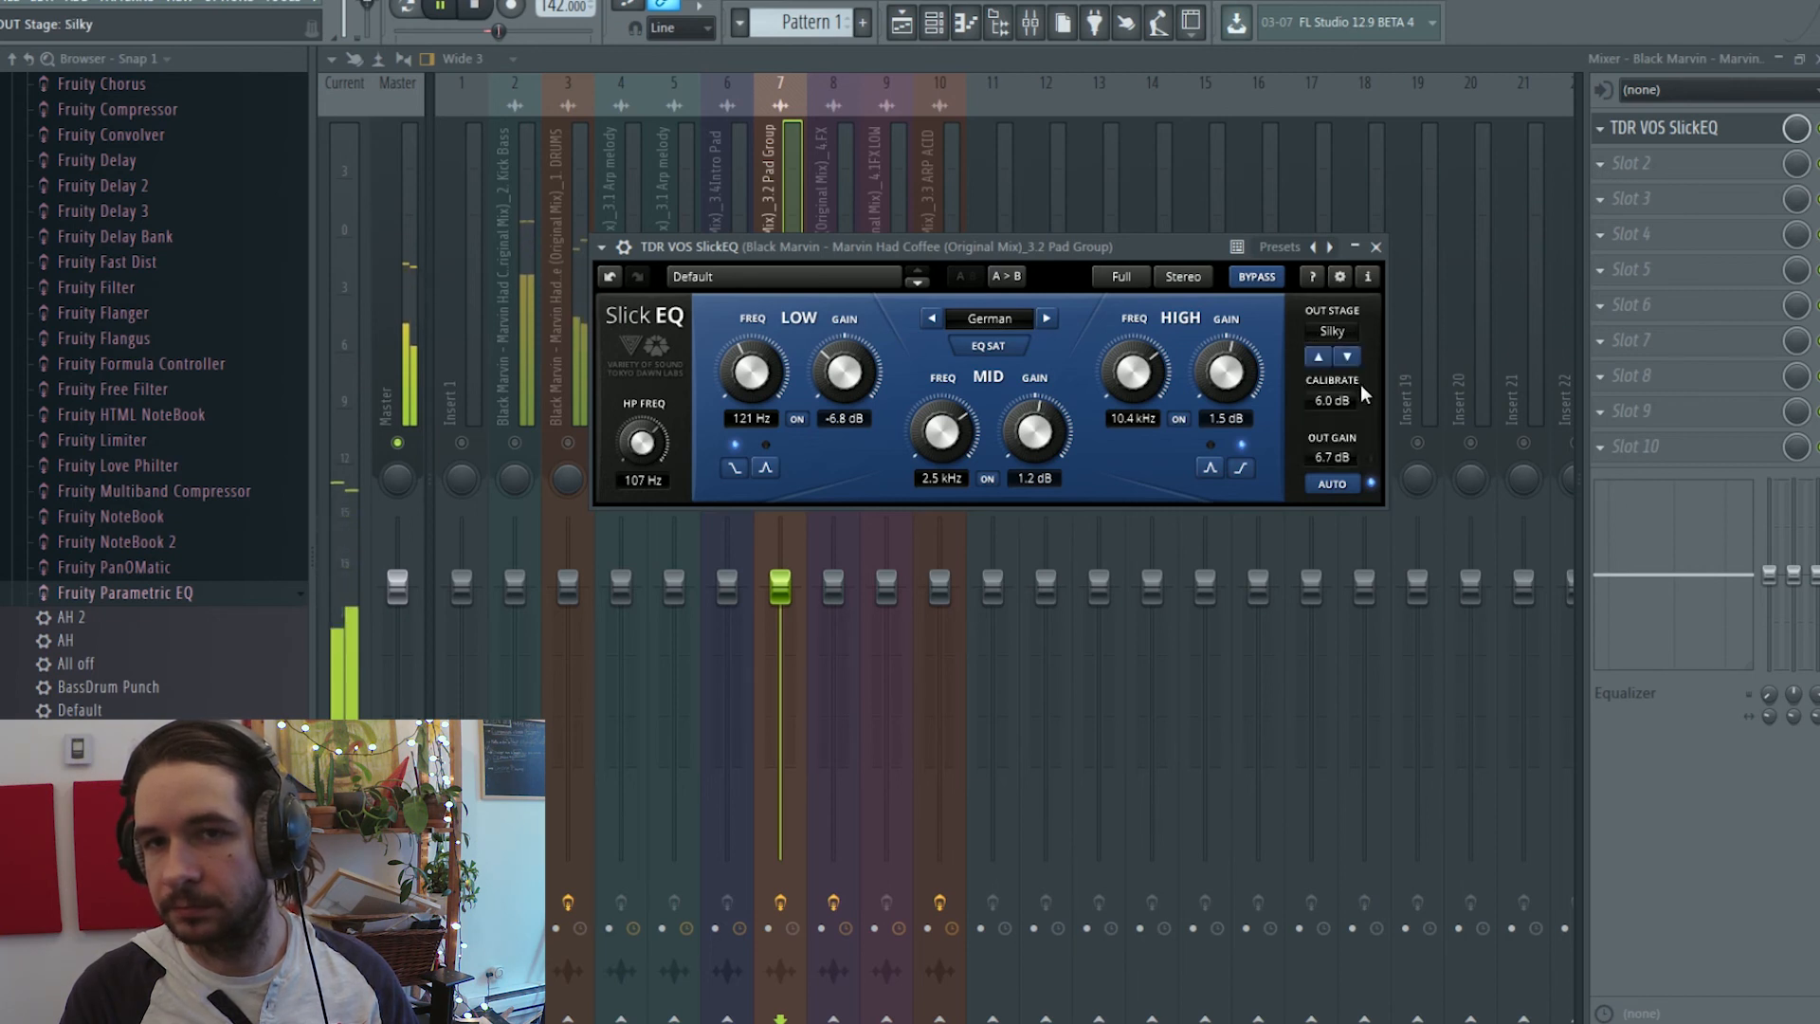
Set the output stage calibration to 7.4 dB, compare Linear against Silky, and stop playback with Silky selected
left_click_drag(1333, 400, 1336, 407)
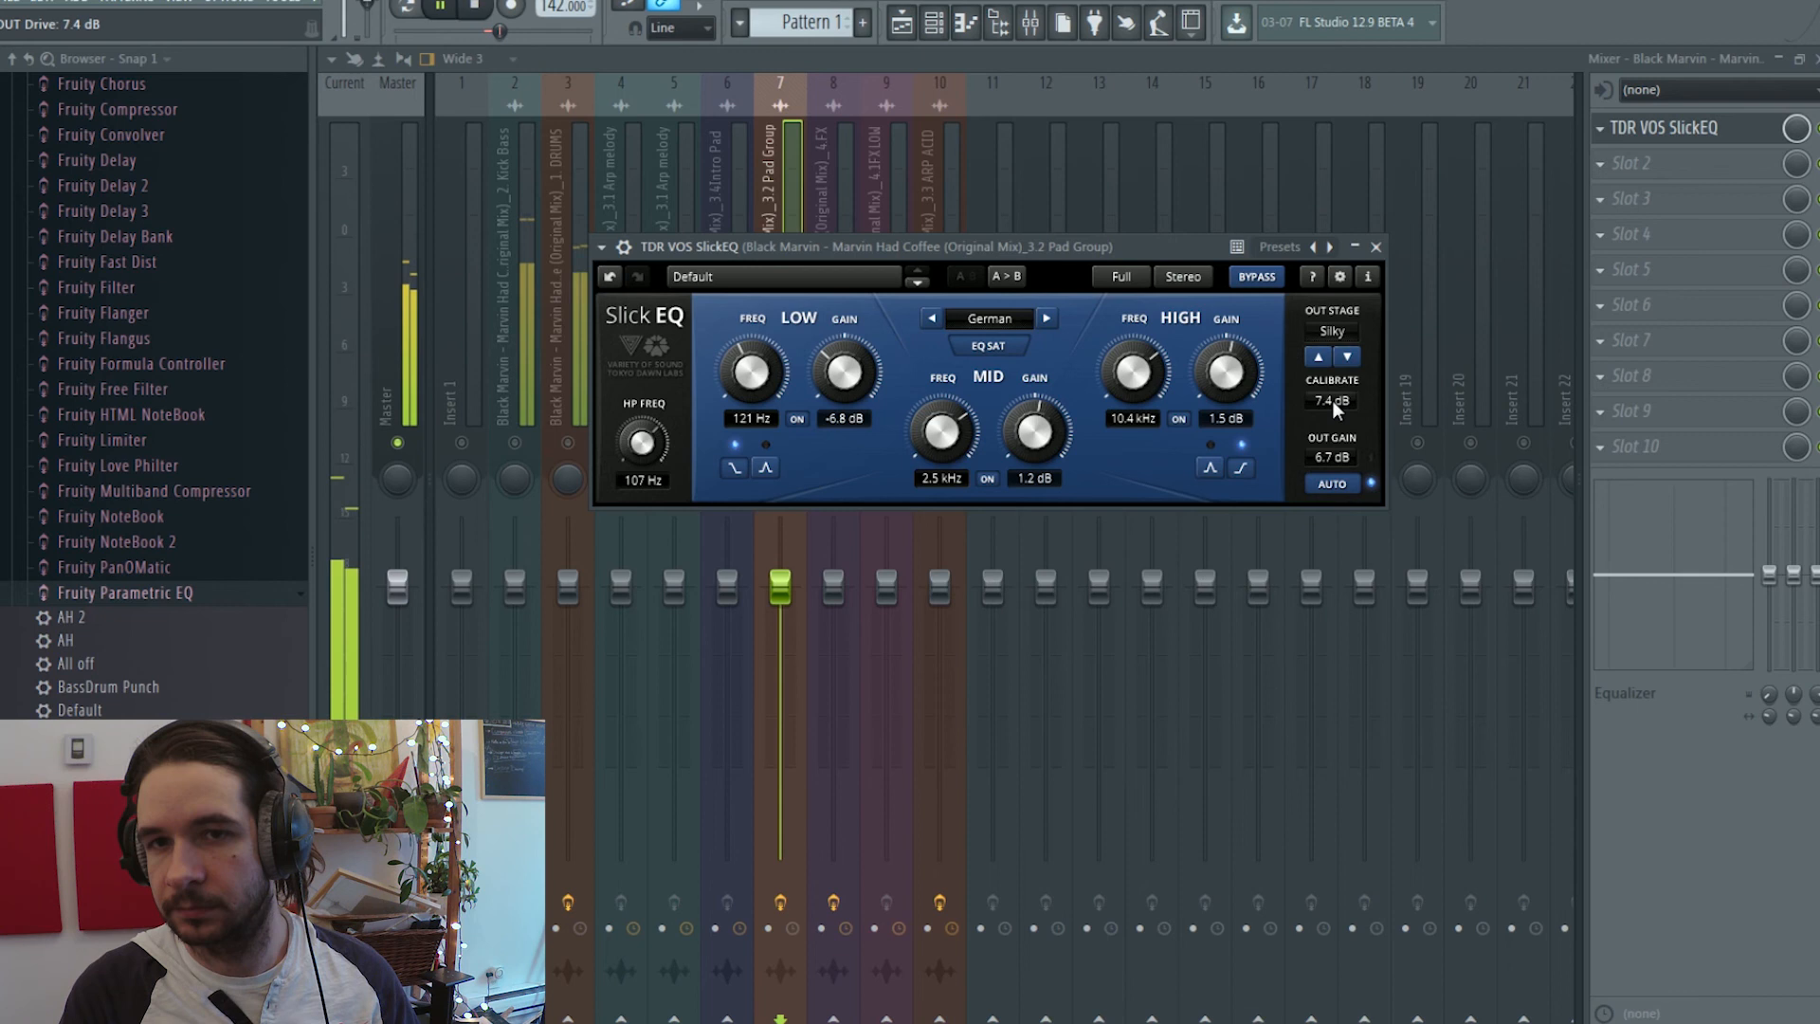
left_click(1347, 357)
left_click(1347, 357)
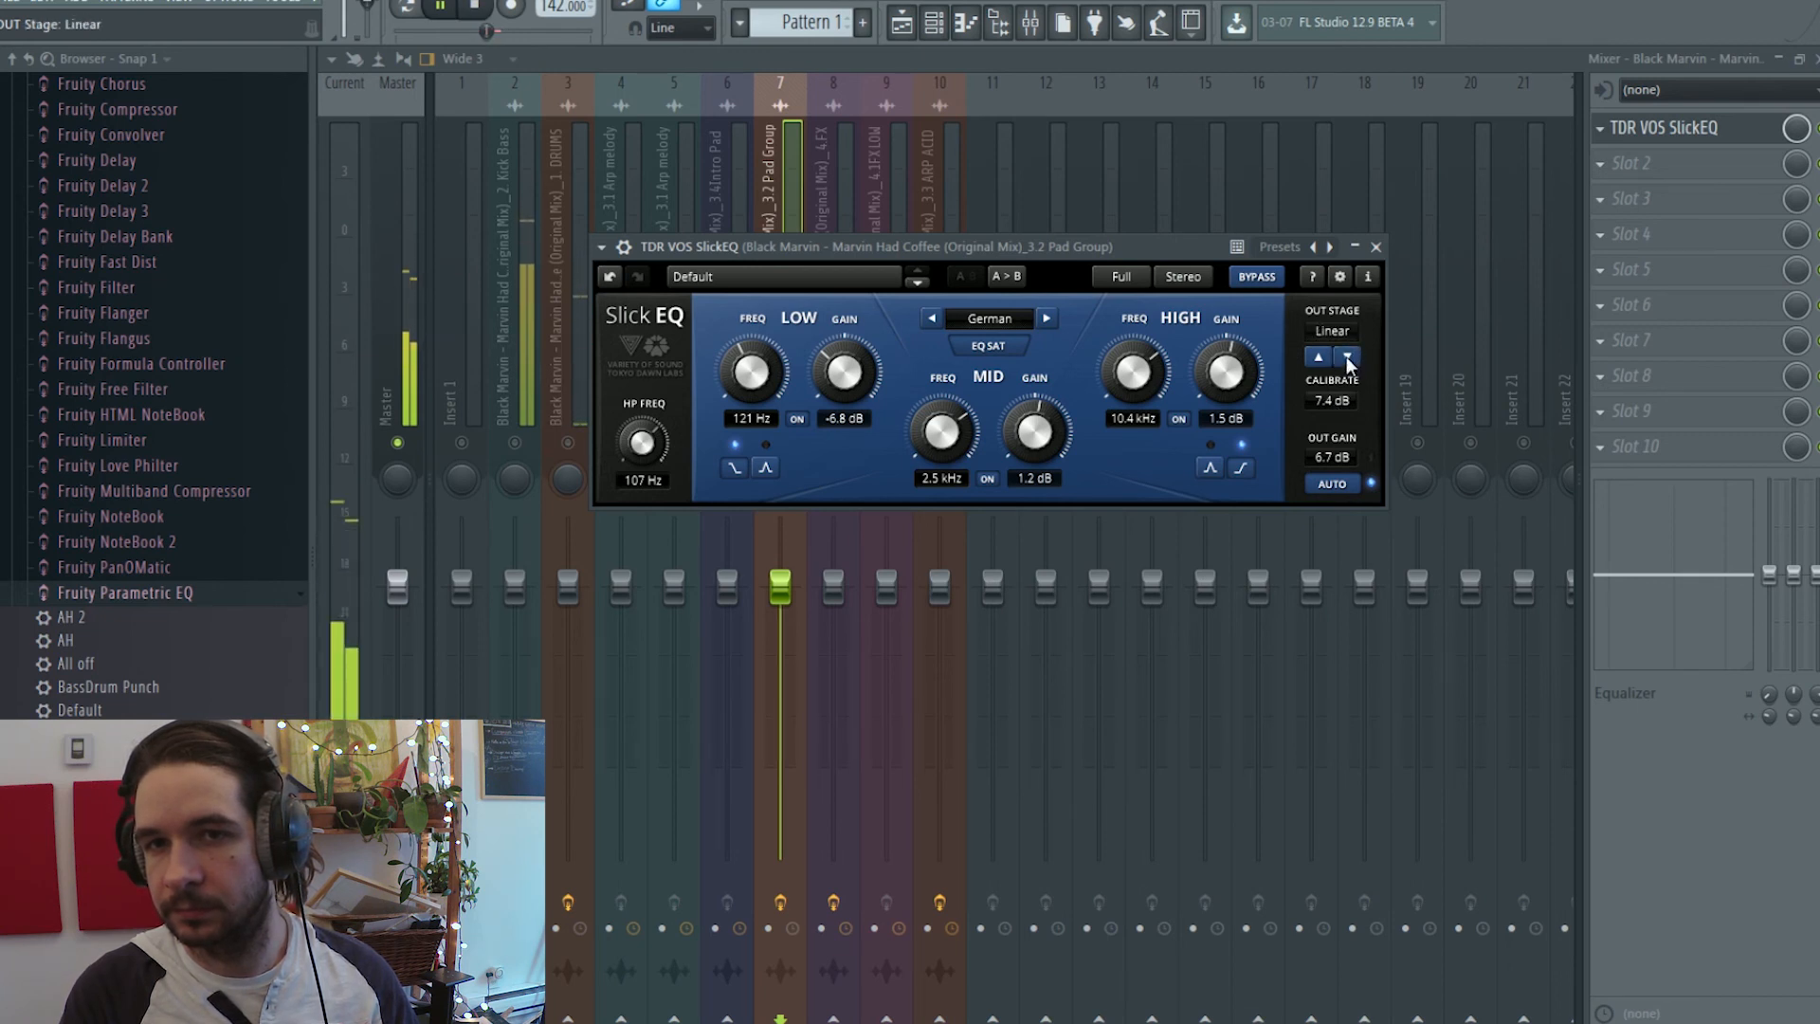
left_click(1347, 356)
key("space")
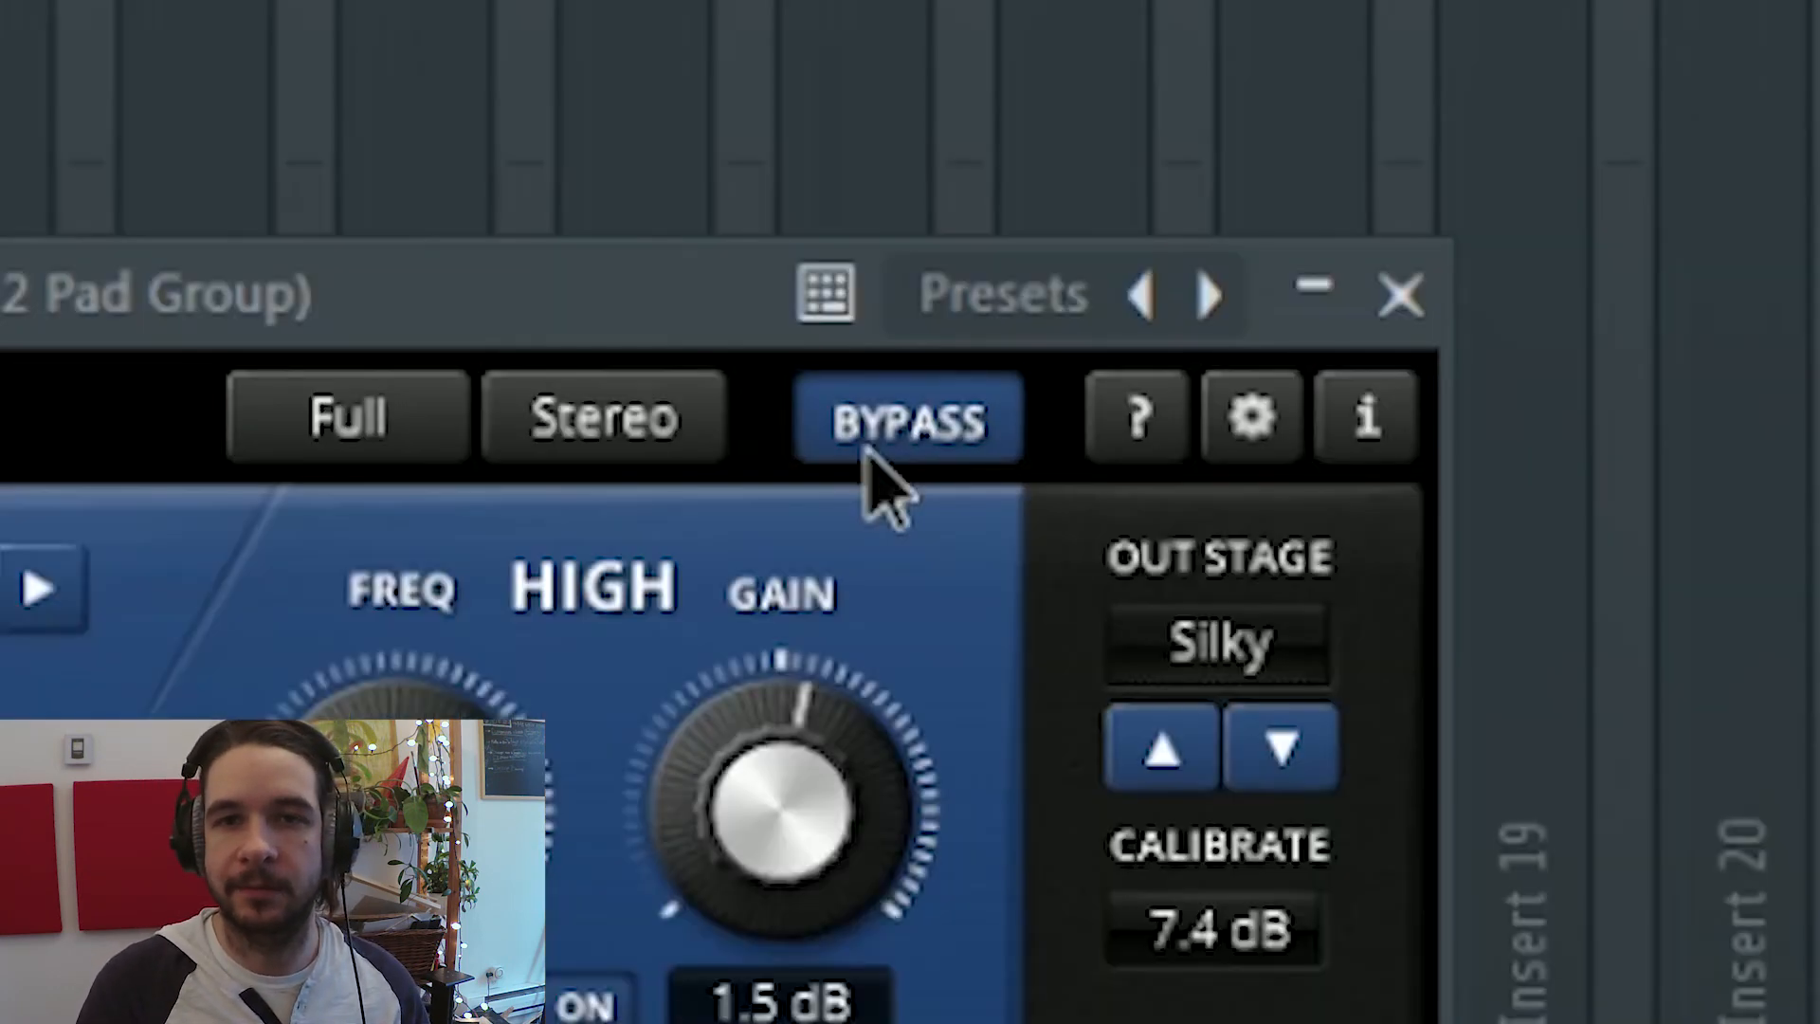
Switch the Pad Group's SlickEQ bypass on and back off, and close the plugin window
left_click(1248, 281)
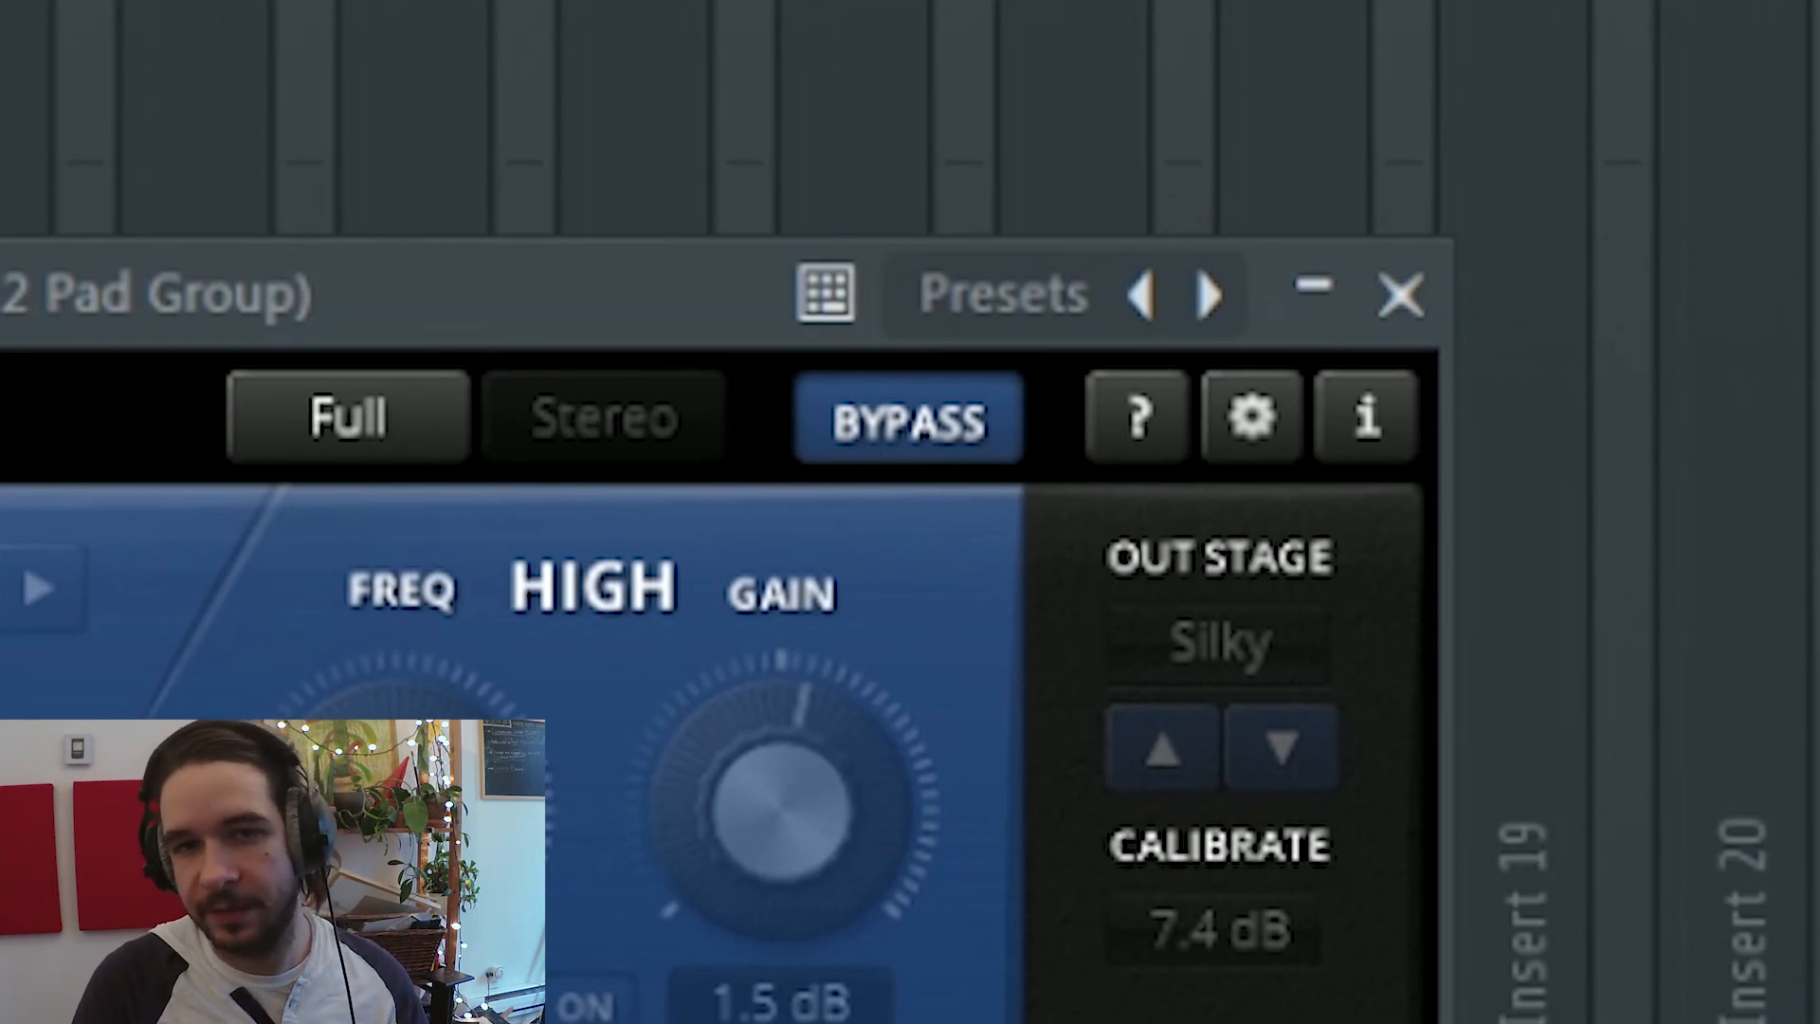
left_click(968, 448)
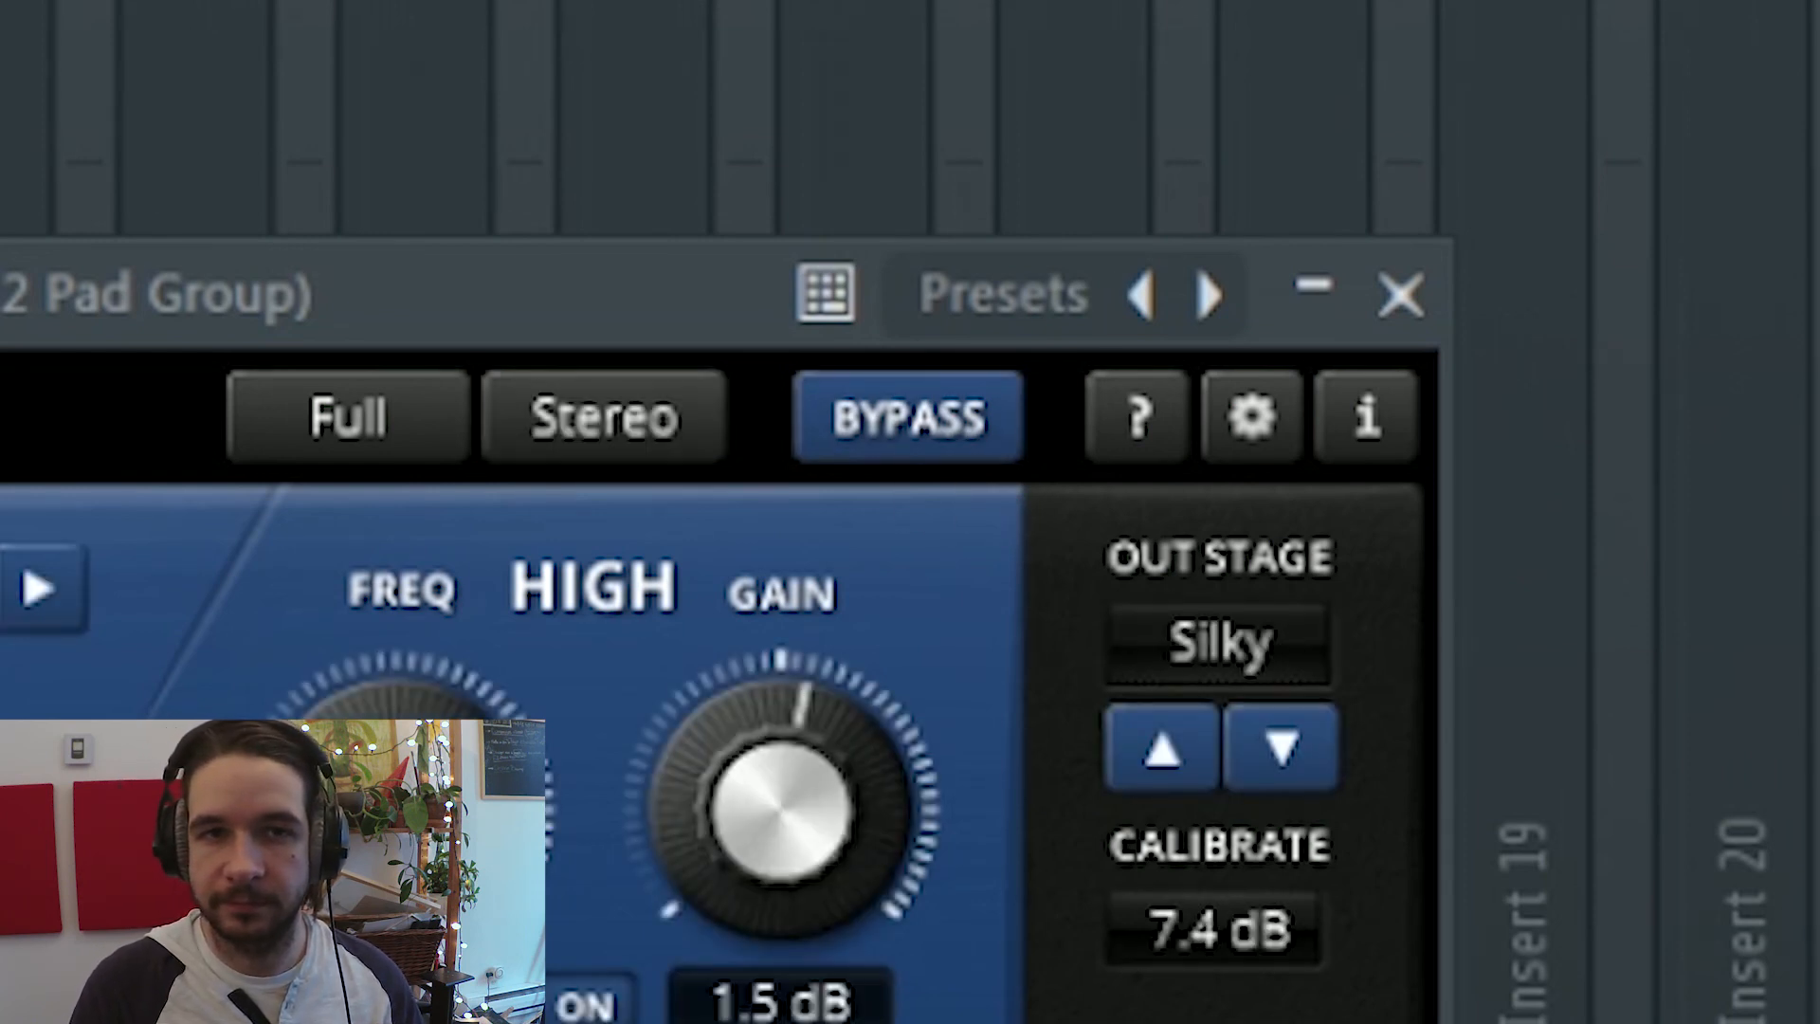
key("Escape")
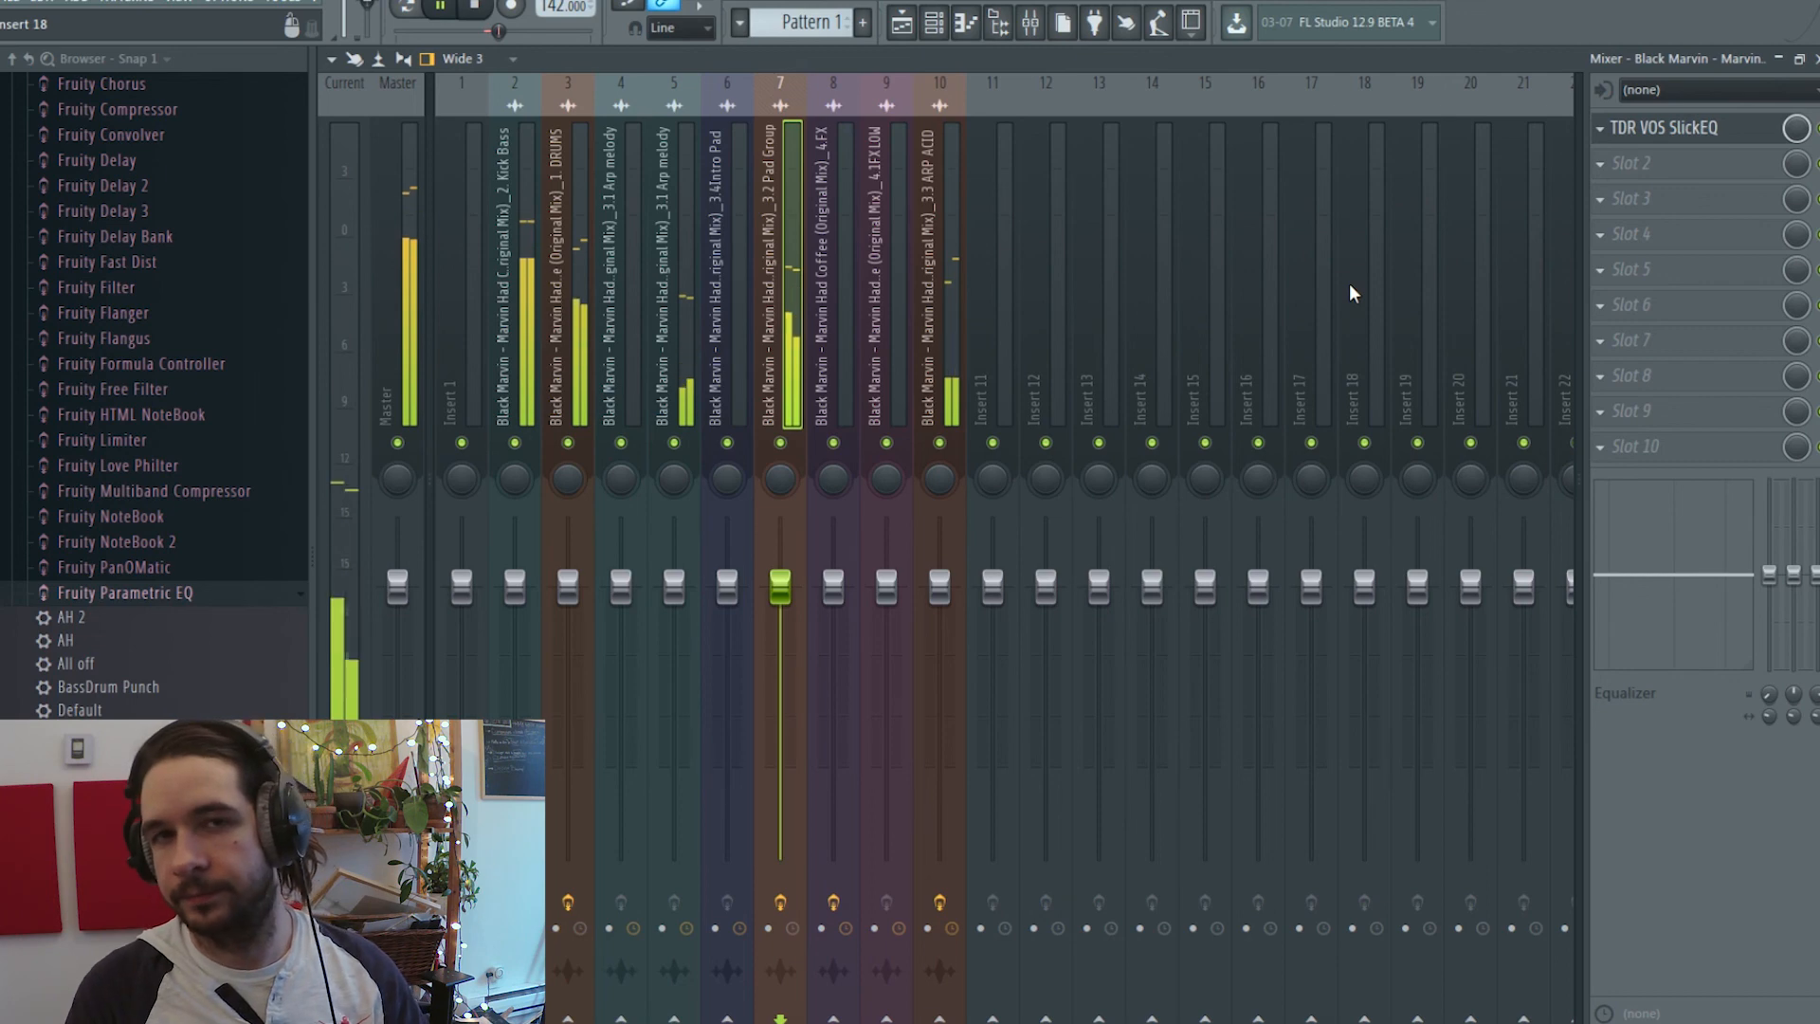
Show the Playlist, clear the clip and time selection, play the song past the pad section, and stop playback
left_click(901, 23)
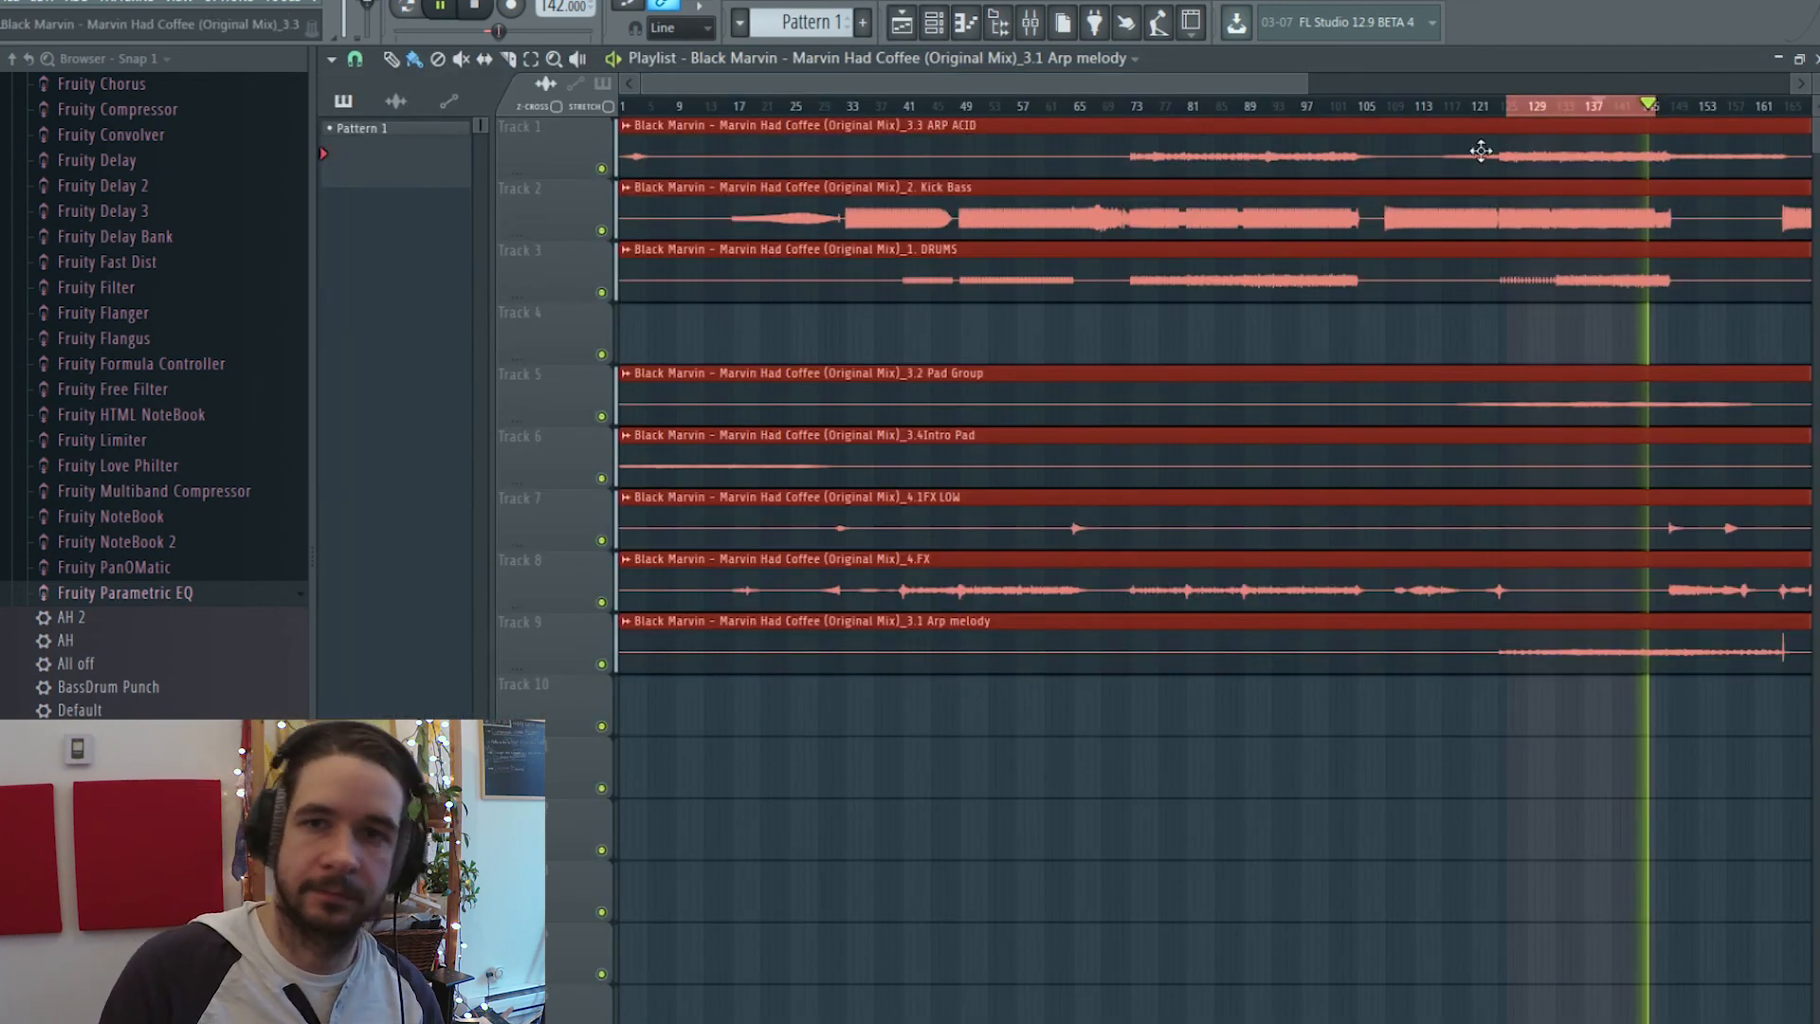
left_click(1654, 346, "ctrl")
scroll(1715, 112, "down", 3)
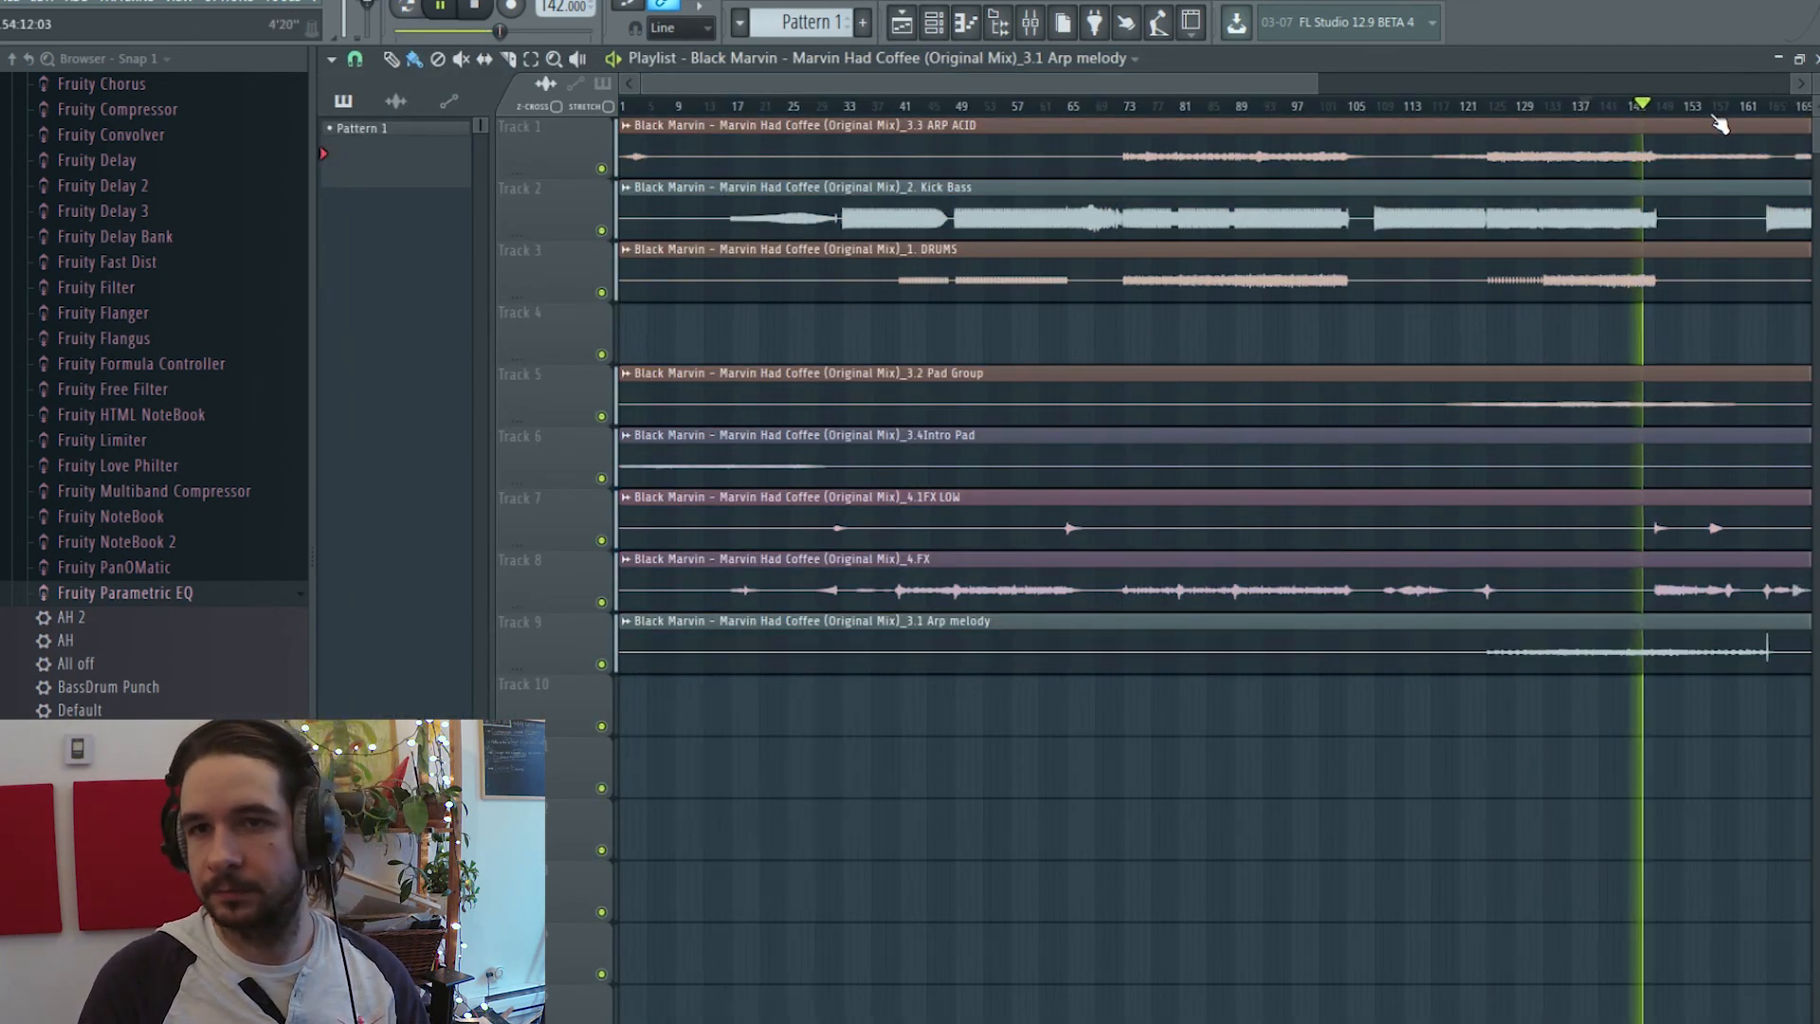
scroll(1720, 123, "down", 3)
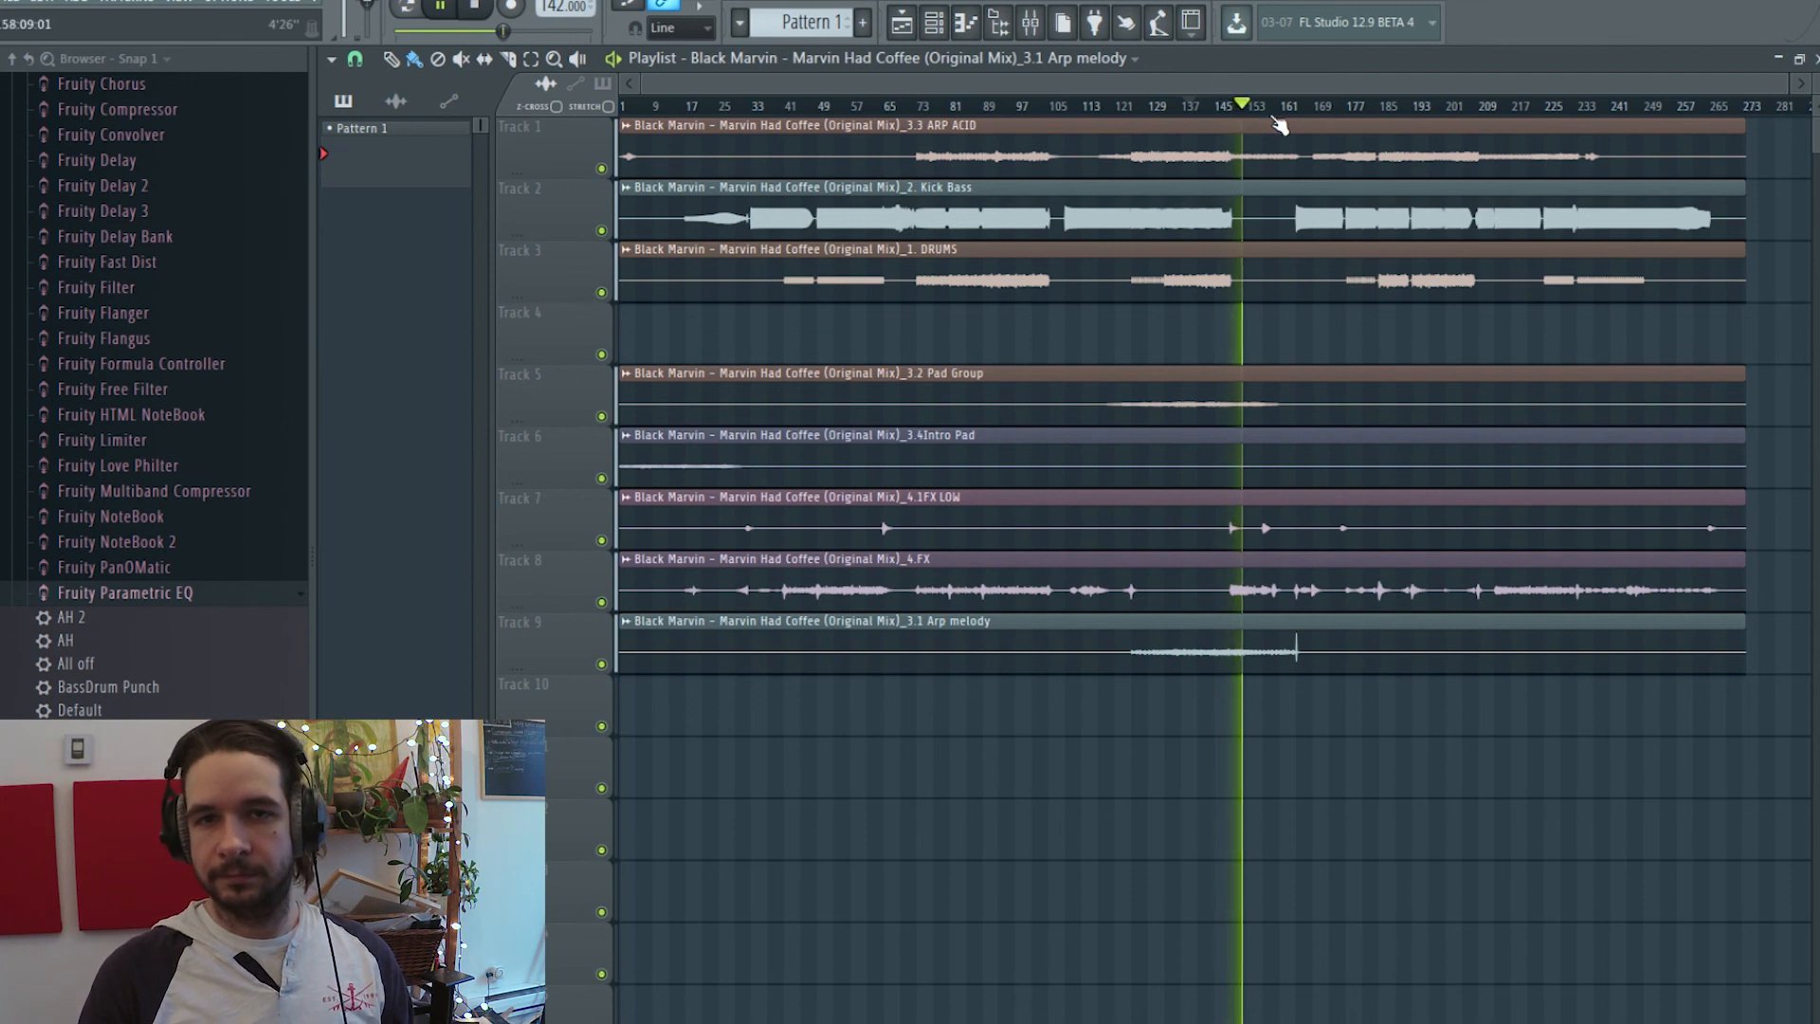
key("space")
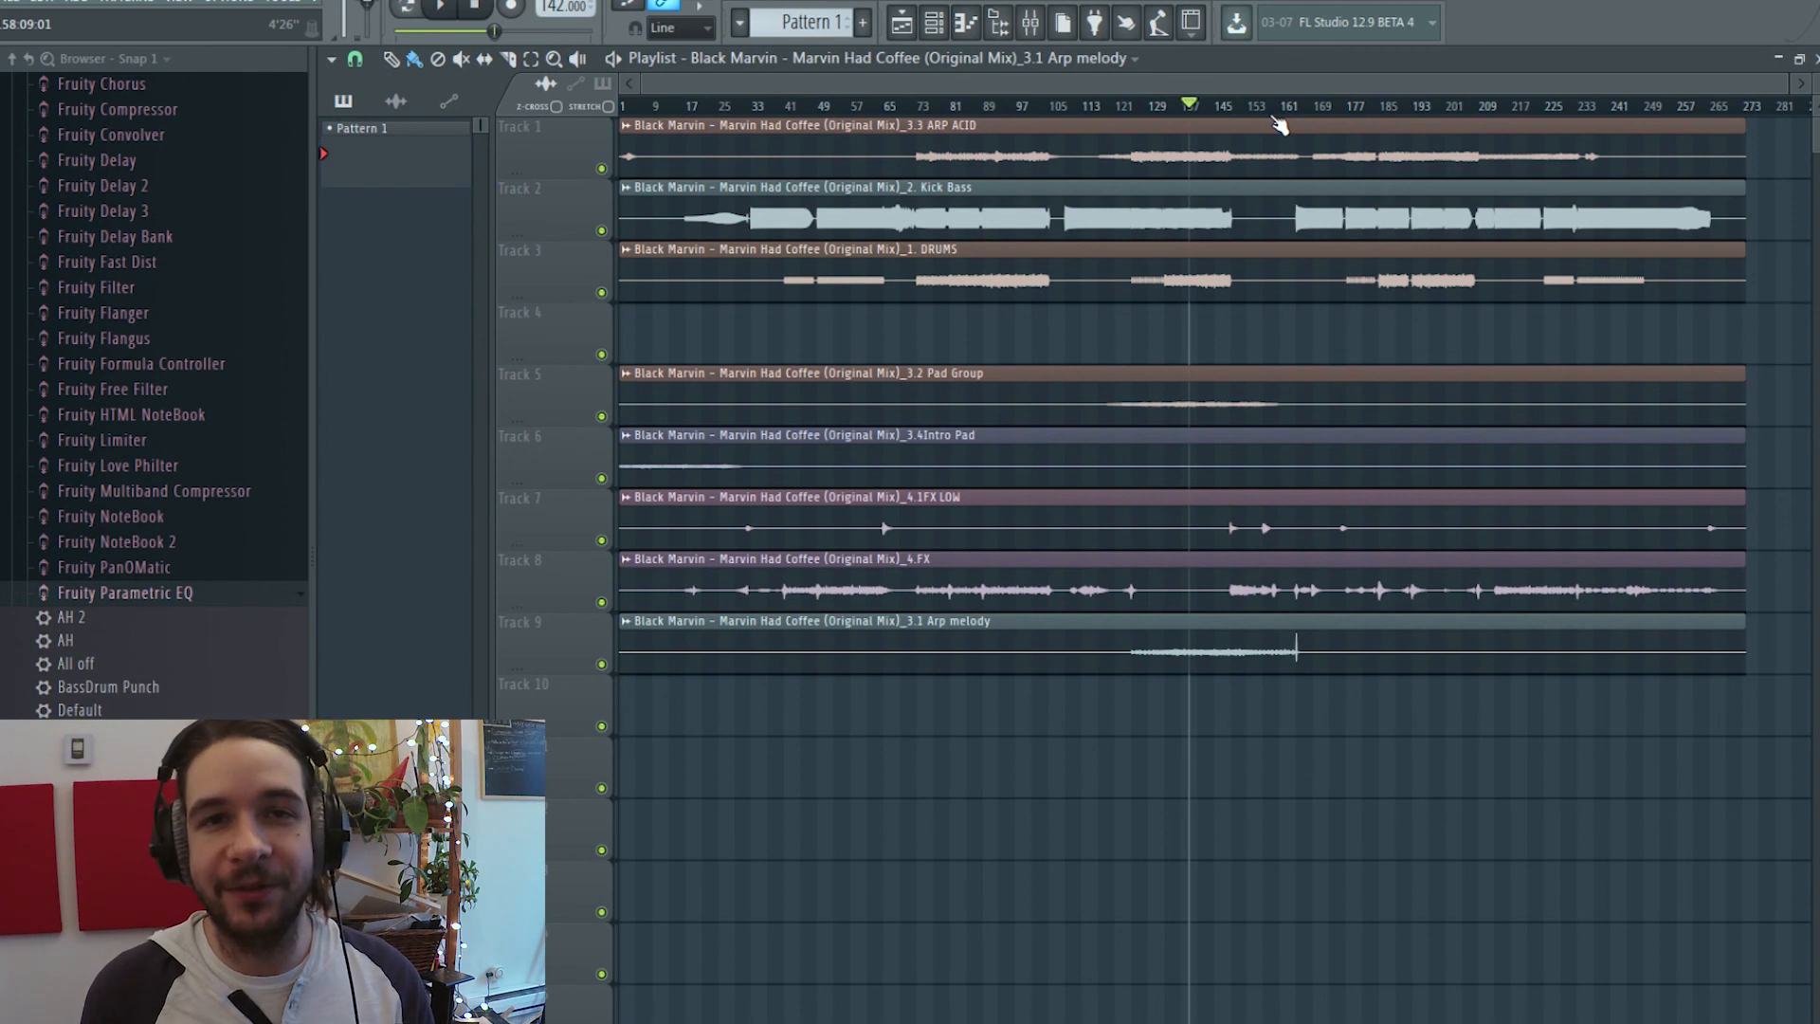